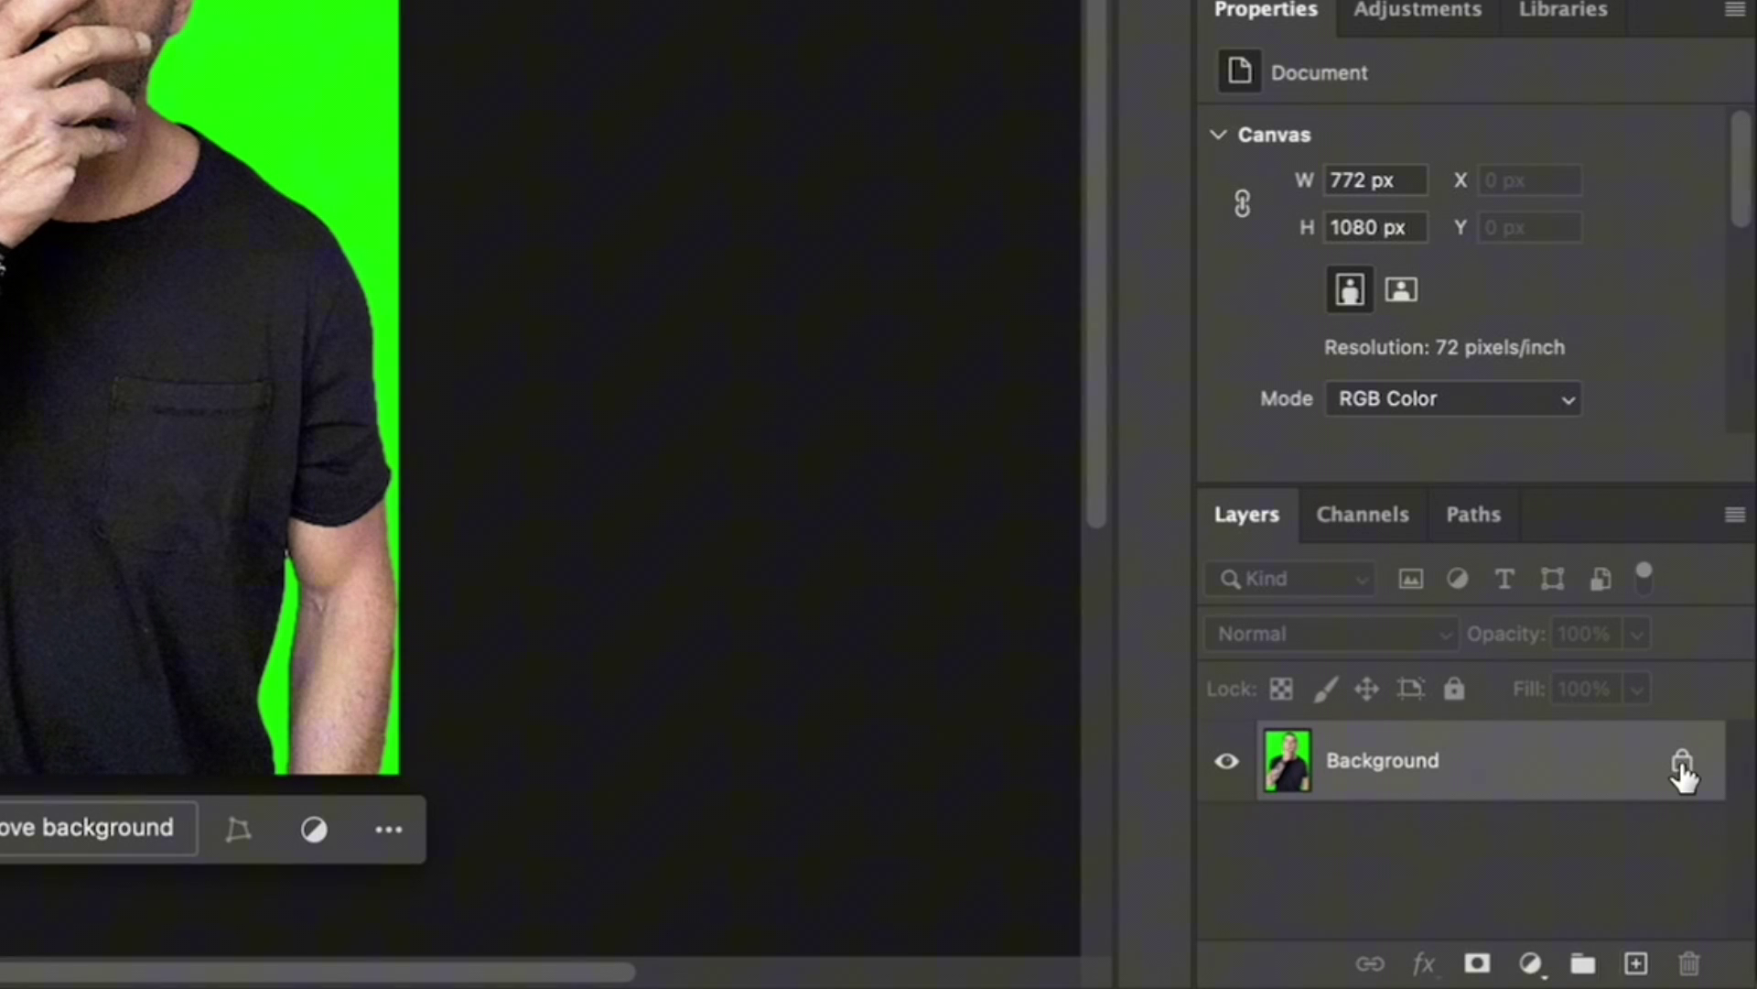
# Unlock the green-screen portrait's Background layer so it becomes Layer 0.
pyautogui.click(1682, 762)
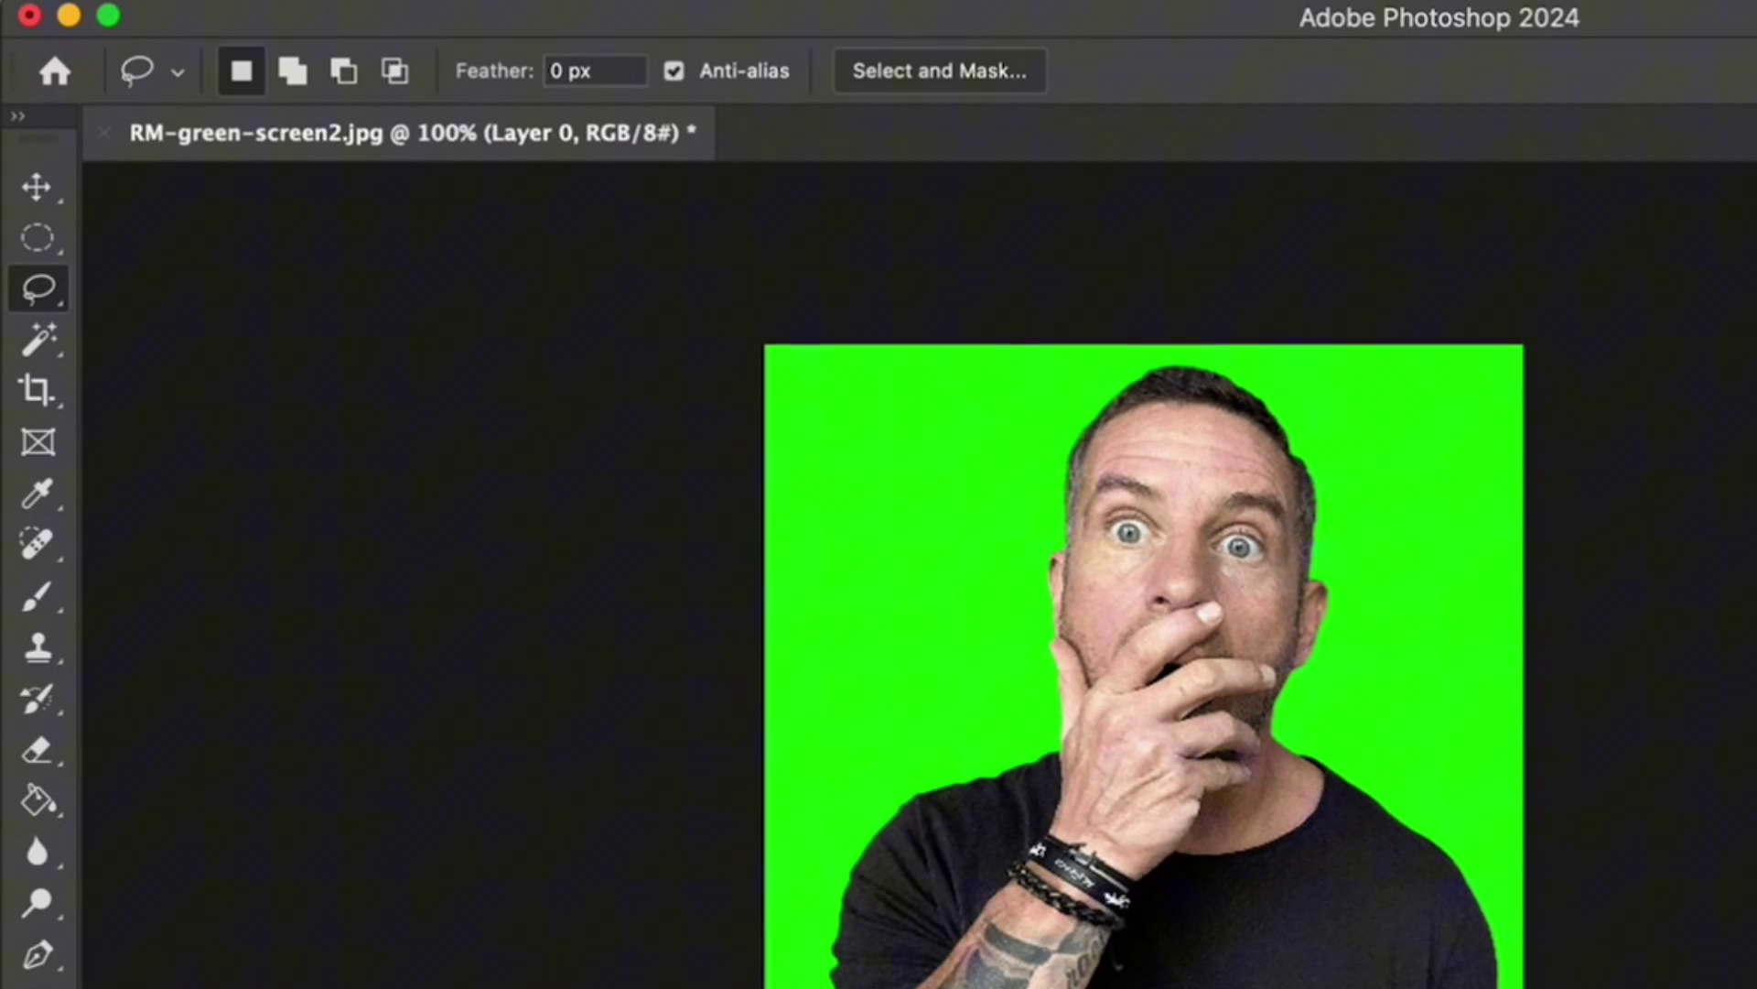
# With the Lasso Tool, draw a jagged torn line across the chest enclosing the bottom 271 px strip.
pyautogui.rightClick(42, 298)
pyautogui.click(135, 288)
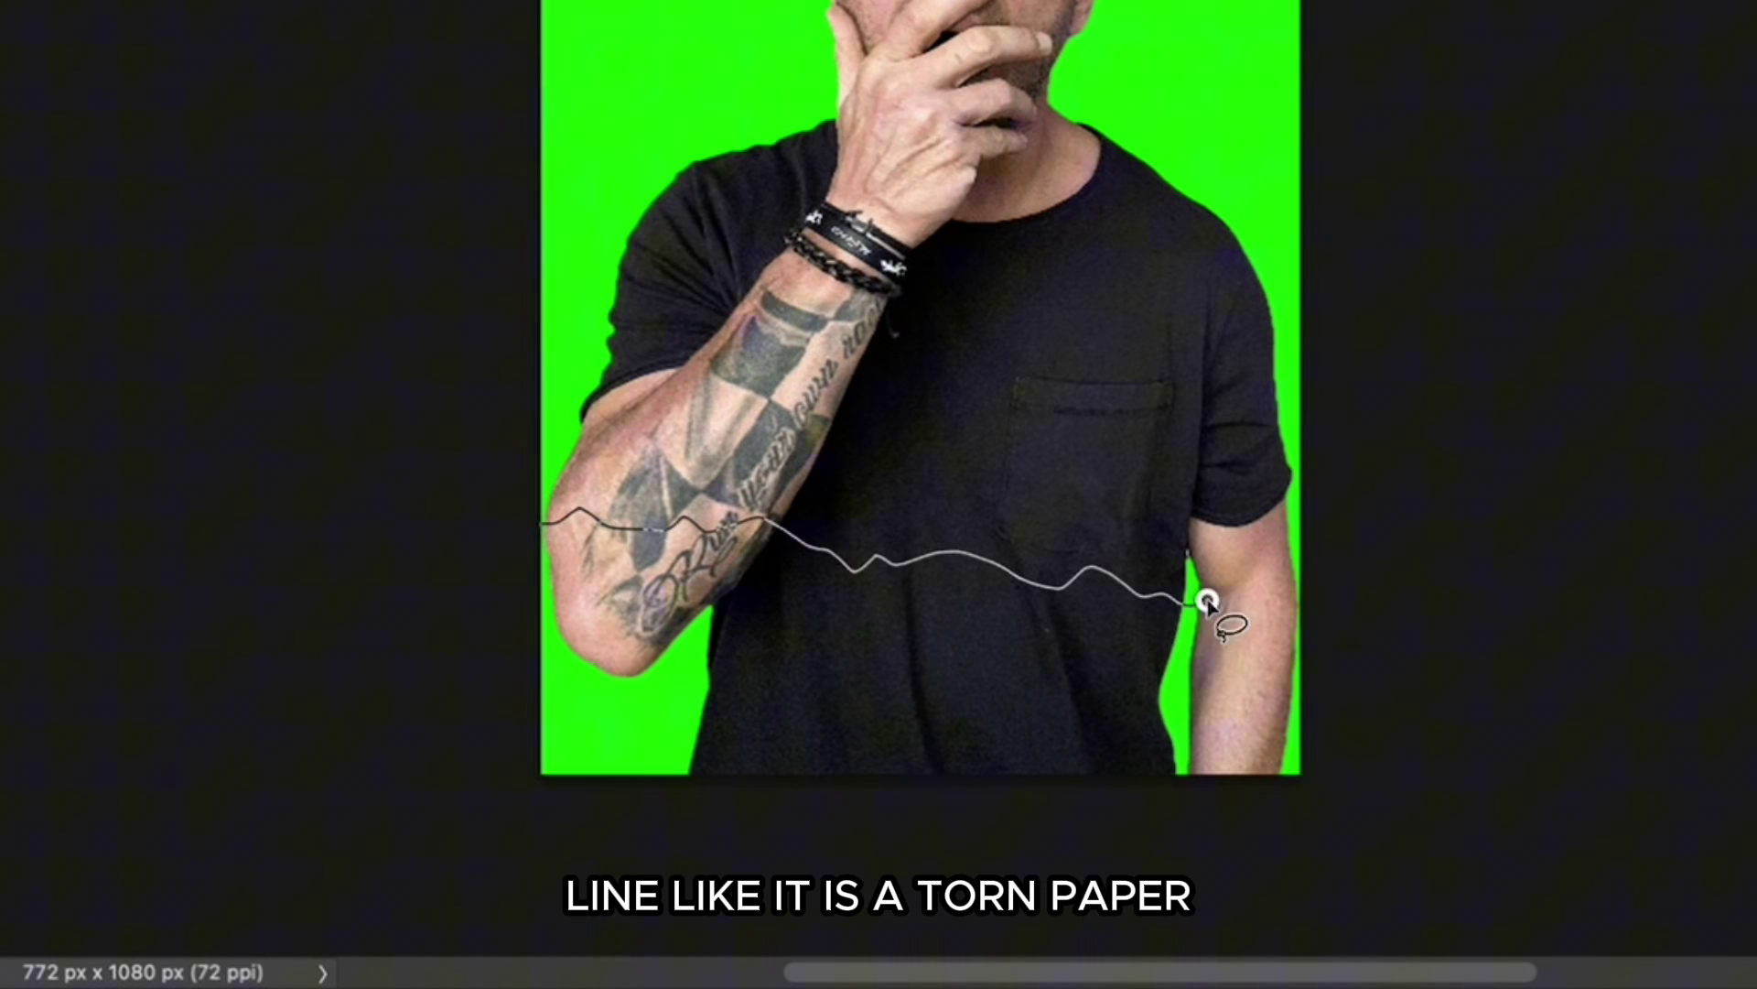
pyautogui.moveTo(1336, 618); pyautogui.dragTo(1356, 776)
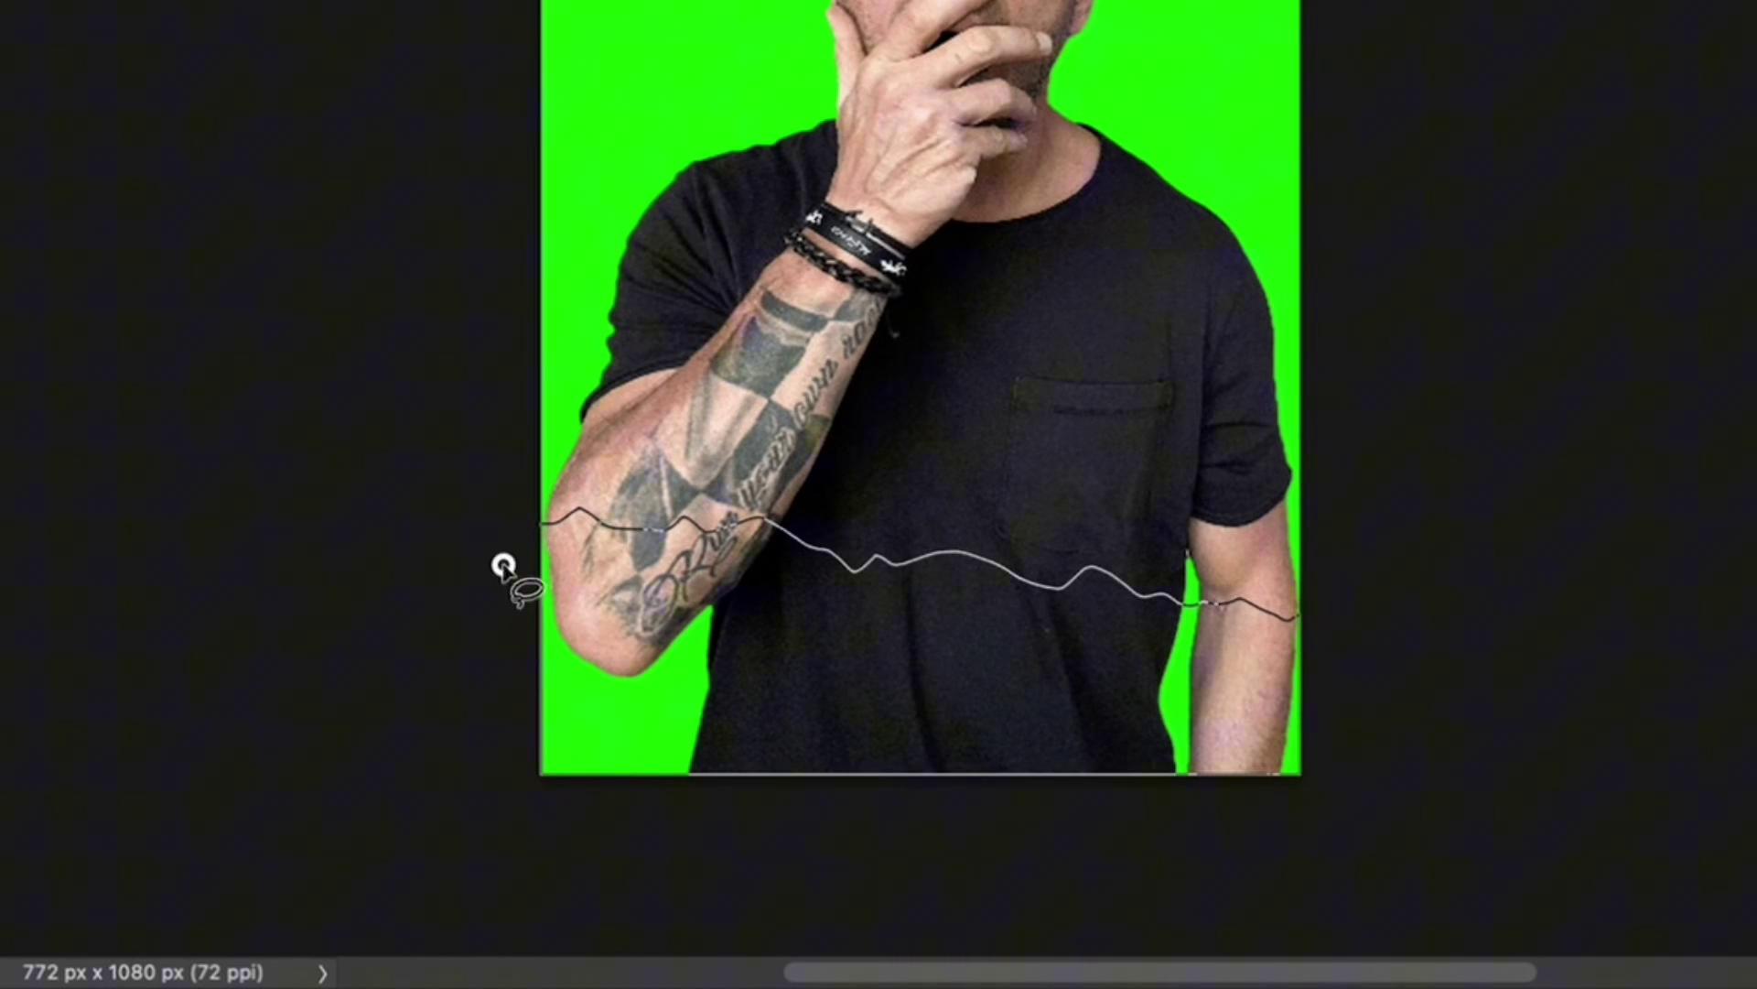
pyautogui.moveTo(540, 526); pyautogui.dragTo(539, 524)
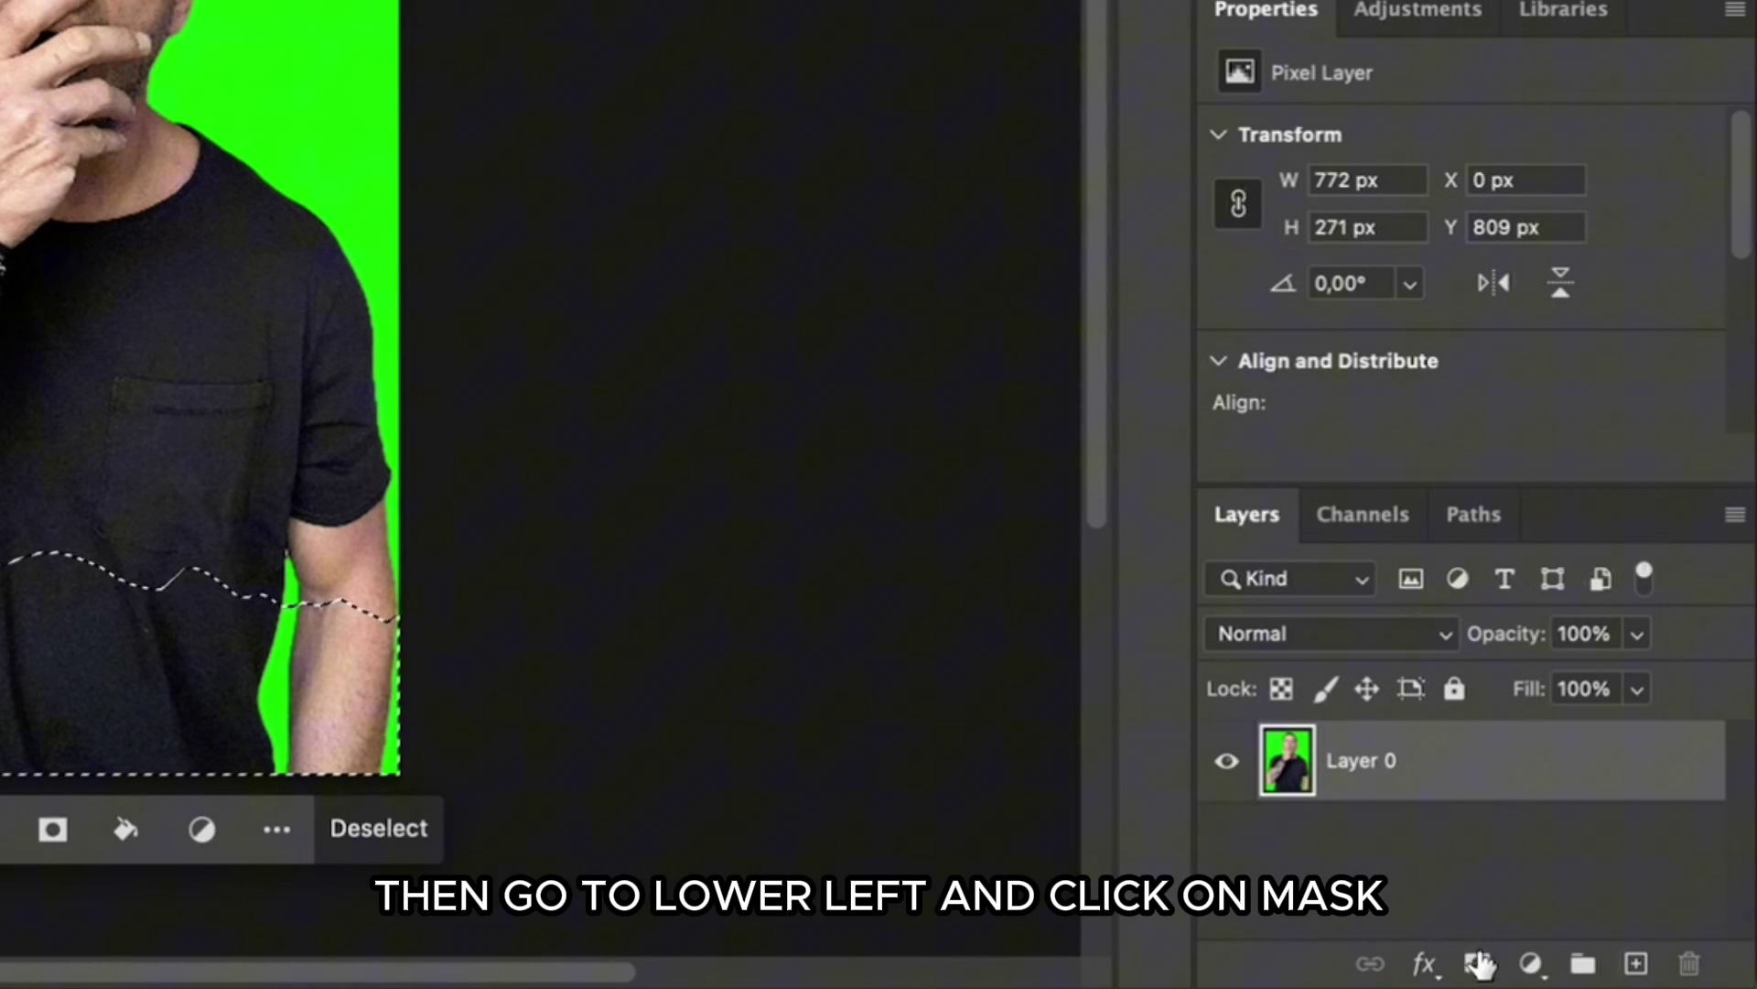
# Mask the photo to the selected lower part and load that mask as a selection on a new layer.
pyautogui.click(1478, 963)
pyautogui.click(1478, 862)
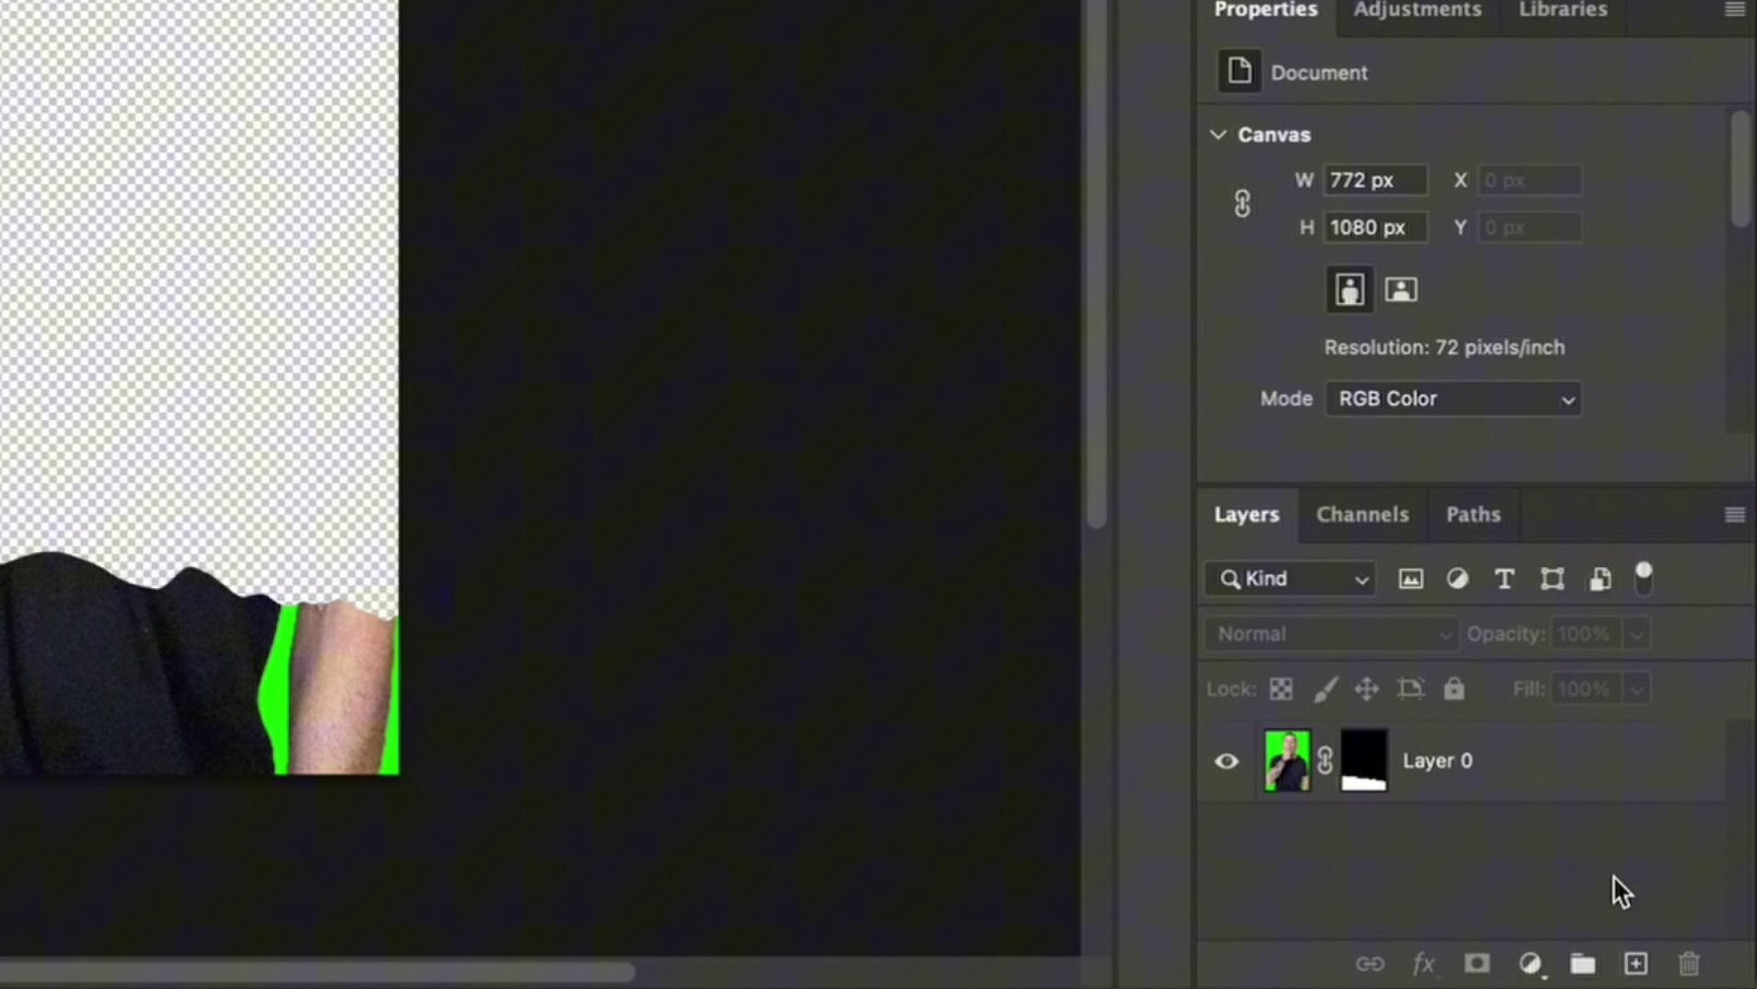
pyautogui.click(1637, 964)
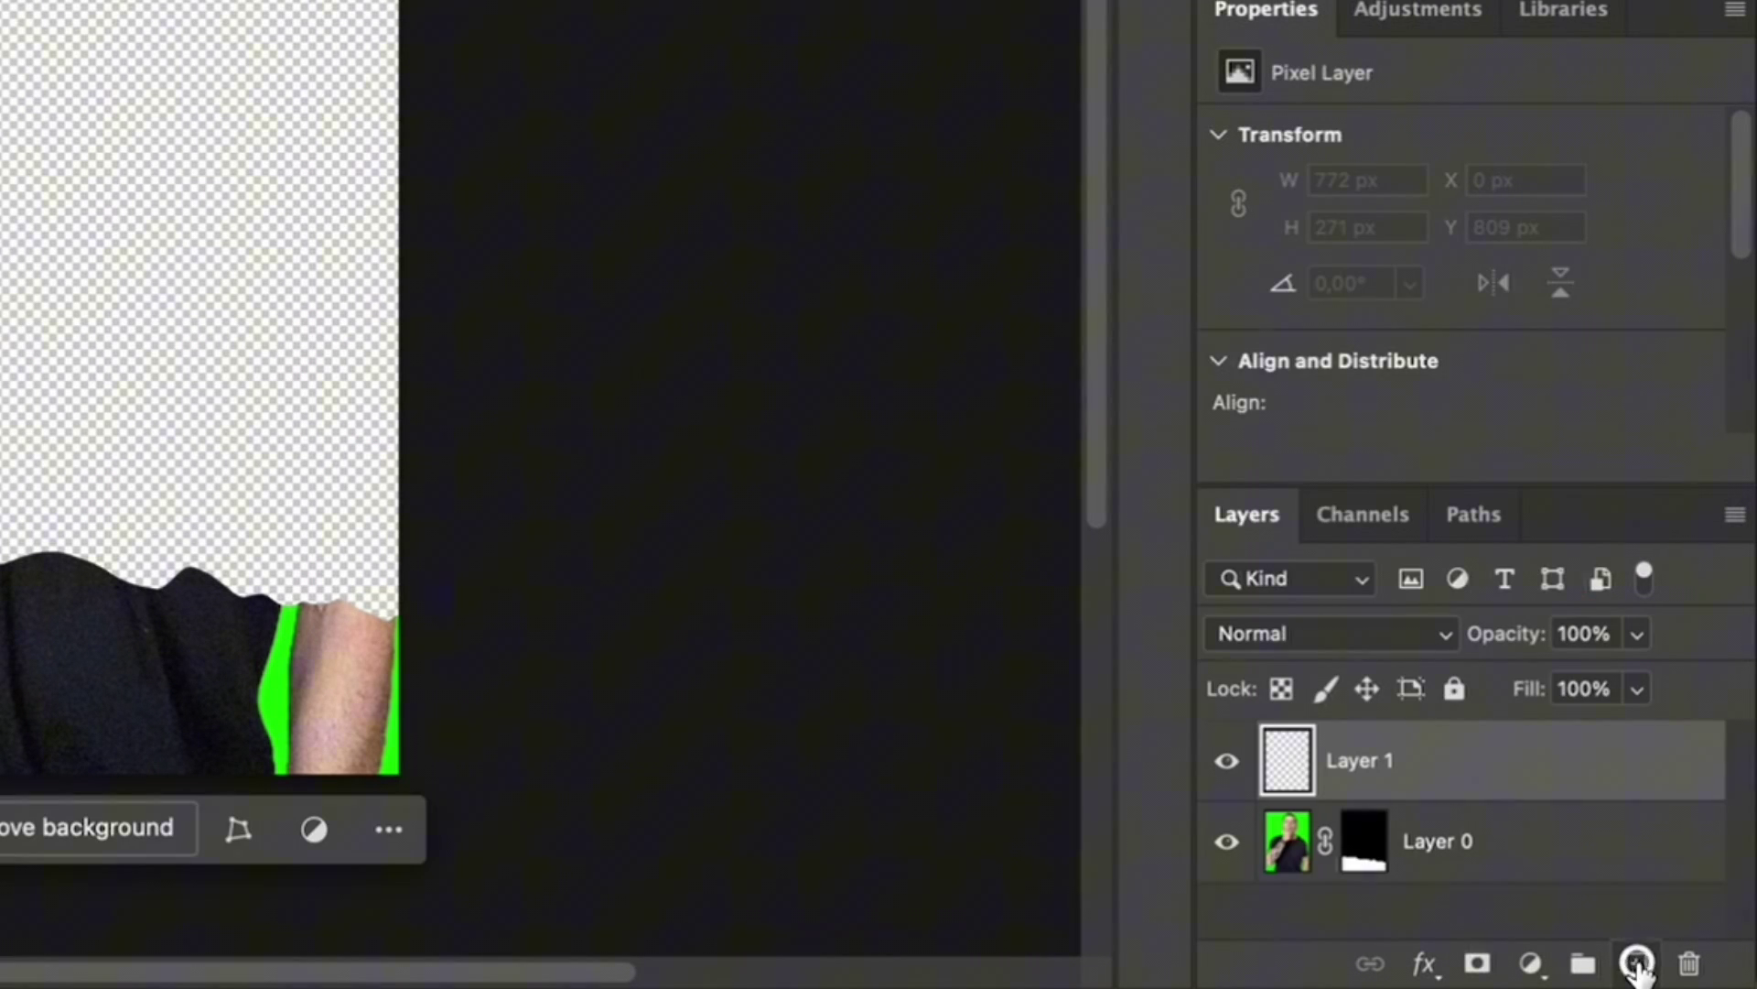
pyautogui.keyDown('super'); pyautogui.click(1370, 846); pyautogui.keyUp('super')
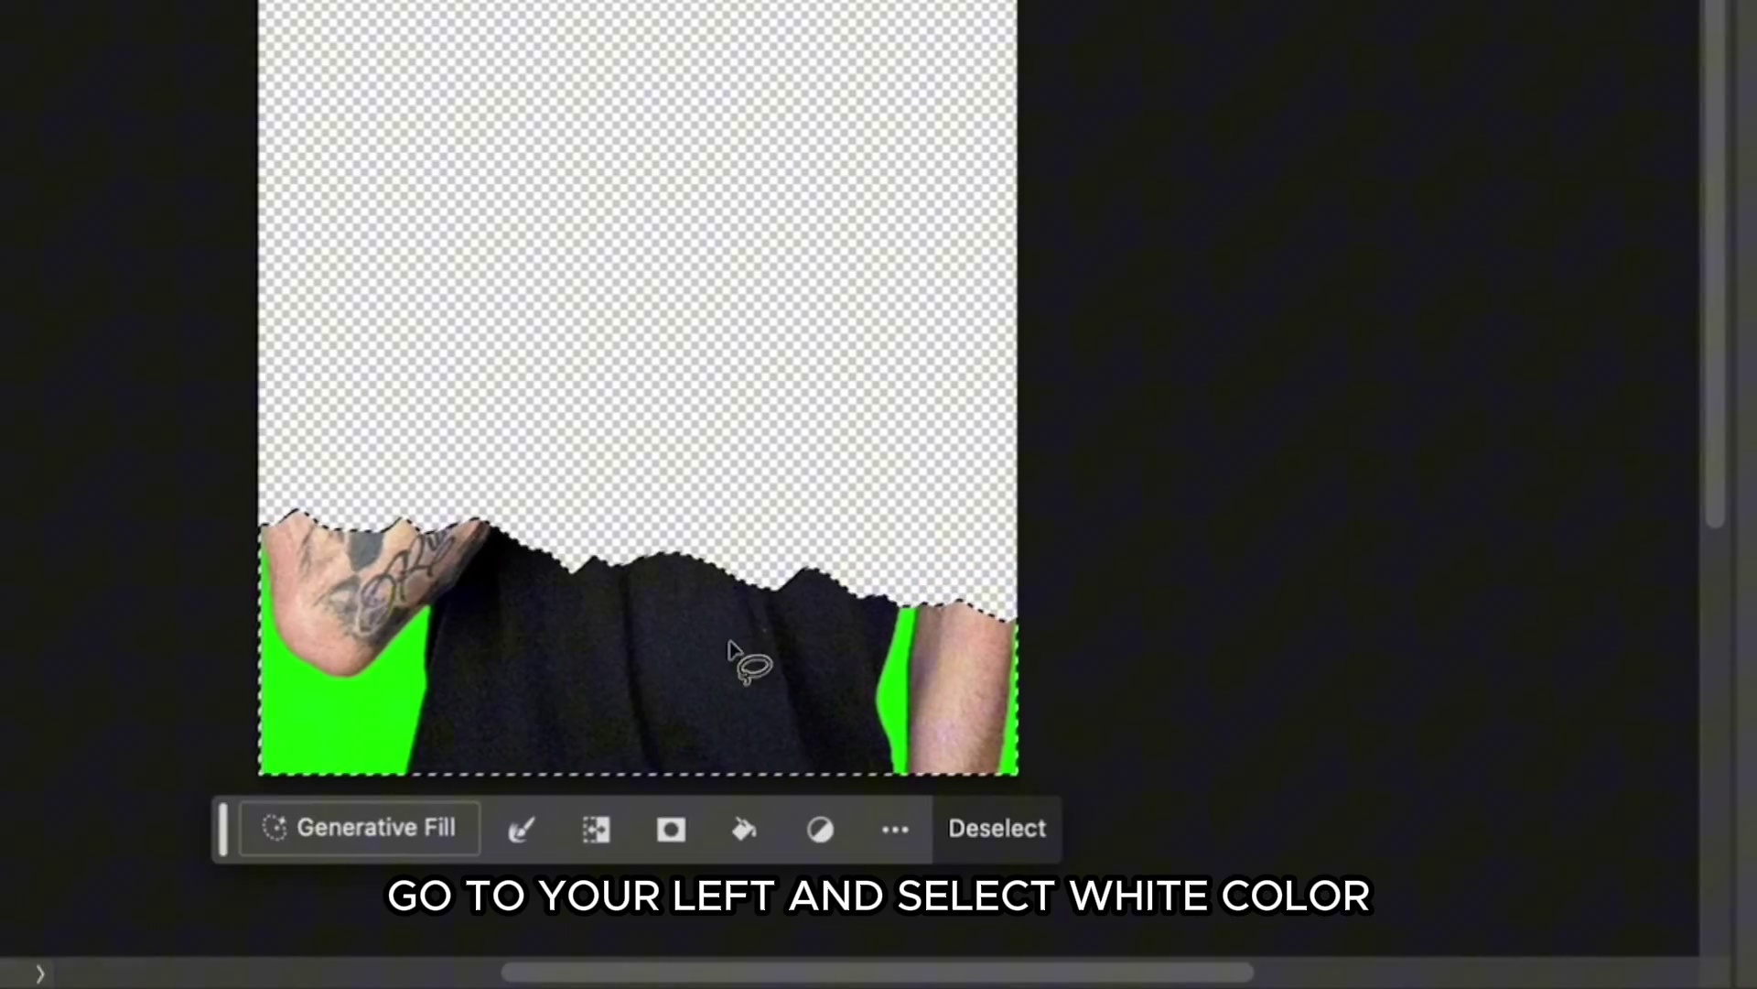
# Fill the selection white on Layer 1, place it beneath the photo, and nudge it up as a paper edge.
pyautogui.press('x')
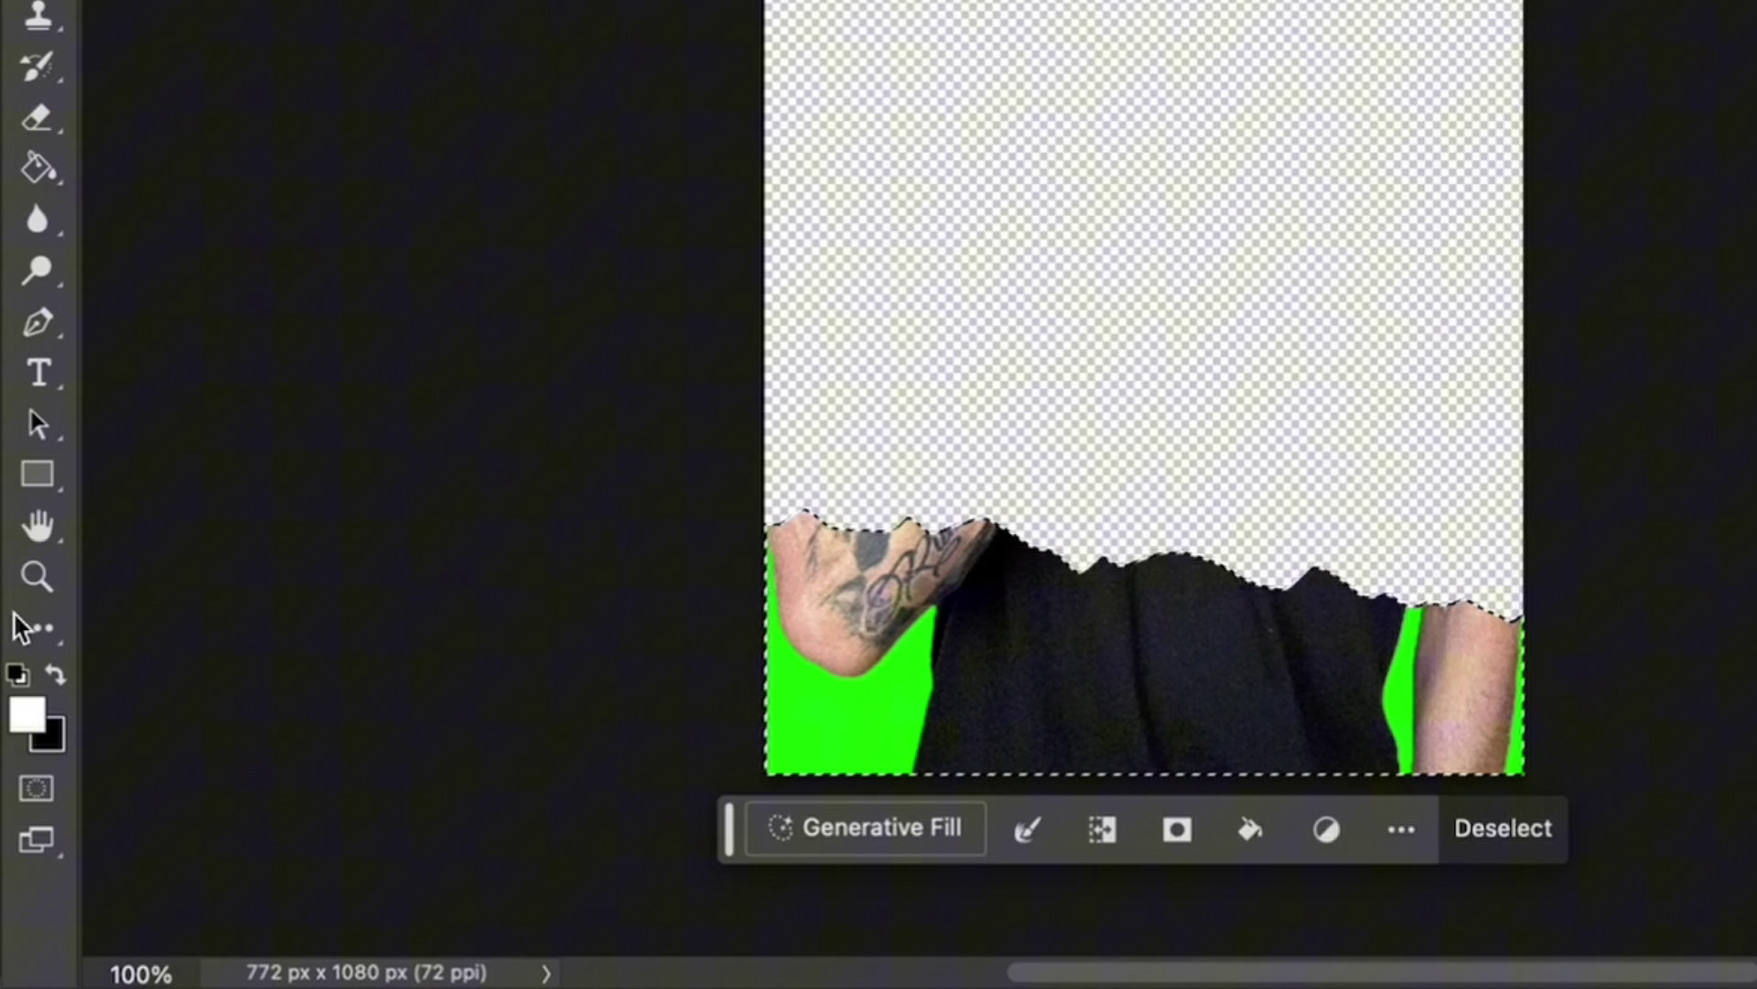
pyautogui.click(38, 168)
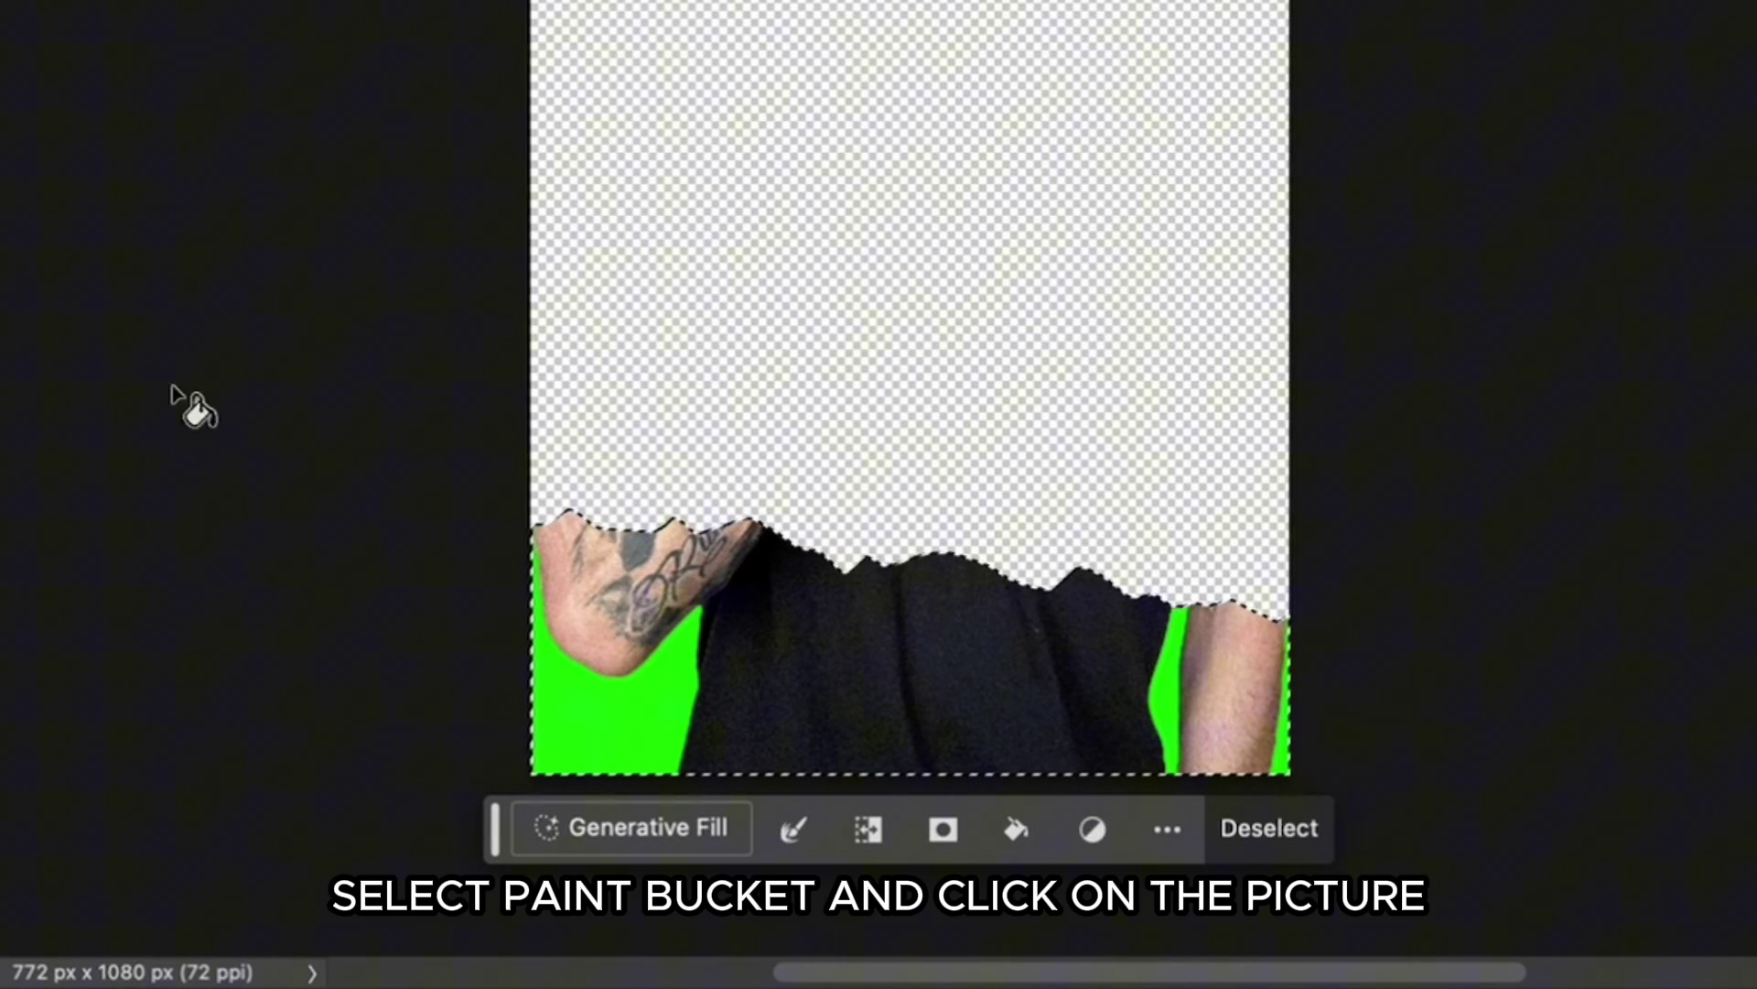
pyautogui.click(874, 641)
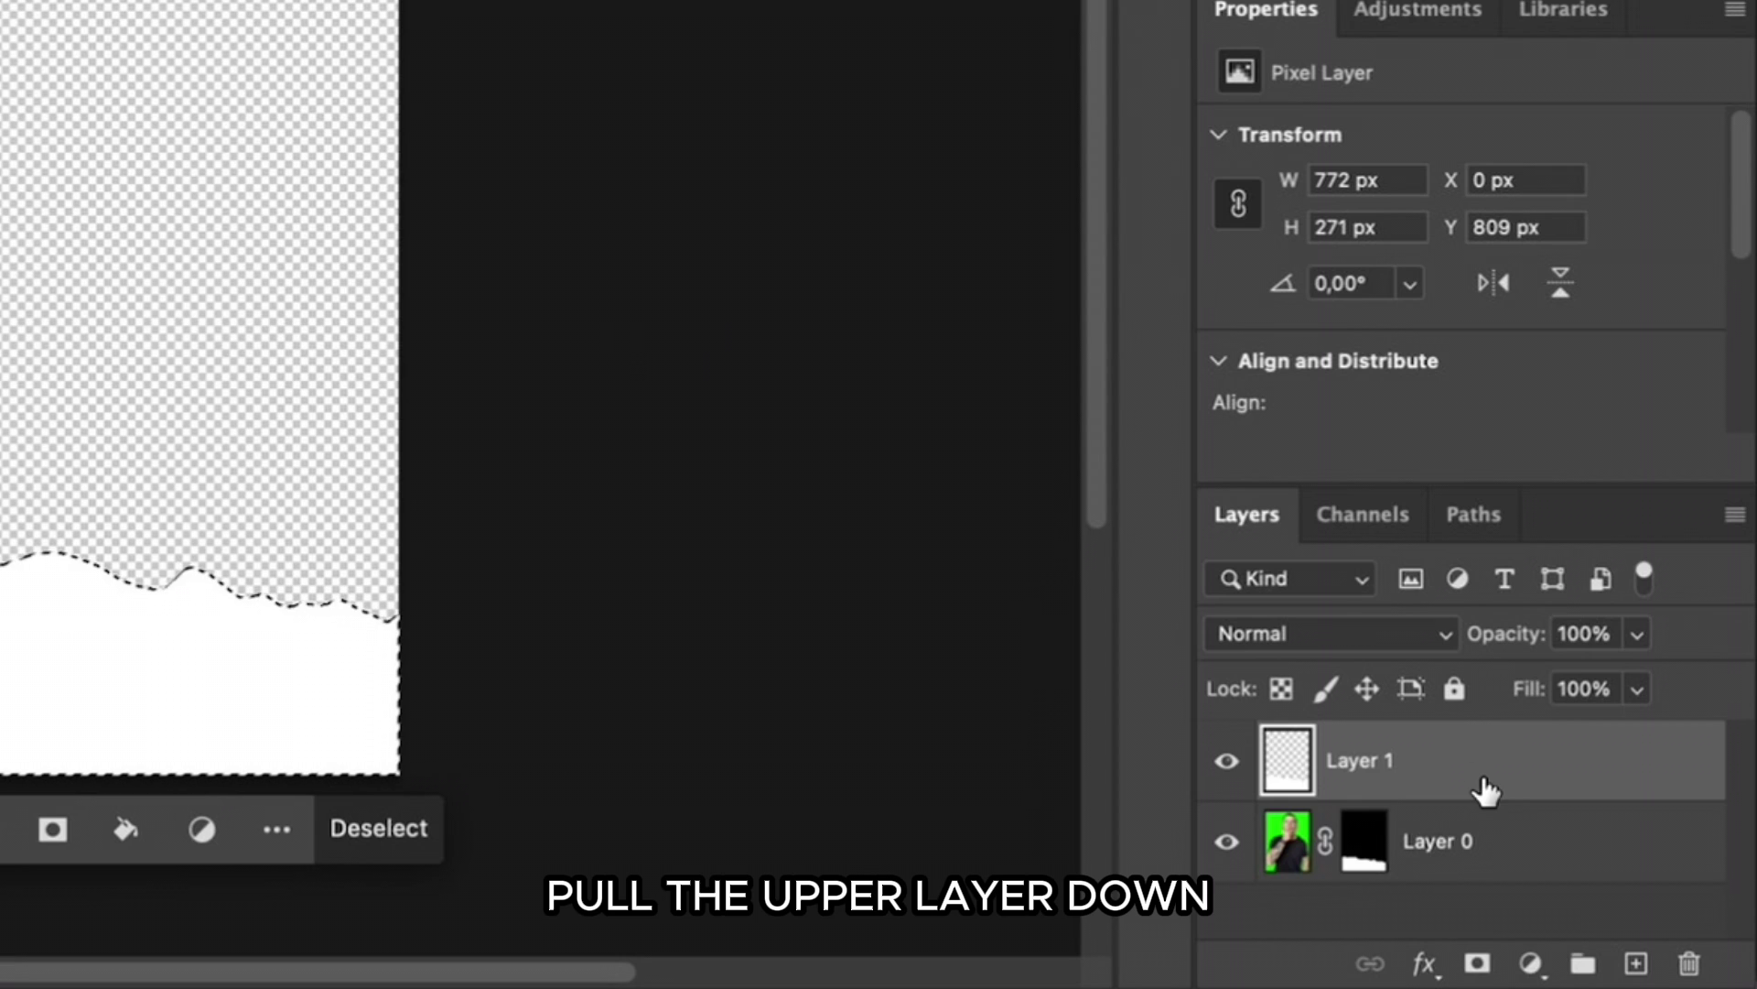
pyautogui.moveTo(1485, 789); pyautogui.dragTo(1475, 866)
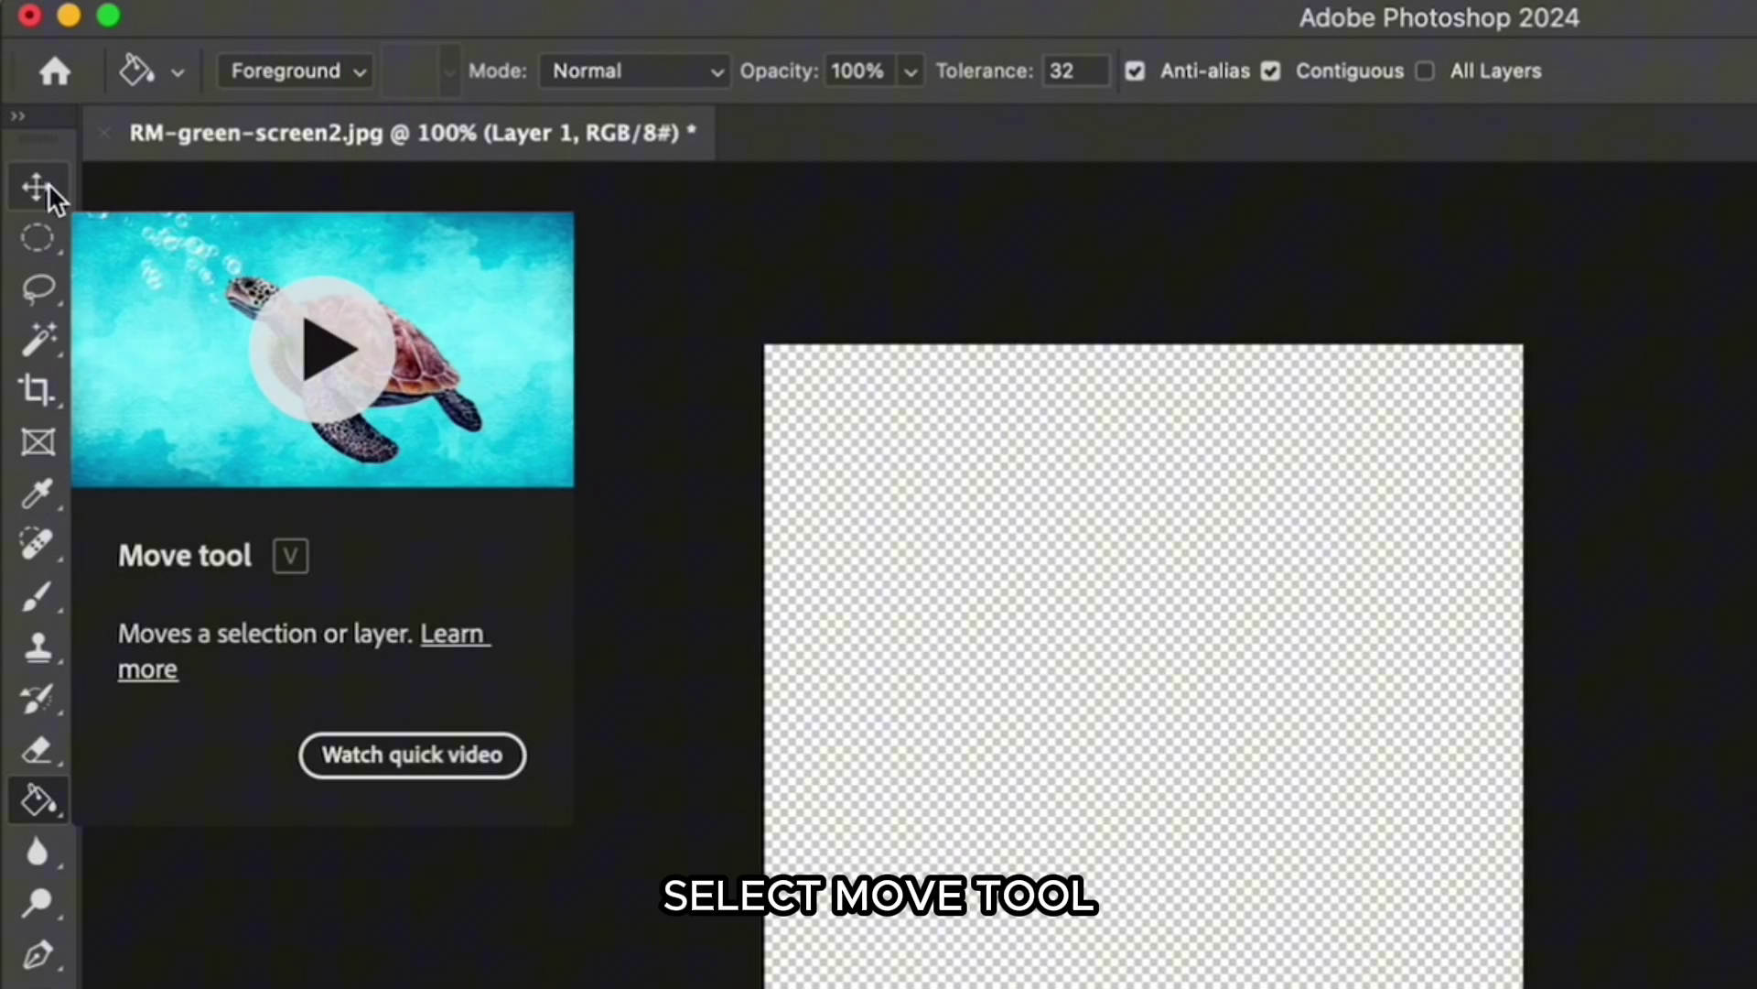
pyautogui.click(48, 187)
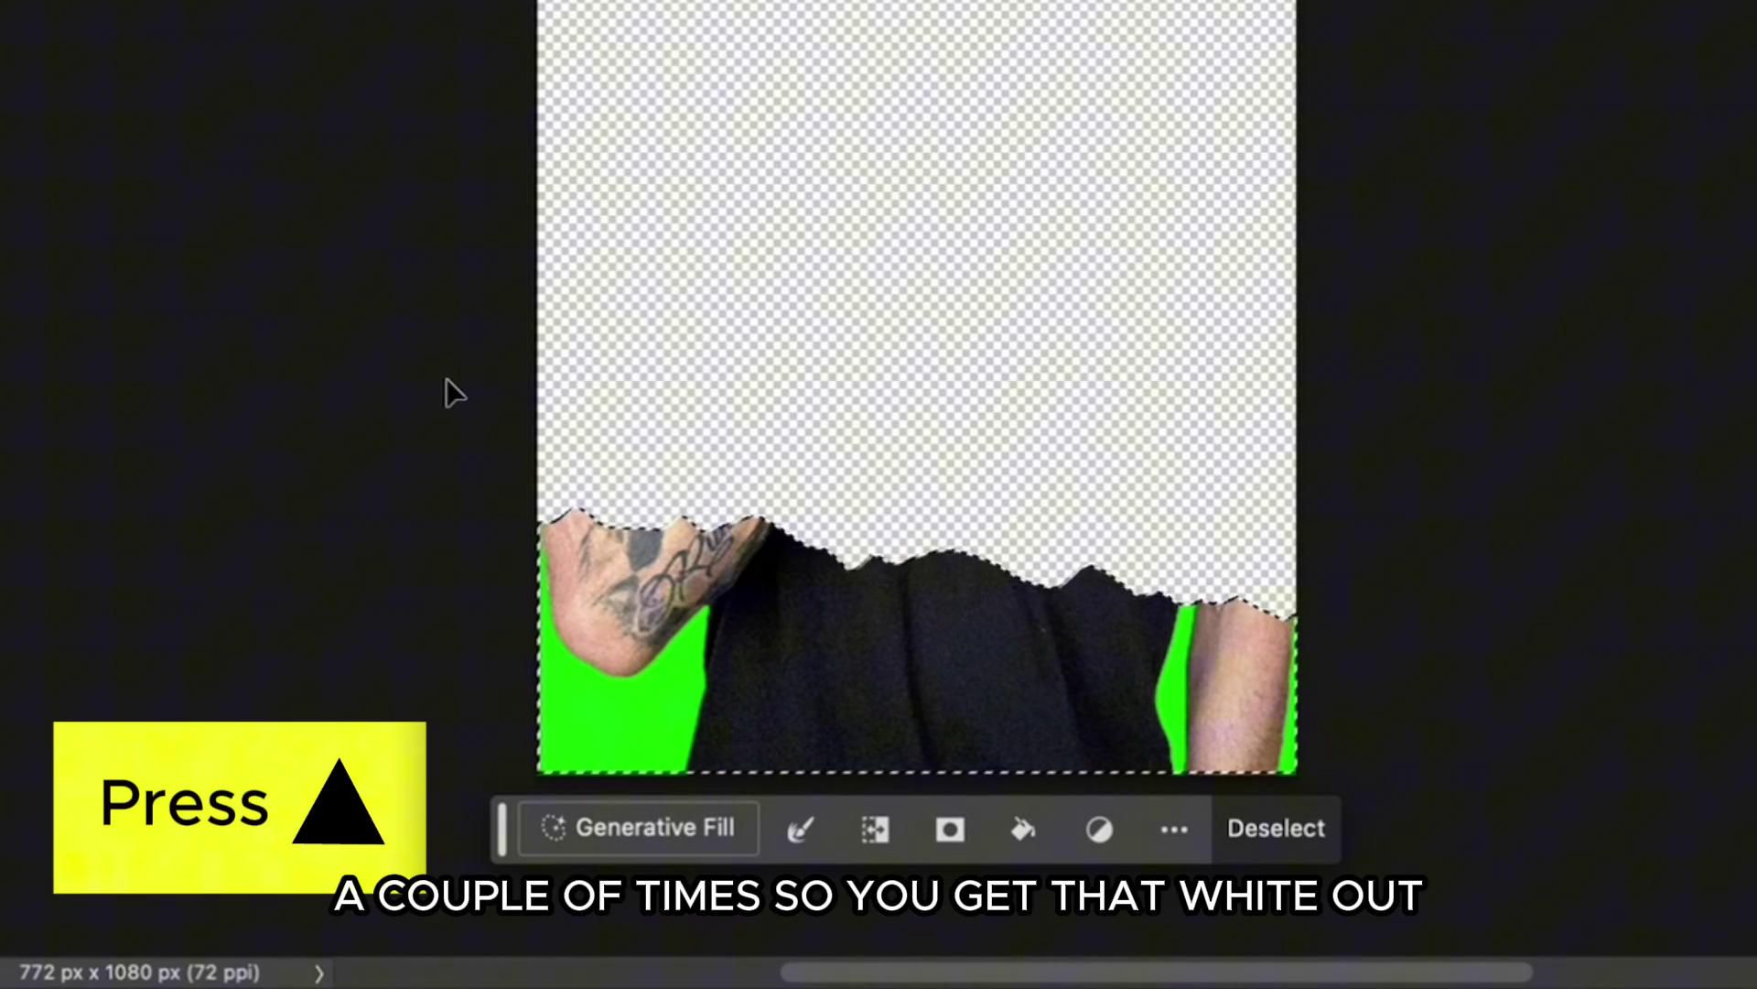
pyautogui.press('Up')
pyautogui.press('Up')
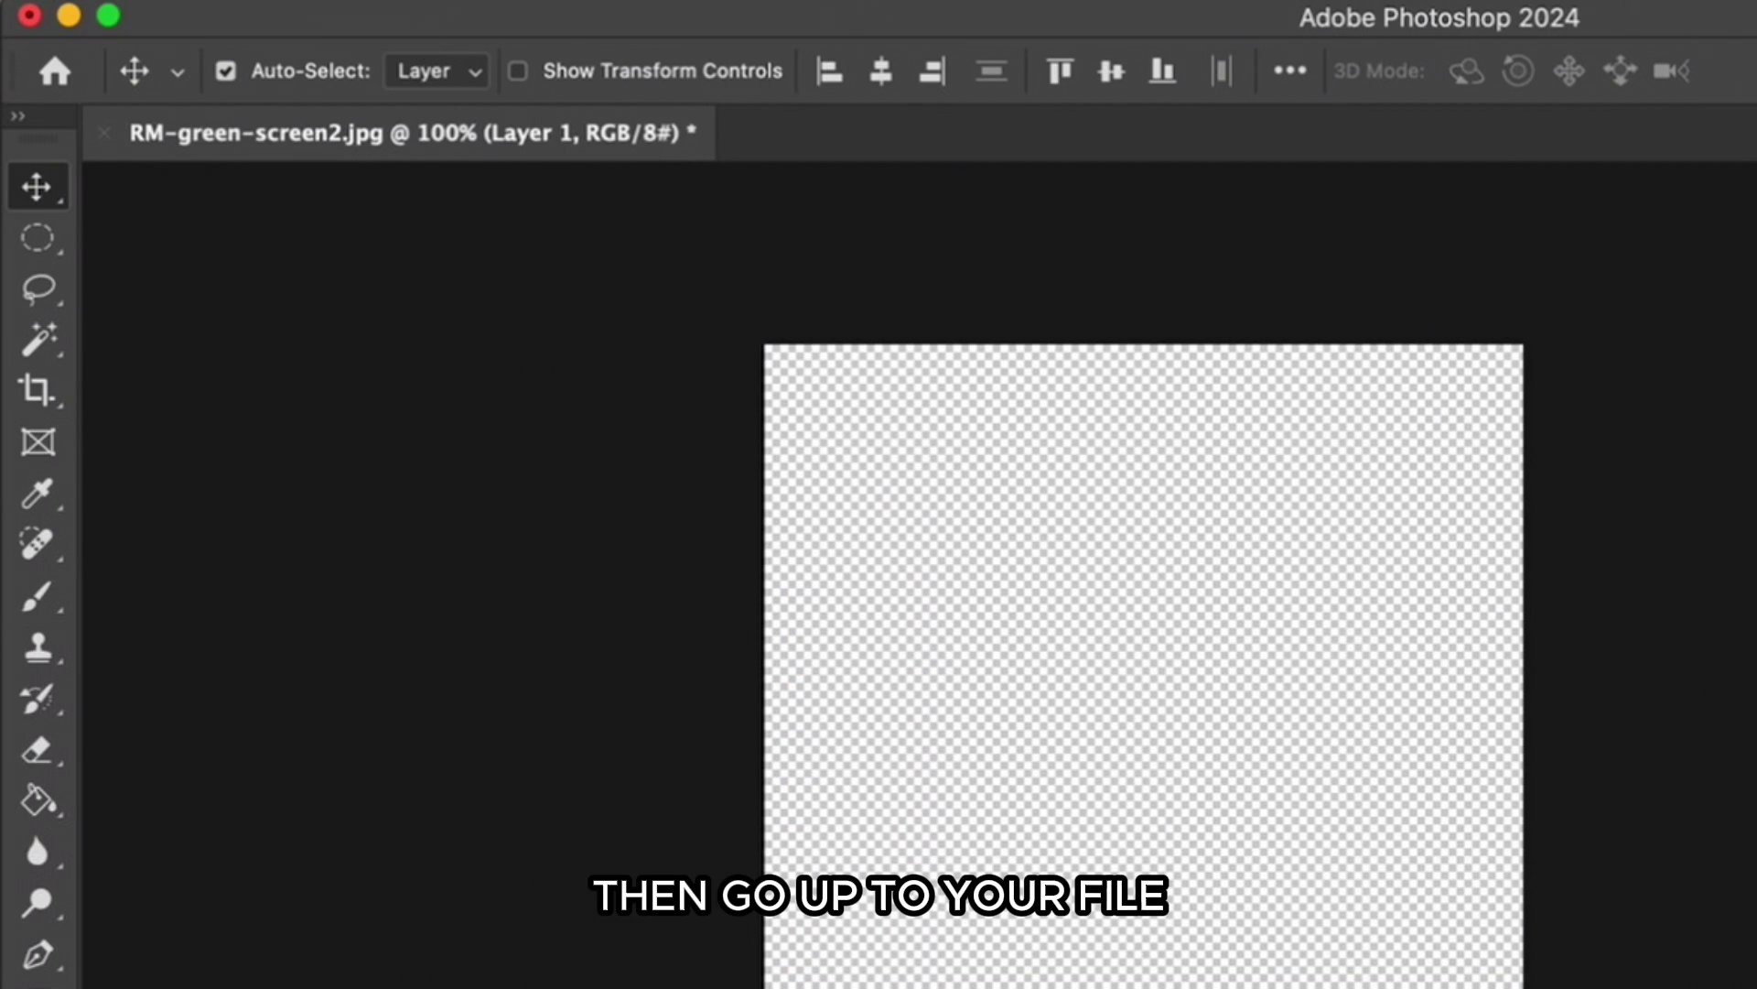
# Export the torn lower half as PNG-24 via Save for Web (Legacy).
pyautogui.click(362, 0)
pyautogui.moveTo(389, 602)
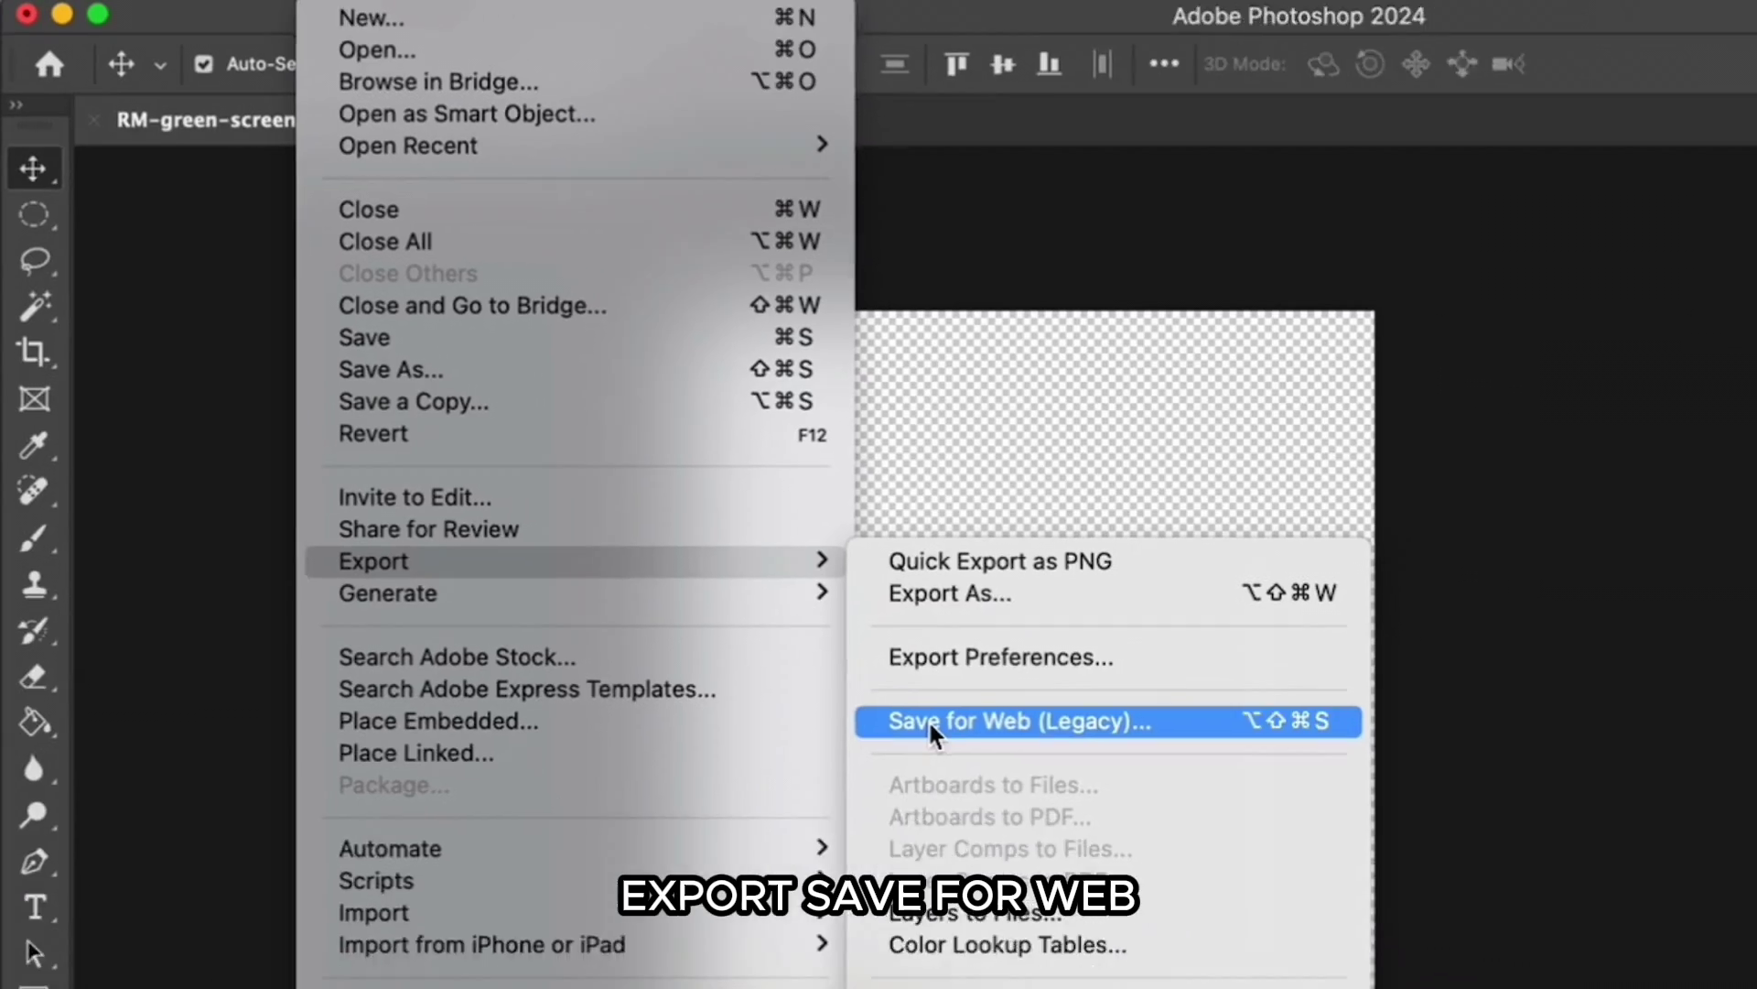
pyautogui.click(1030, 799)
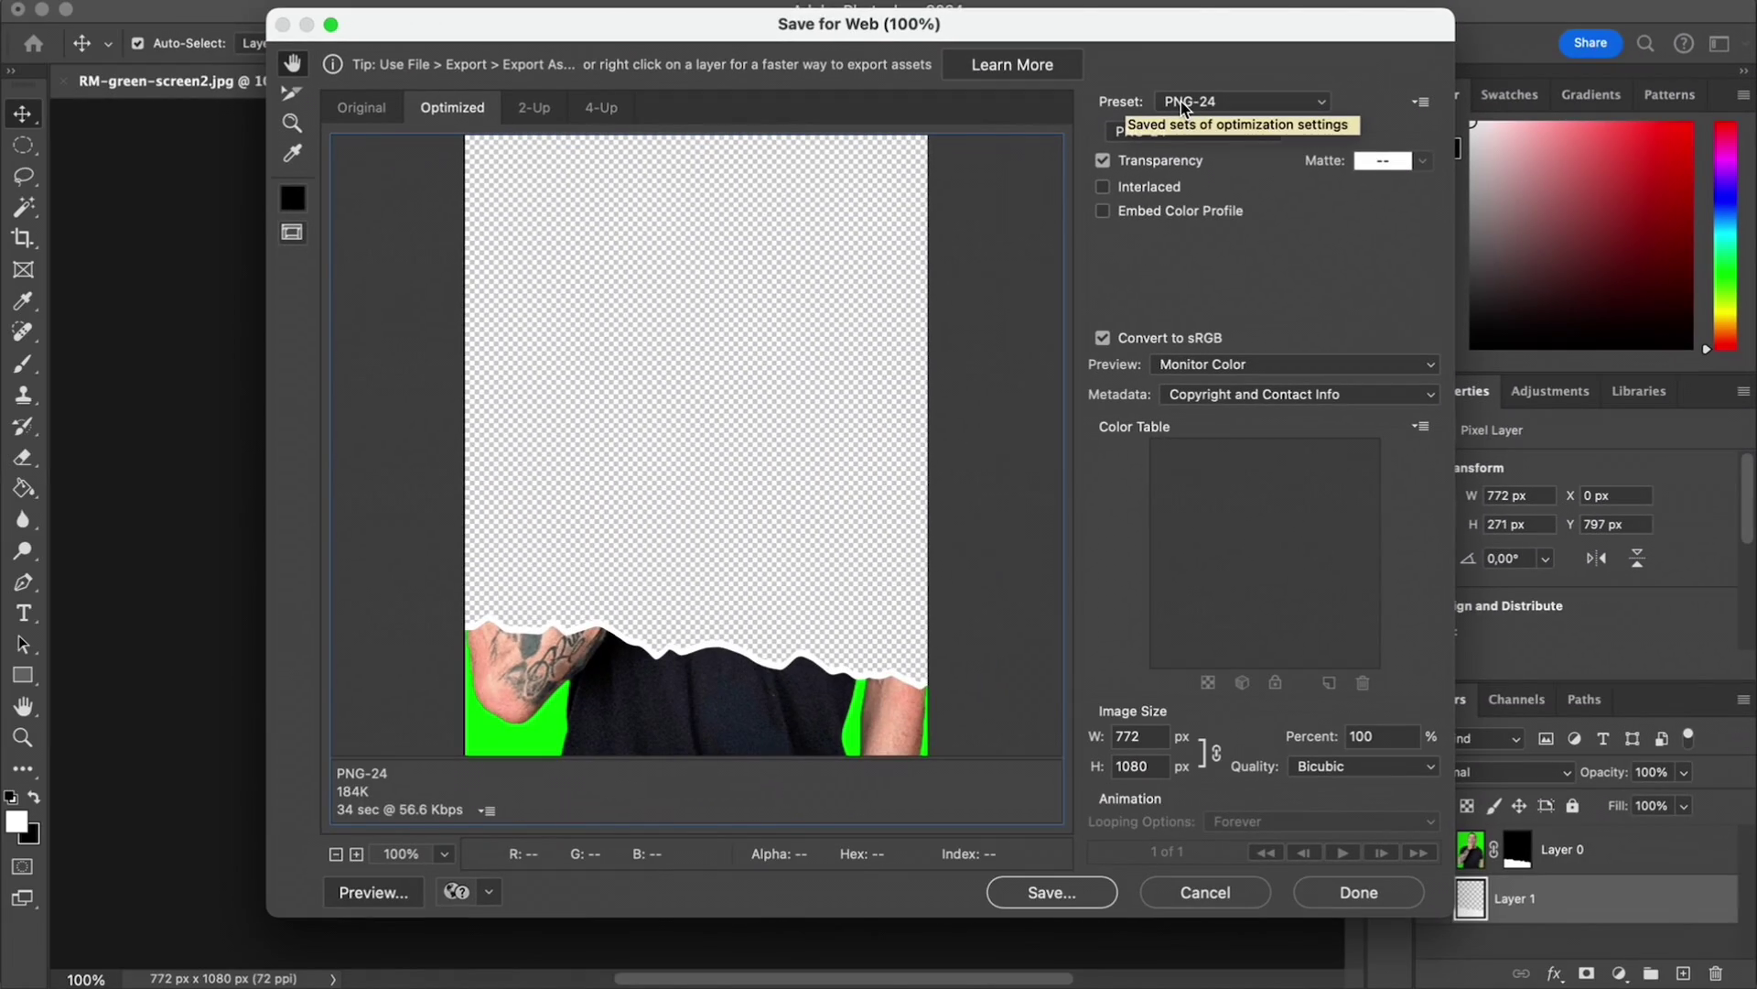
pyautogui.press('Escape')
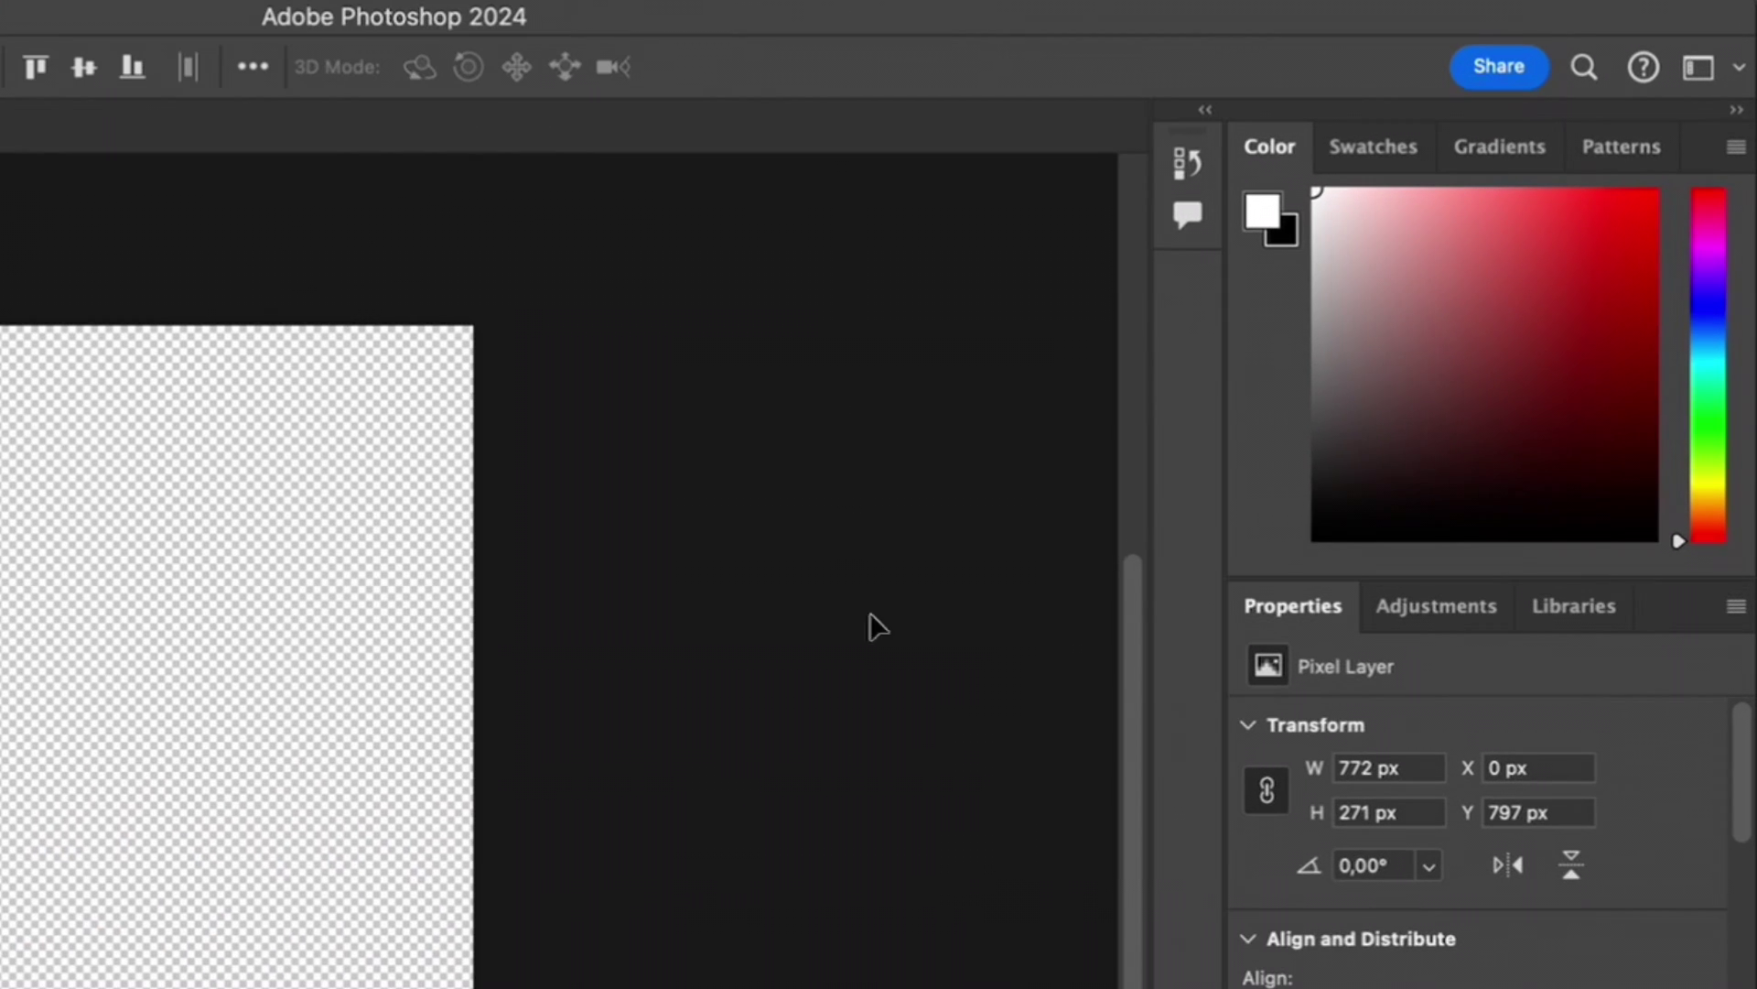
# Show the History panel and scroll its list back up to the Lasso step.
pyautogui.click(766, 7)
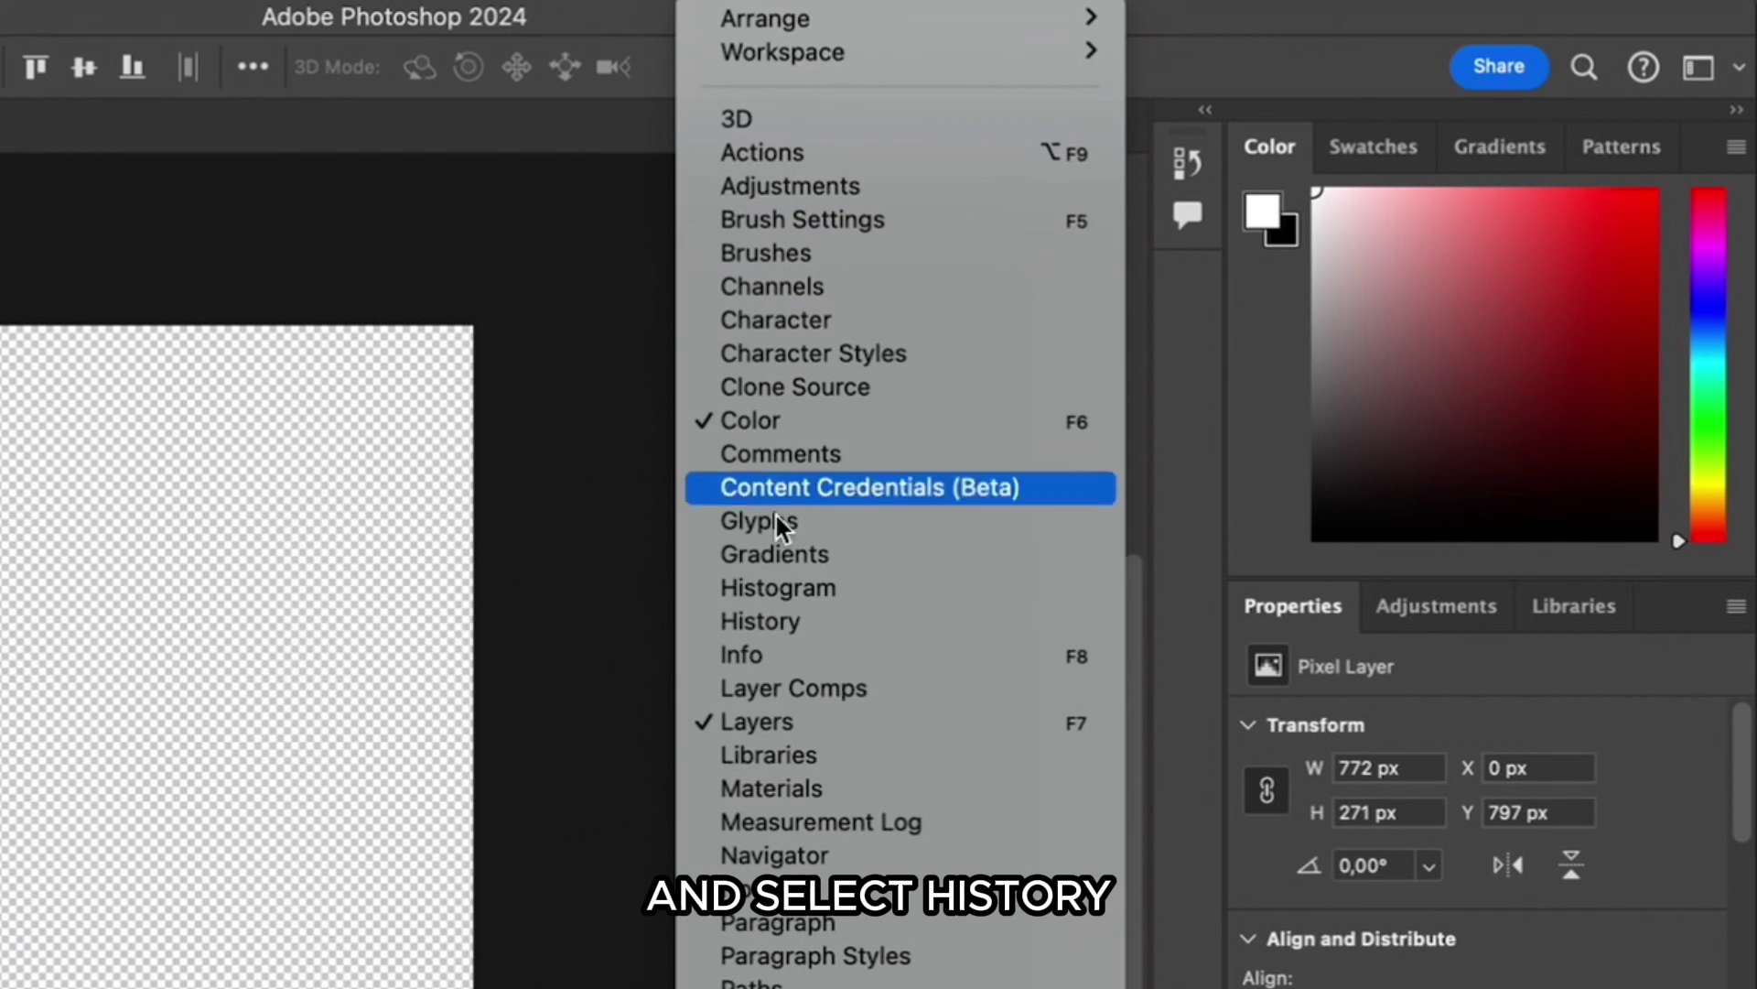
pyautogui.click(766, 622)
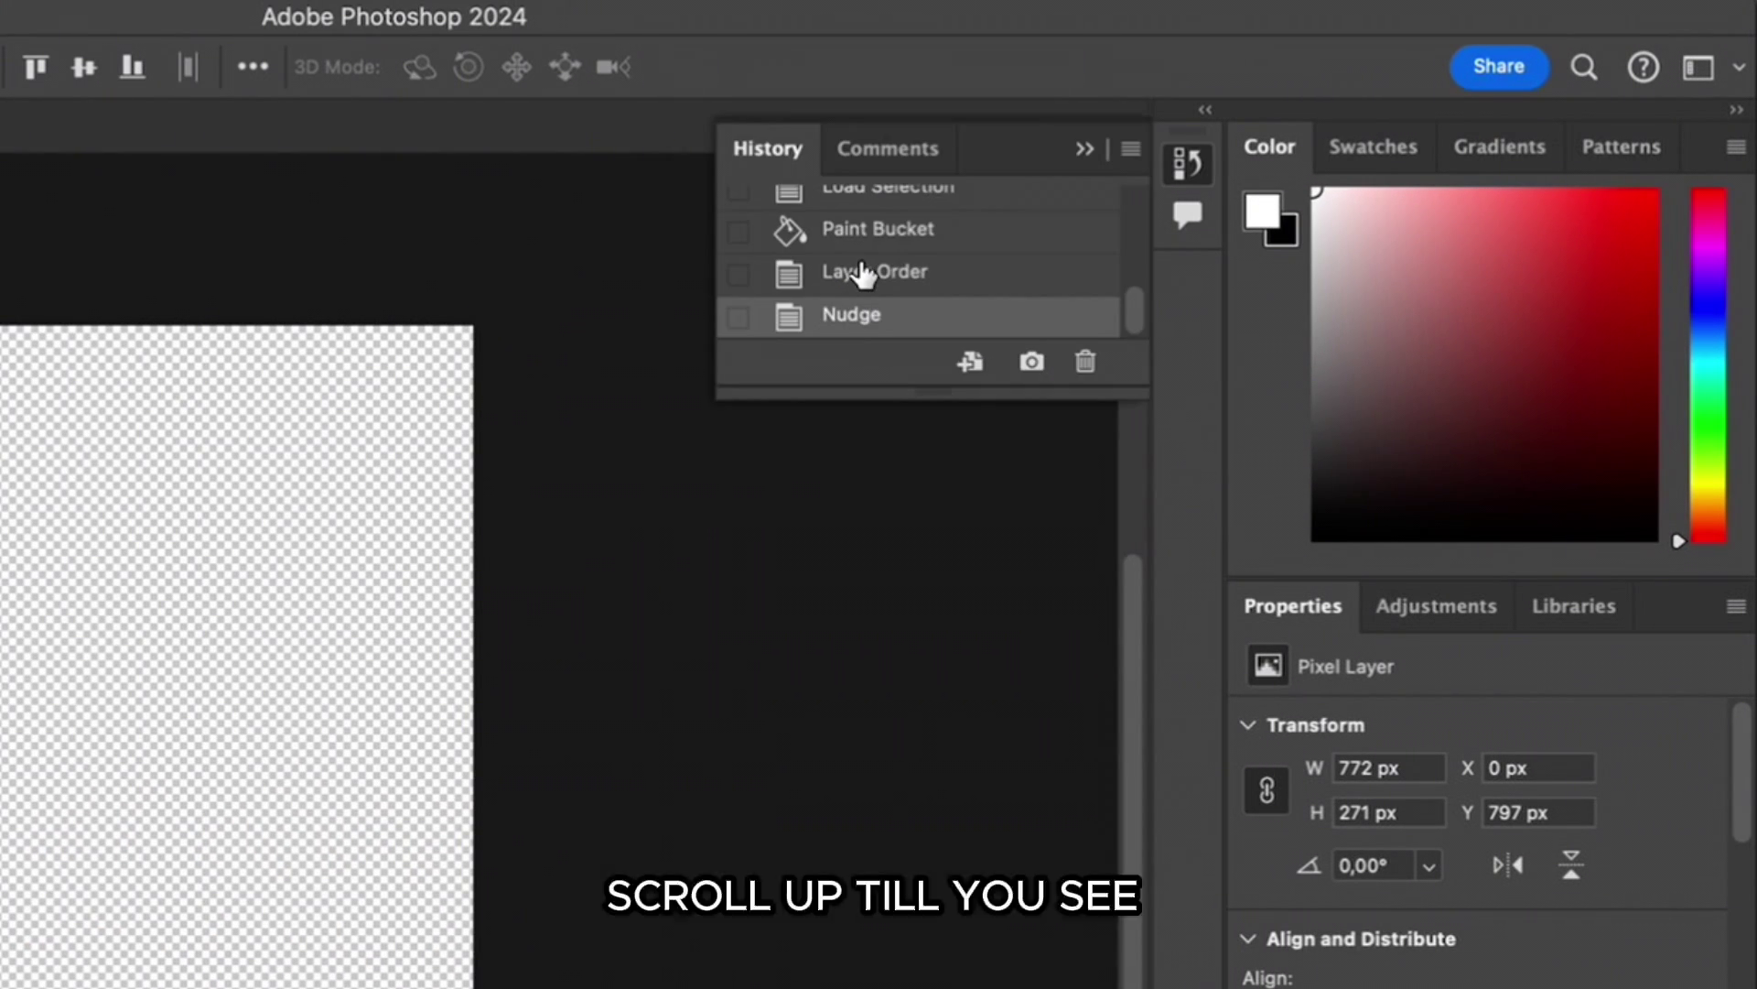
pyautogui.scroll(1, 863, 279)
pyautogui.scroll(5, 863, 279)
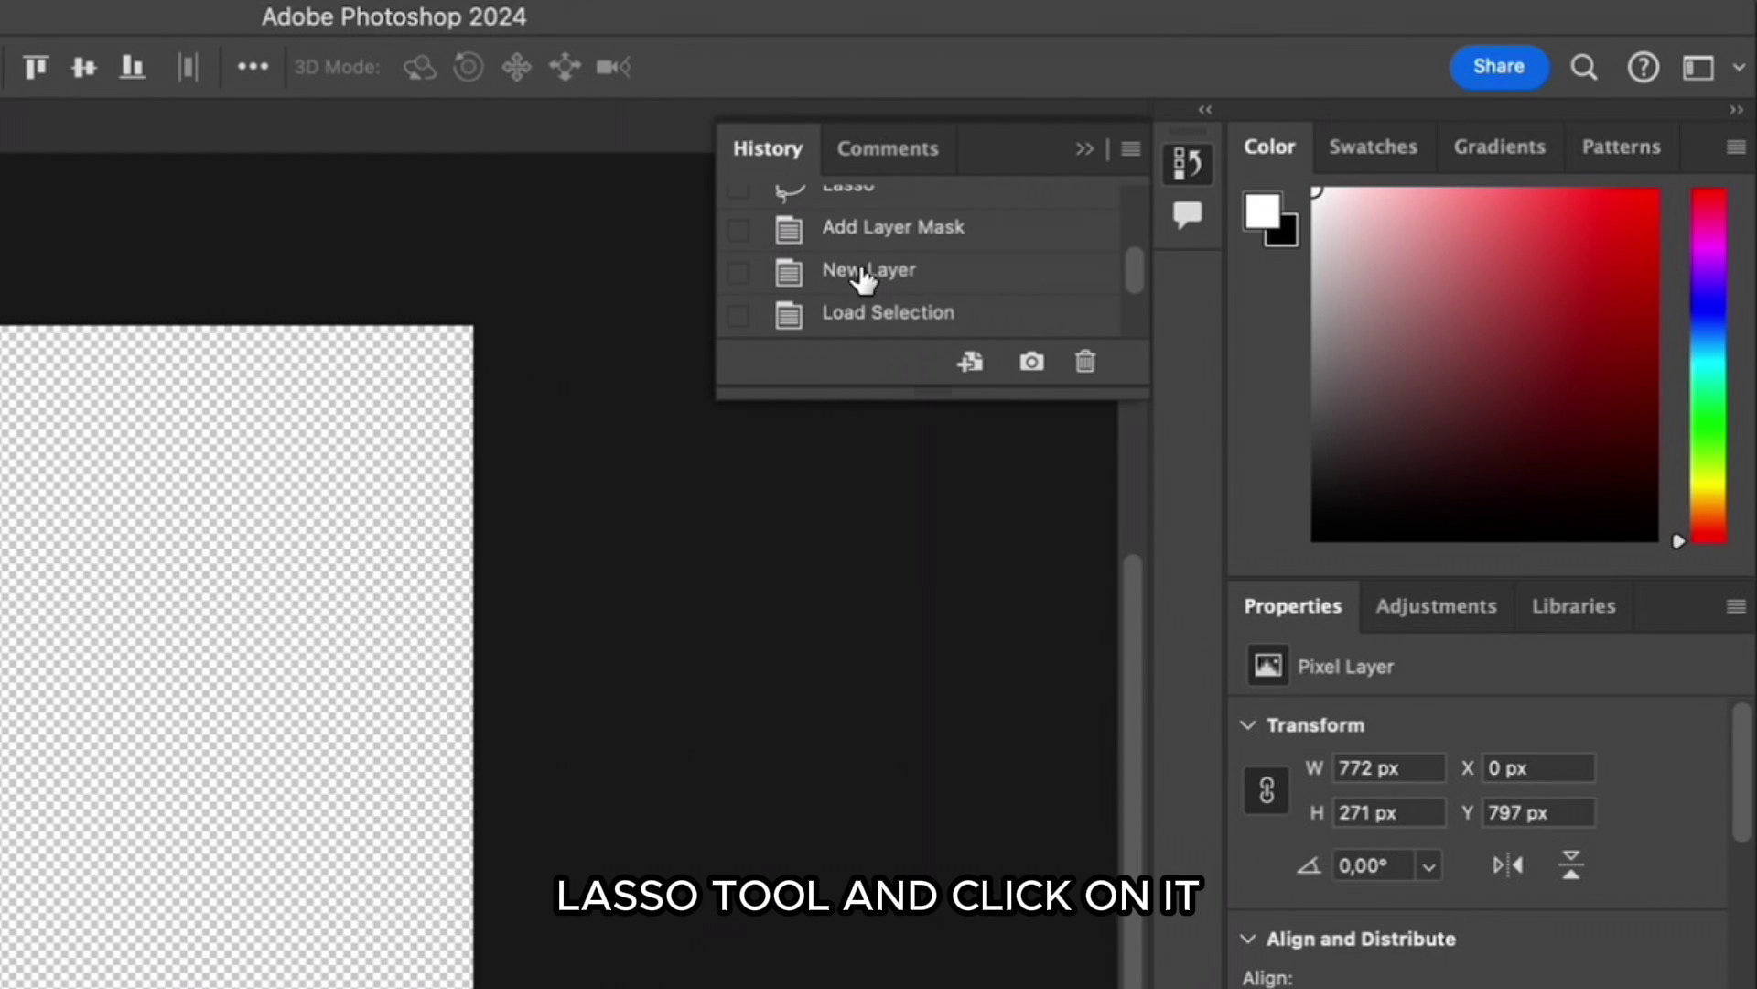
# Revert to the Lasso history state, invert the selection, and mask the photo to the upper half.
pyautogui.click(851, 256)
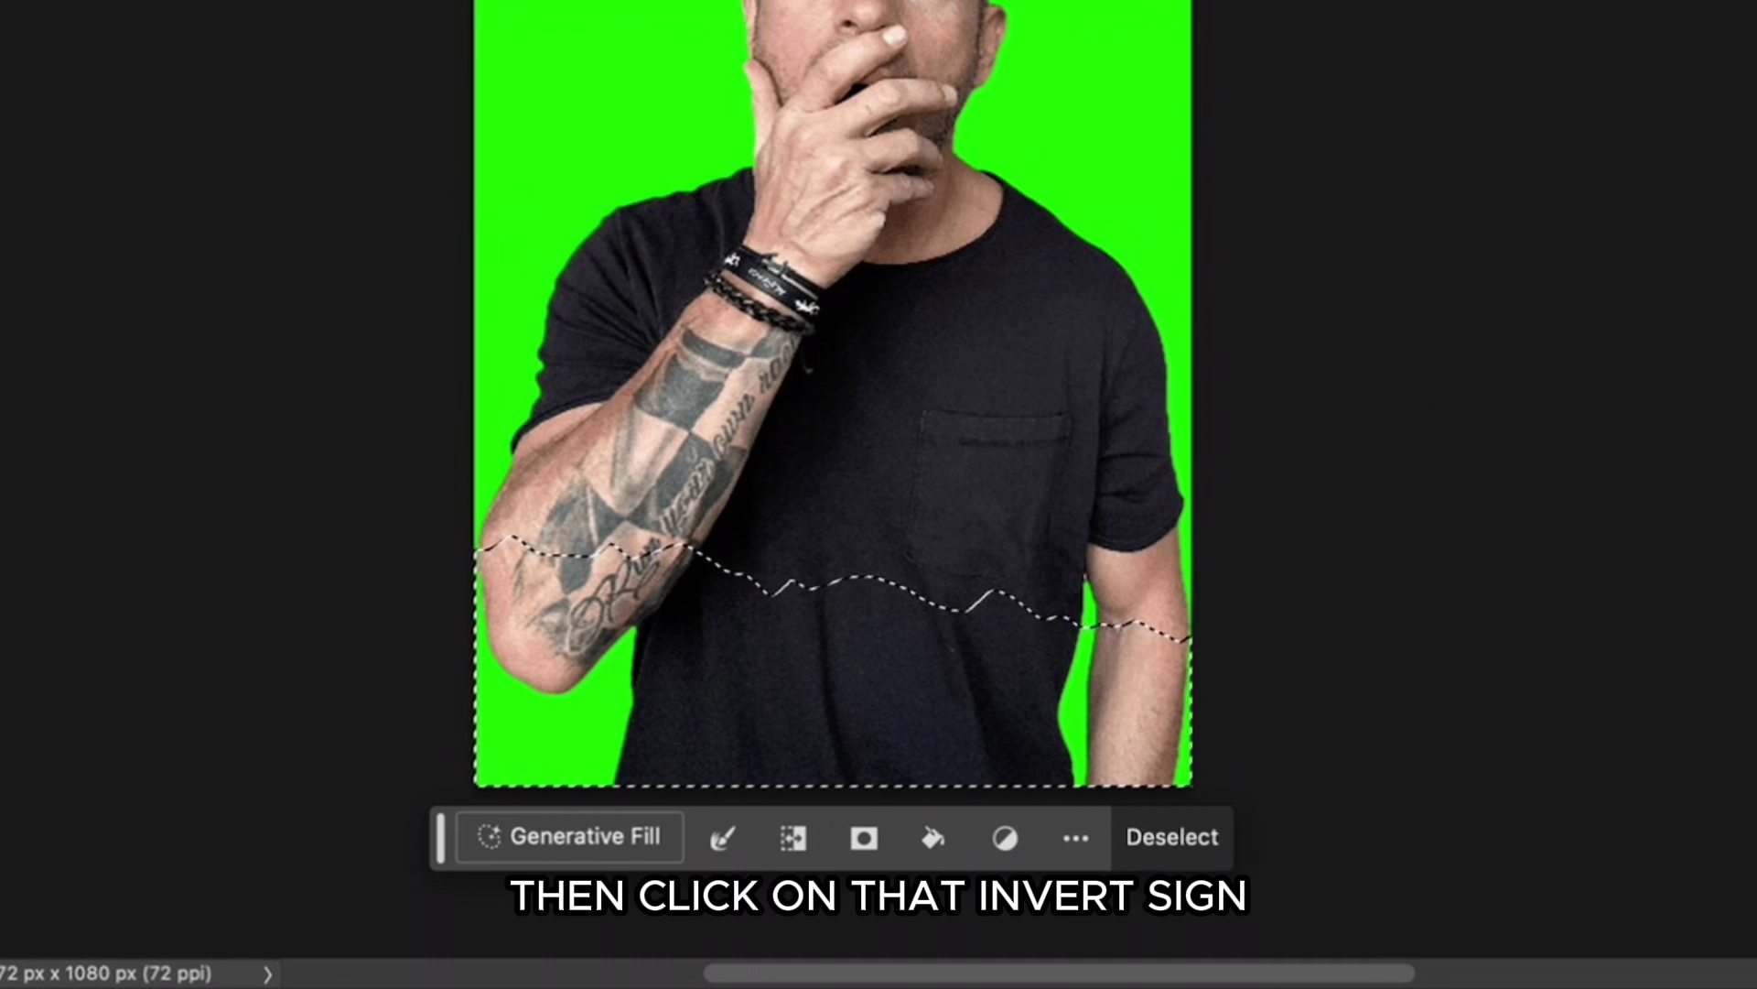
pyautogui.click(793, 841)
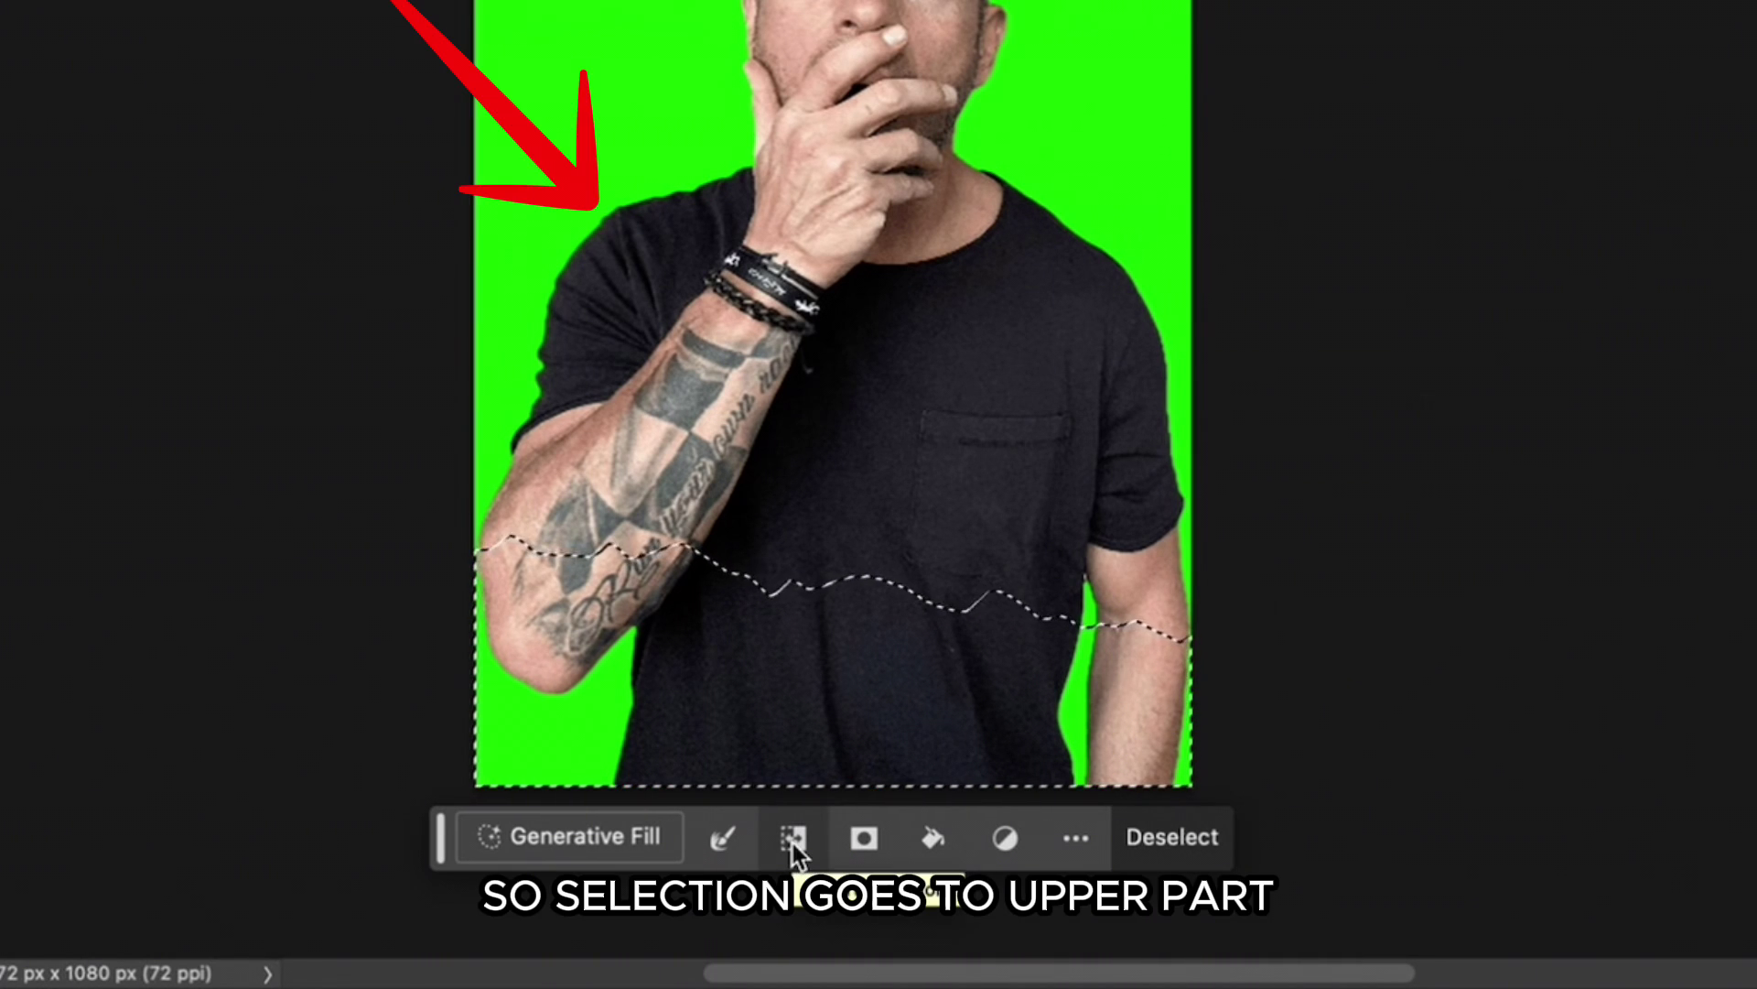
pyautogui.click(792, 840)
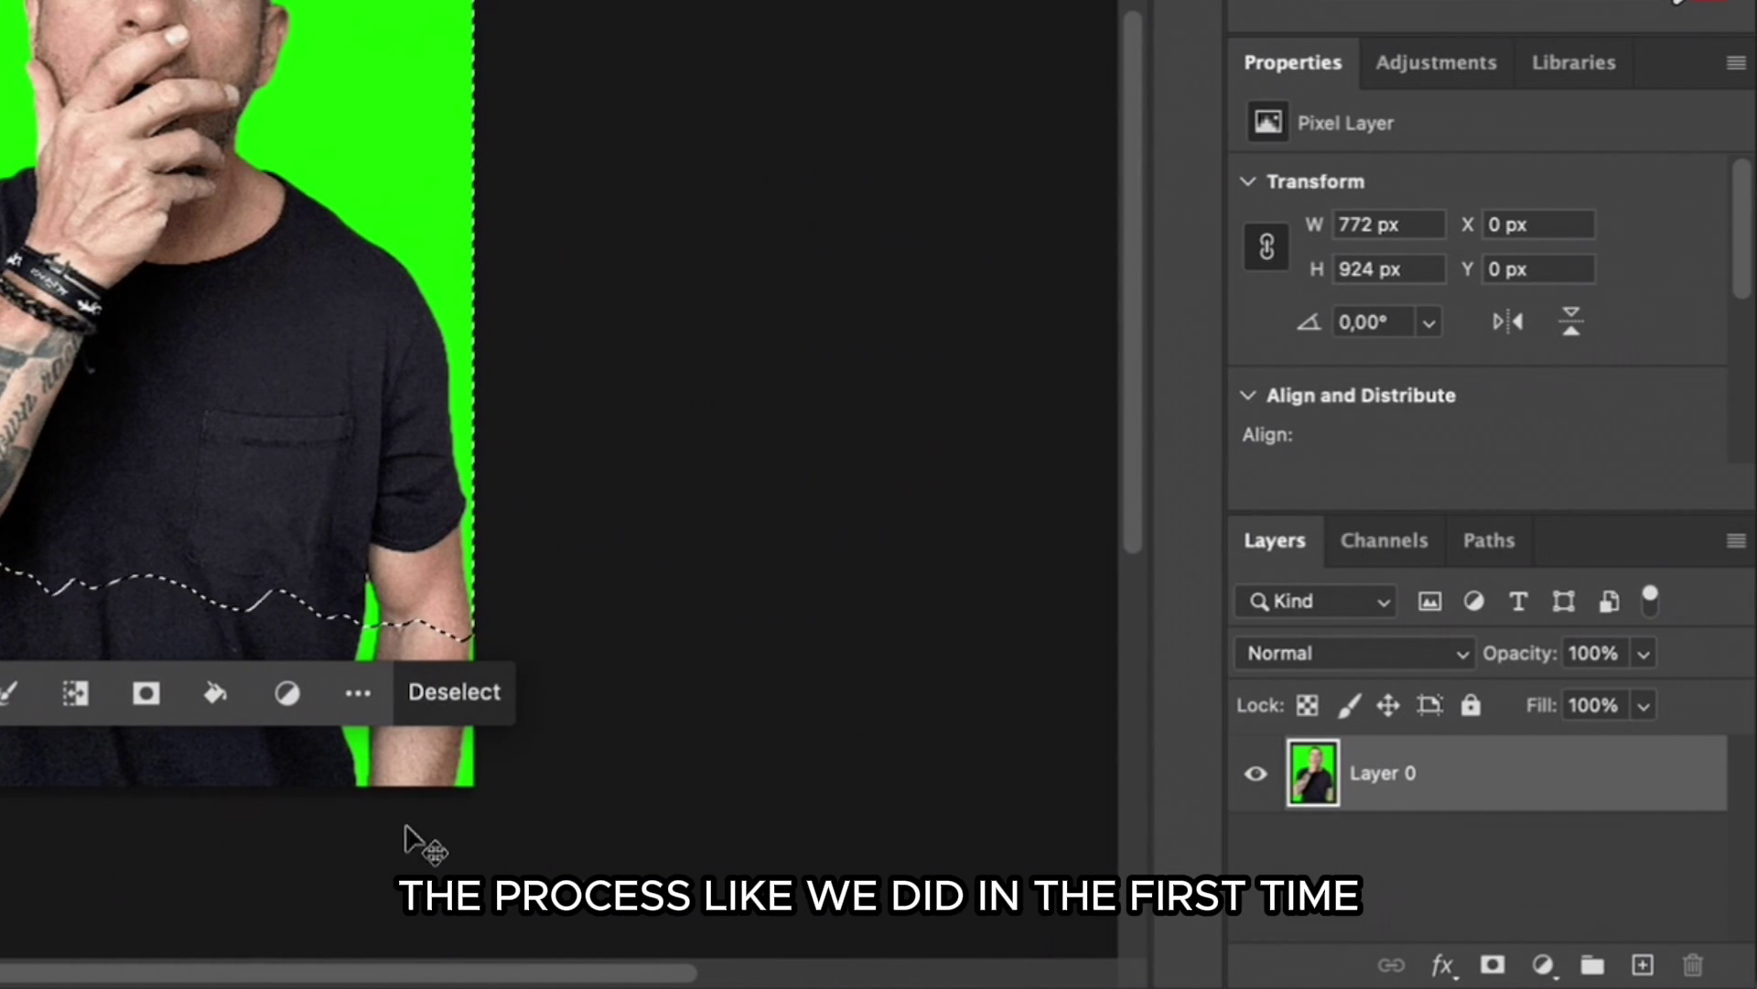
pyautogui.click(1492, 968)
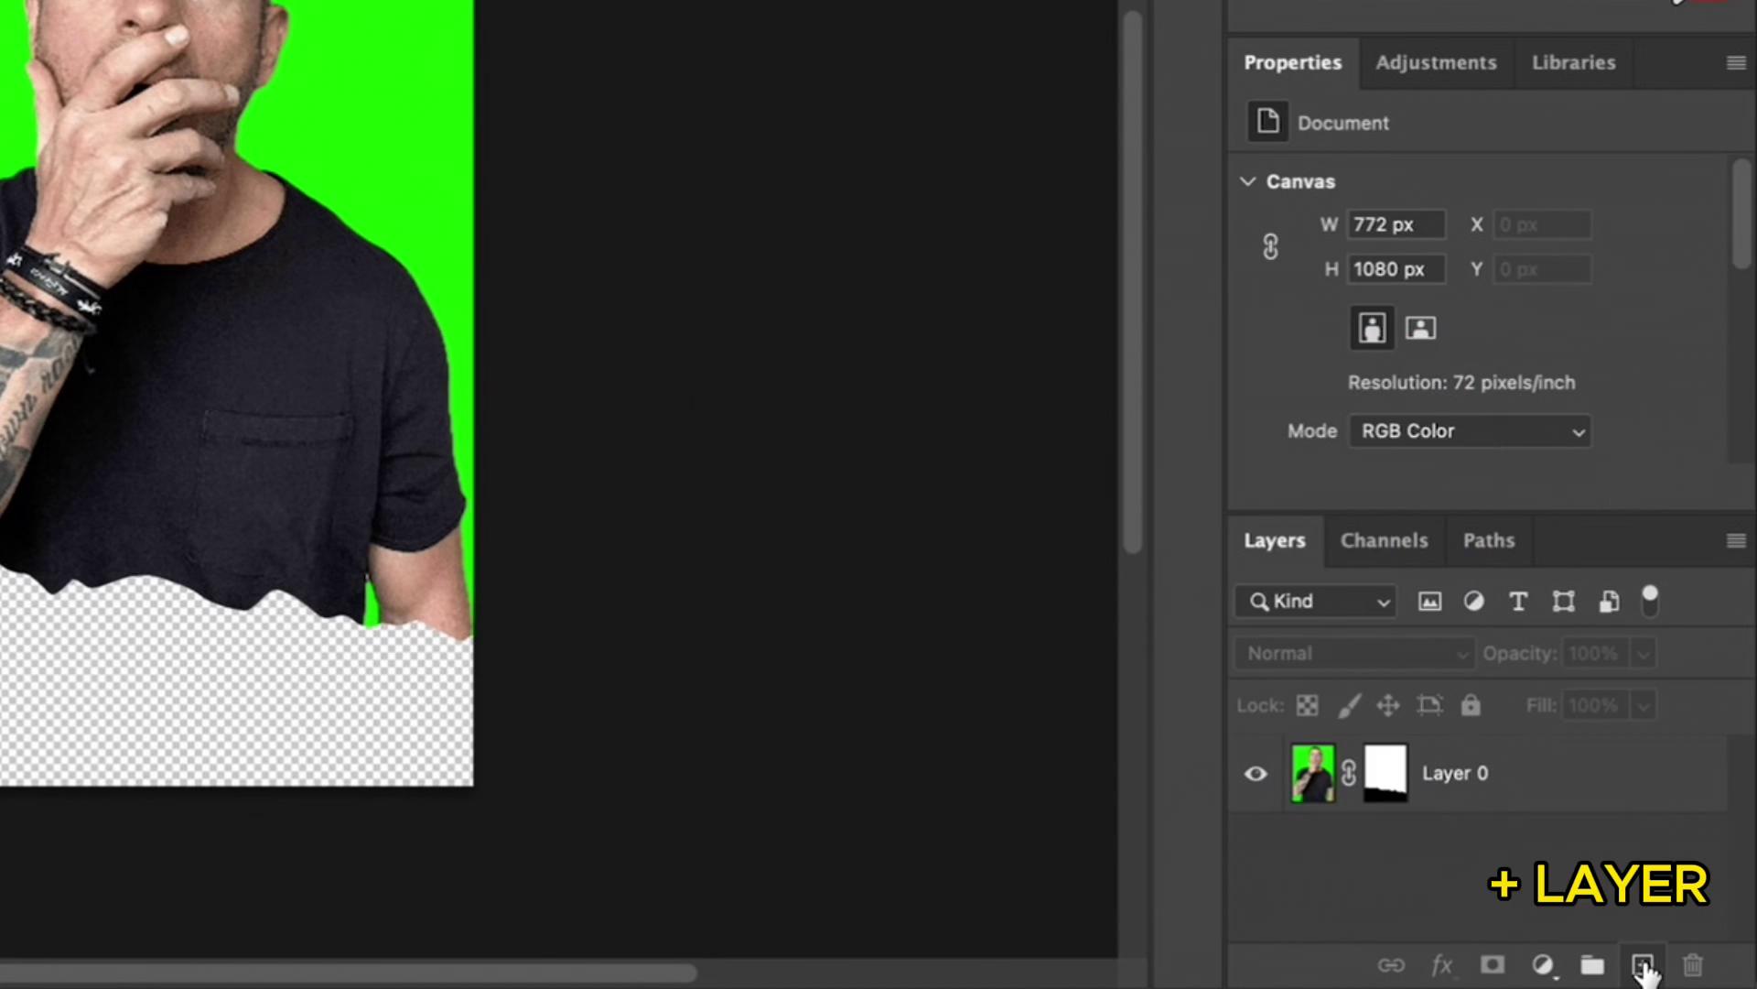
# Fill the mask's shape with white on a new Layer 1 and place it beneath Layer 0.
pyautogui.click(1642, 965)
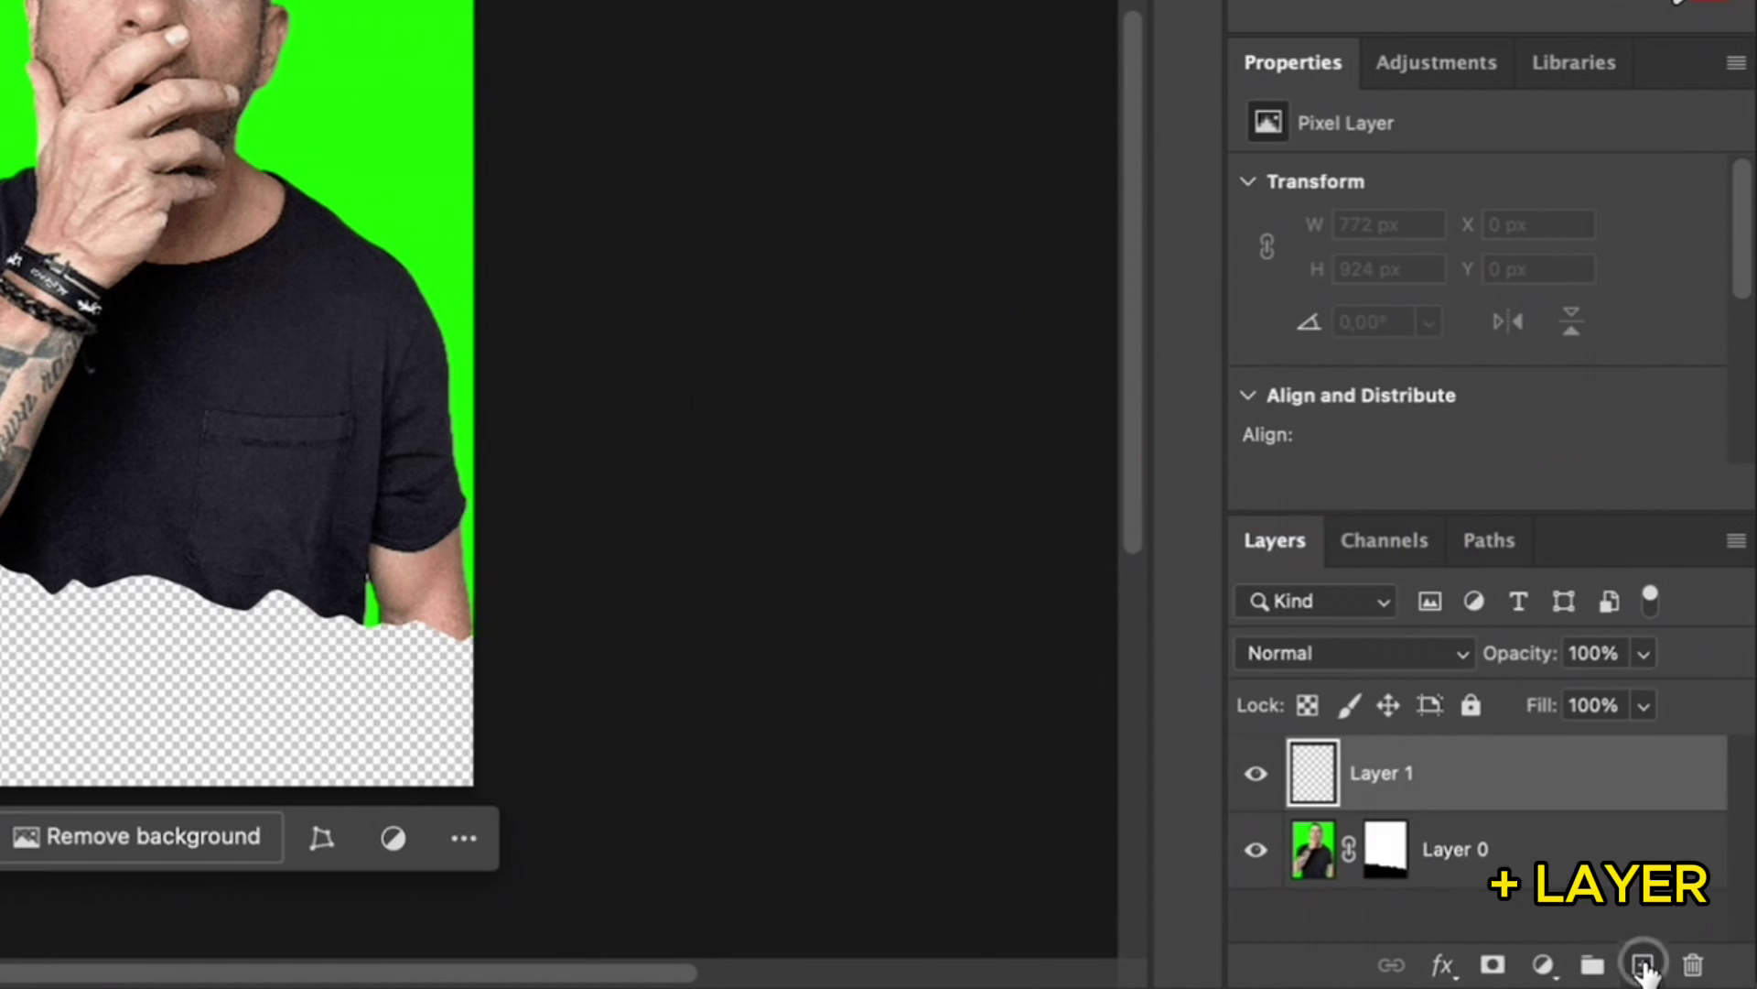
pyautogui.keyDown('super'); pyautogui.click(1390, 853); pyautogui.keyUp('super')
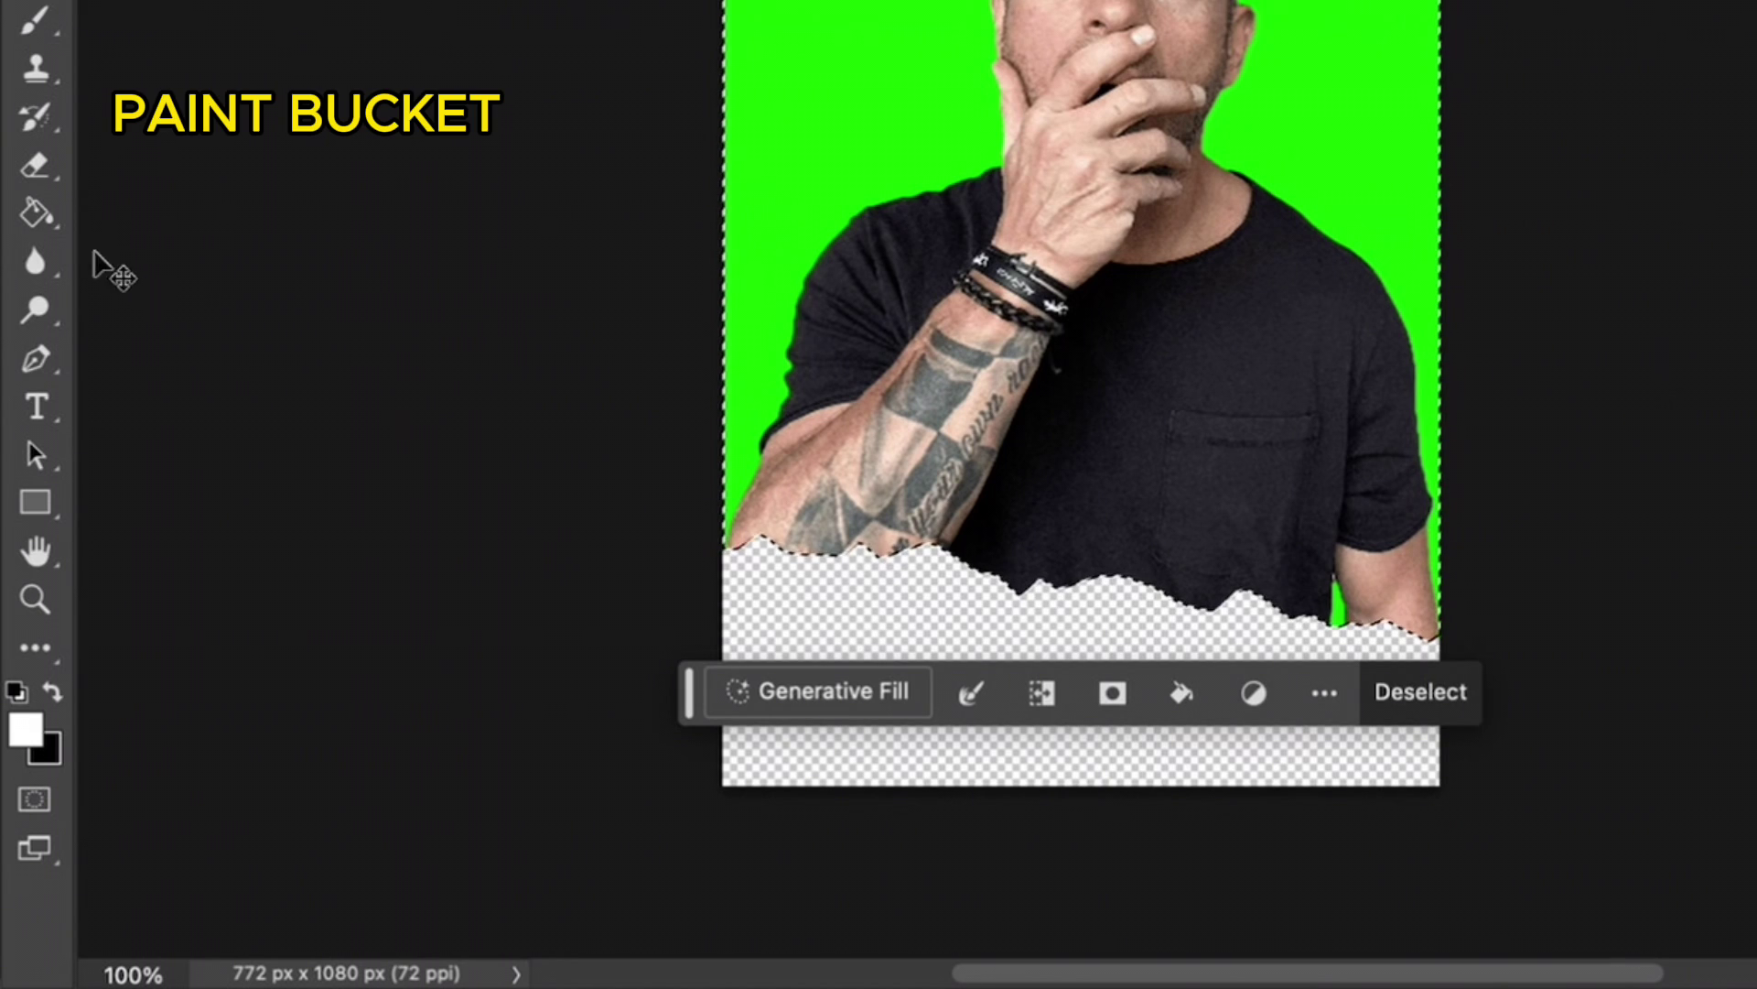
pyautogui.click(38, 219)
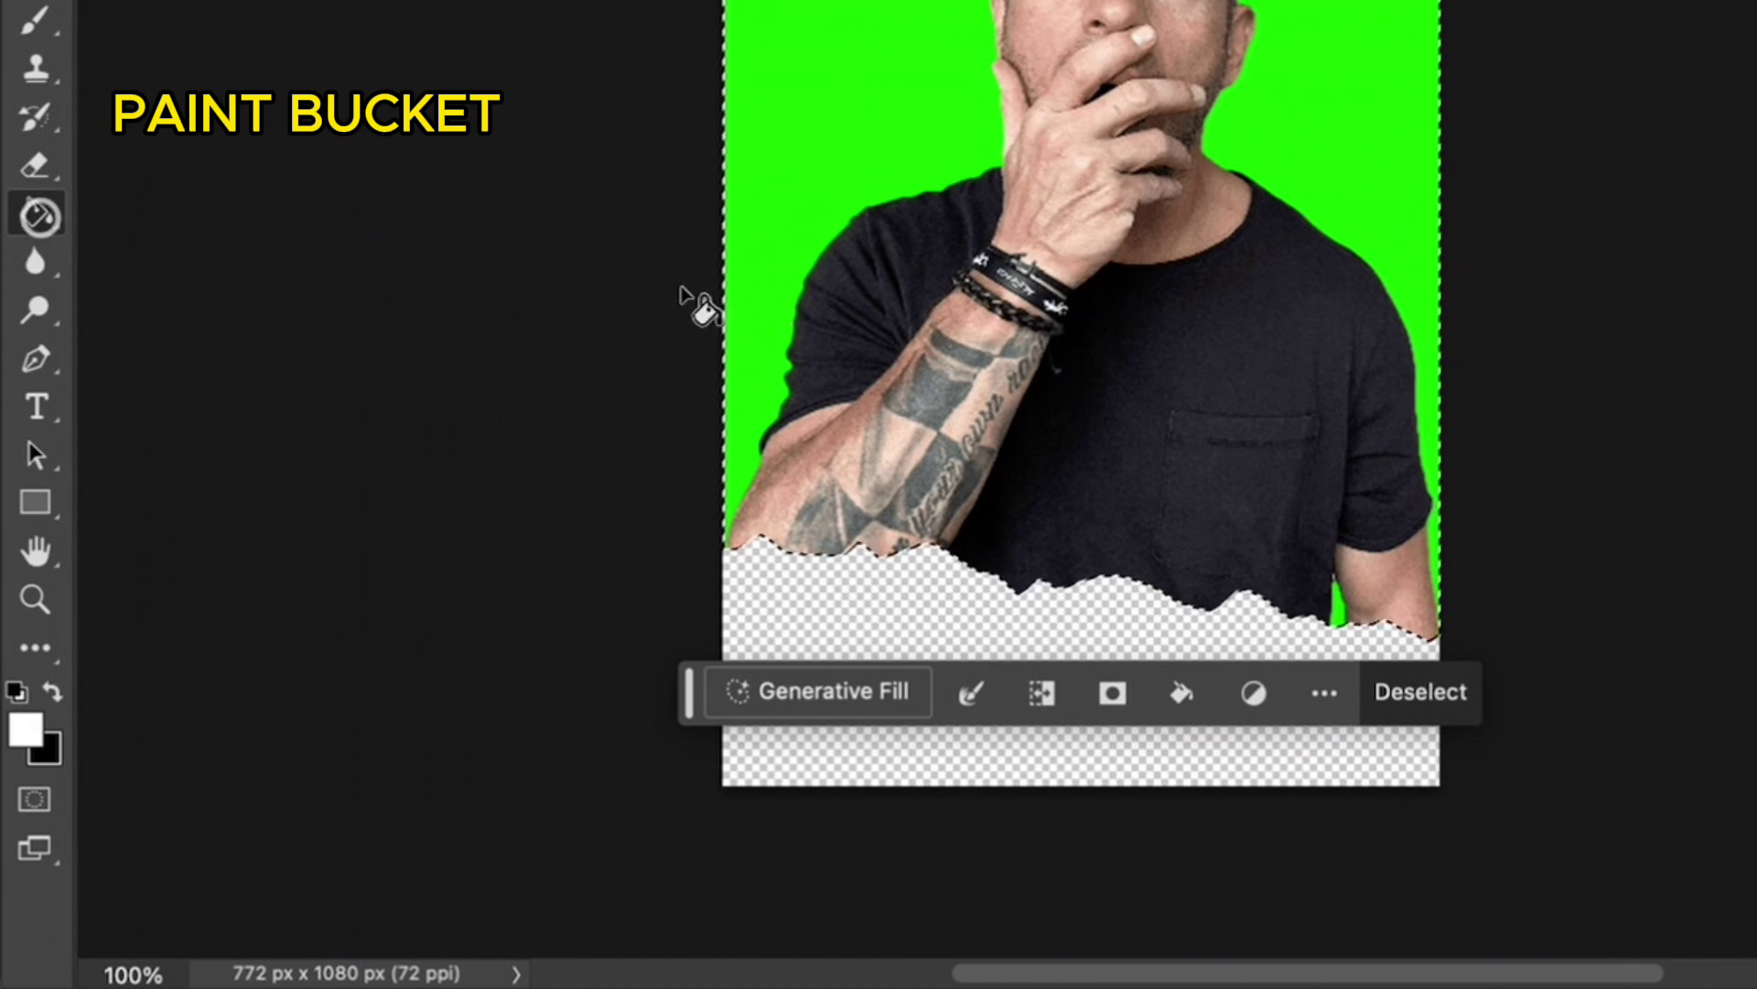
pyautogui.click(874, 284)
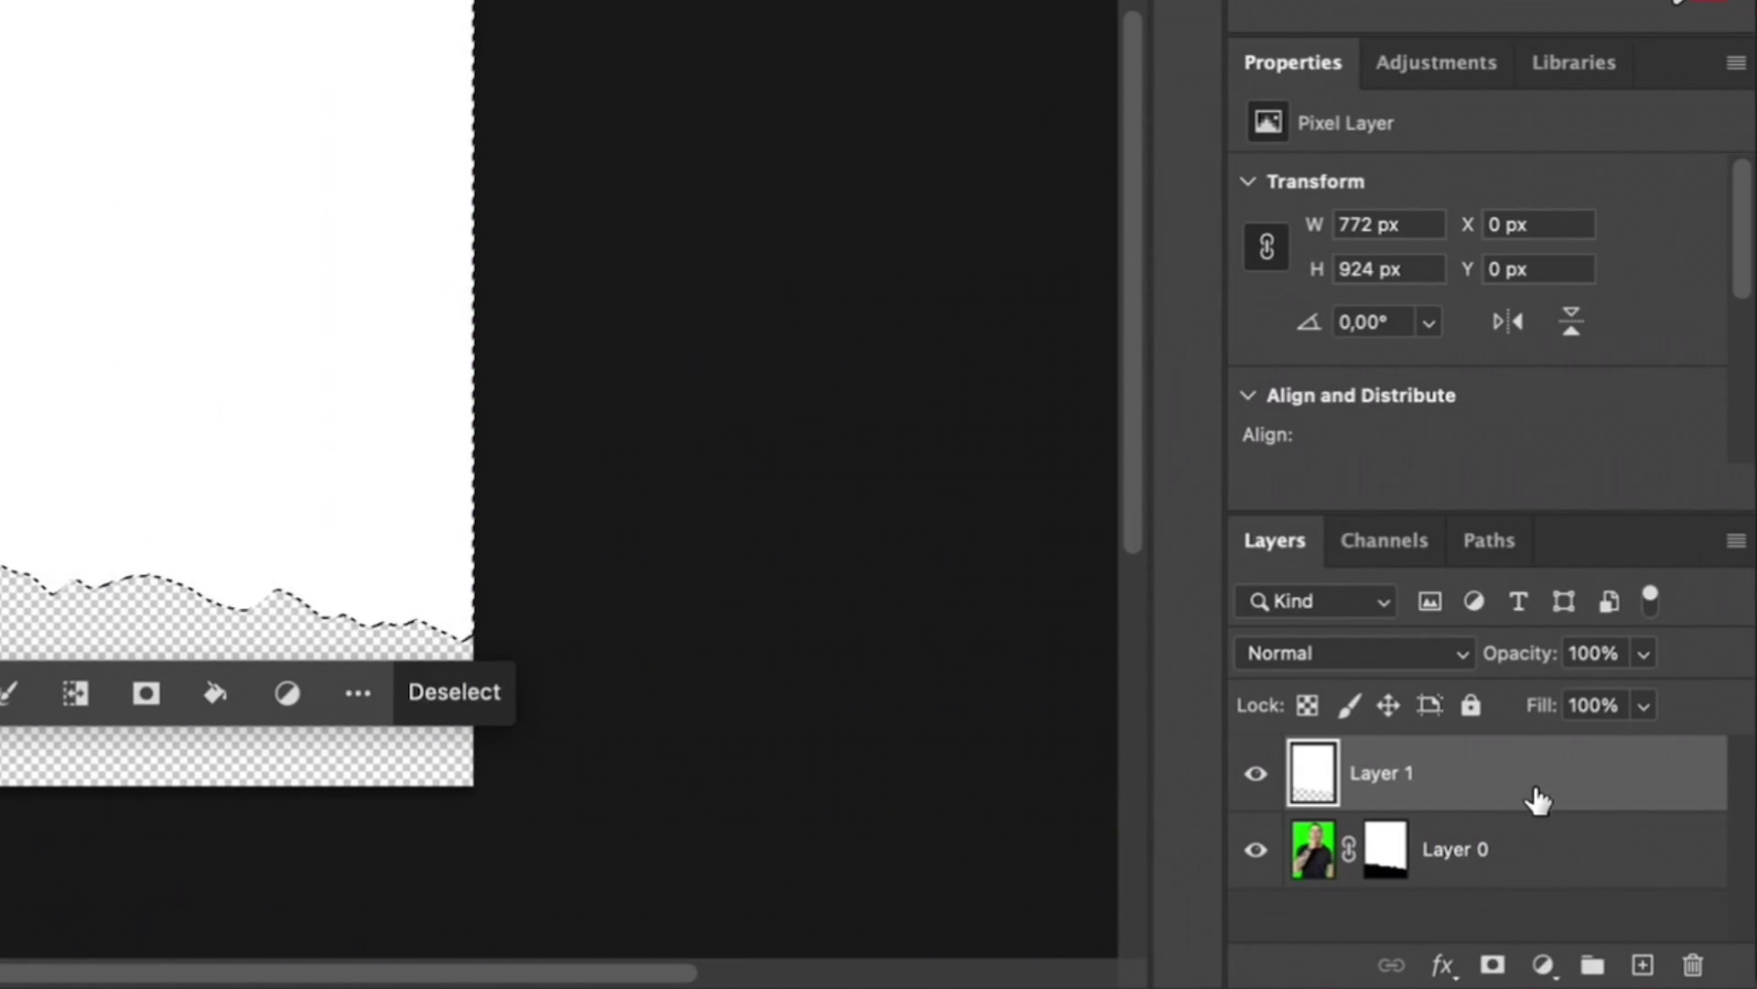
pyautogui.moveTo(1538, 799); pyautogui.dragTo(1522, 886)
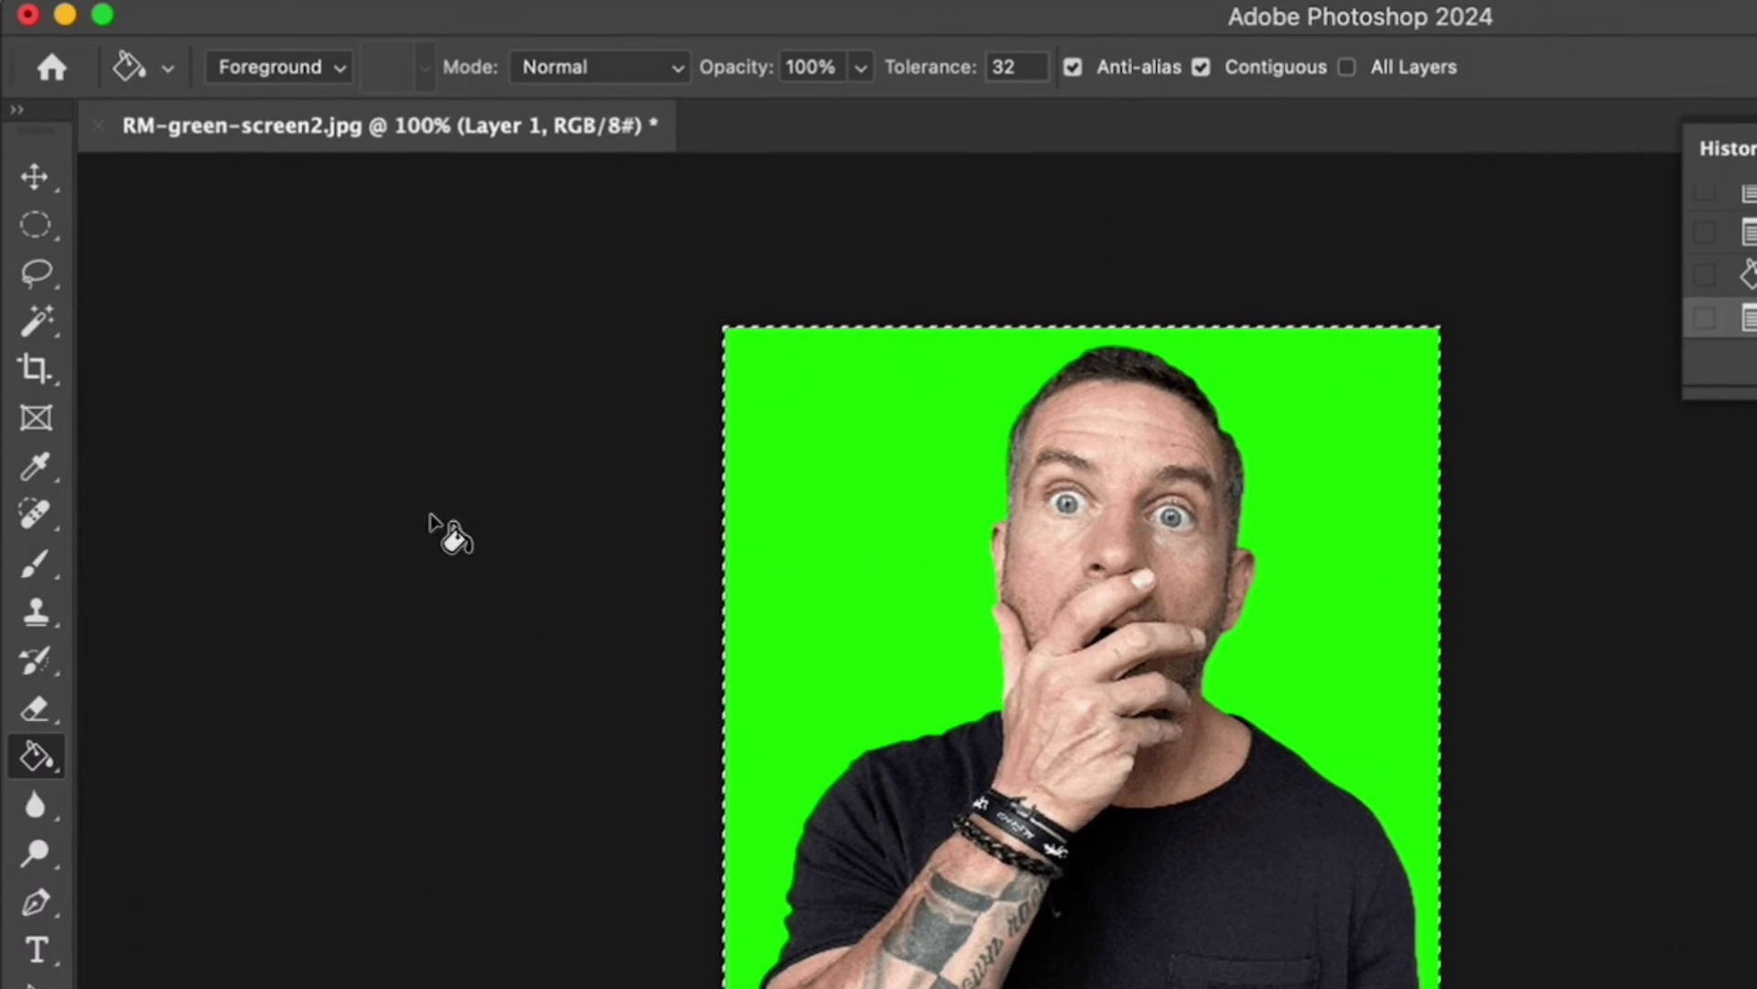
# Nudge the upper torn half down with the Move tool and export it via Save for Web (Legacy).
pyautogui.click(37, 176)
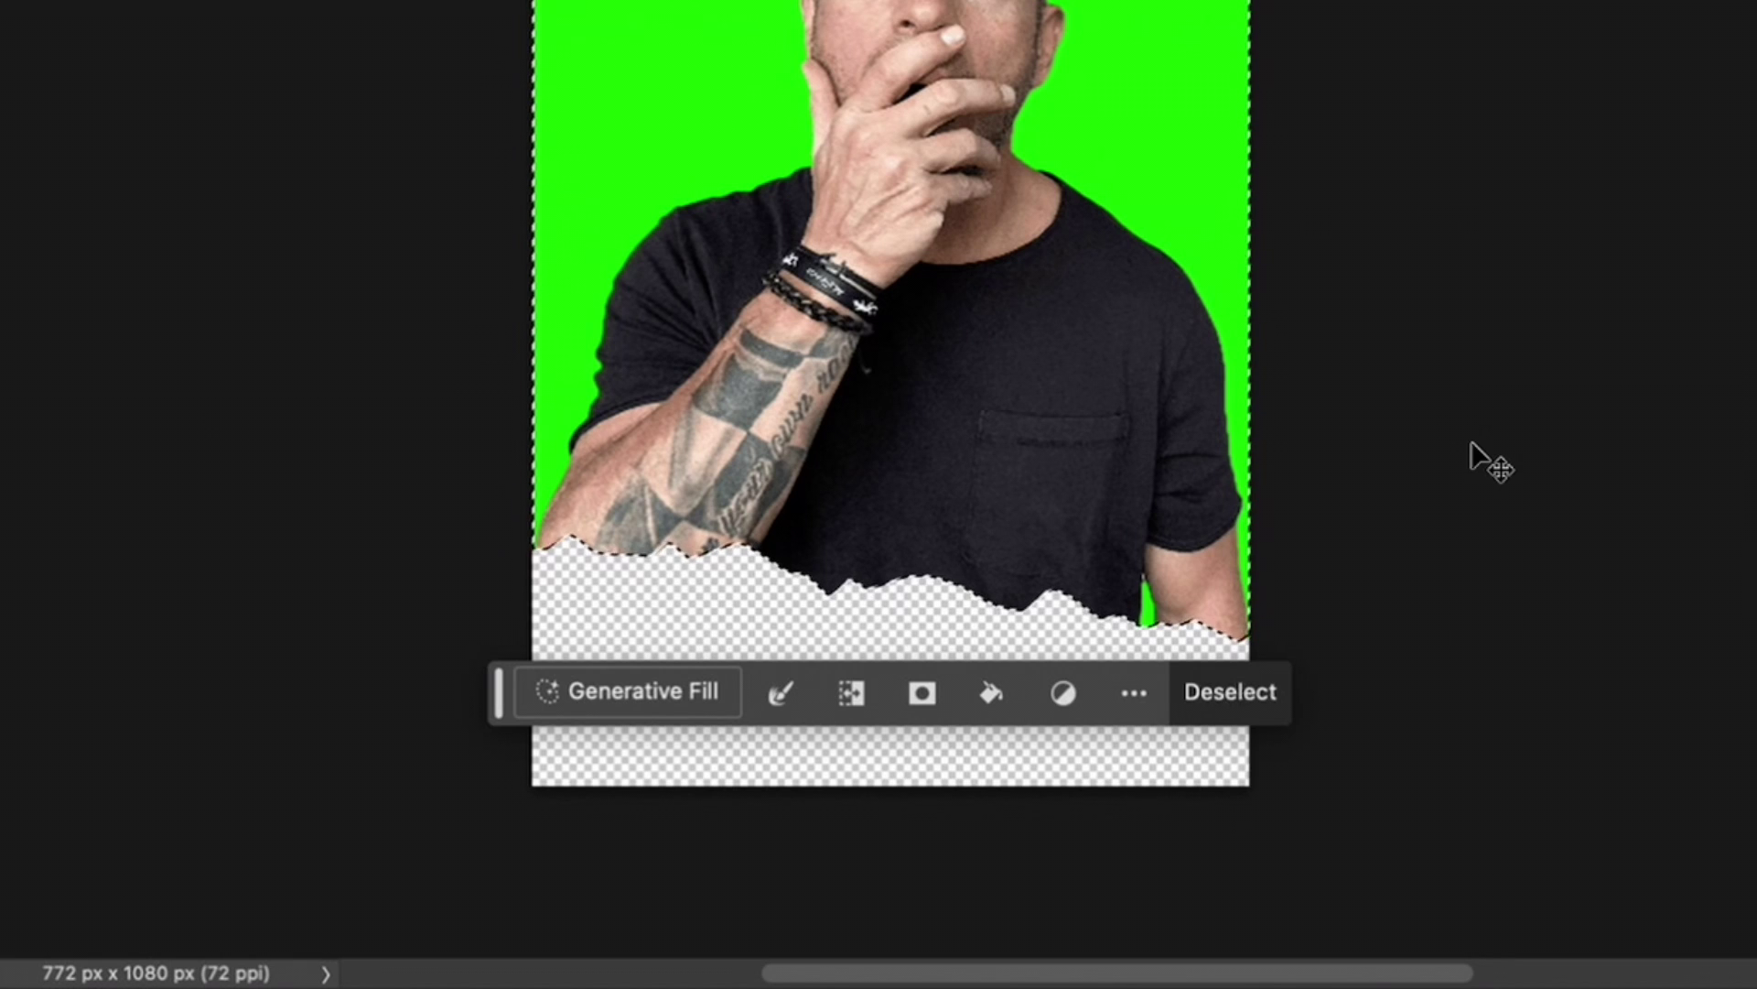
pyautogui.press('Down')
pyautogui.press('Down')
pyautogui.press('Down')
pyautogui.press('Down')
pyautogui.press('Down')
pyautogui.press('Down')
pyautogui.press('Down')
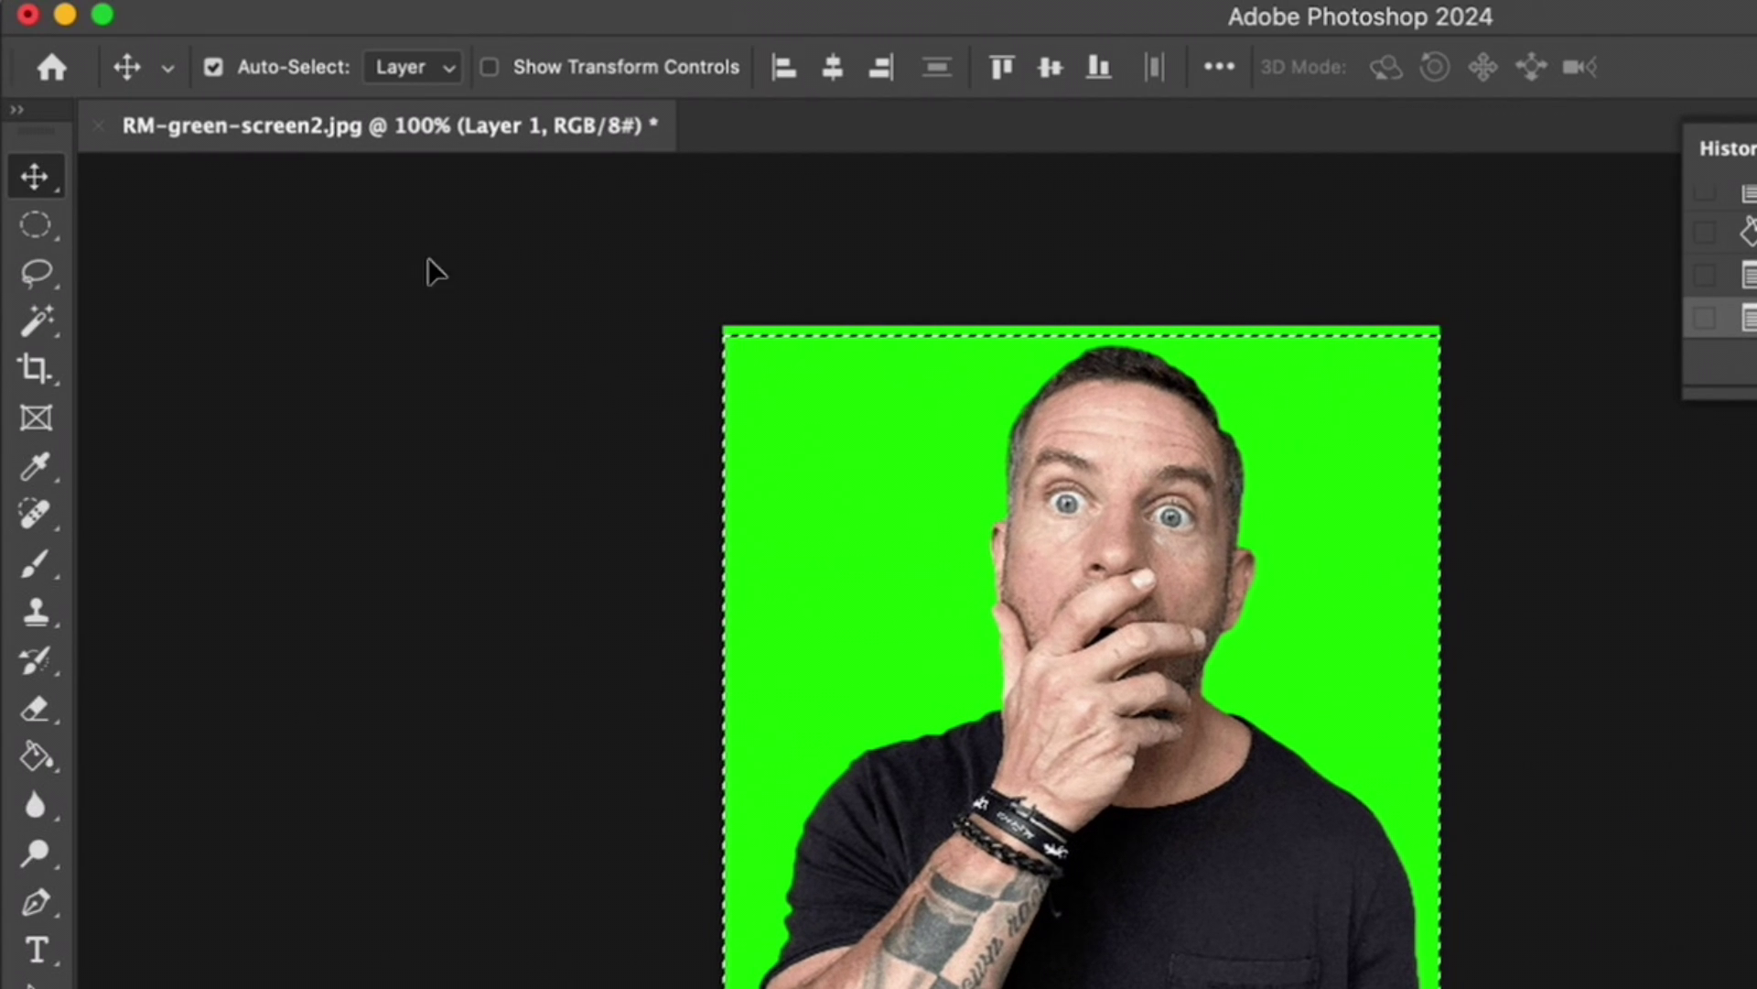
pyautogui.click(366, 1)
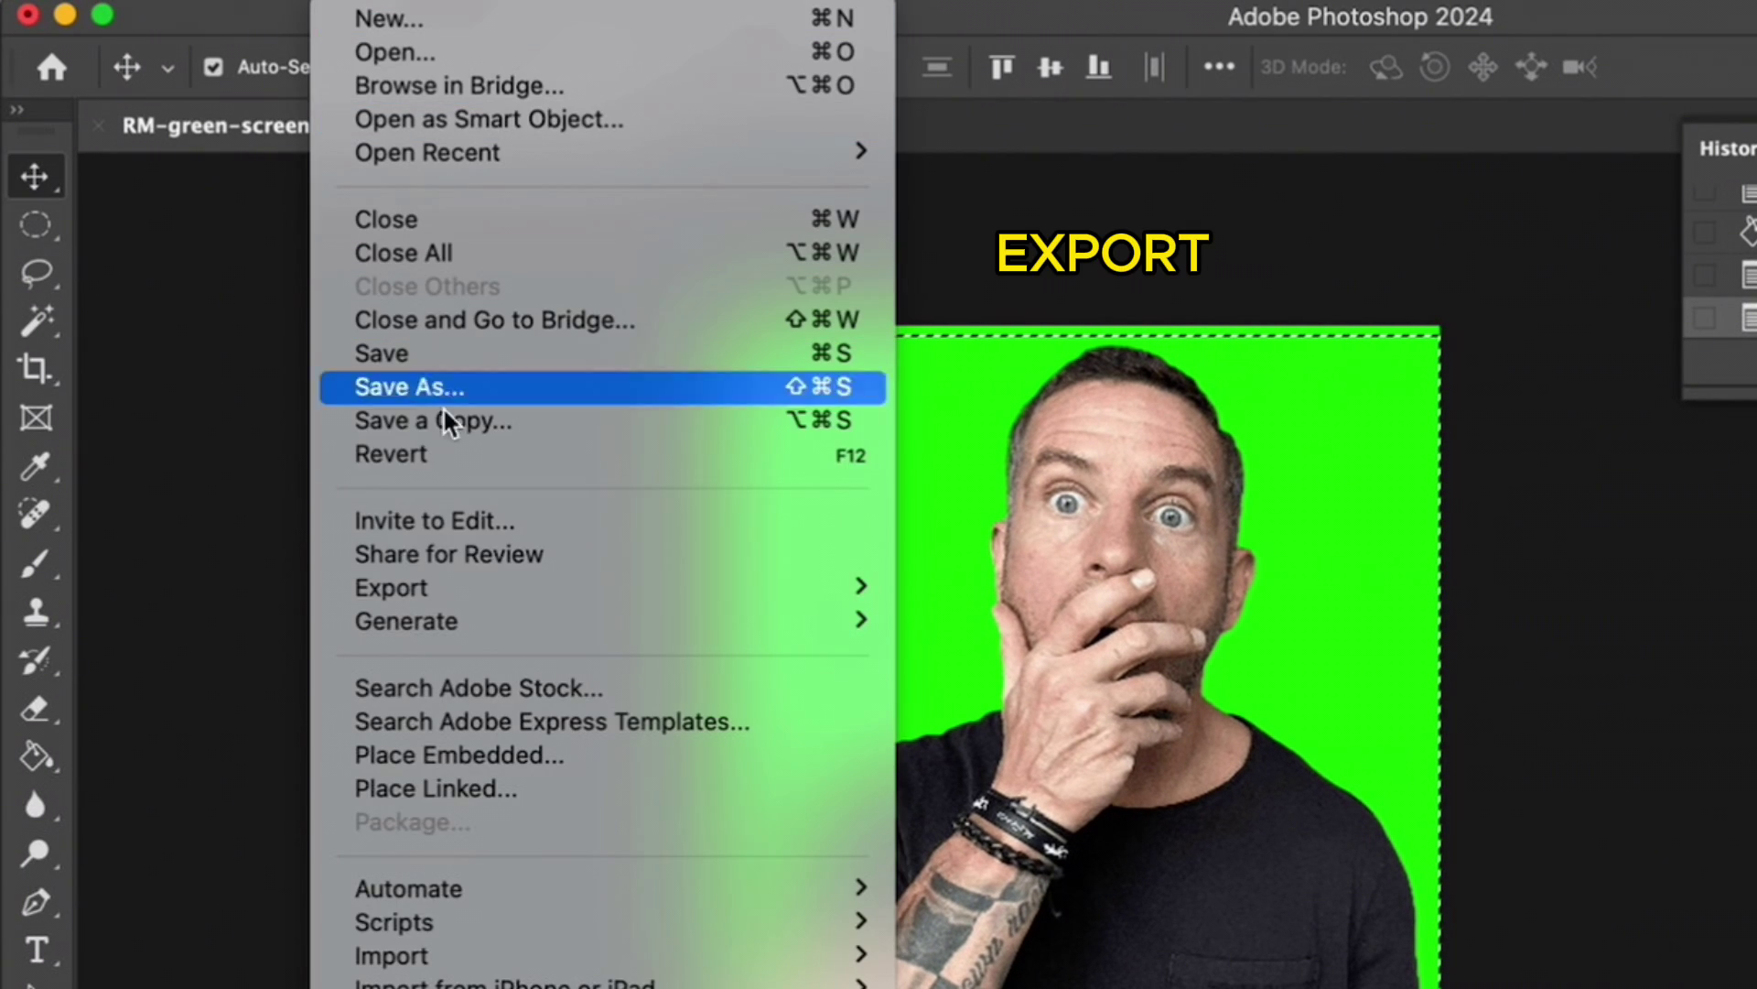
pyautogui.moveTo(435, 584)
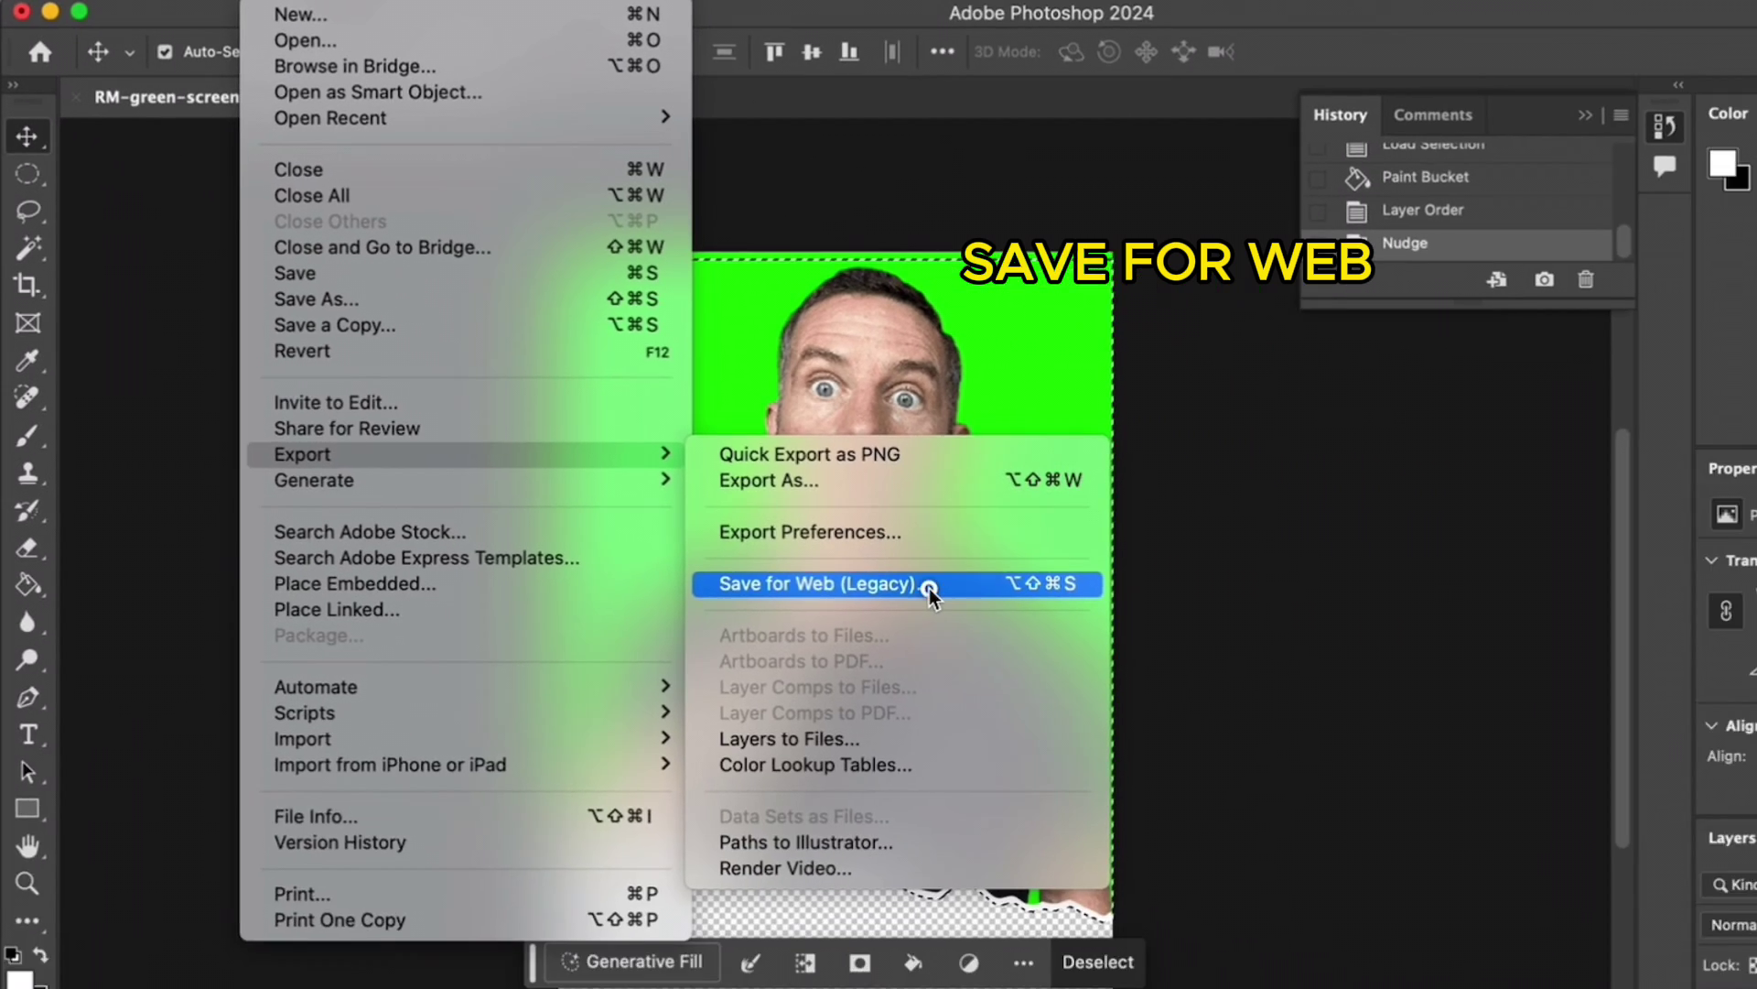
pyautogui.click(1190, 754)
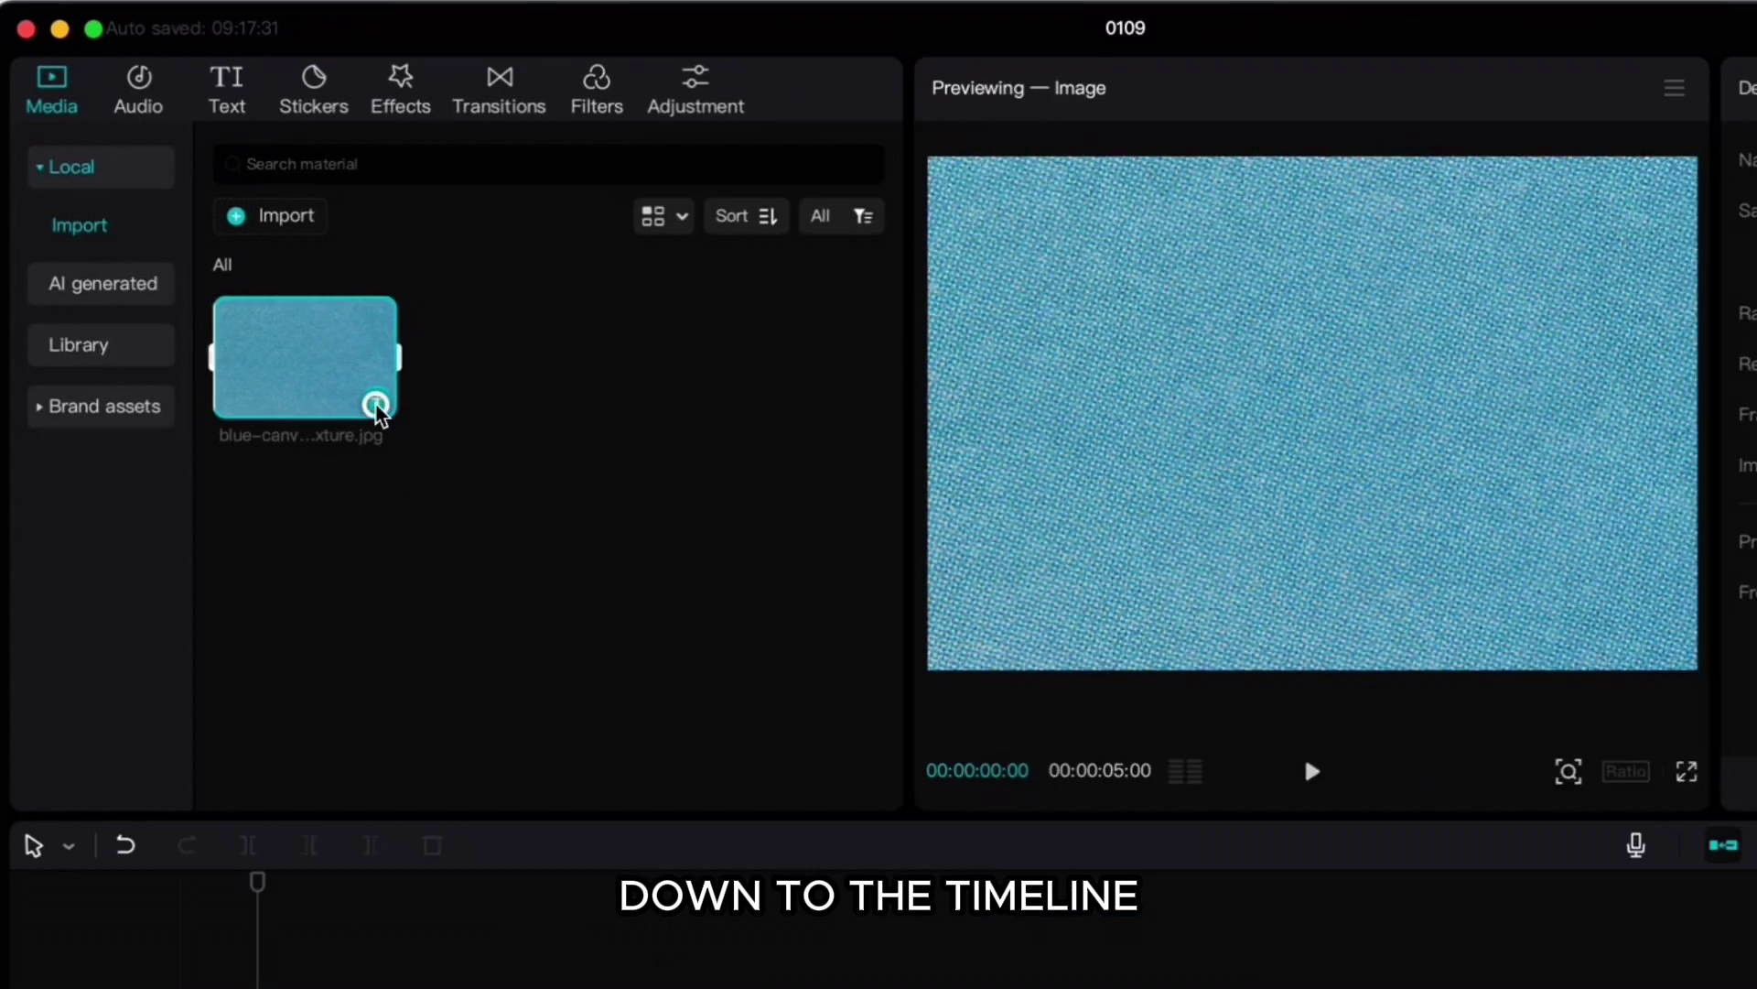
# Add the blue canvas texture stretched to 00:00:10:17, then import RM-upper-part.png and RM-lower-part.png above it.
pyautogui.click(458, 486)
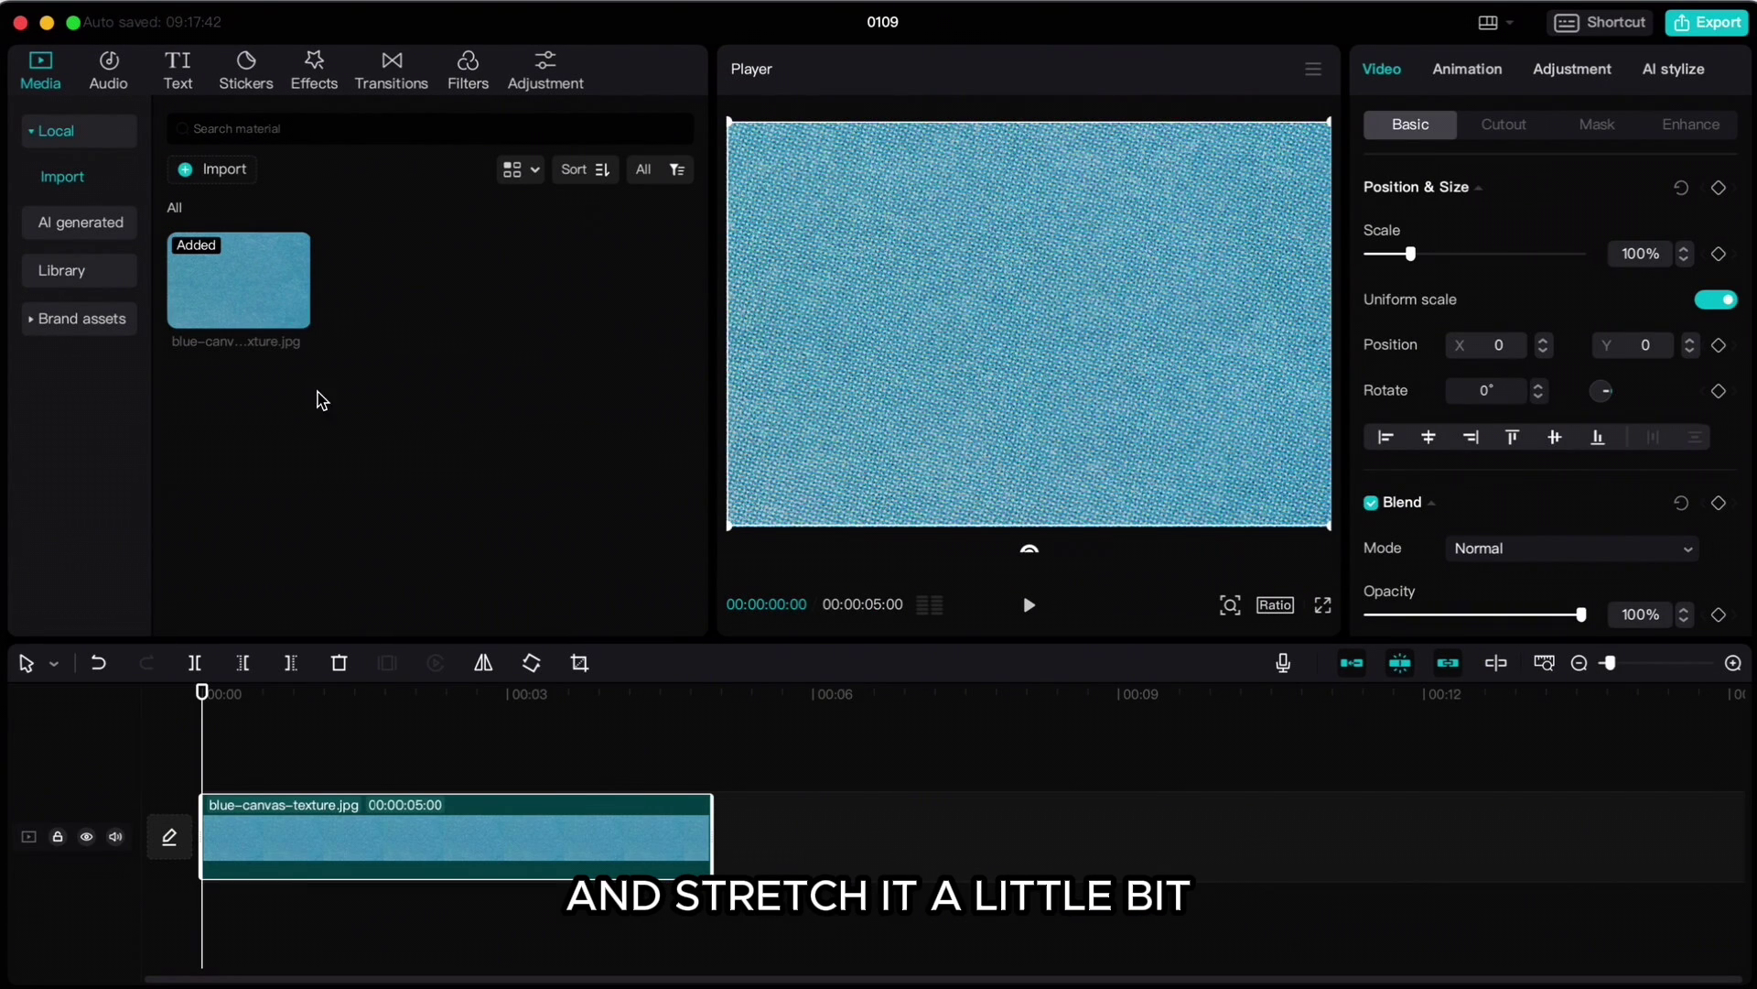
pyautogui.moveTo(712, 840); pyautogui.dragTo(1279, 840)
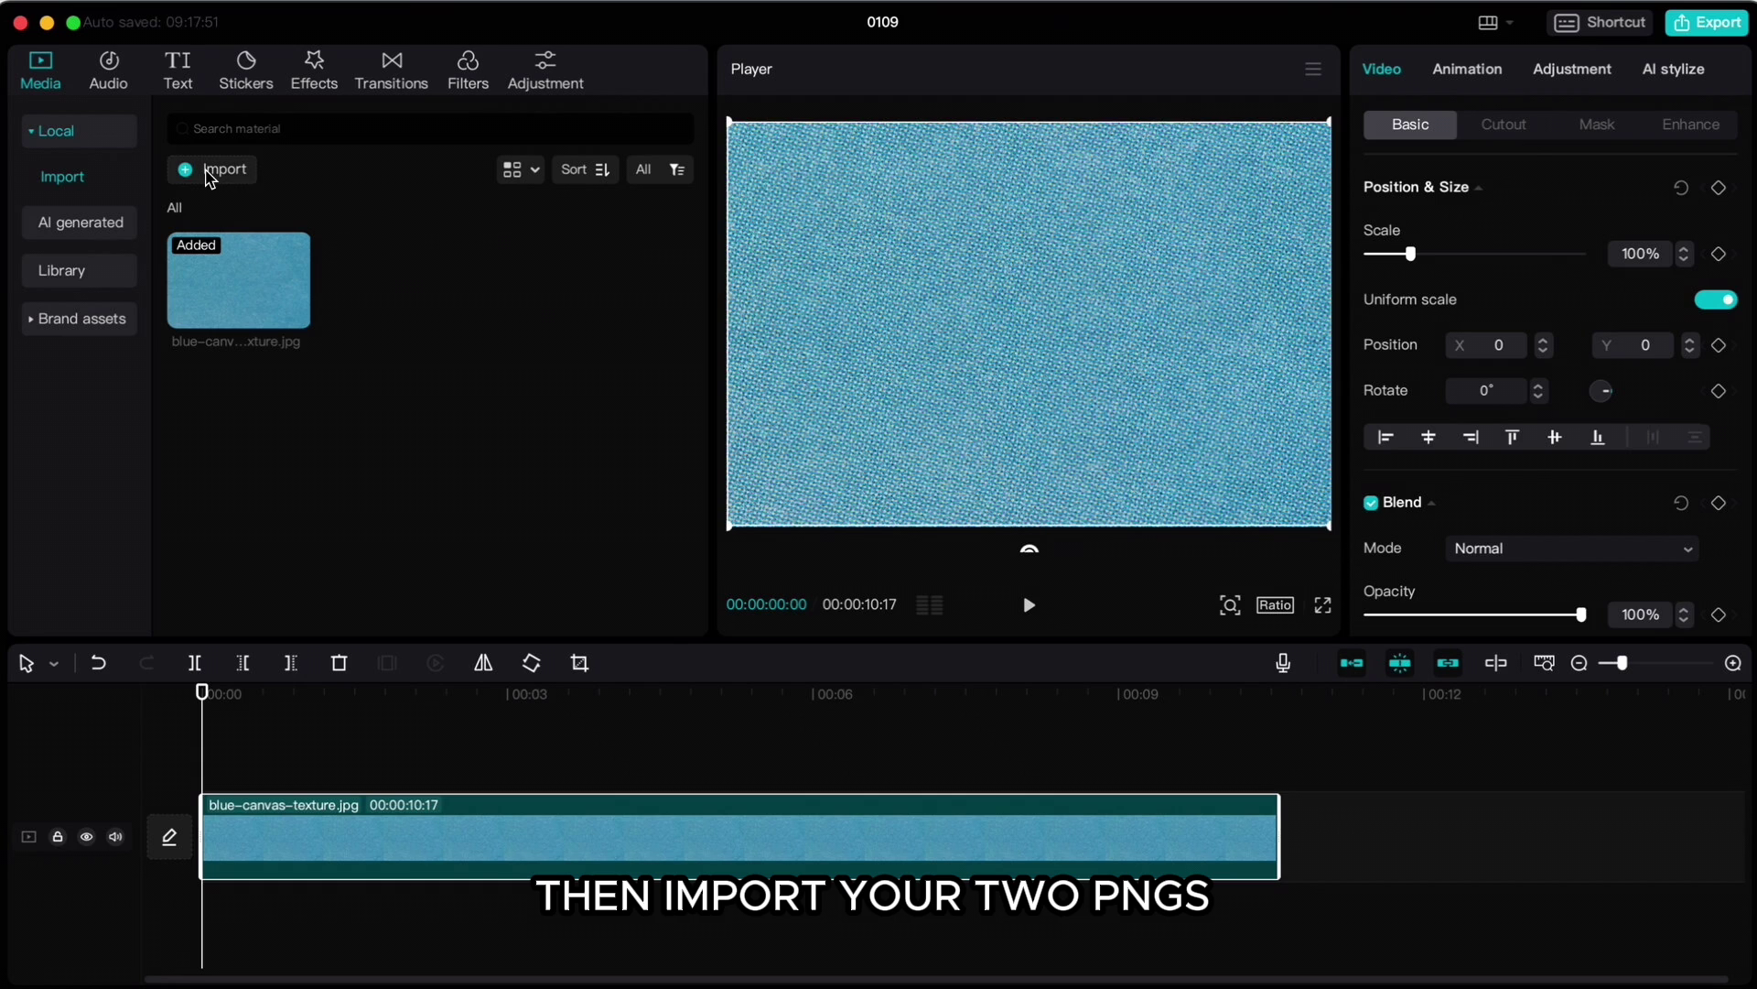
pyautogui.click(209, 176)
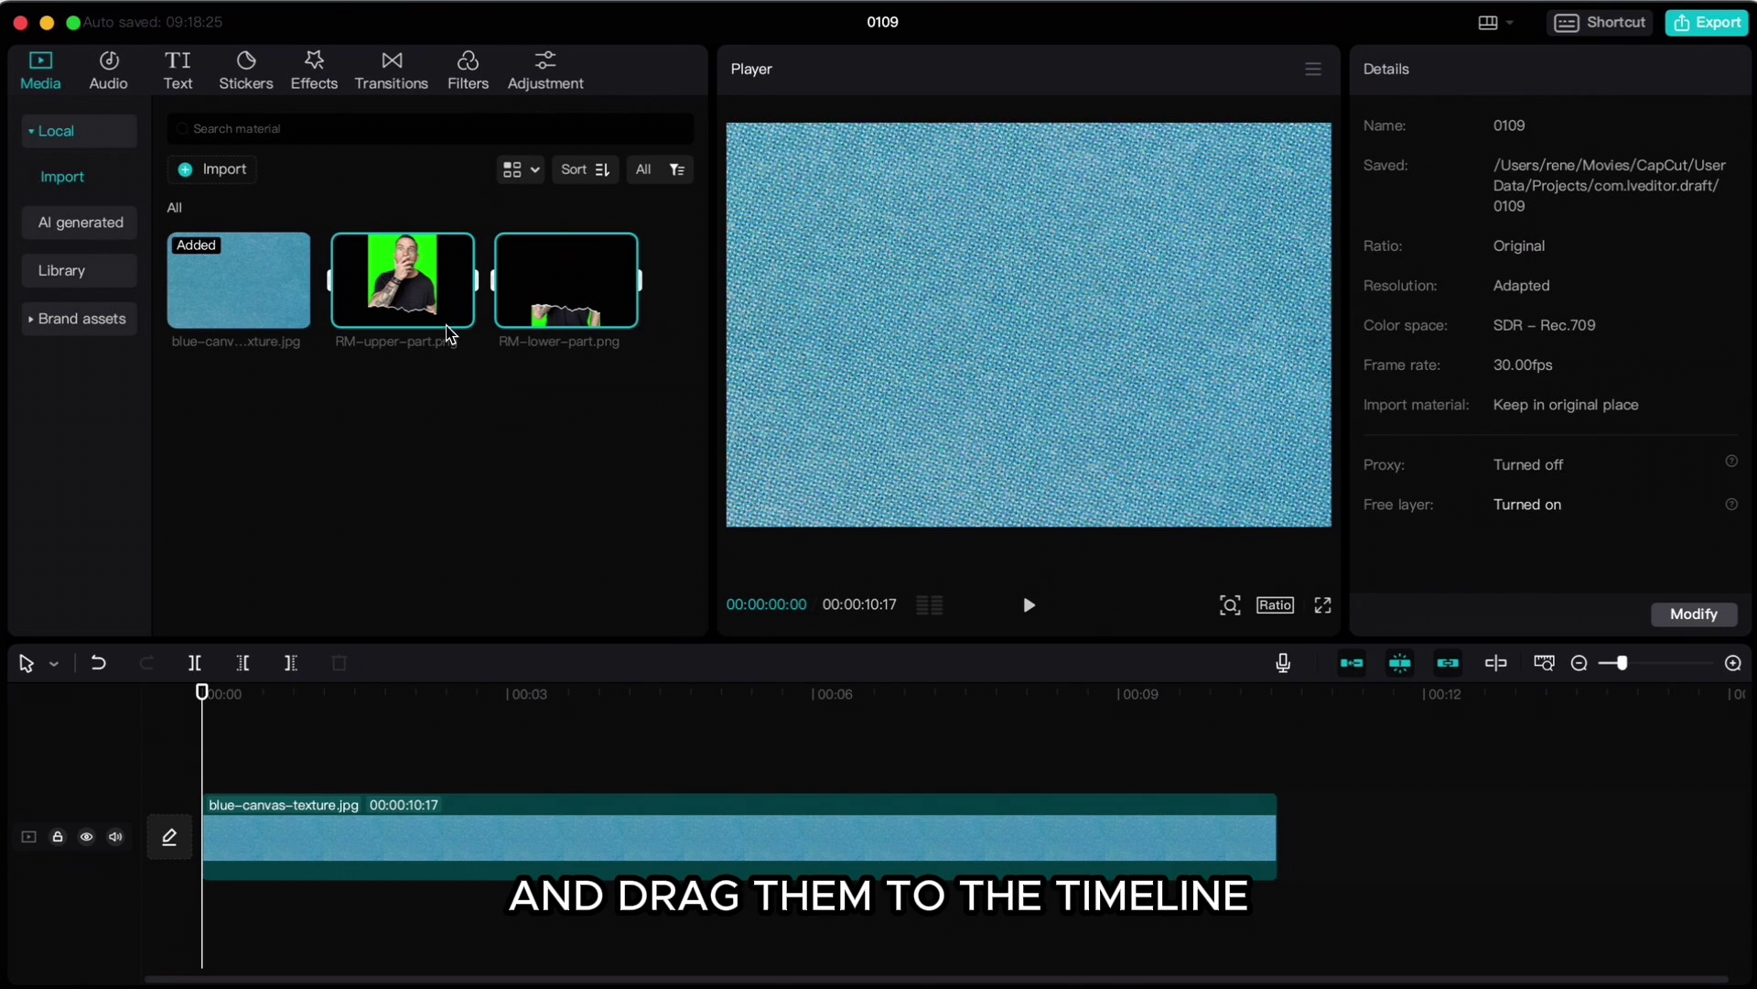
pyautogui.moveTo(409, 331); pyautogui.dragTo(202, 762)
# Chroma key the green out of RM-upper-part with the color picker at strength 100.
pyautogui.click(357, 760)
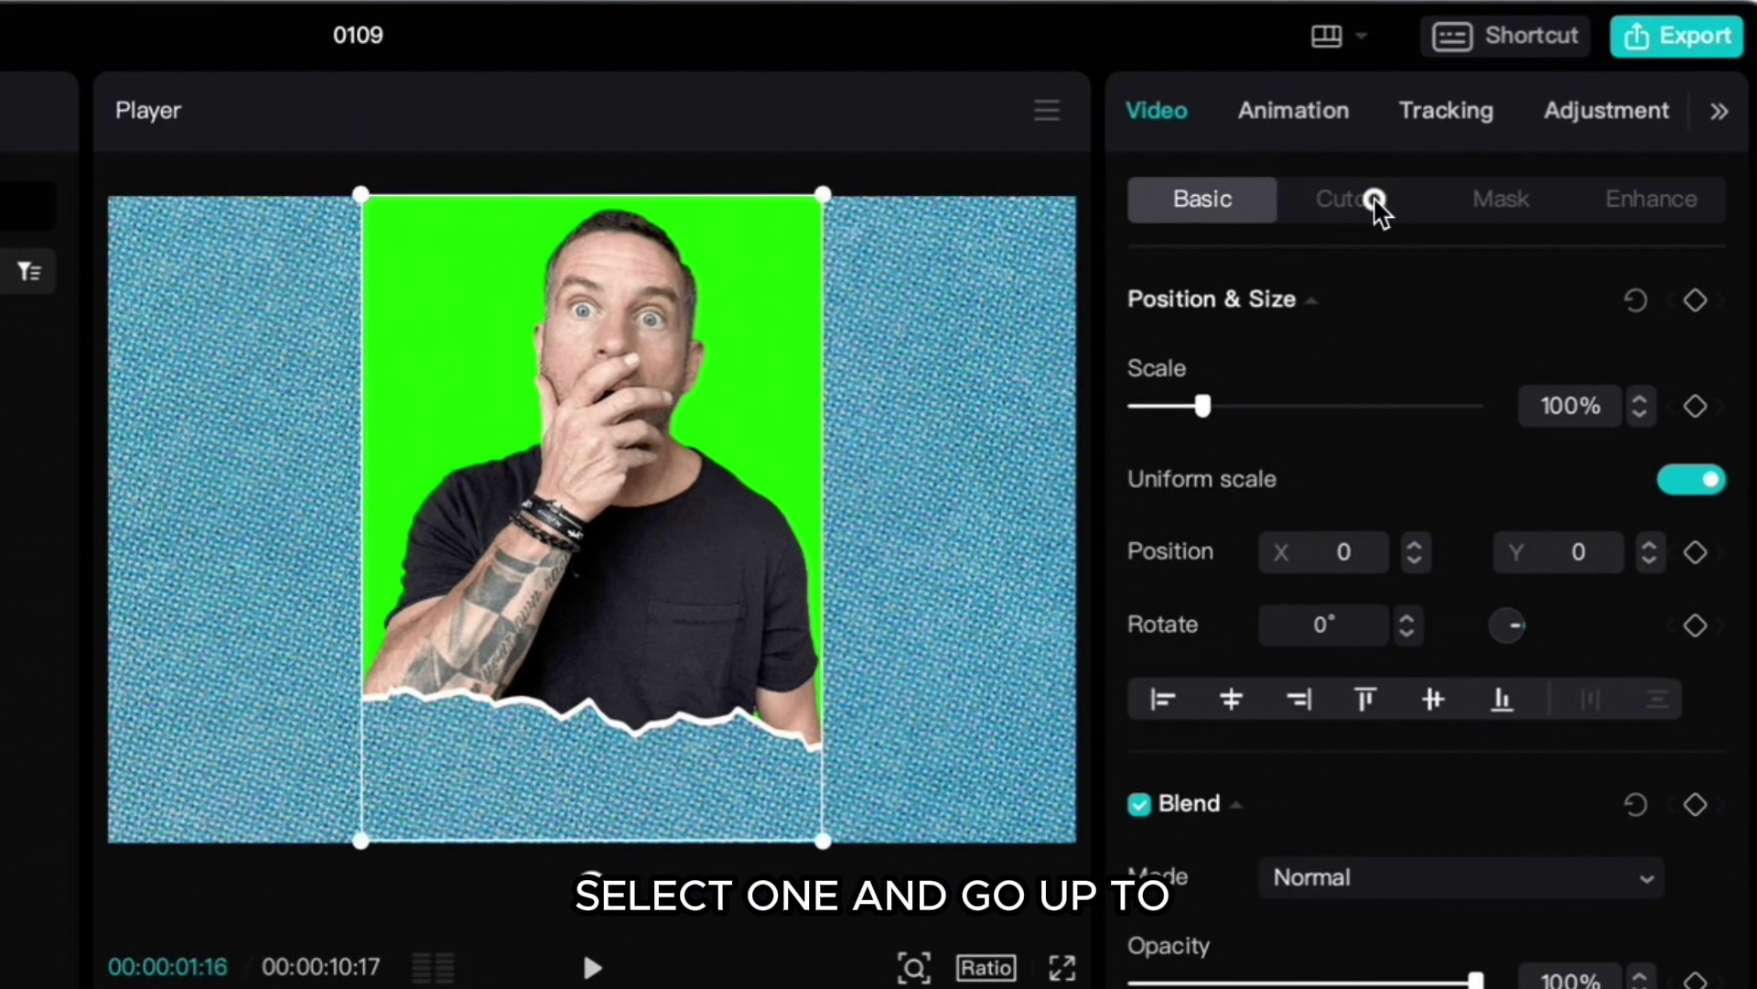
pyautogui.click(1373, 198)
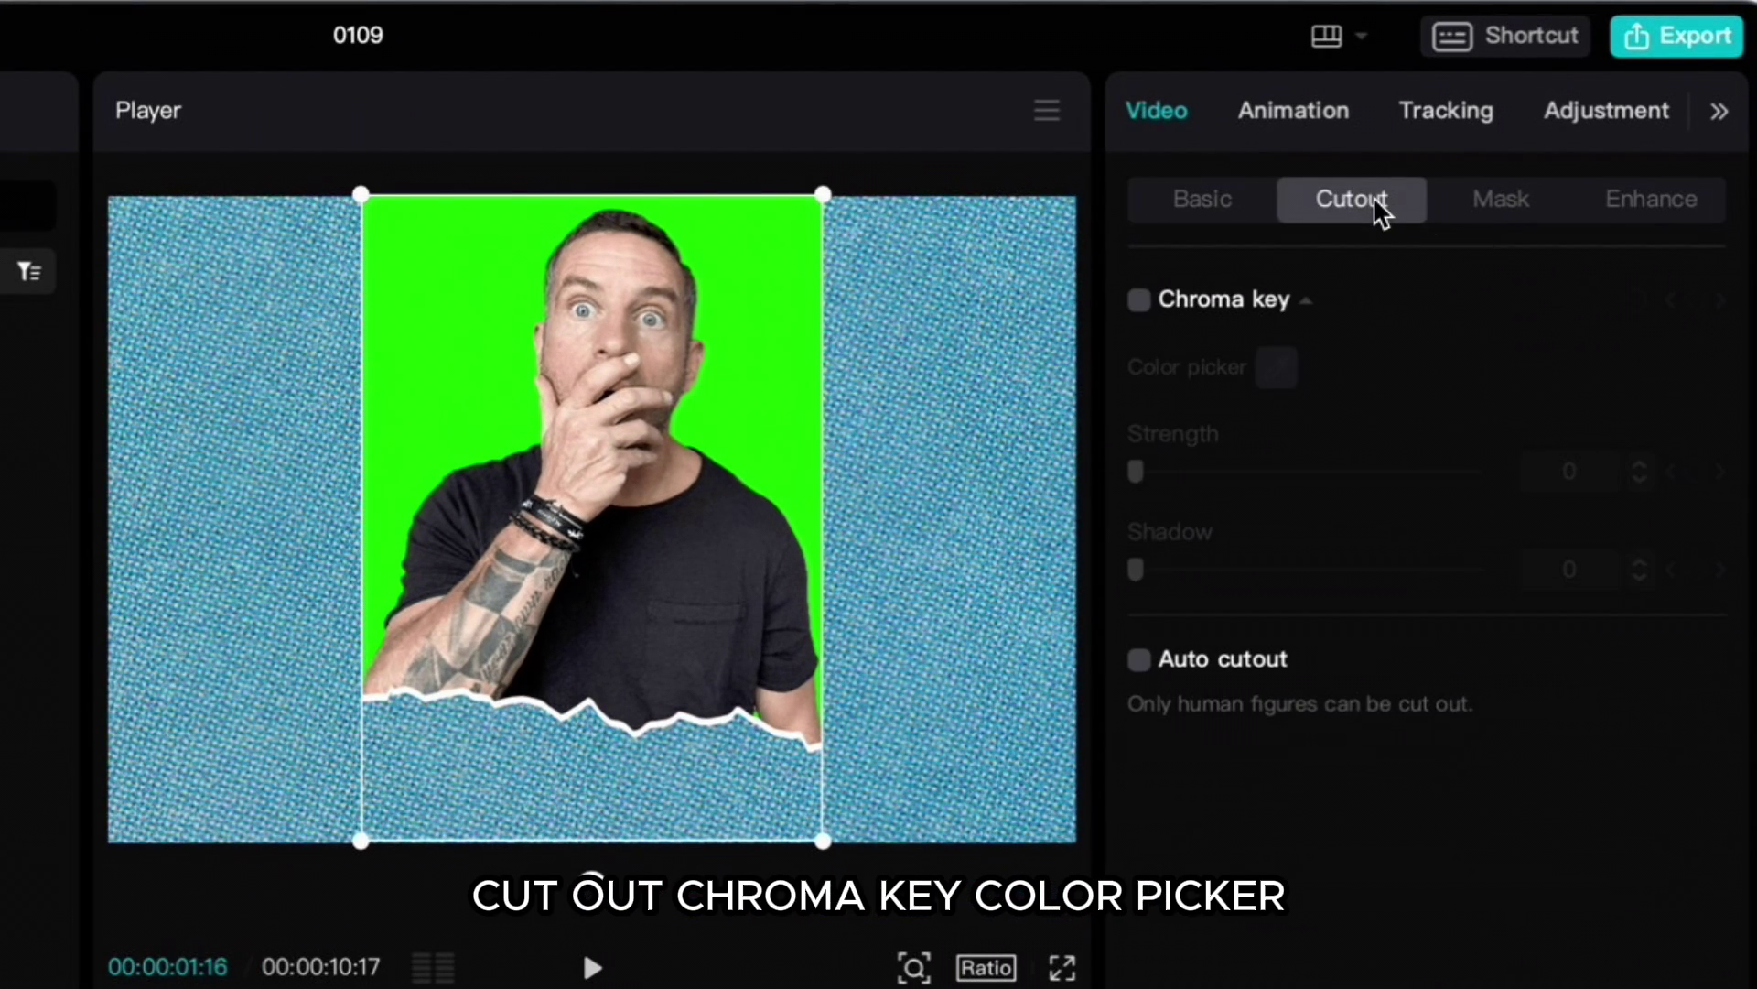
pyautogui.click(1140, 300)
pyautogui.click(1275, 369)
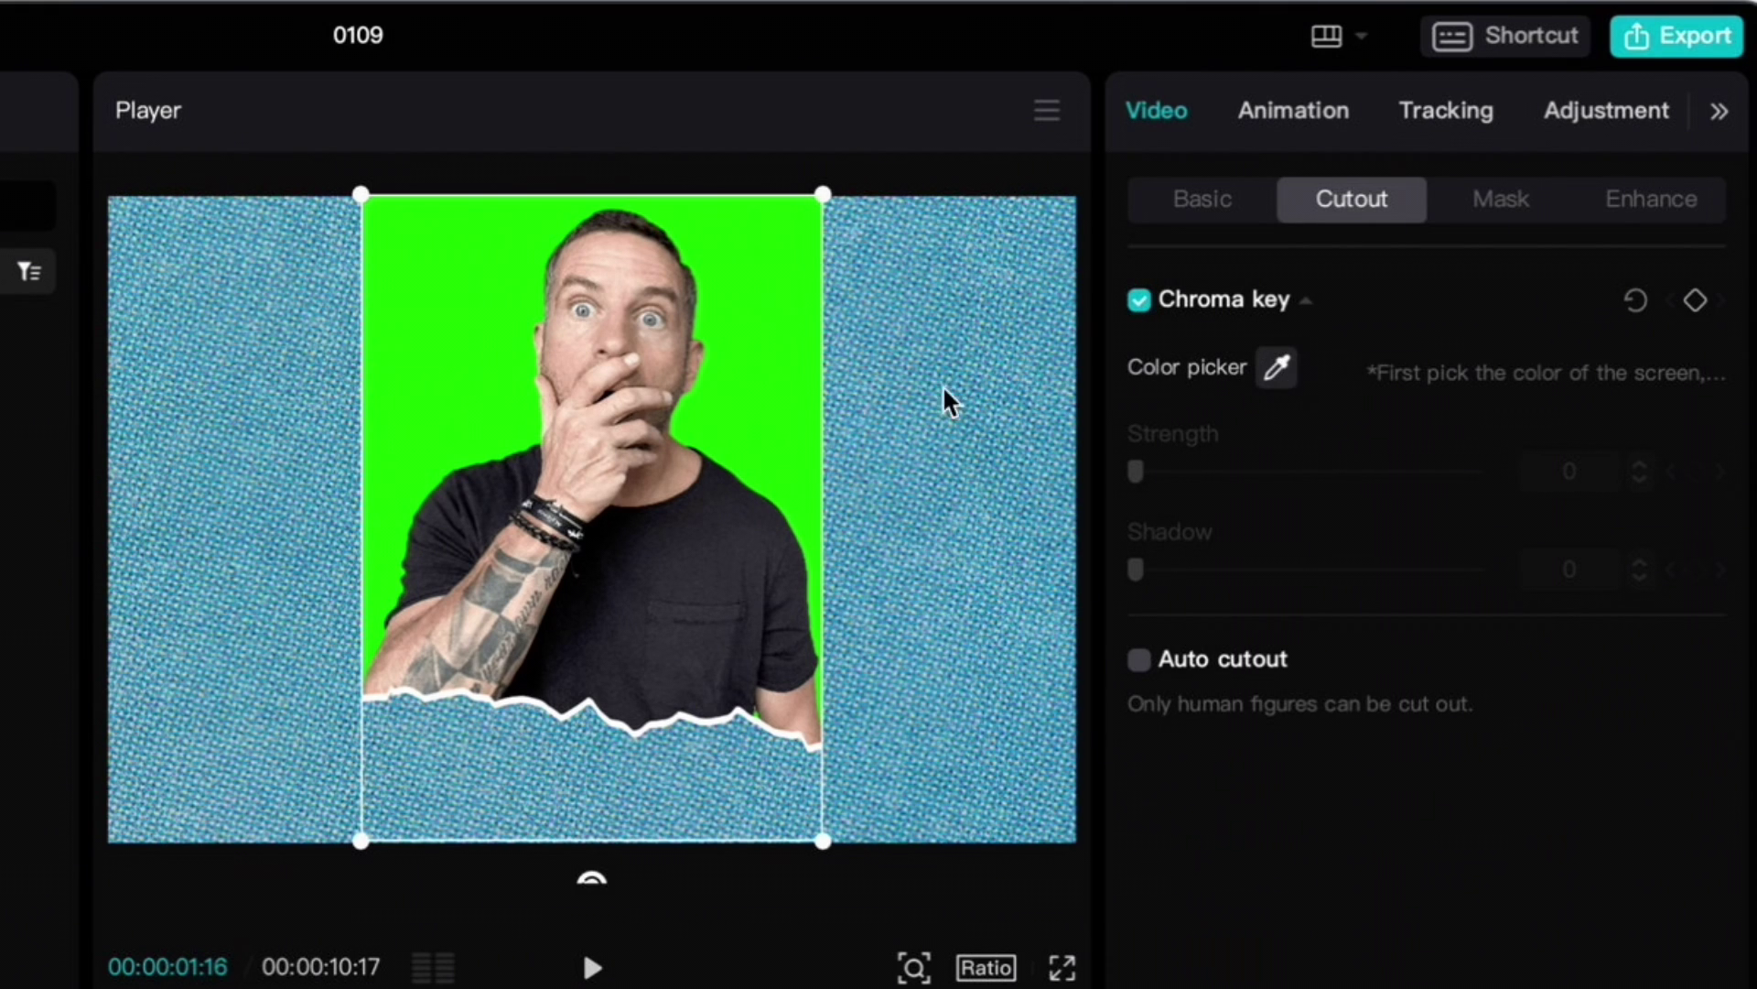
pyautogui.click(768, 394)
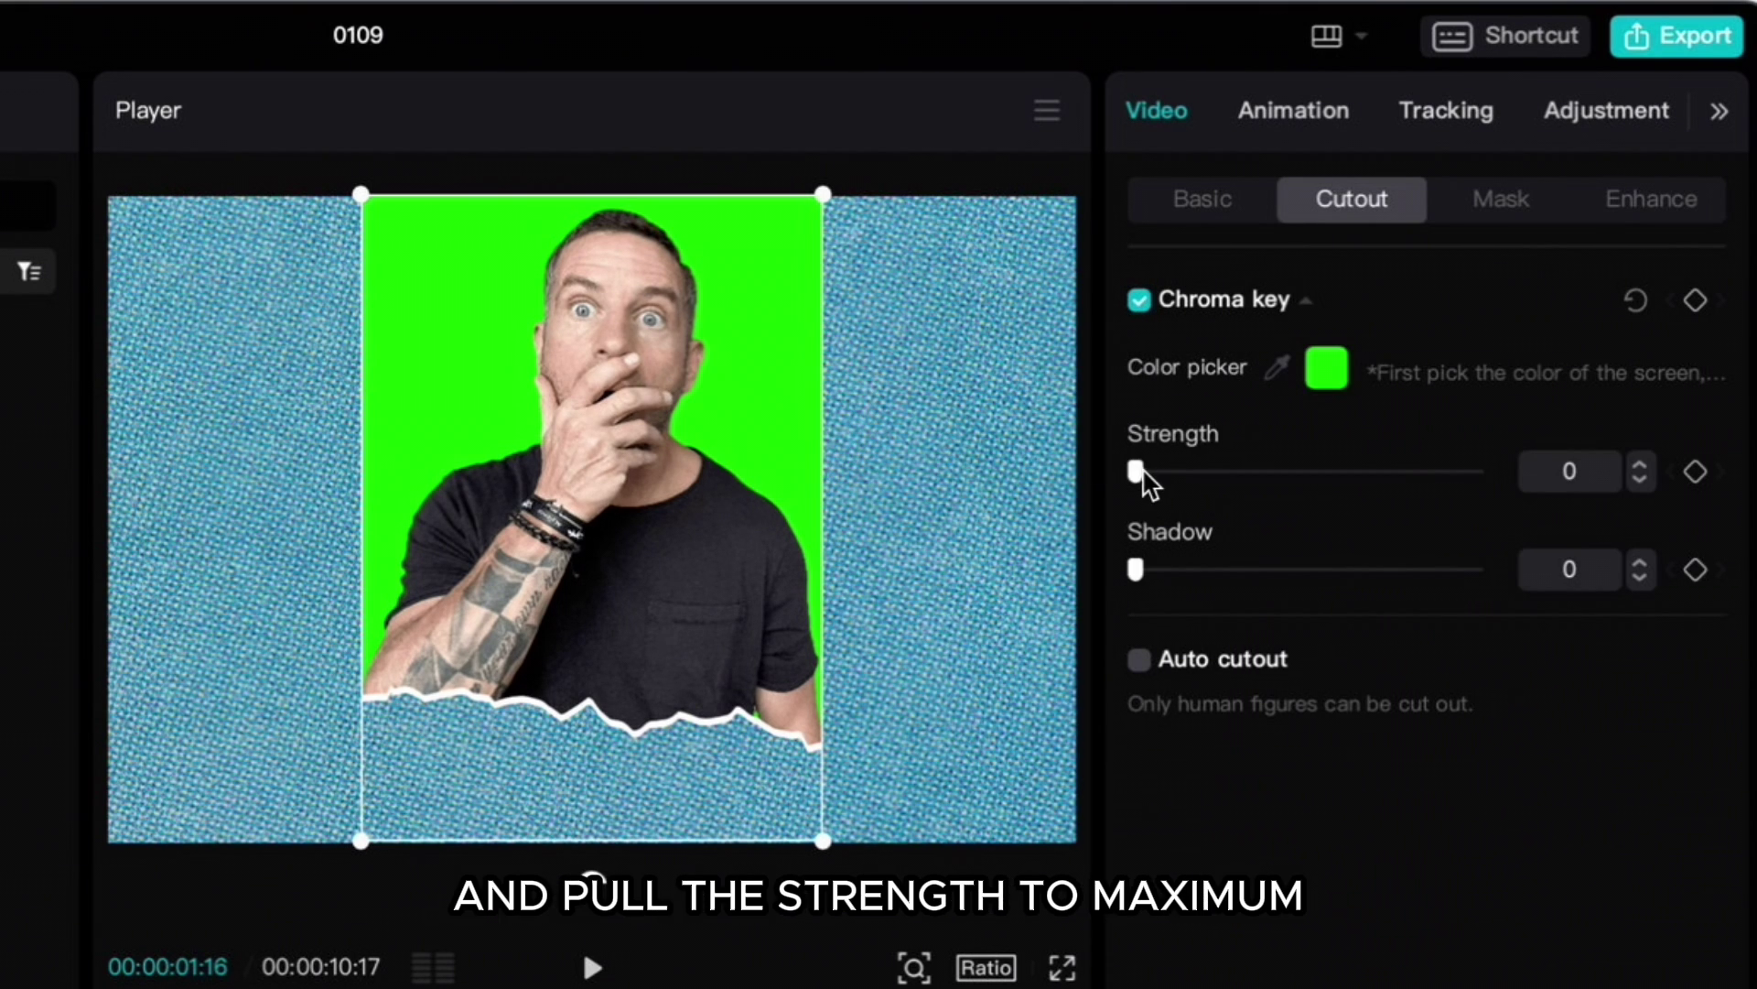
pyautogui.moveTo(1138, 471); pyautogui.dragTo(1202, 474)
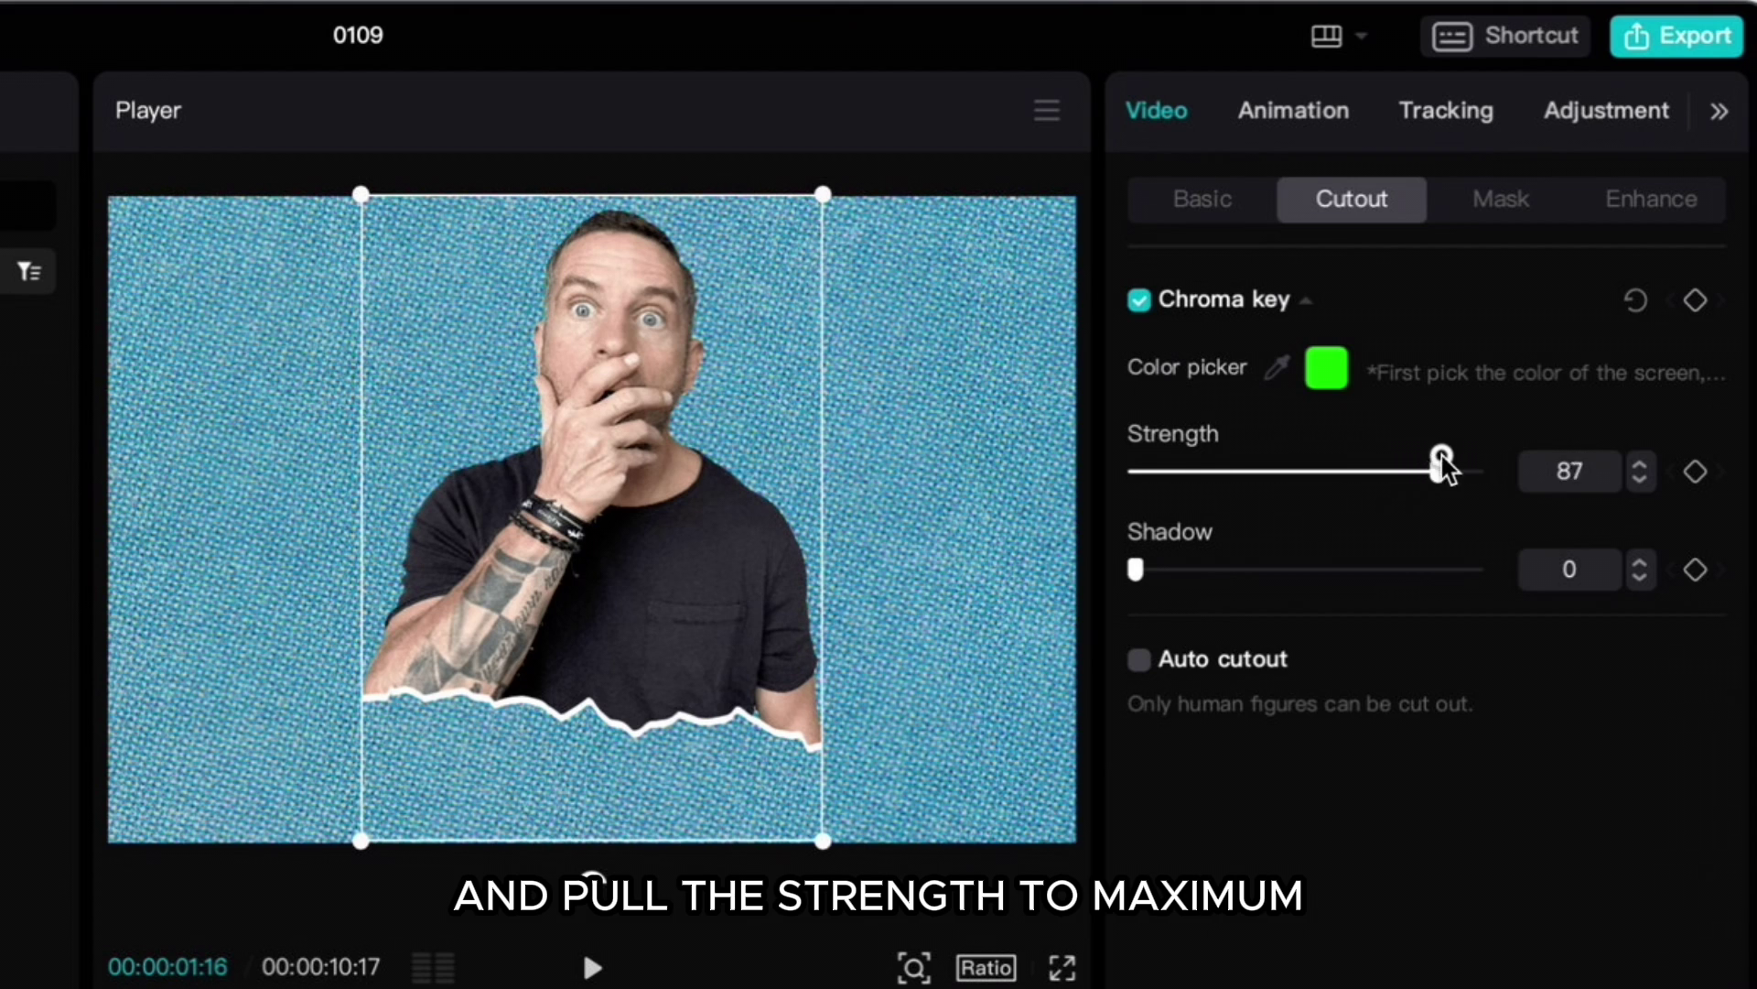
pyautogui.moveTo(1444, 462); pyautogui.dragTo(1492, 469)
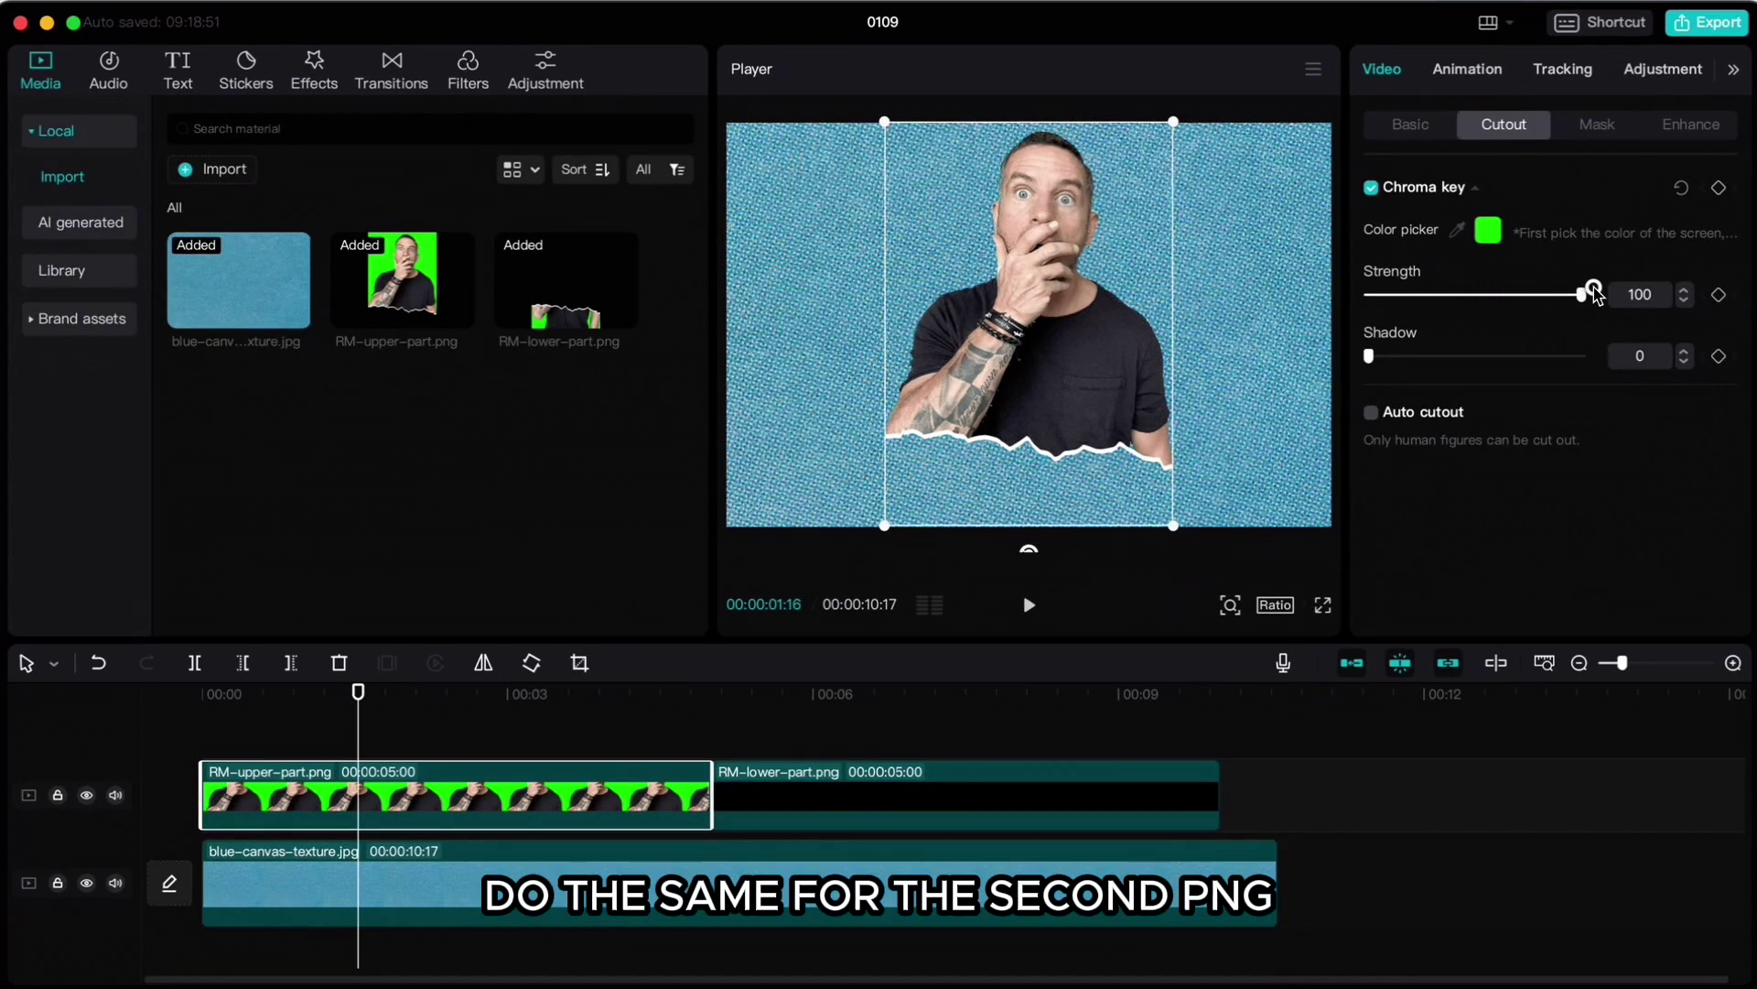
# Enable chroma key on RM-lower-part and sample its green background.
pyautogui.click(942, 792)
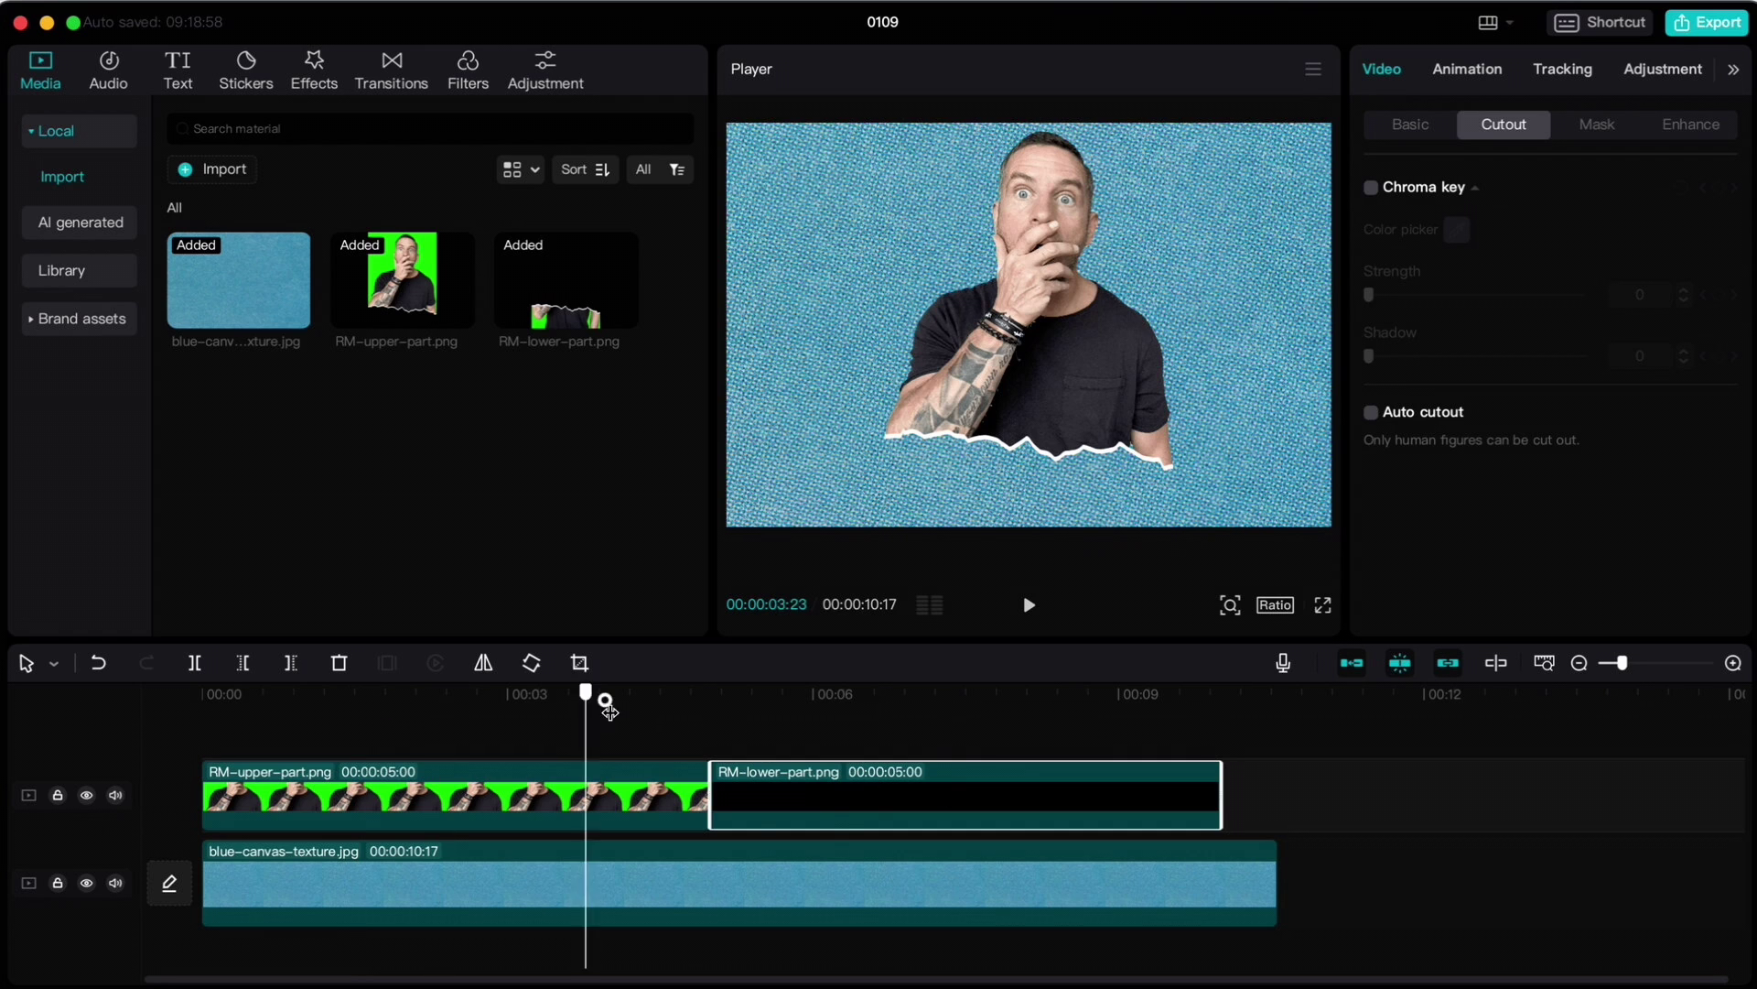
pyautogui.click(874, 703)
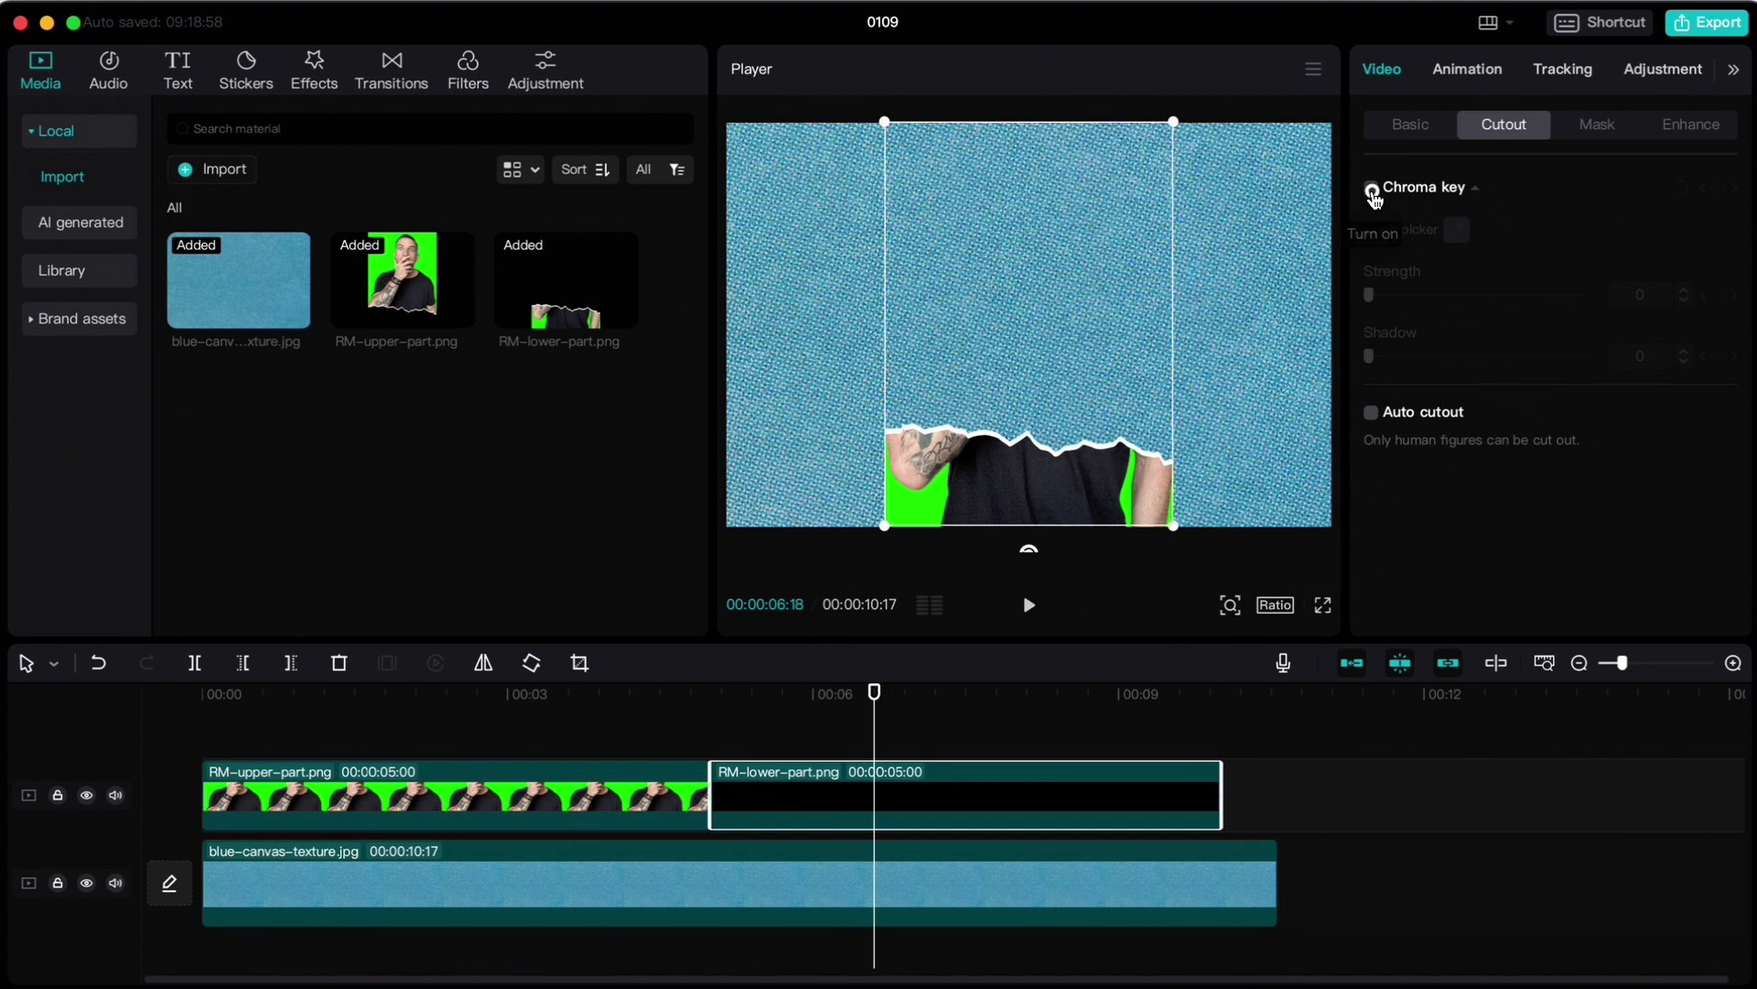
pyautogui.click(1459, 229)
pyautogui.click(926, 485)
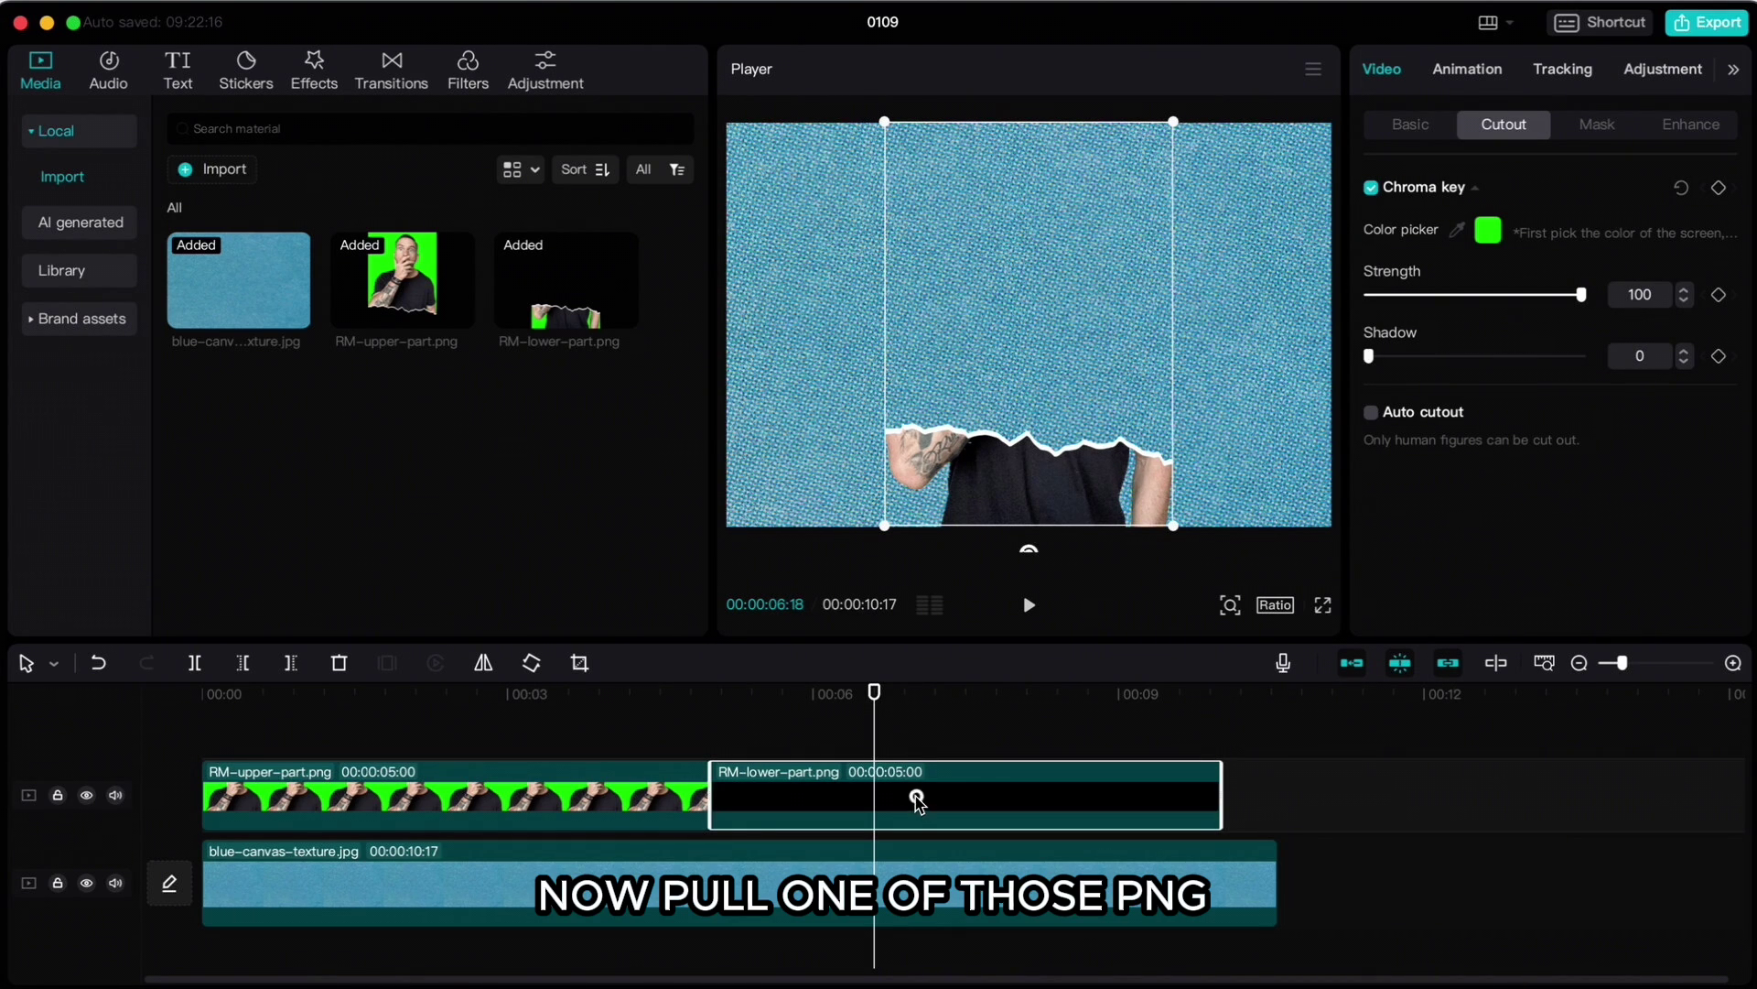
# Move RM-lower-part to a new top track at 00:00, extend it to 10:17, and lengthen RM-upper-part.
pyautogui.moveTo(918, 799); pyautogui.dragTo(412, 738)
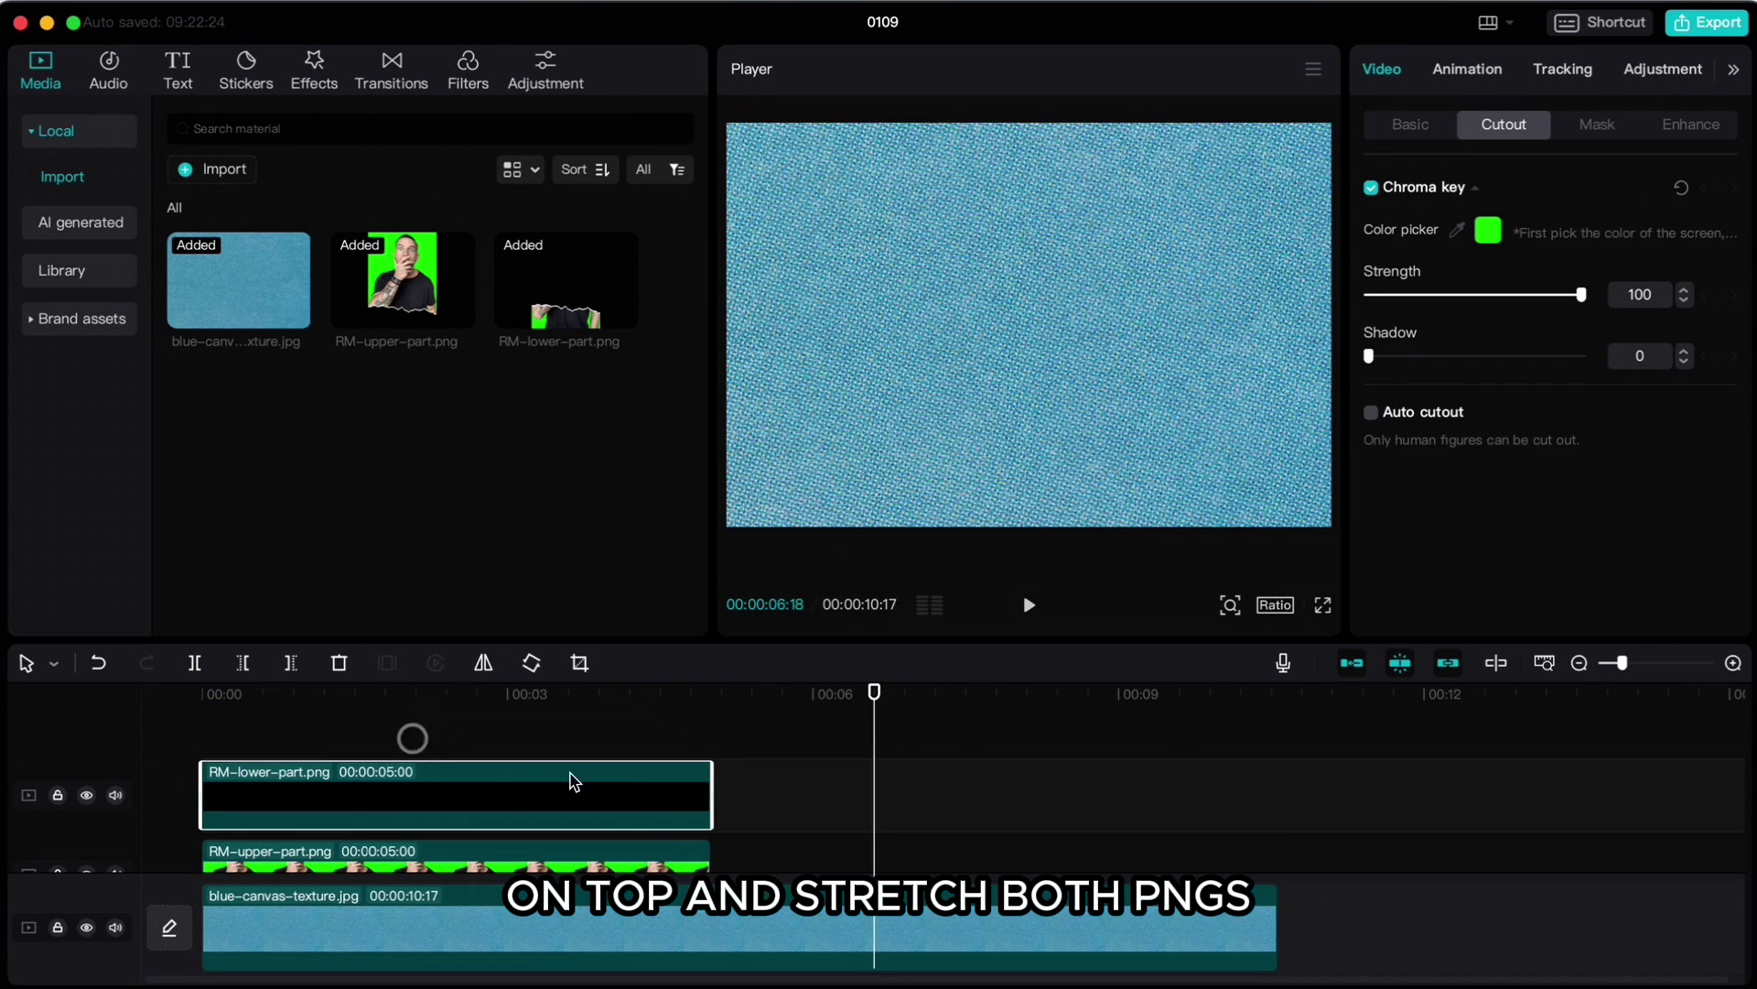
pyautogui.moveTo(711, 801); pyautogui.dragTo(1059, 806)
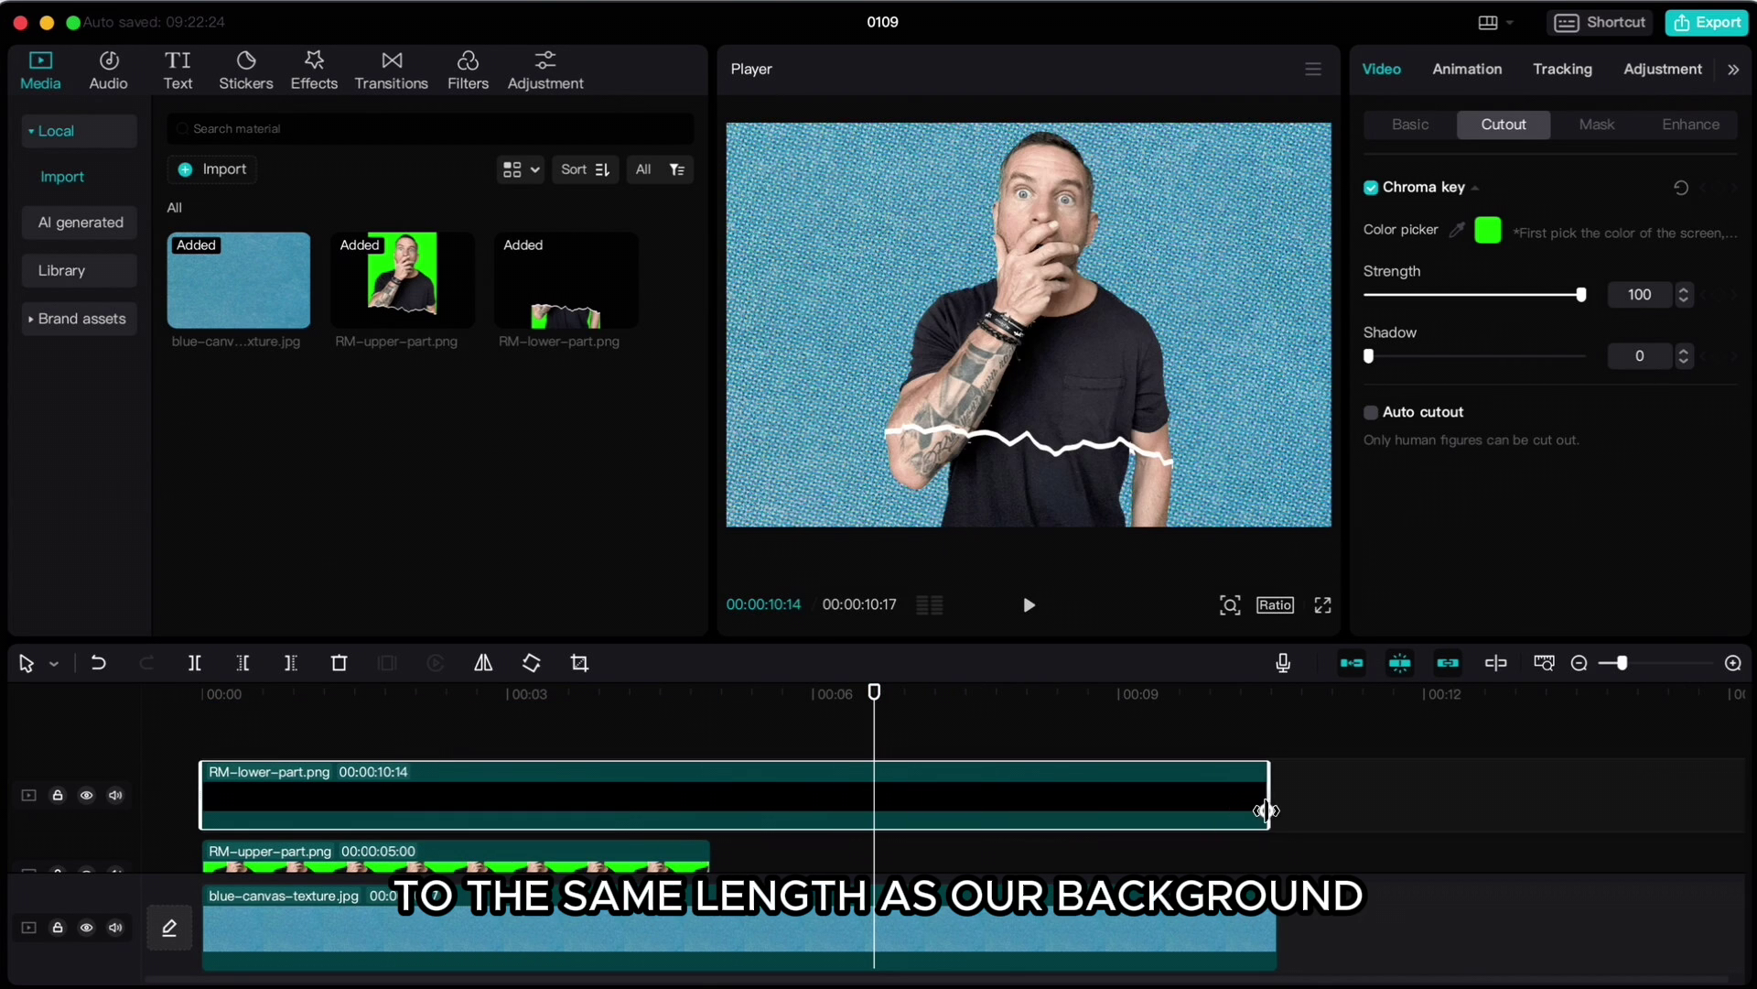
pyautogui.moveTo(1266, 810); pyautogui.dragTo(1279, 809)
pyautogui.moveTo(710, 855); pyautogui.dragTo(1277, 872)
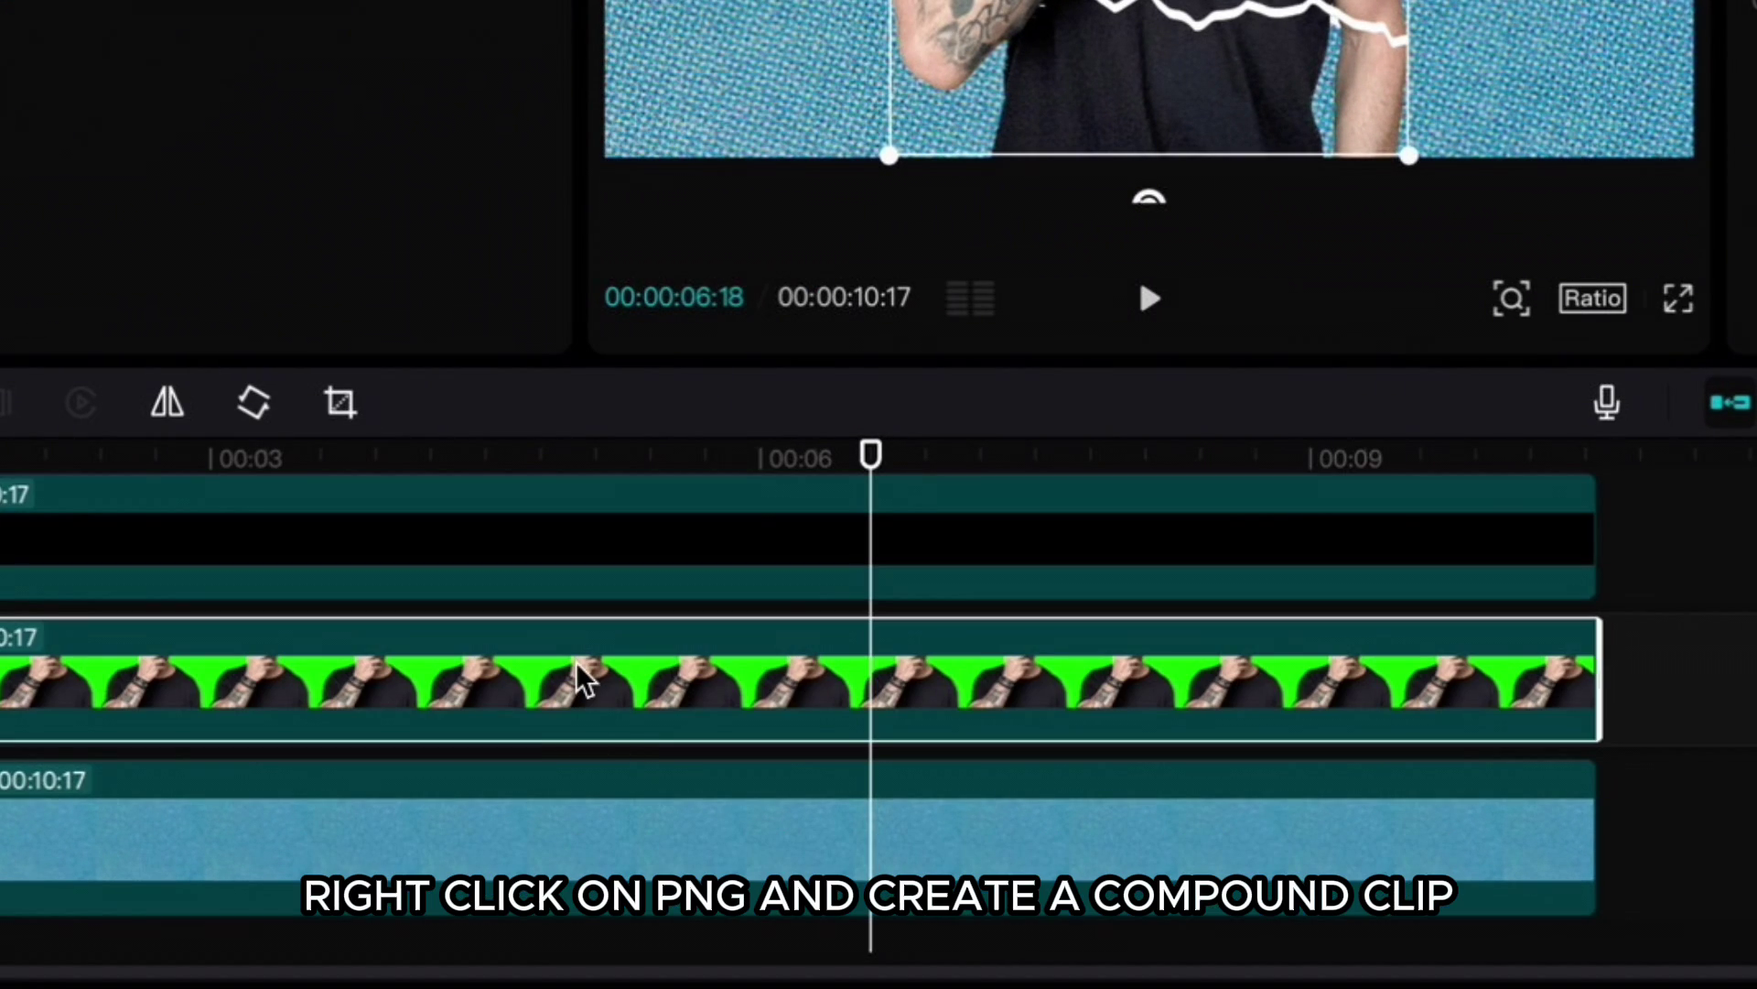
# Convert RM-upper-part and RM-lower-part each into a compound clip from their right-click menus.
pyautogui.rightClick(582, 680)
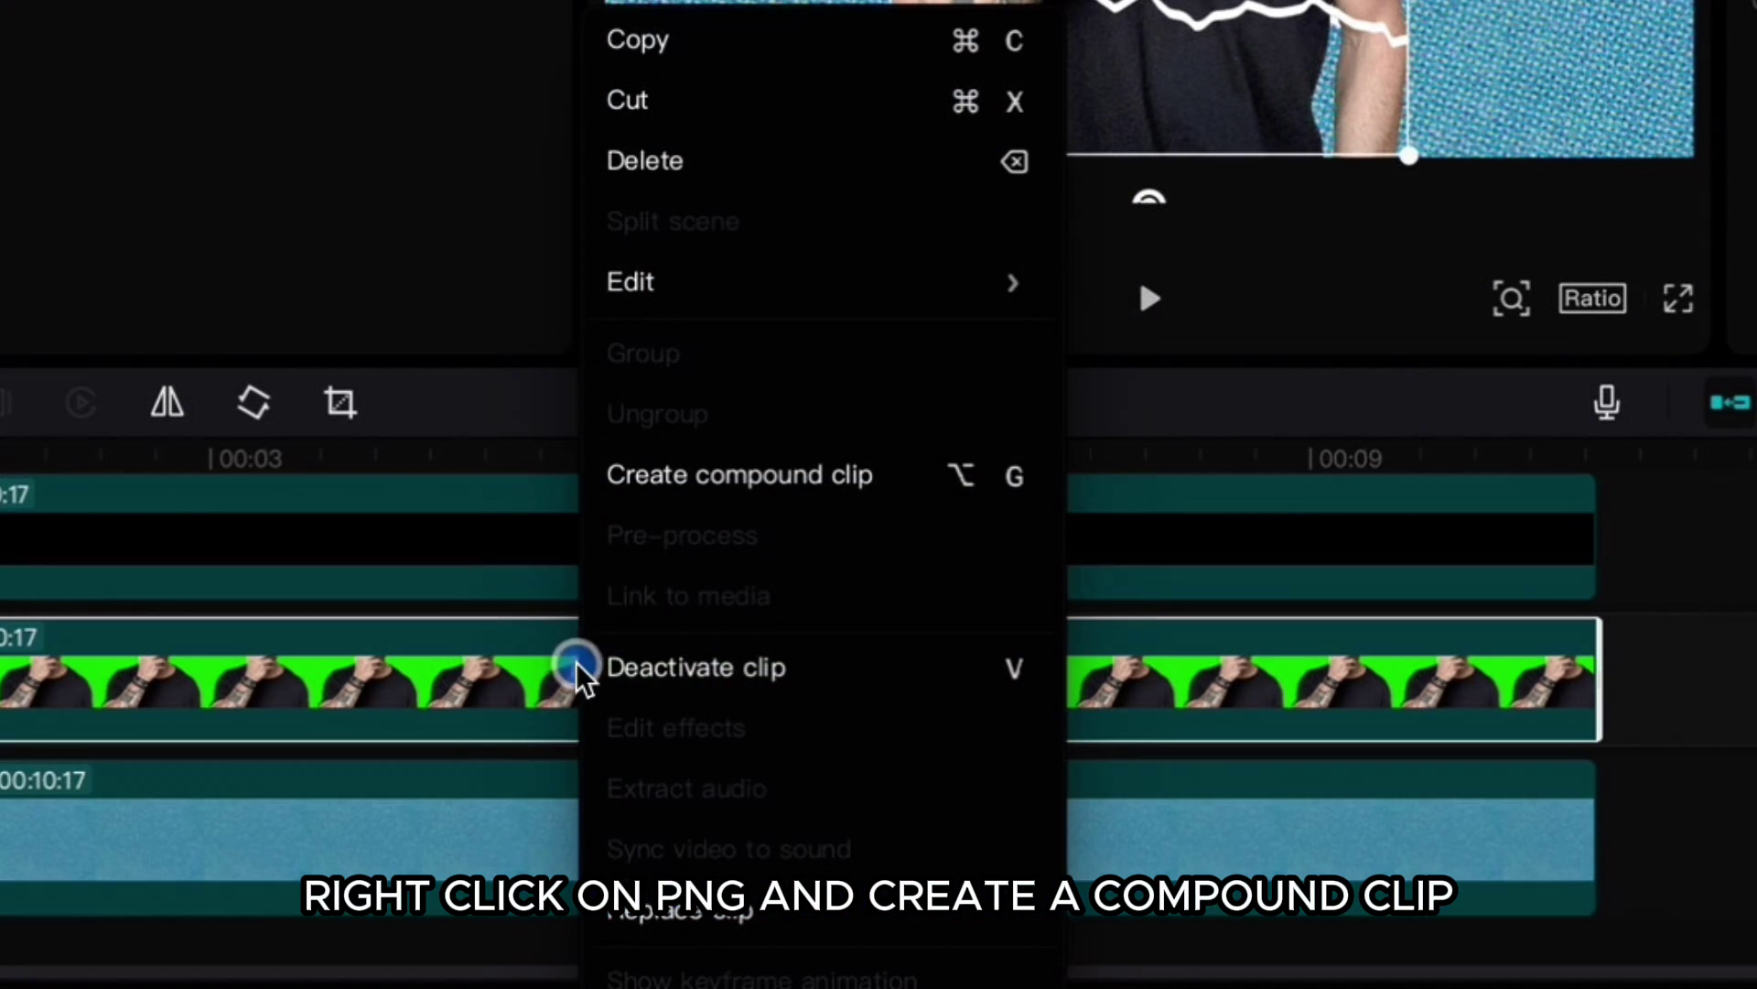
pyautogui.click(723, 478)
pyautogui.click(630, 554)
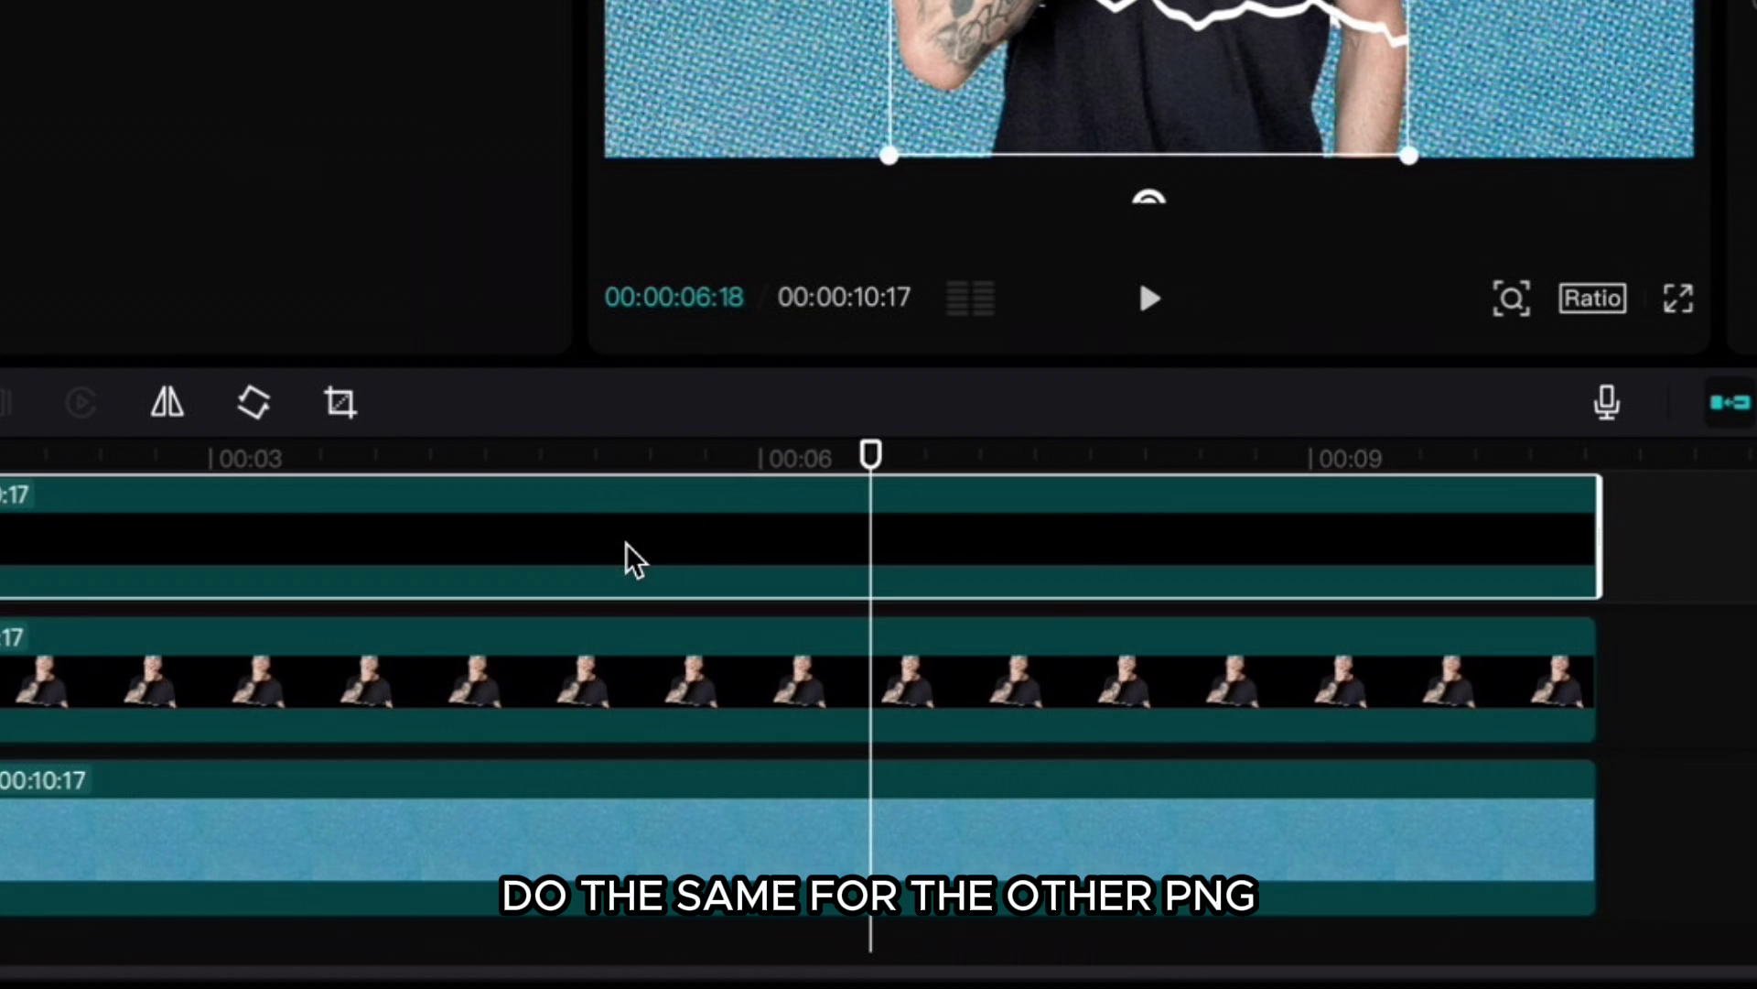
pyautogui.rightClick(628, 549)
pyautogui.click(764, 403)
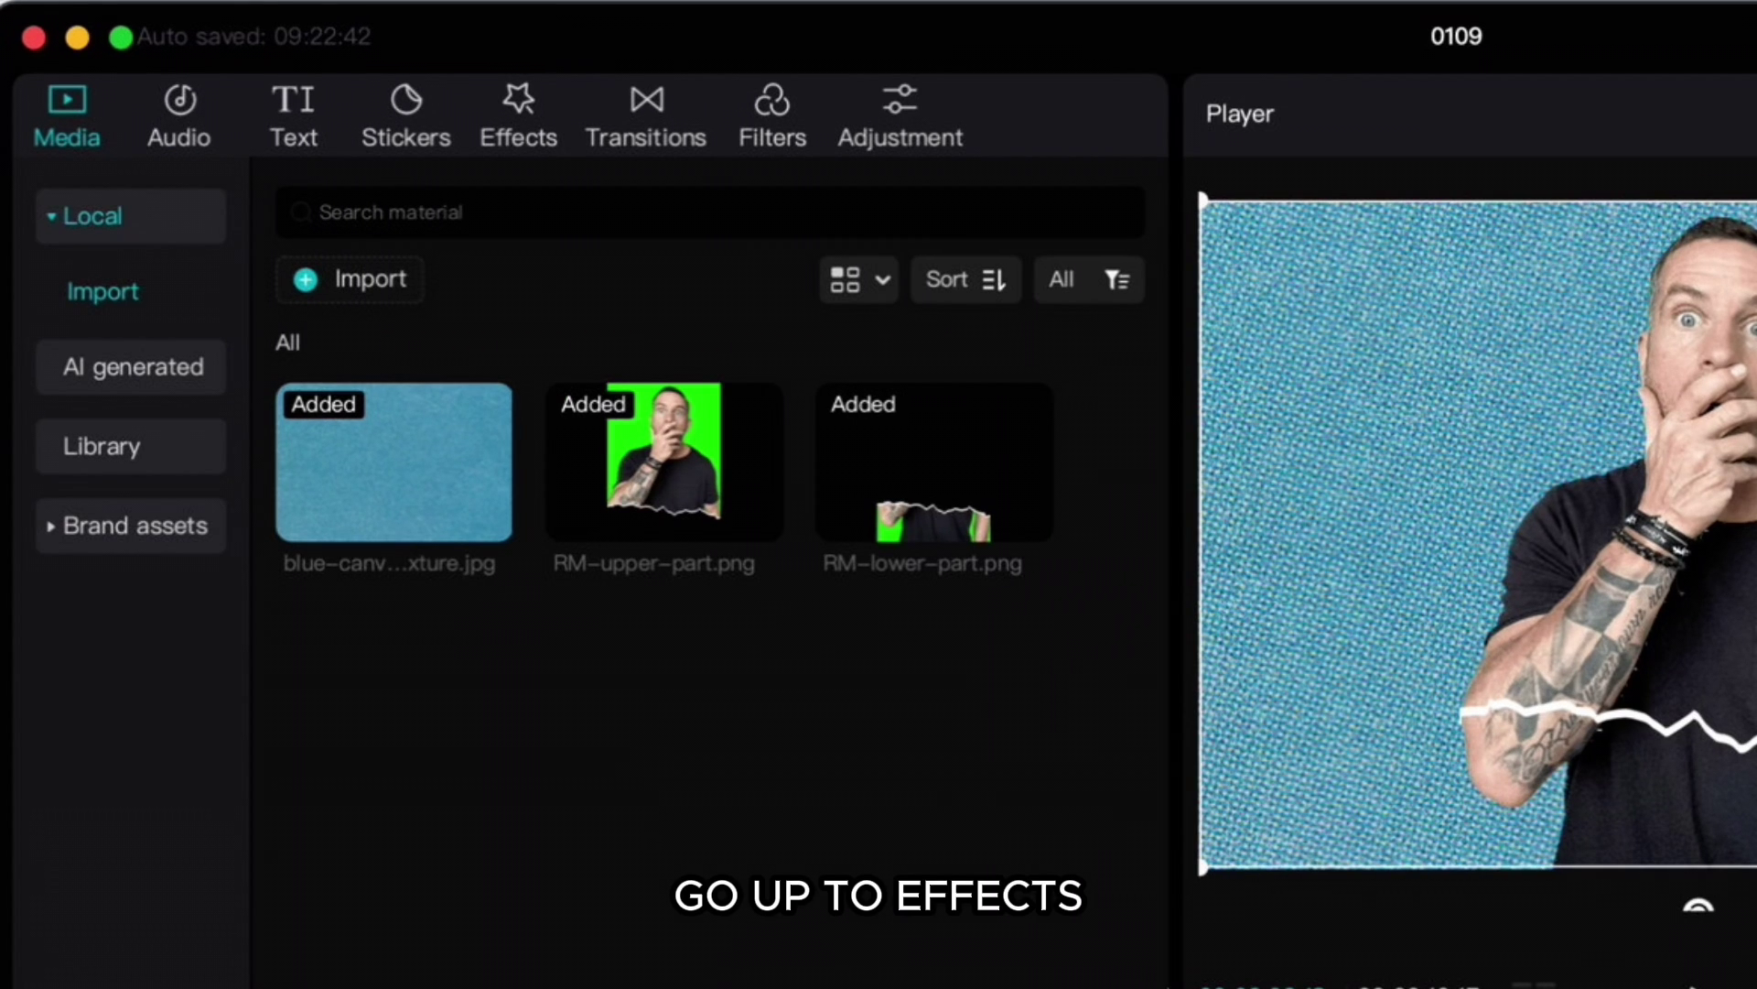
# Apply the 1998 effect over the top clip, lowering its filter to about 25 and texture to about 41.
pyautogui.click(512, 106)
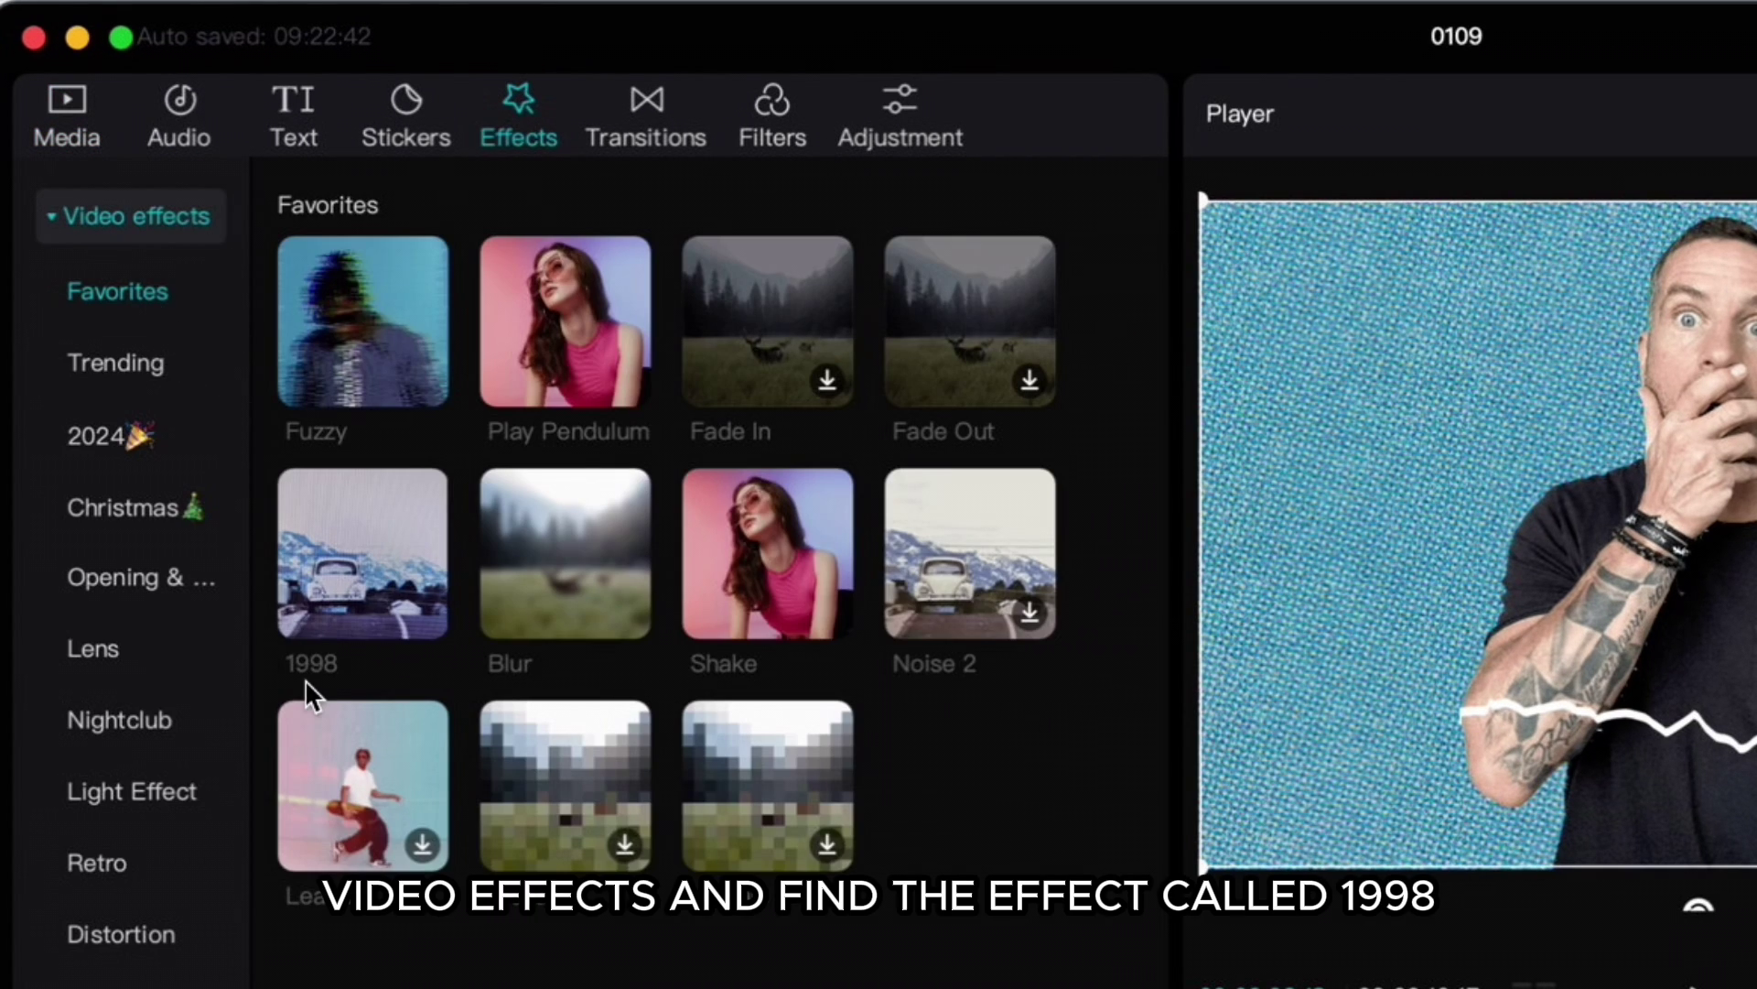
pyautogui.moveTo(391, 550); pyautogui.dragTo(305, 751)
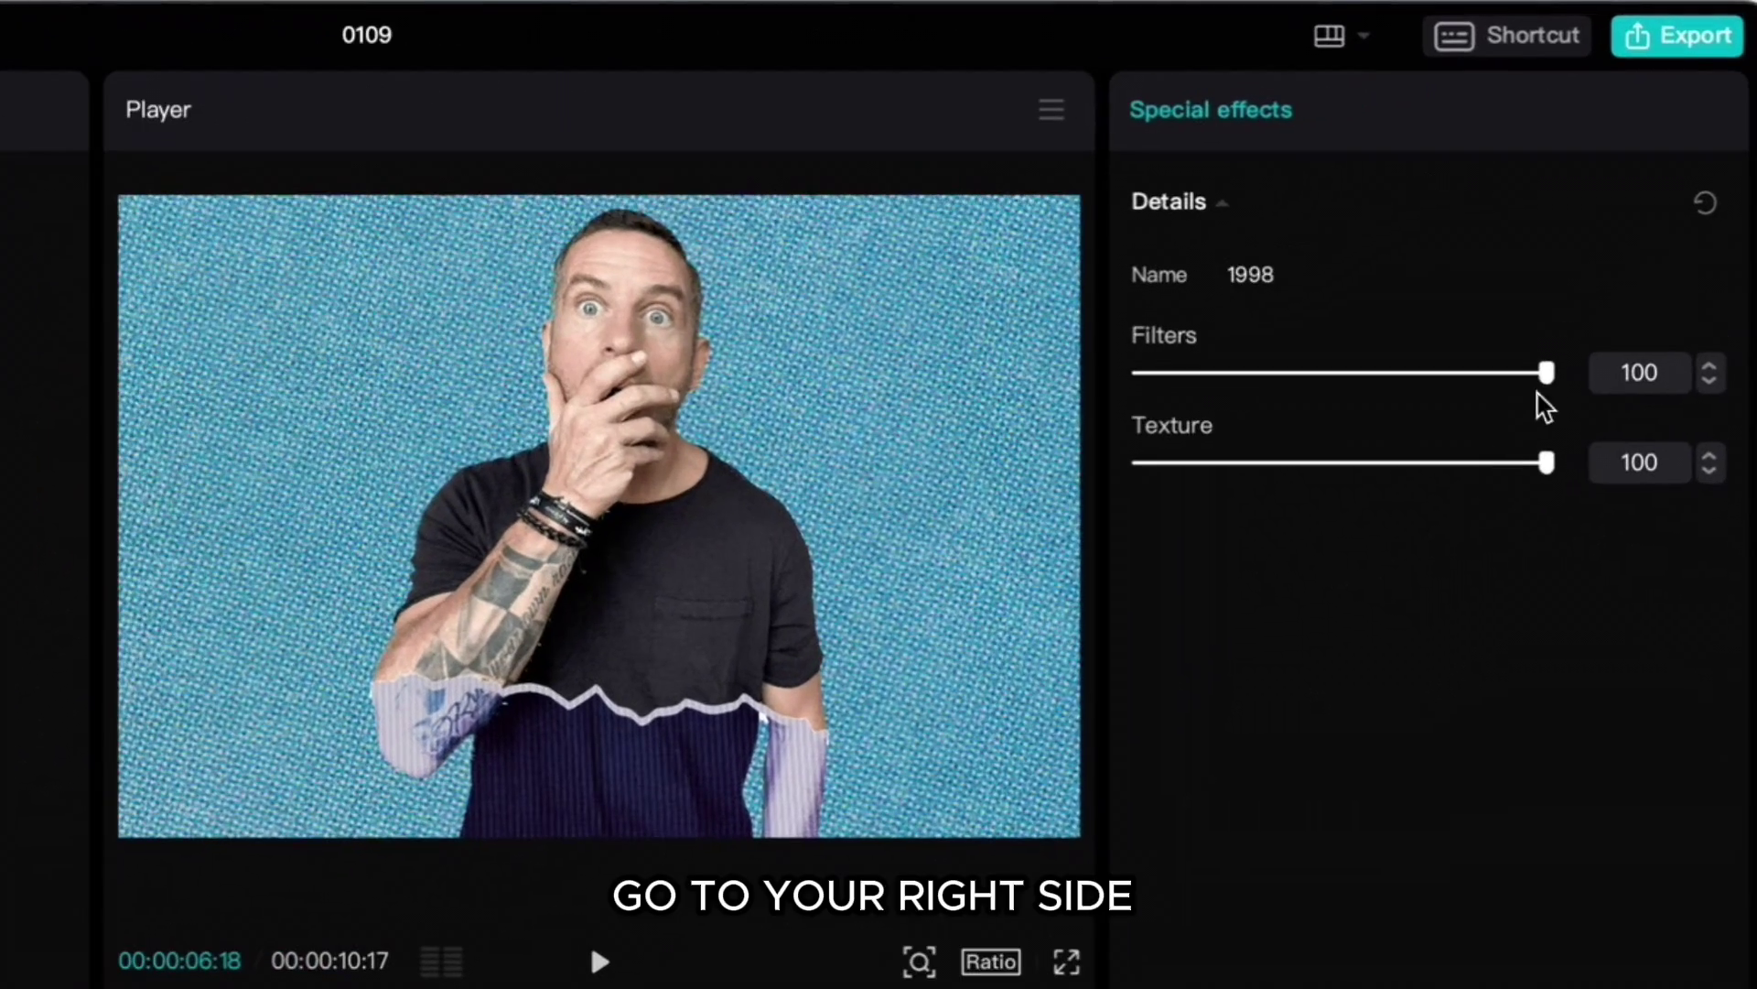
pyautogui.moveTo(1624, 234); pyautogui.dragTo(1593, 236)
pyautogui.moveTo(1492, 377); pyautogui.dragTo(1203, 384)
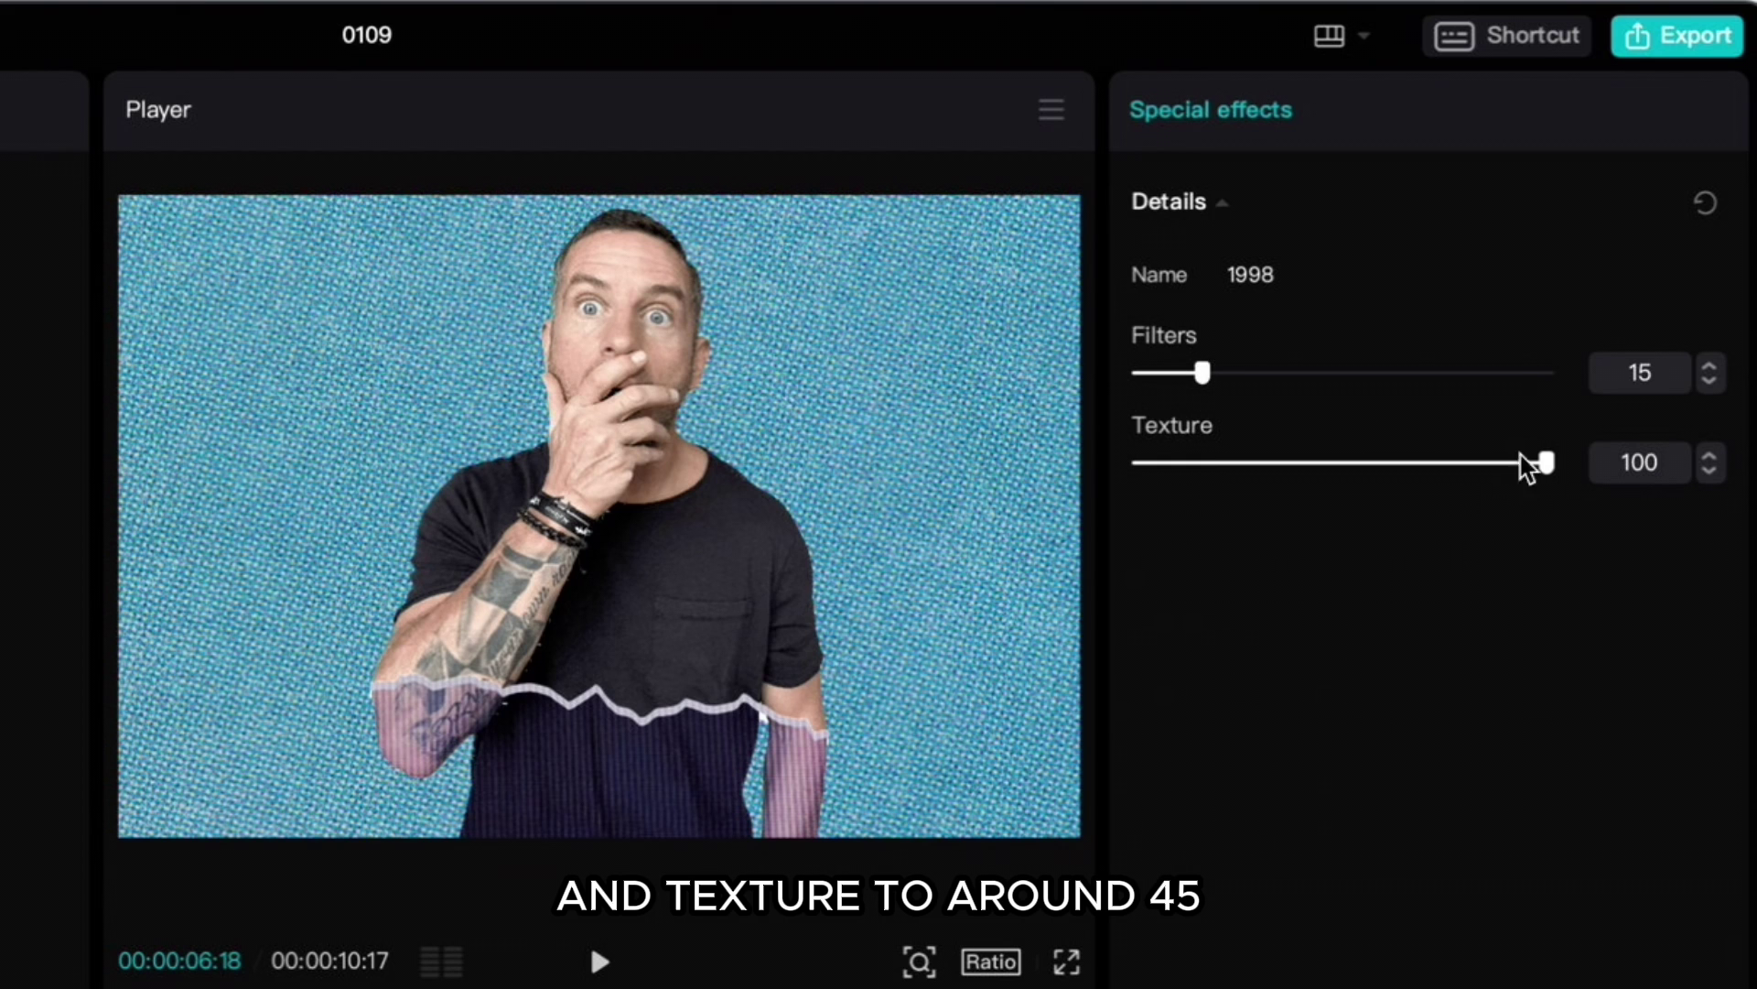
pyautogui.moveTo(1546, 460); pyautogui.dragTo(1327, 467)
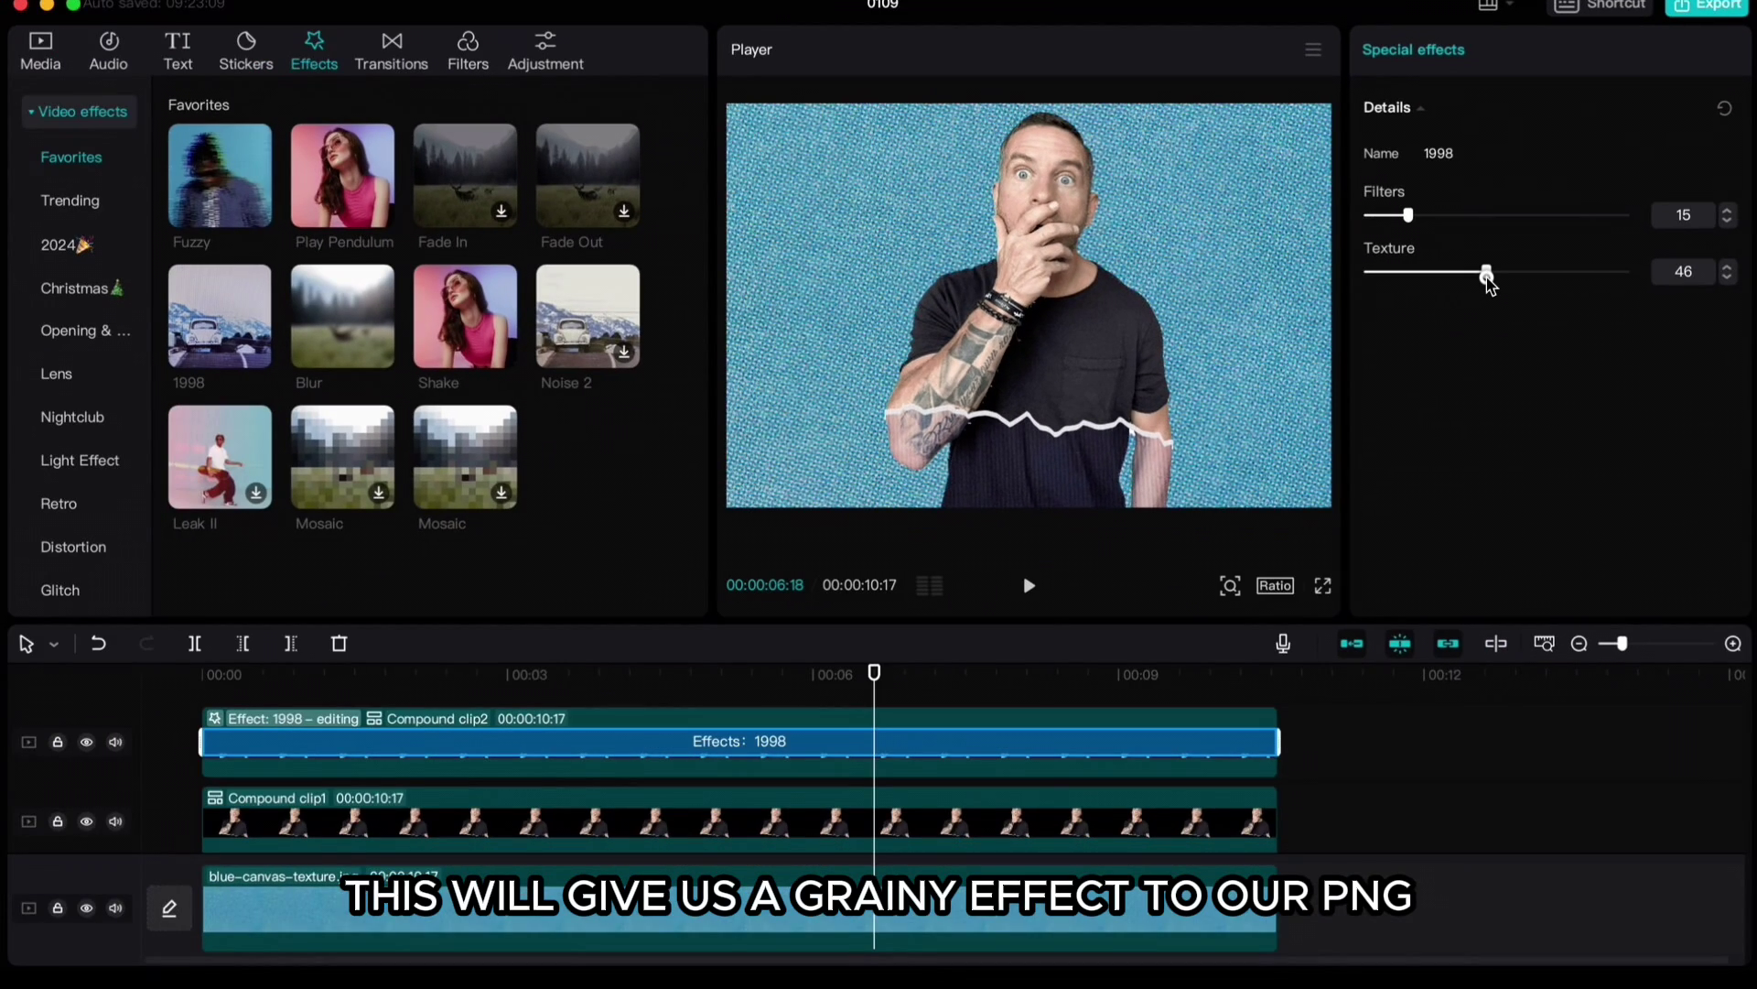
# Add the 1998 effect to Compound clip1 with Filters 15 and Texture 45.
pyautogui.click(947, 805)
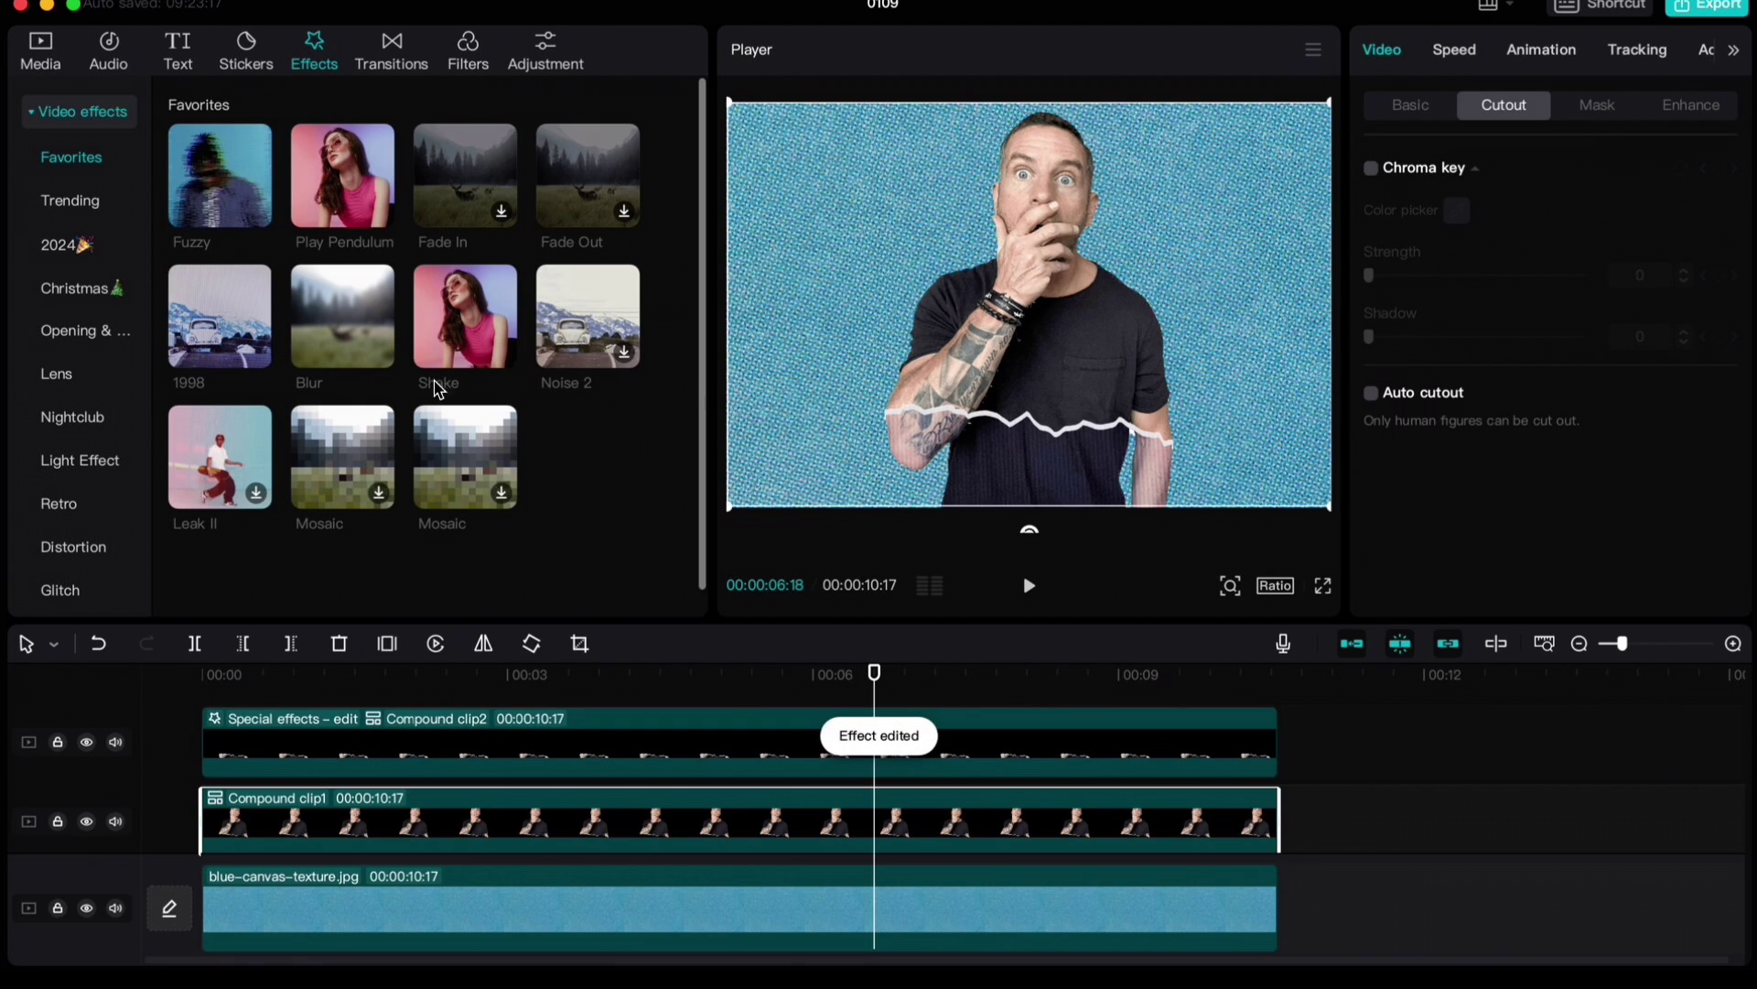
pyautogui.moveTo(224, 316); pyautogui.dragTo(492, 814)
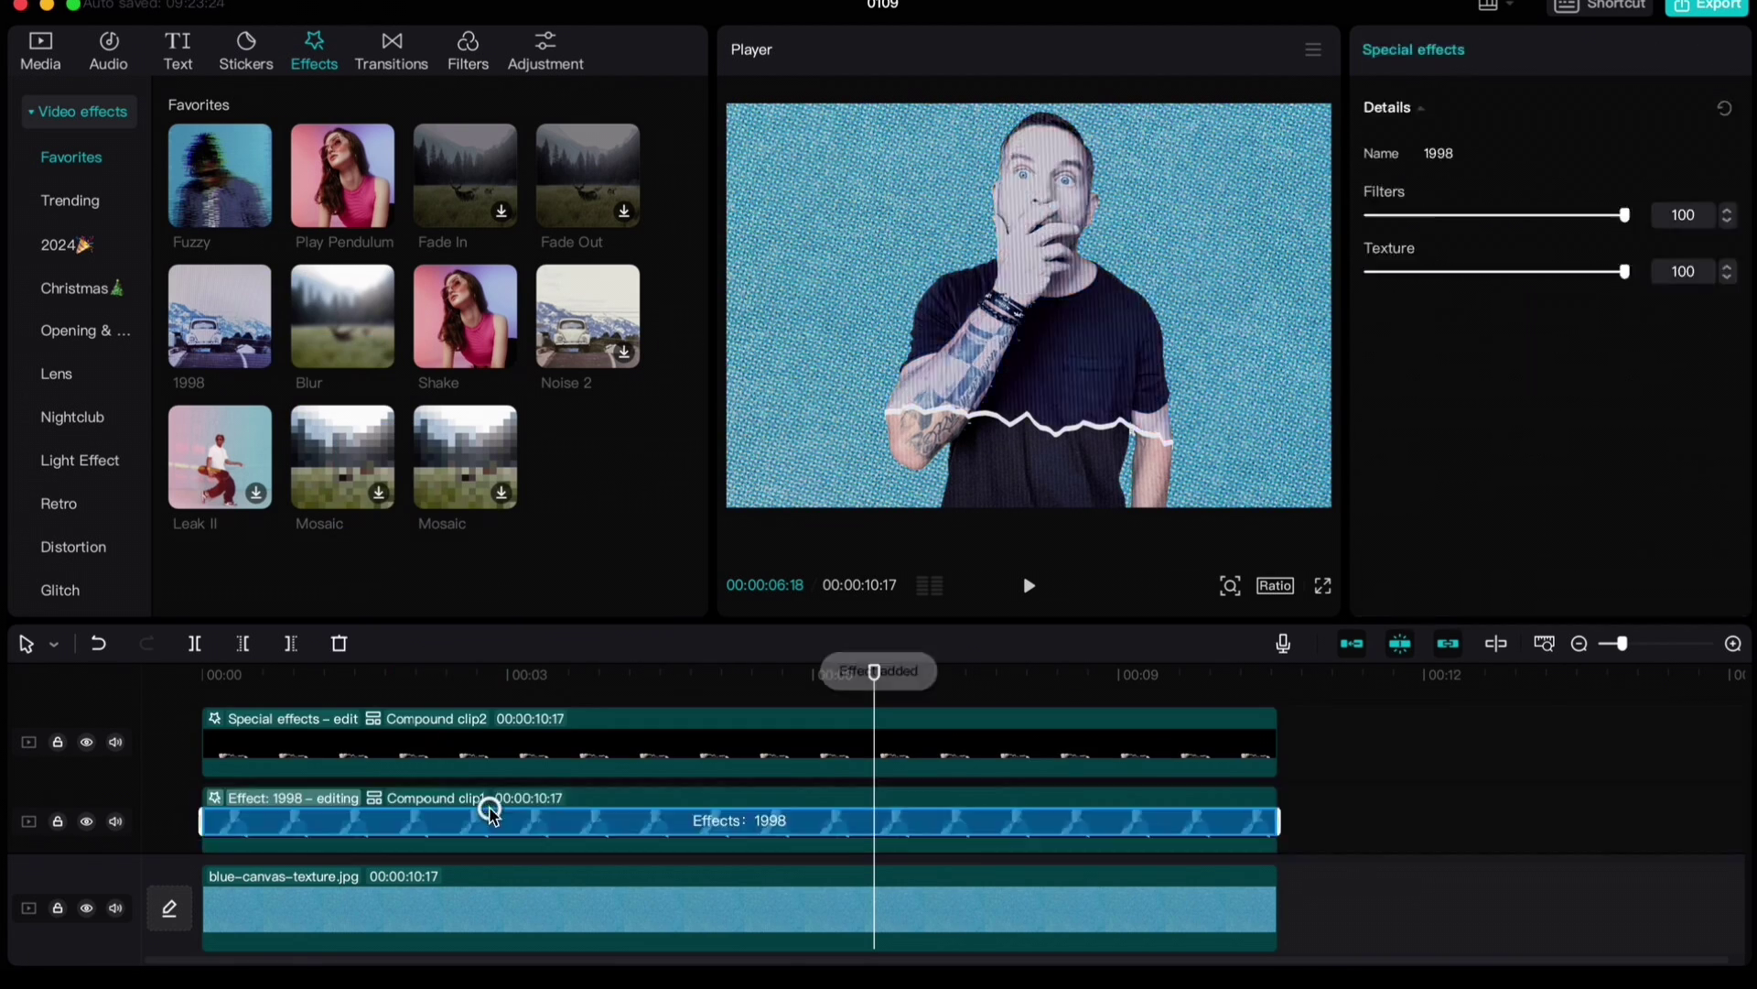
pyautogui.moveTo(1620, 218); pyautogui.dragTo(1403, 224)
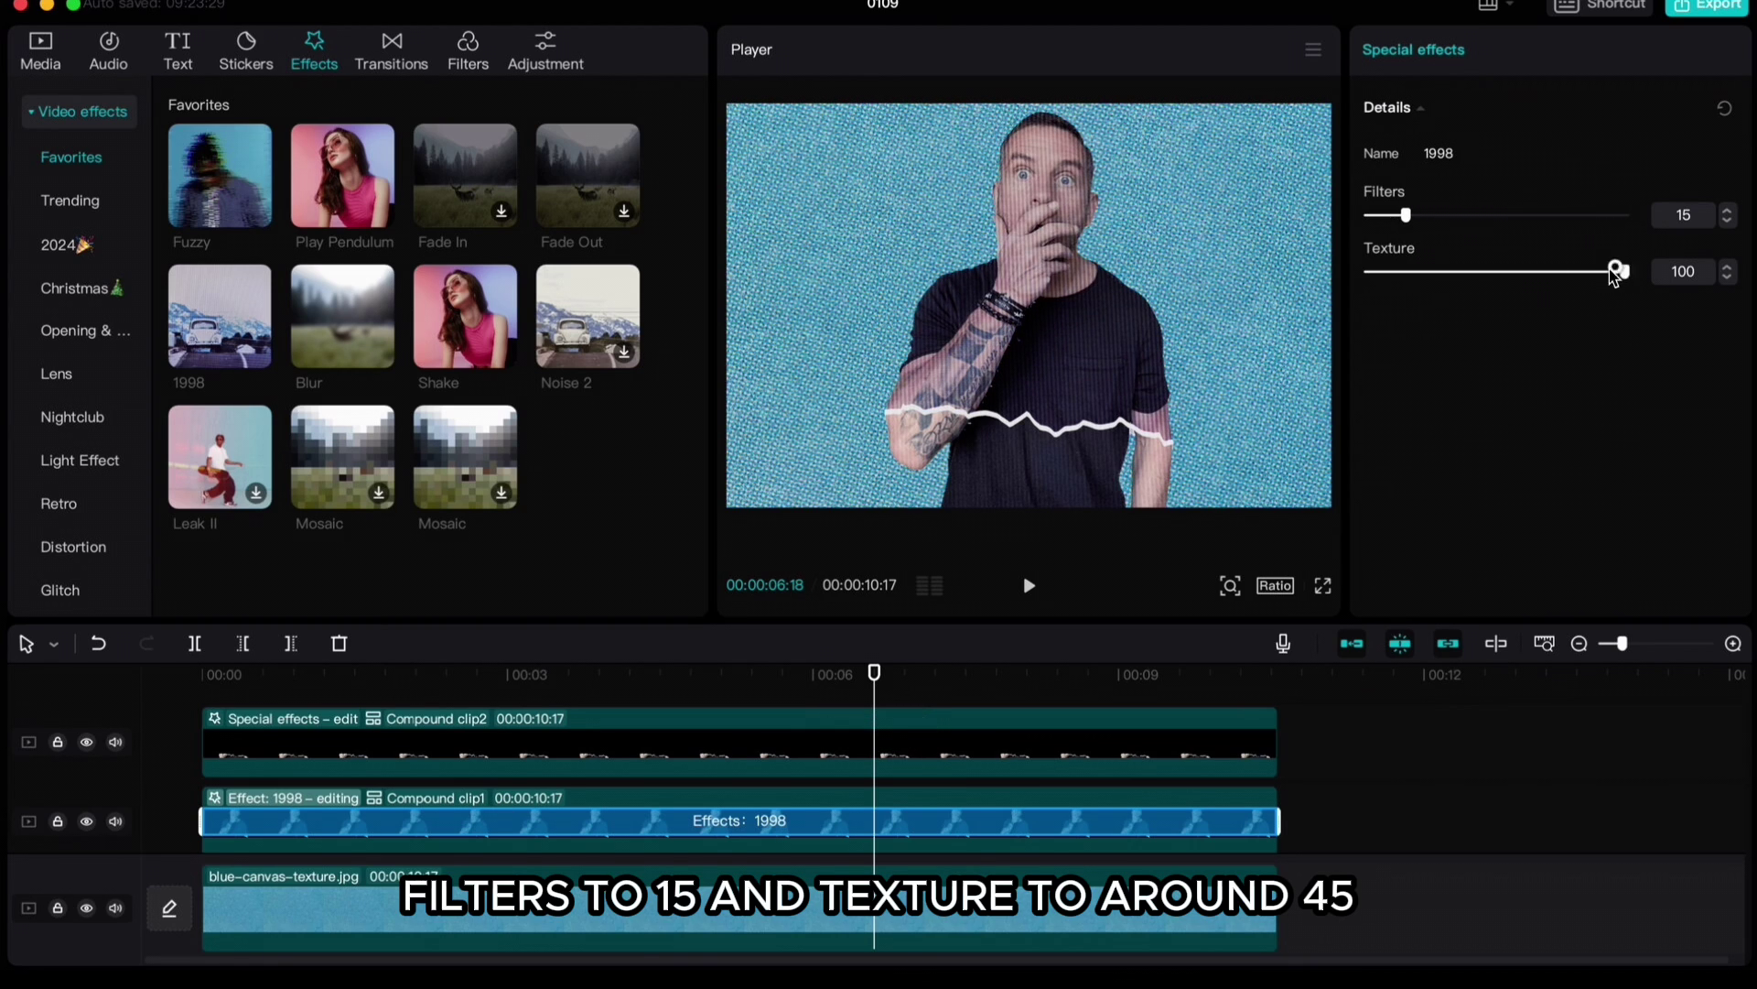
pyautogui.moveTo(1620, 271); pyautogui.dragTo(1483, 275)
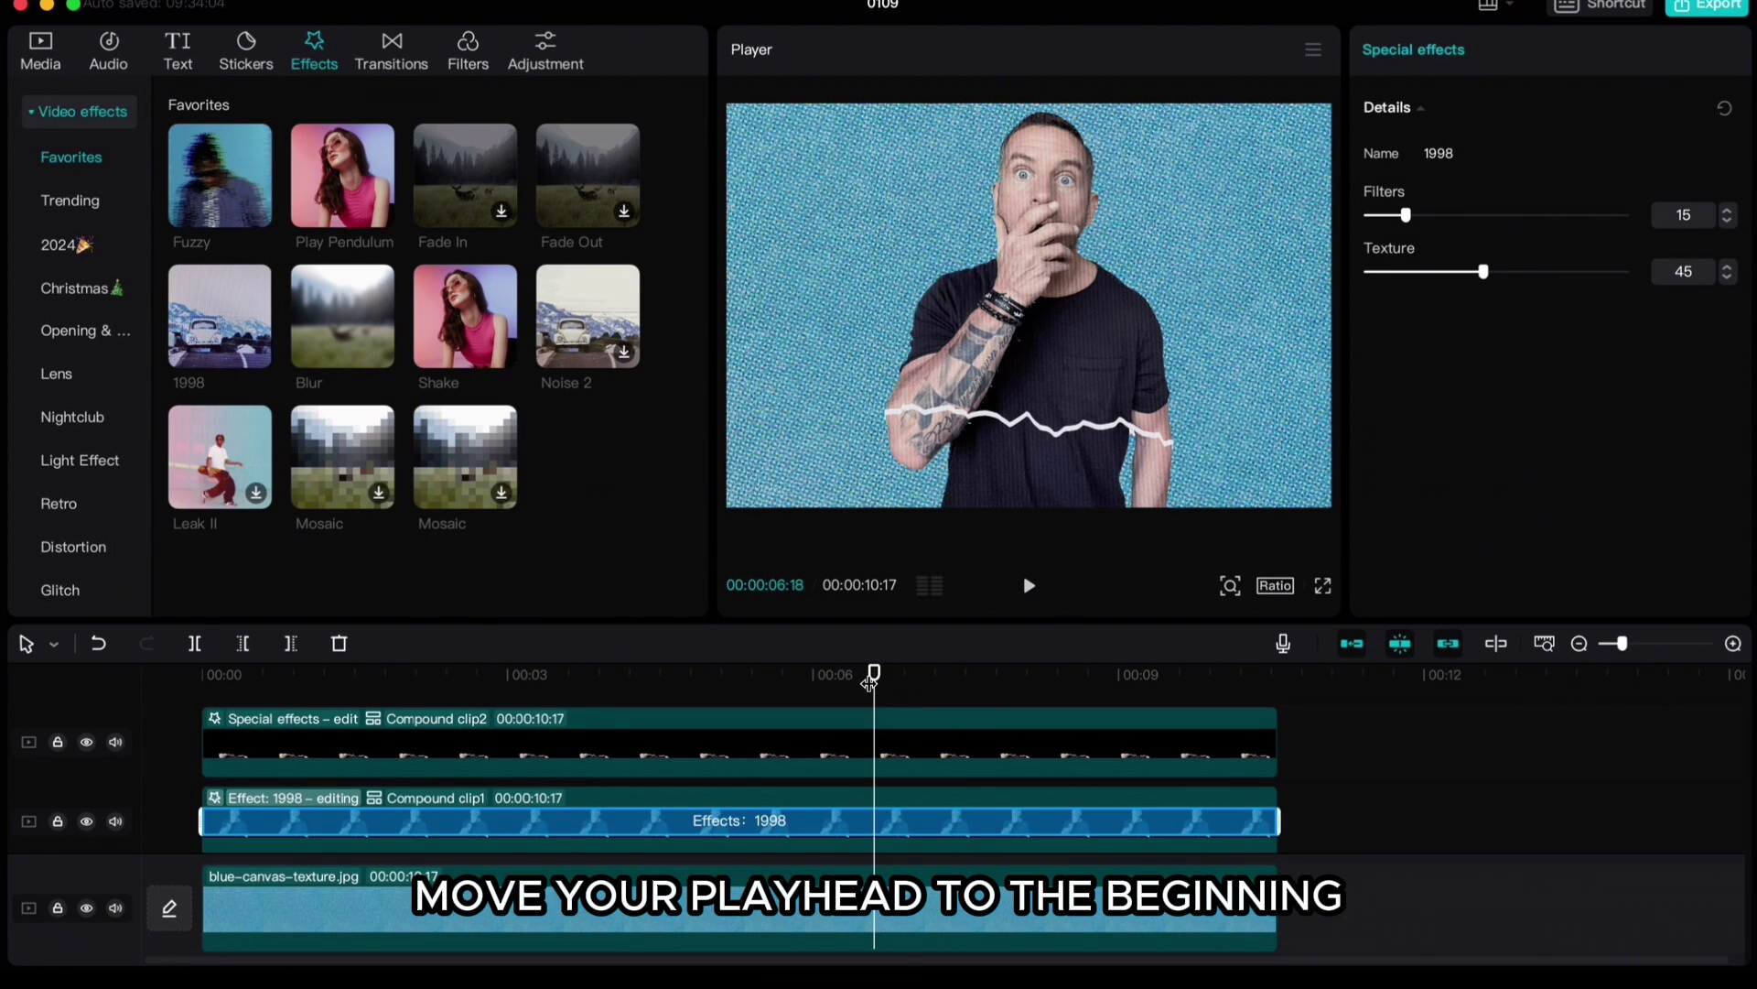
# At 00:00, add a Position & Size keyframe to Compound clip2 from Video > Basic.
pyautogui.moveTo(869, 682); pyautogui.dragTo(197, 679)
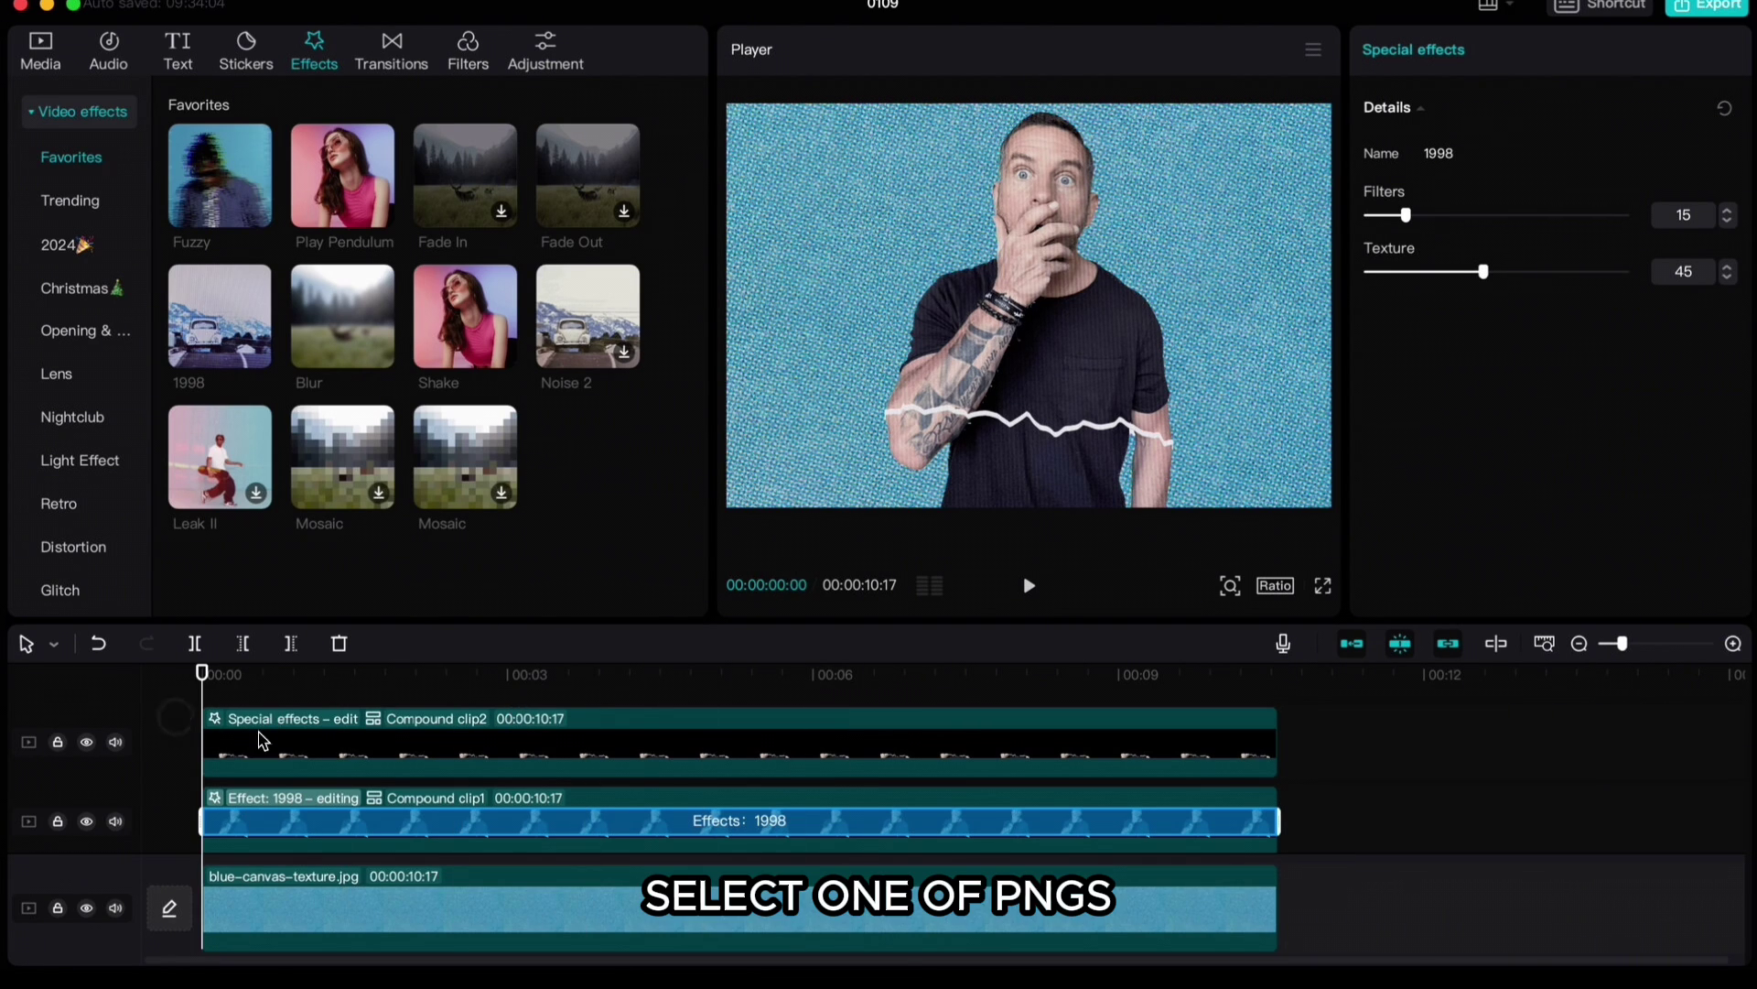
pyautogui.click(614, 760)
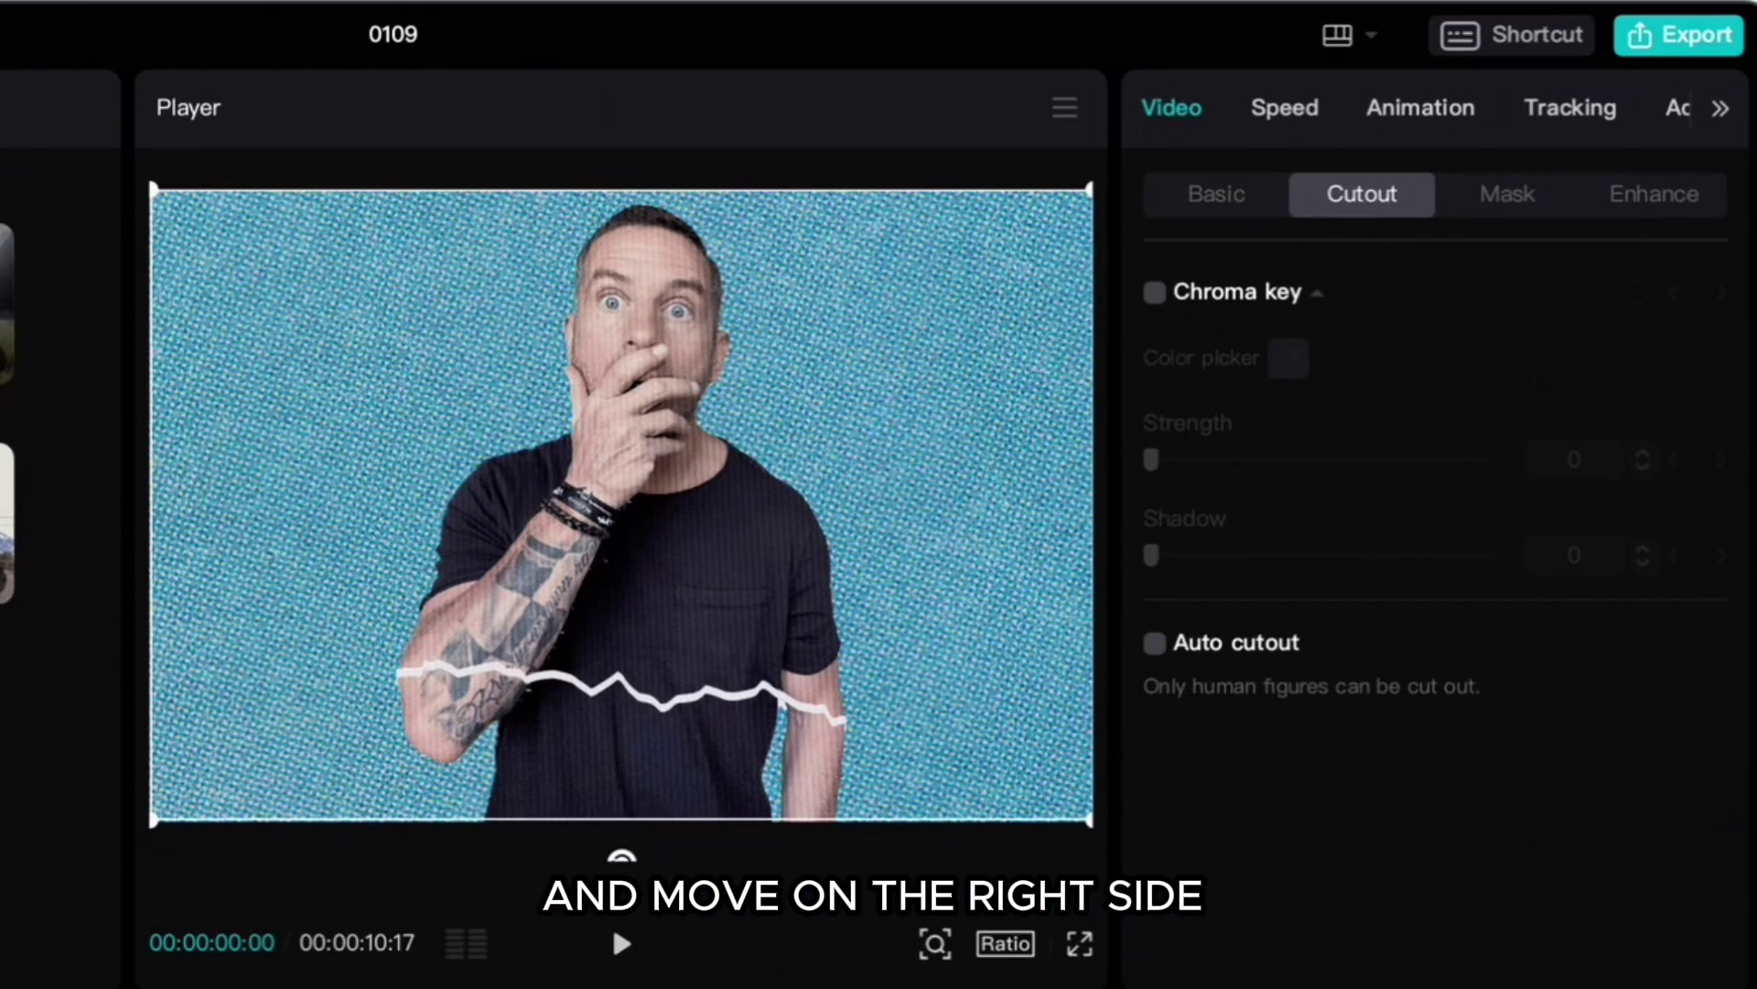
pyautogui.click(1227, 196)
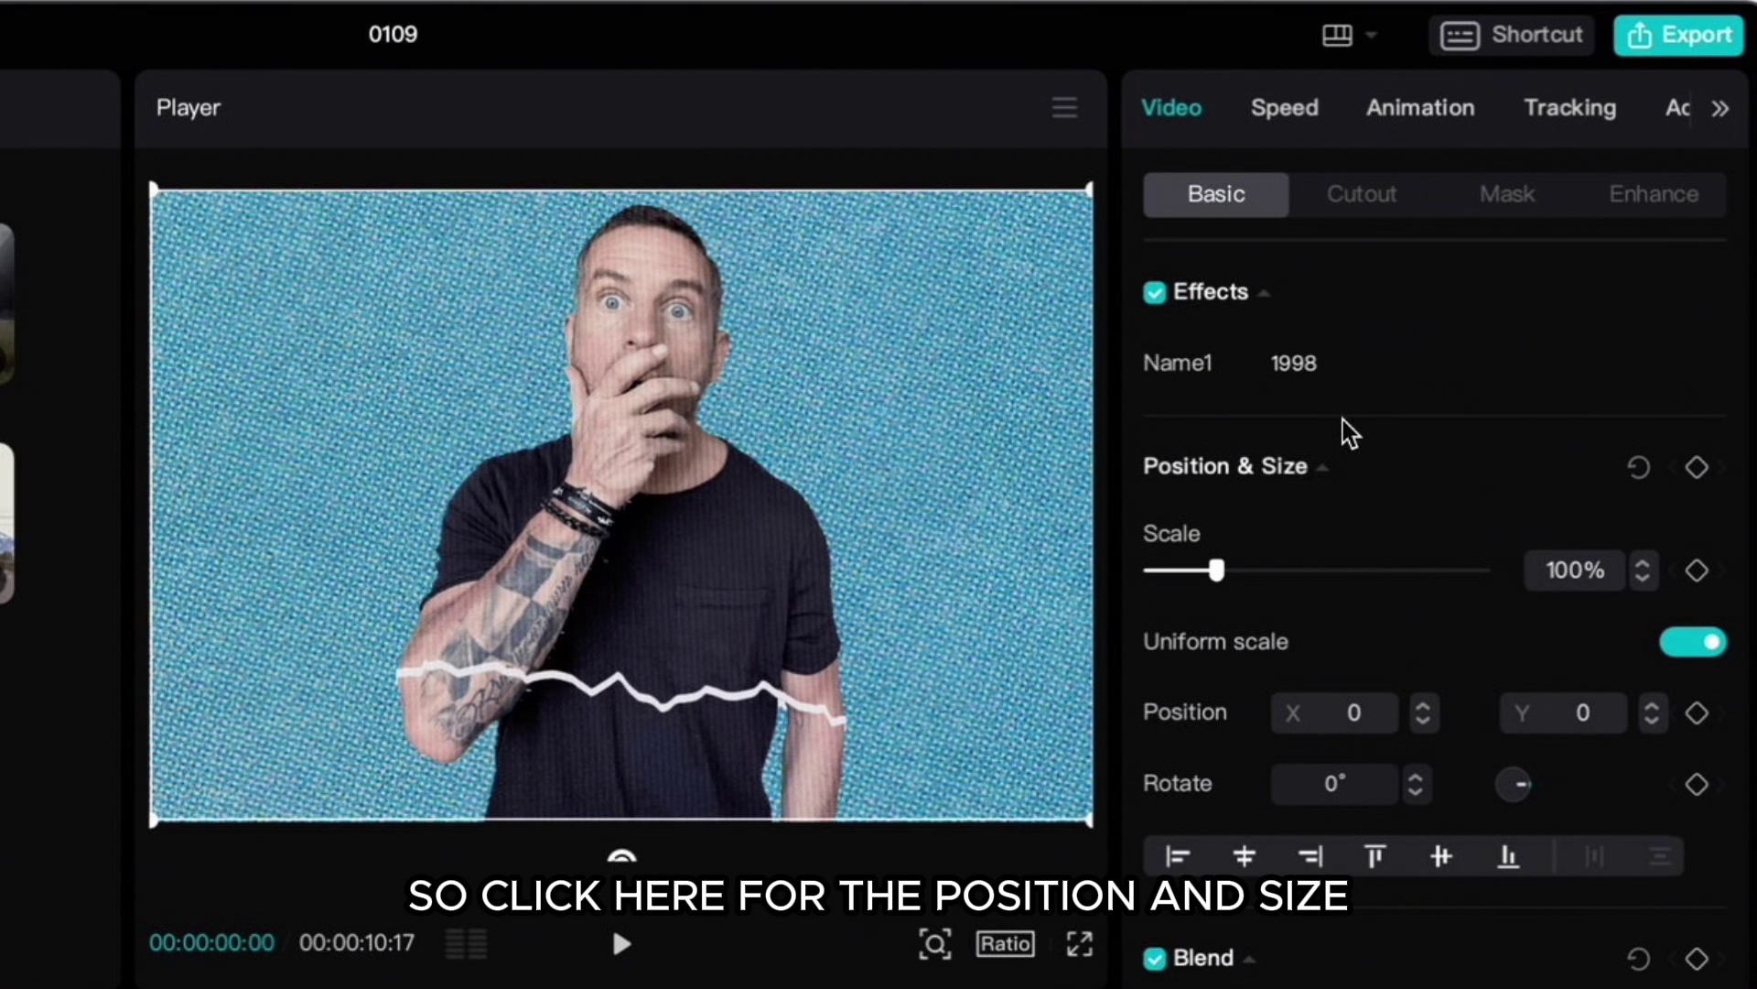
pyautogui.click(1697, 468)
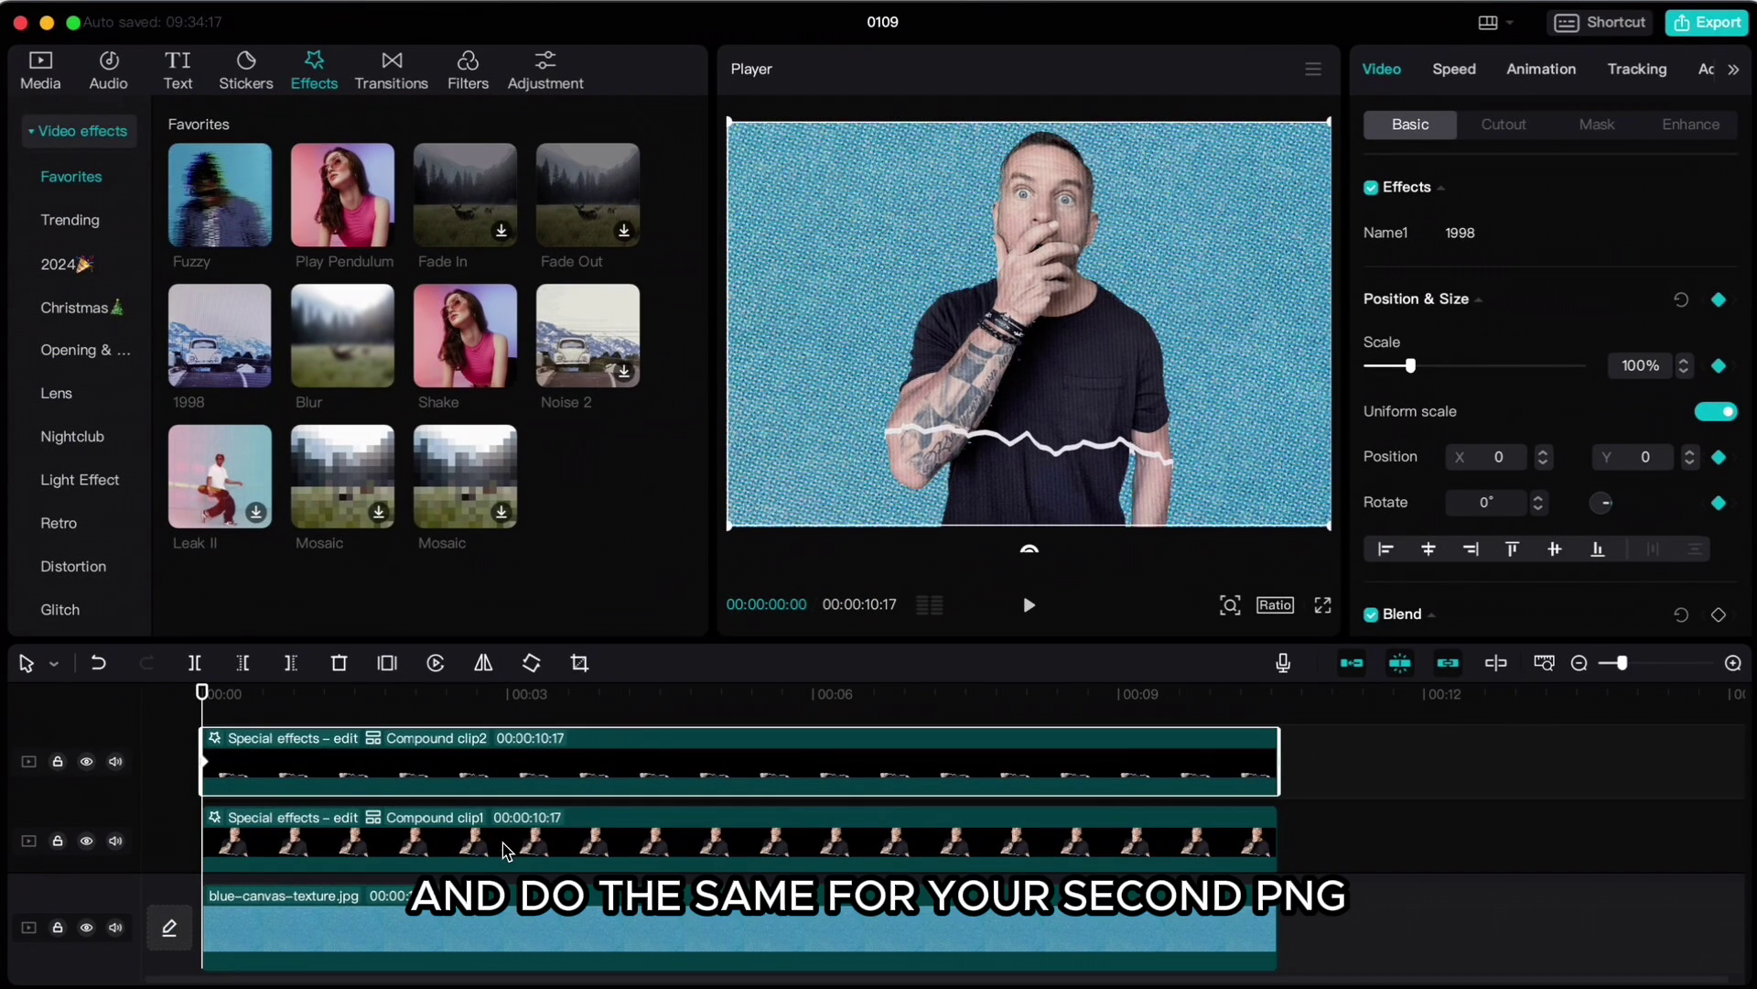
pyautogui.click(504, 850)
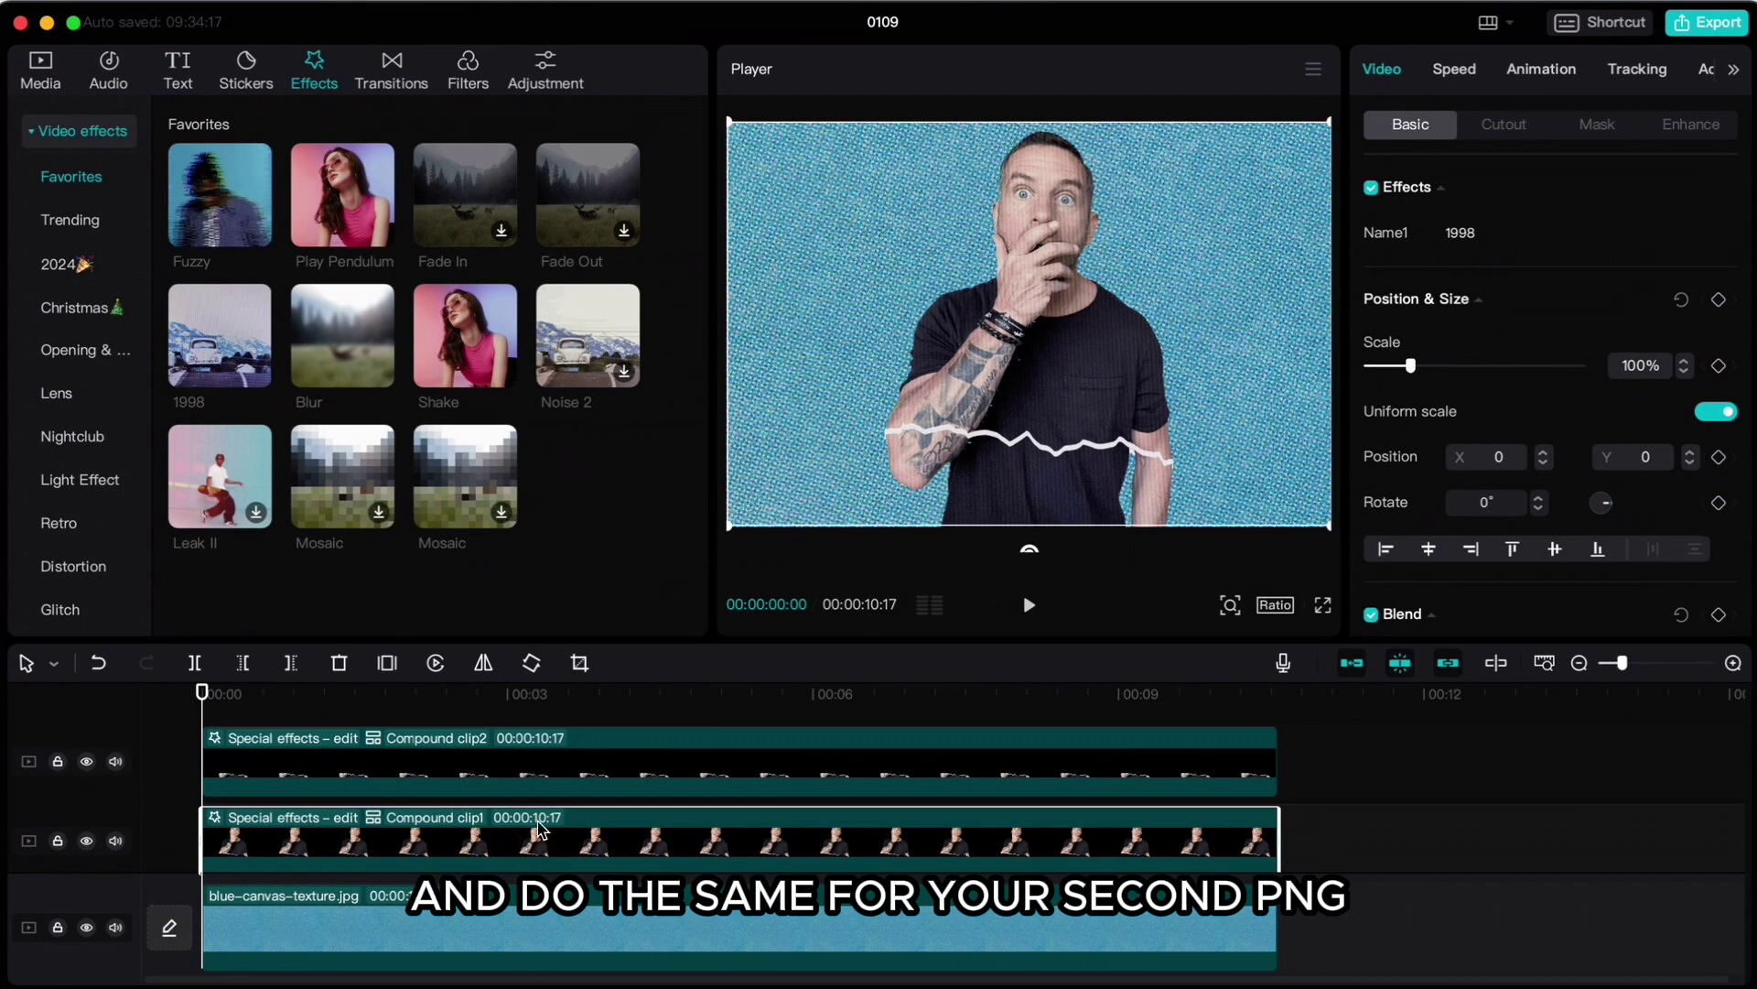
# Keyframe Compound clip1 at the start, then push it up and tilt it to -13°.
pyautogui.click(1719, 300)
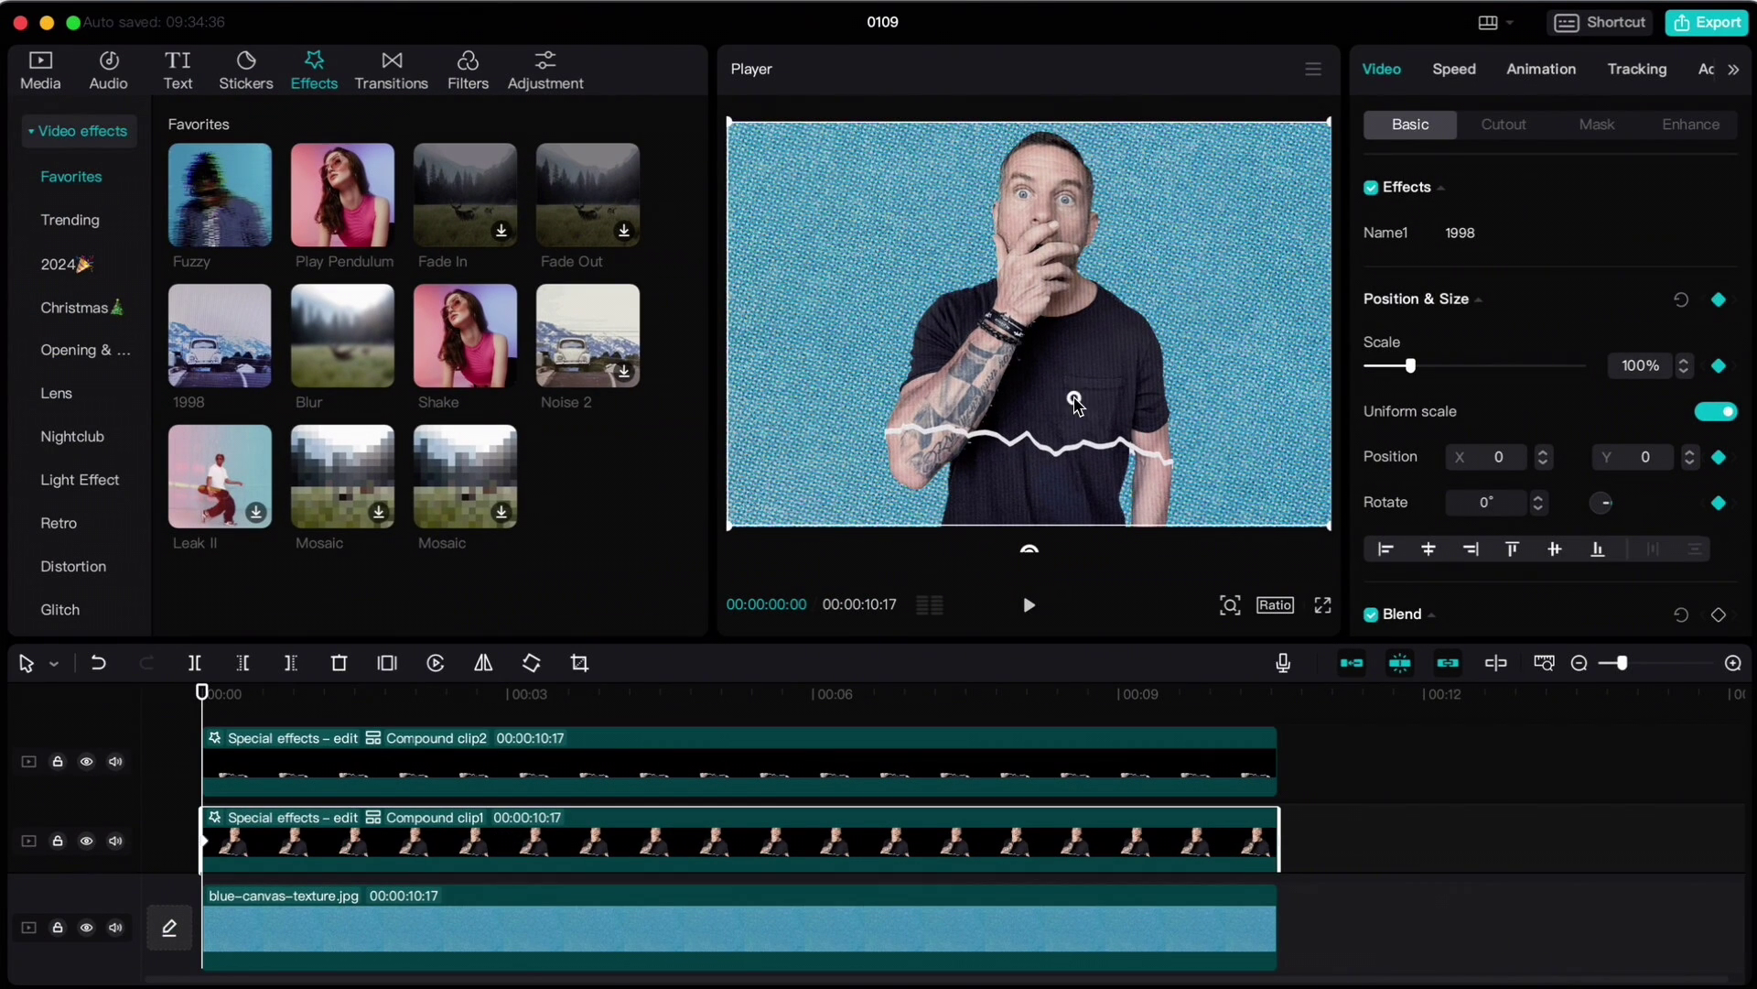
pyautogui.moveTo(1075, 402); pyautogui.dragTo(1071, 179)
pyautogui.moveTo(1030, 311); pyautogui.dragTo(1080, 299)
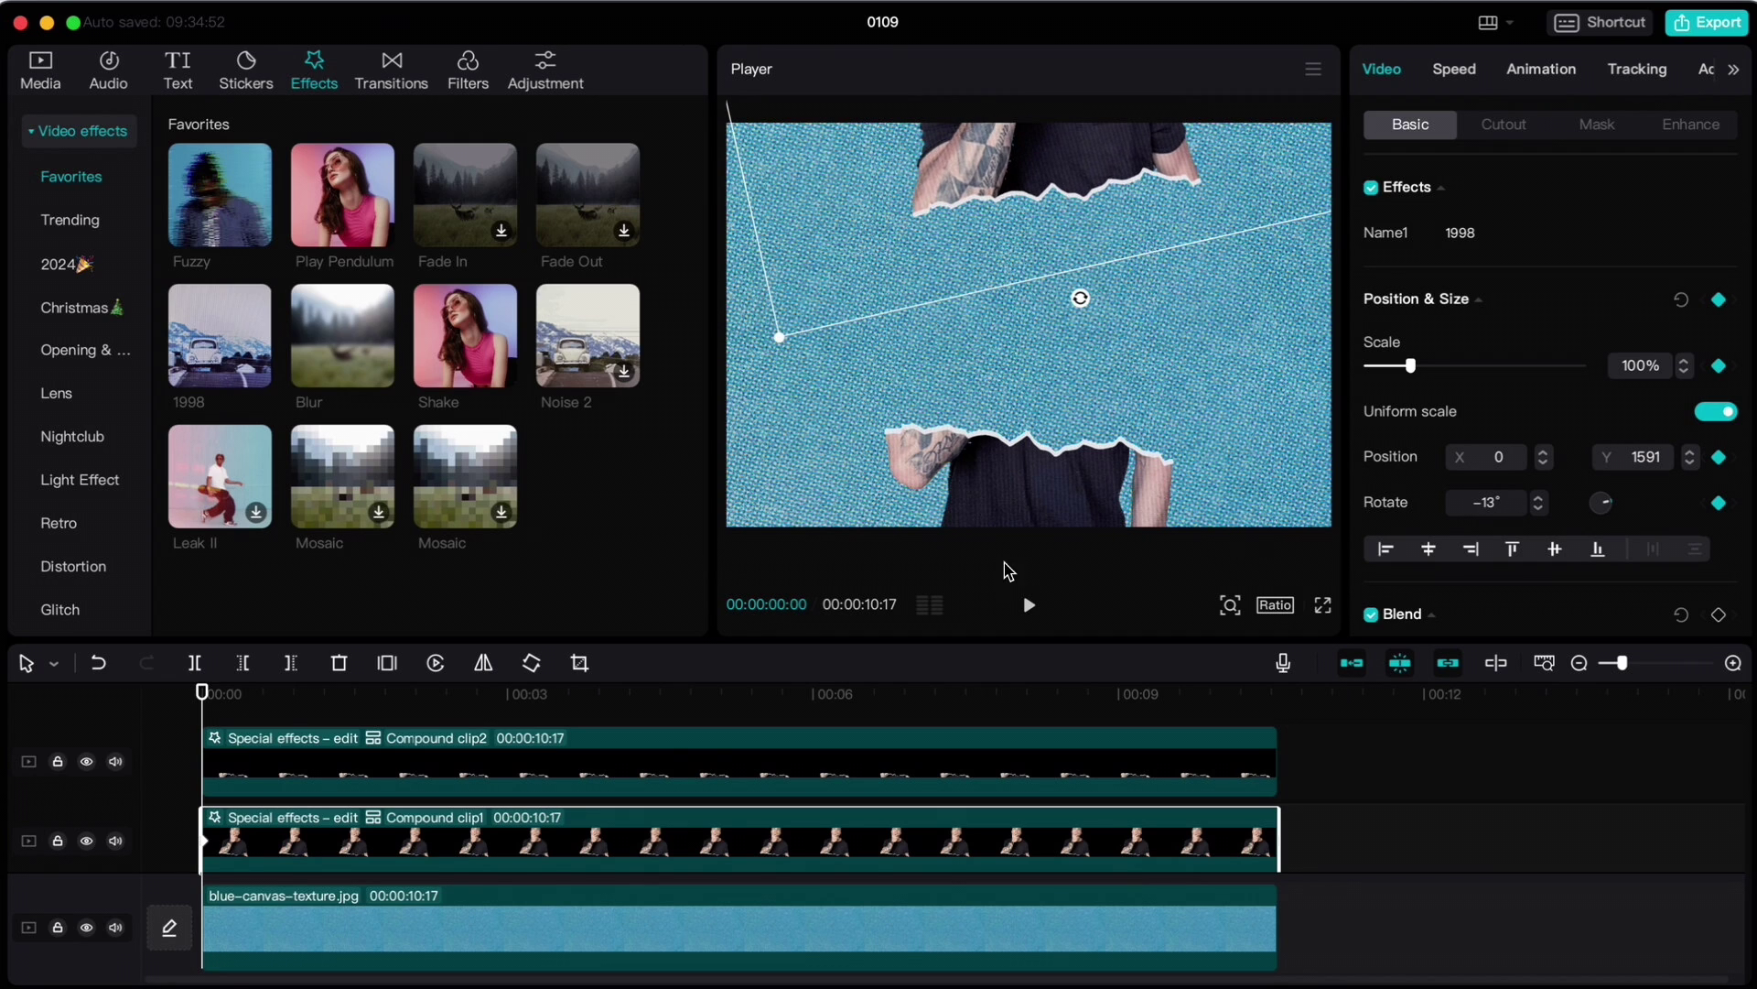
# Tilt Compound clip2 by 10° and move it down to Y -469.
pyautogui.click(523, 764)
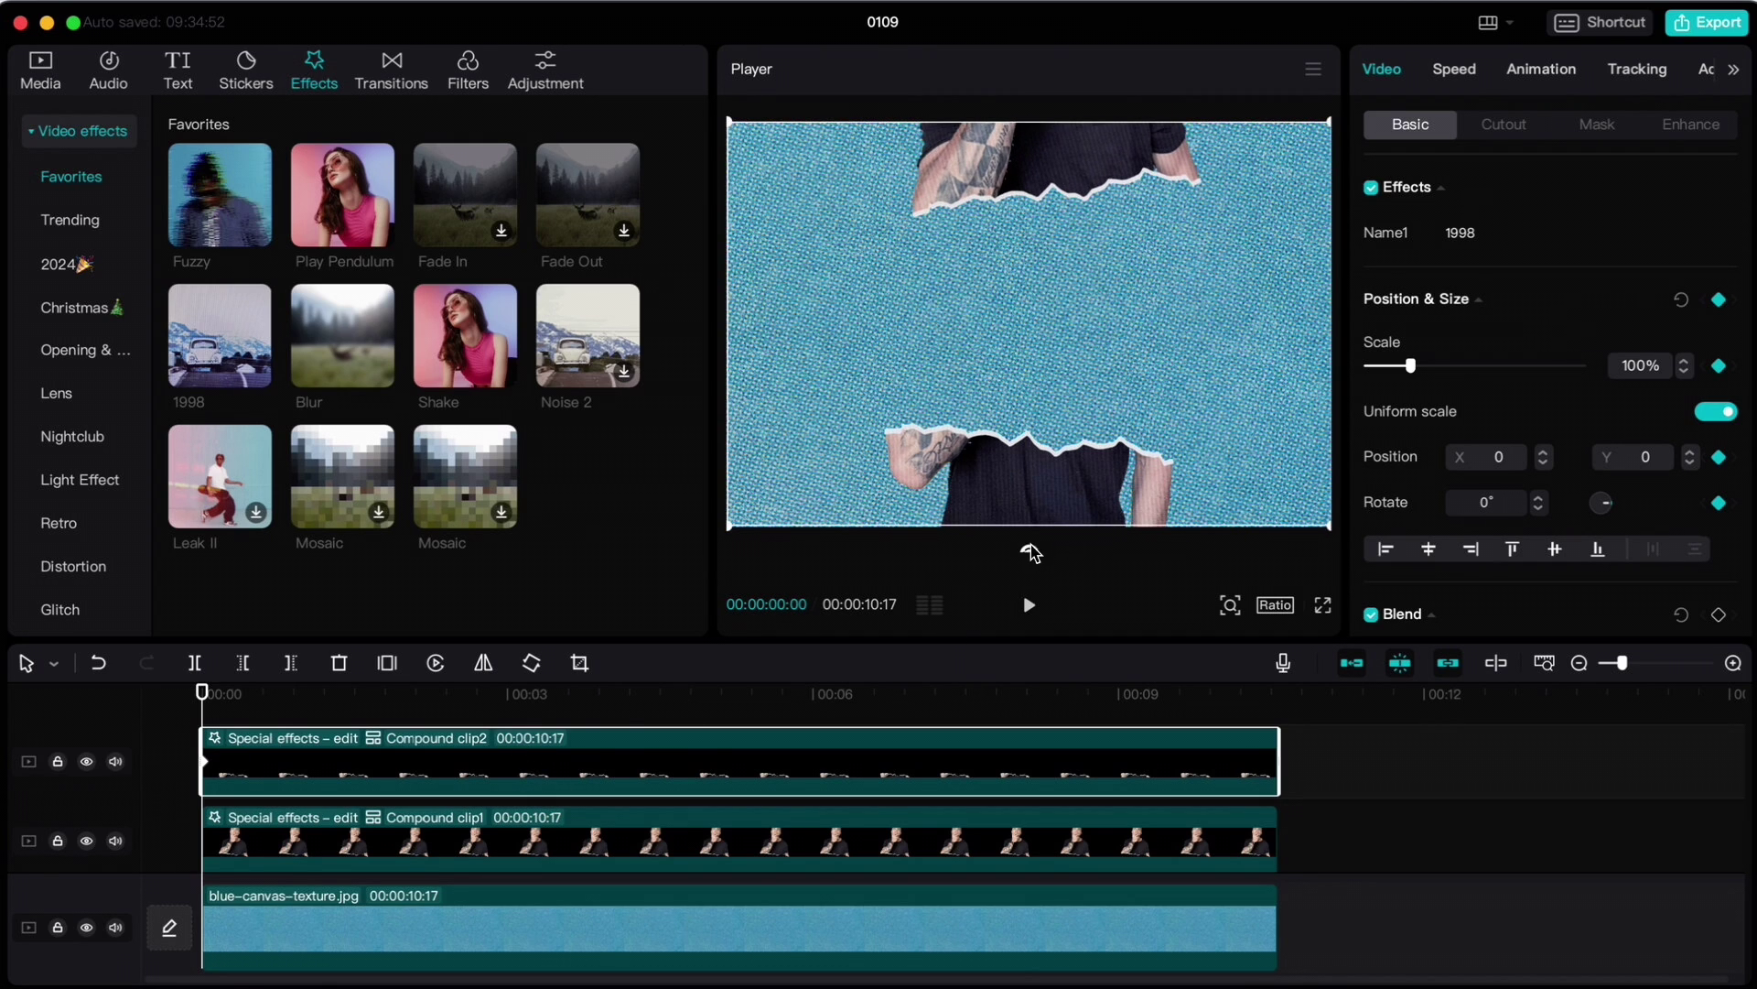
pyautogui.moveTo(1030, 551); pyautogui.dragTo(991, 546)
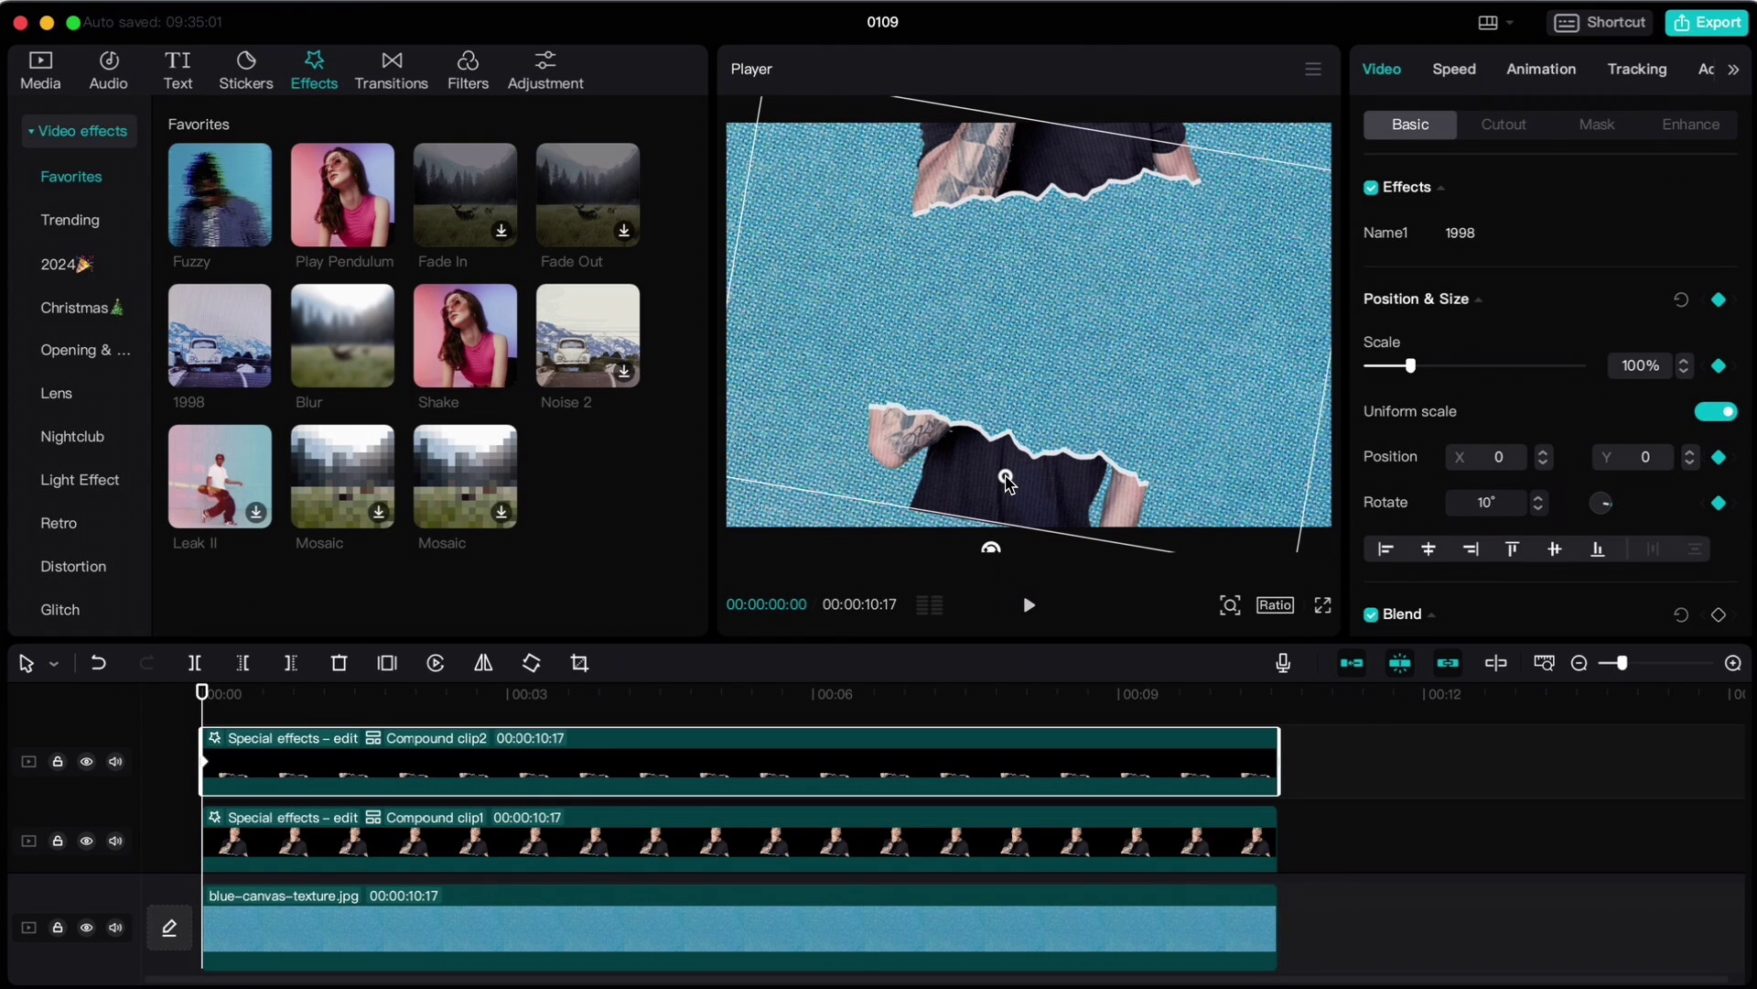
pyautogui.moveTo(1006, 480); pyautogui.dragTo(1000, 562)
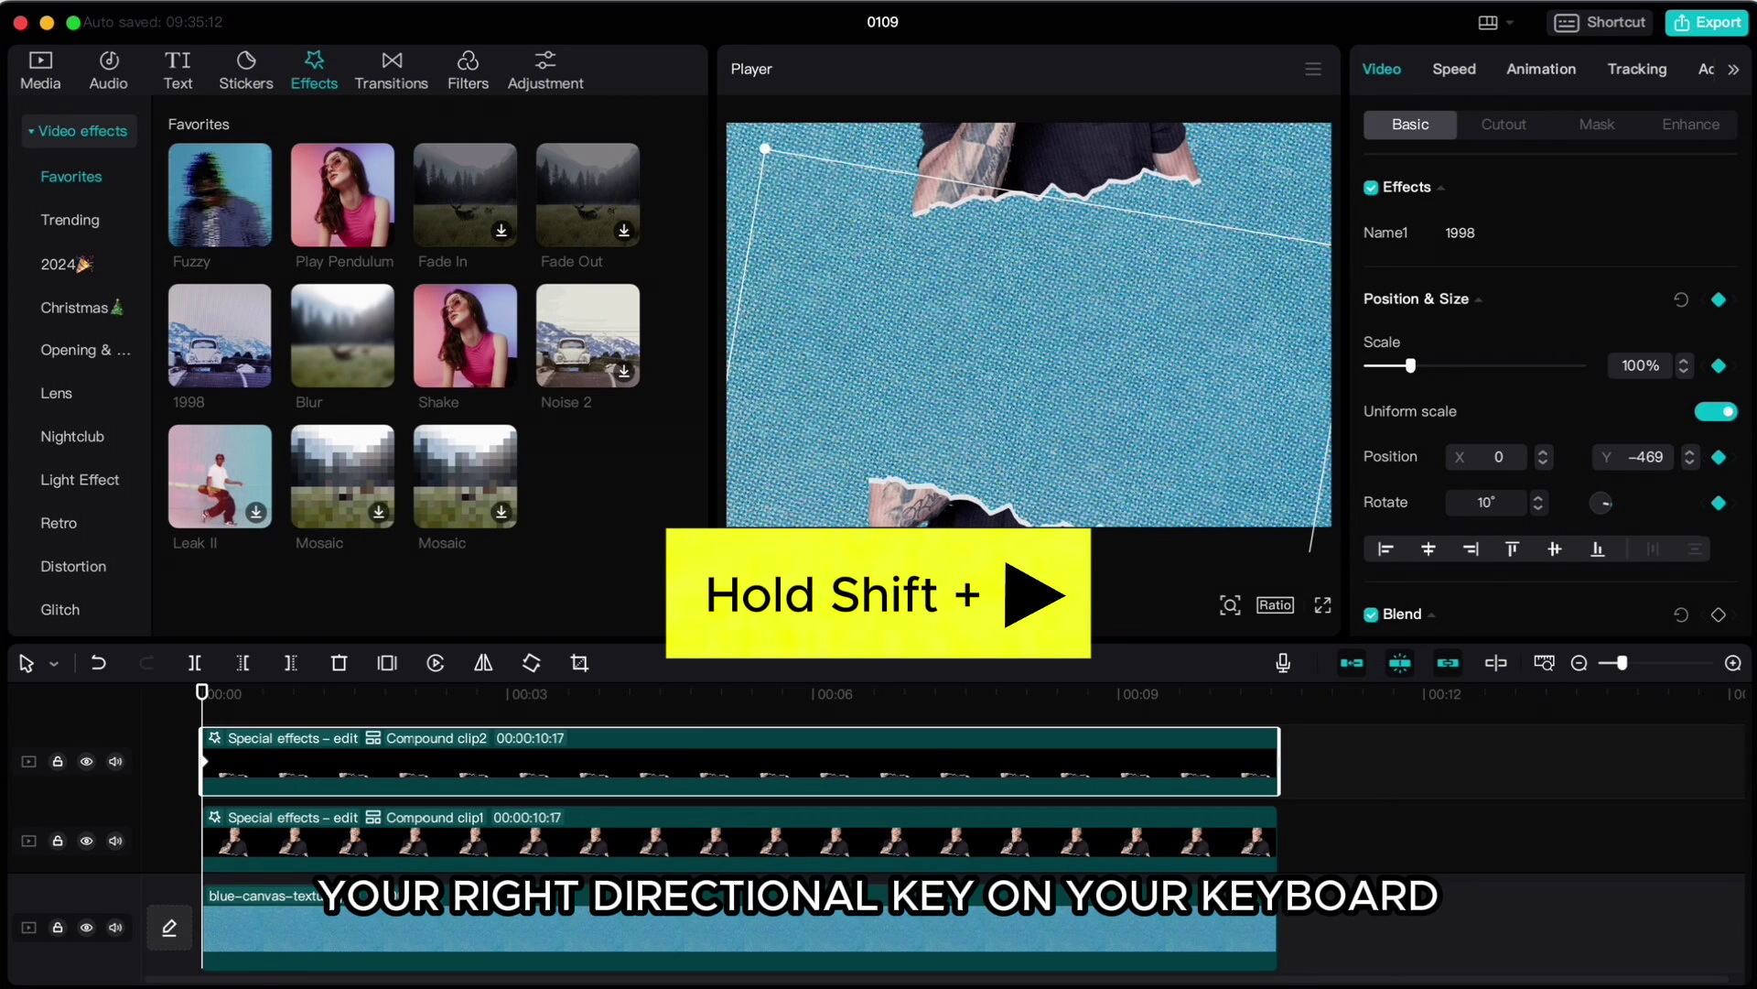
# Jump 10 frames ahead and add holding Position & Size keyframes on both halves.
pyautogui.hotkey('shift', 'Right')
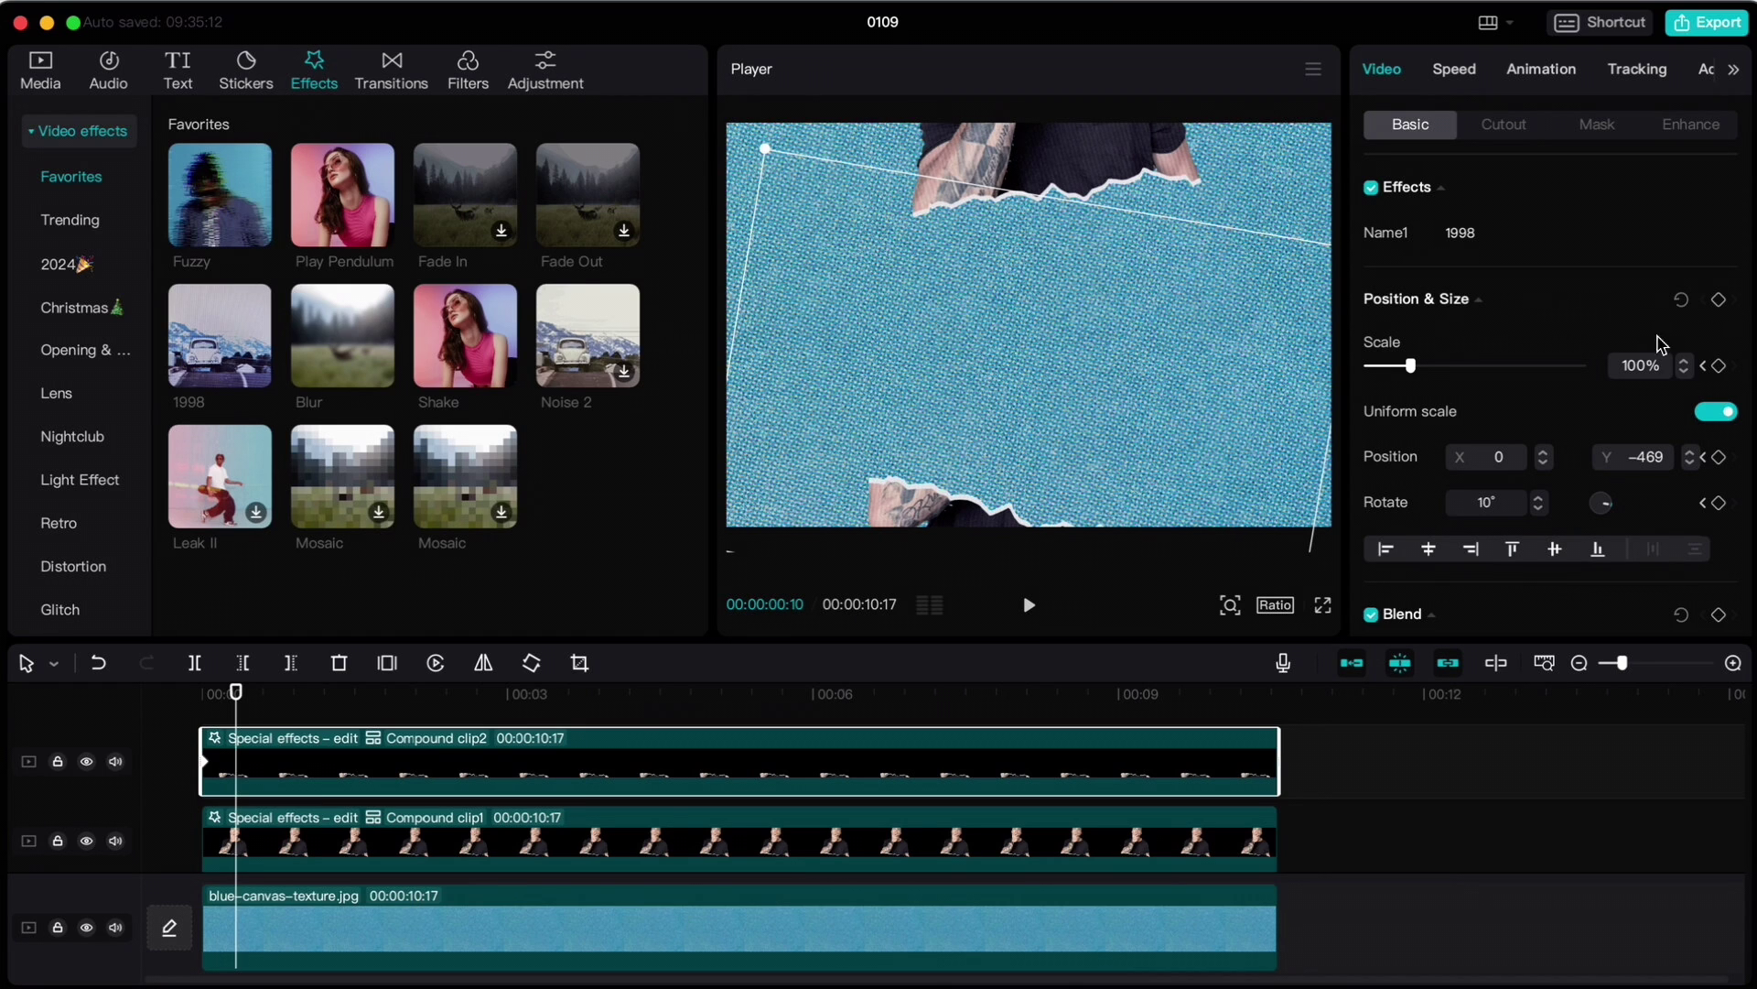
pyautogui.click(1720, 301)
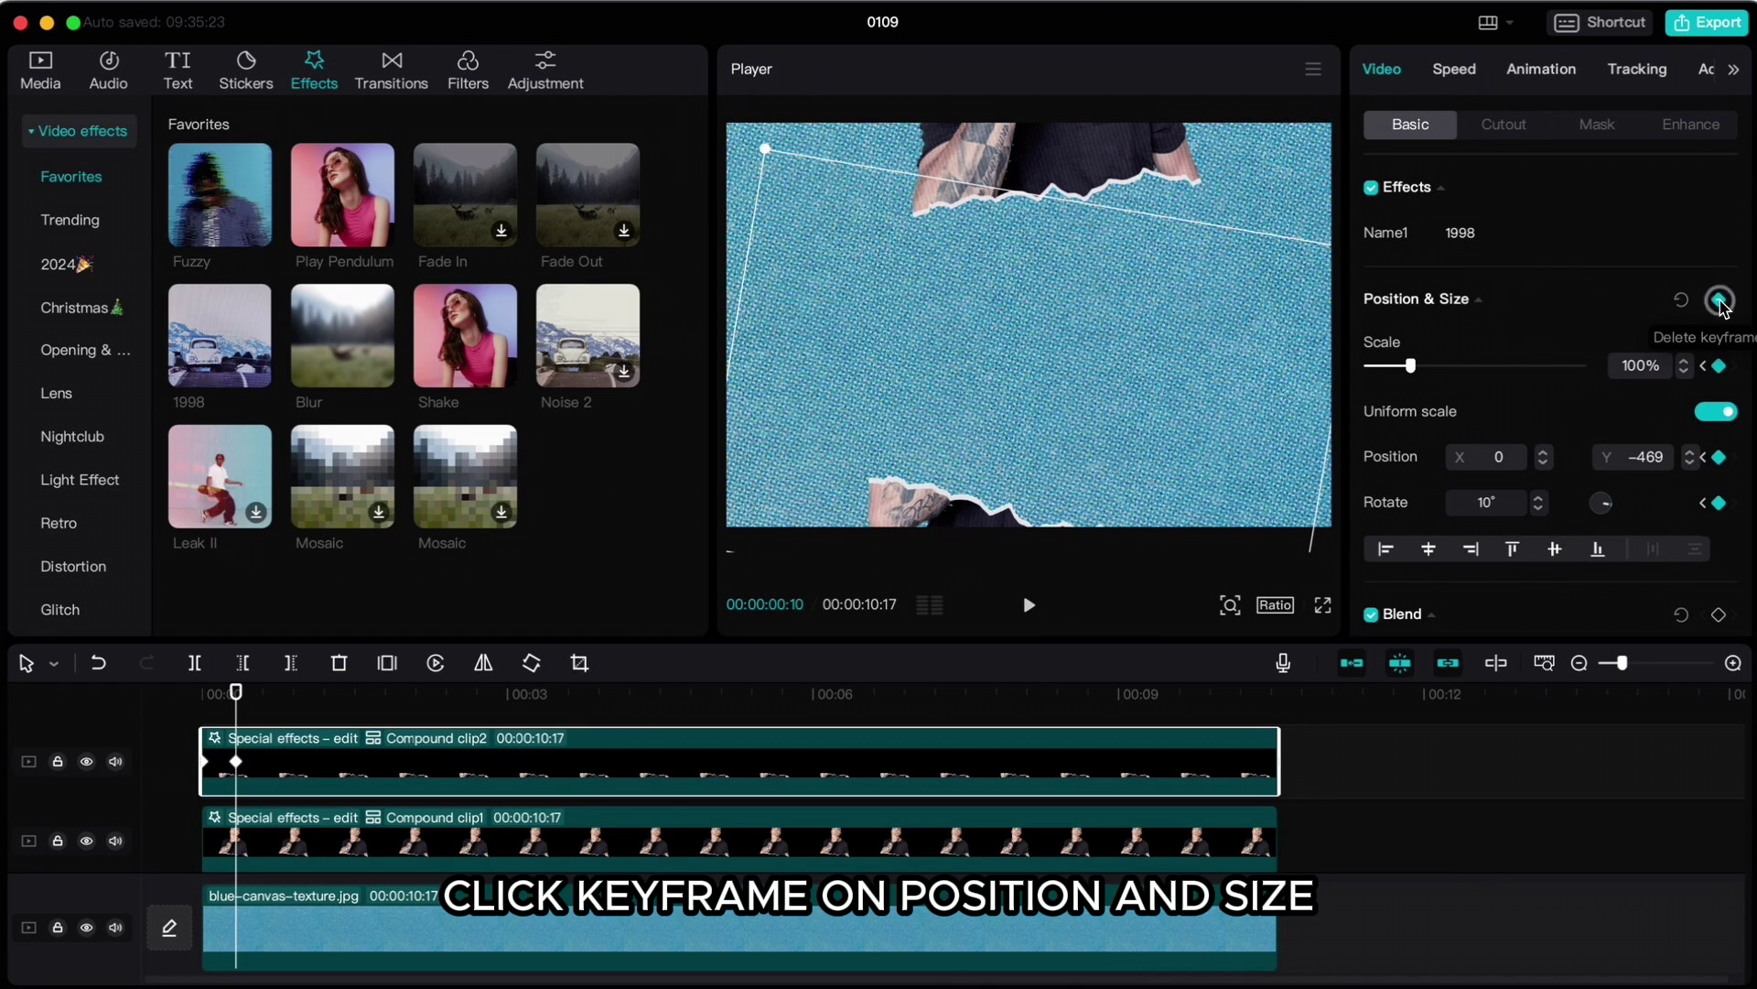
pyautogui.click(579, 829)
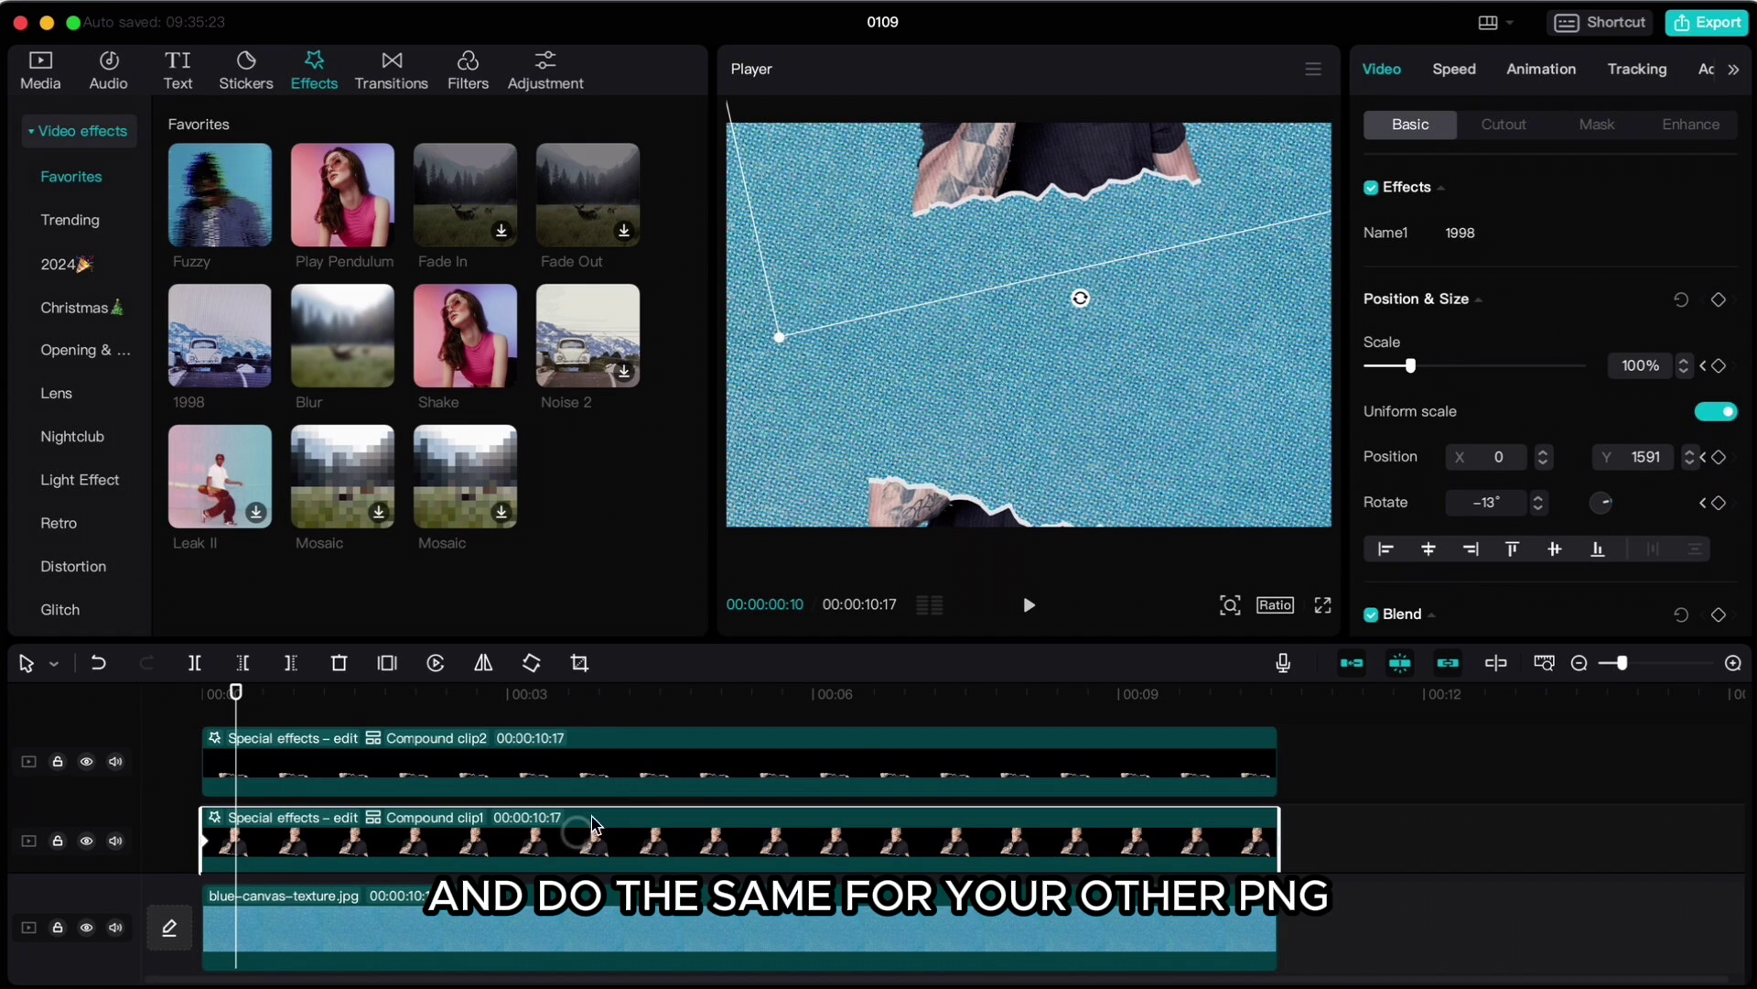
pyautogui.click(1721, 304)
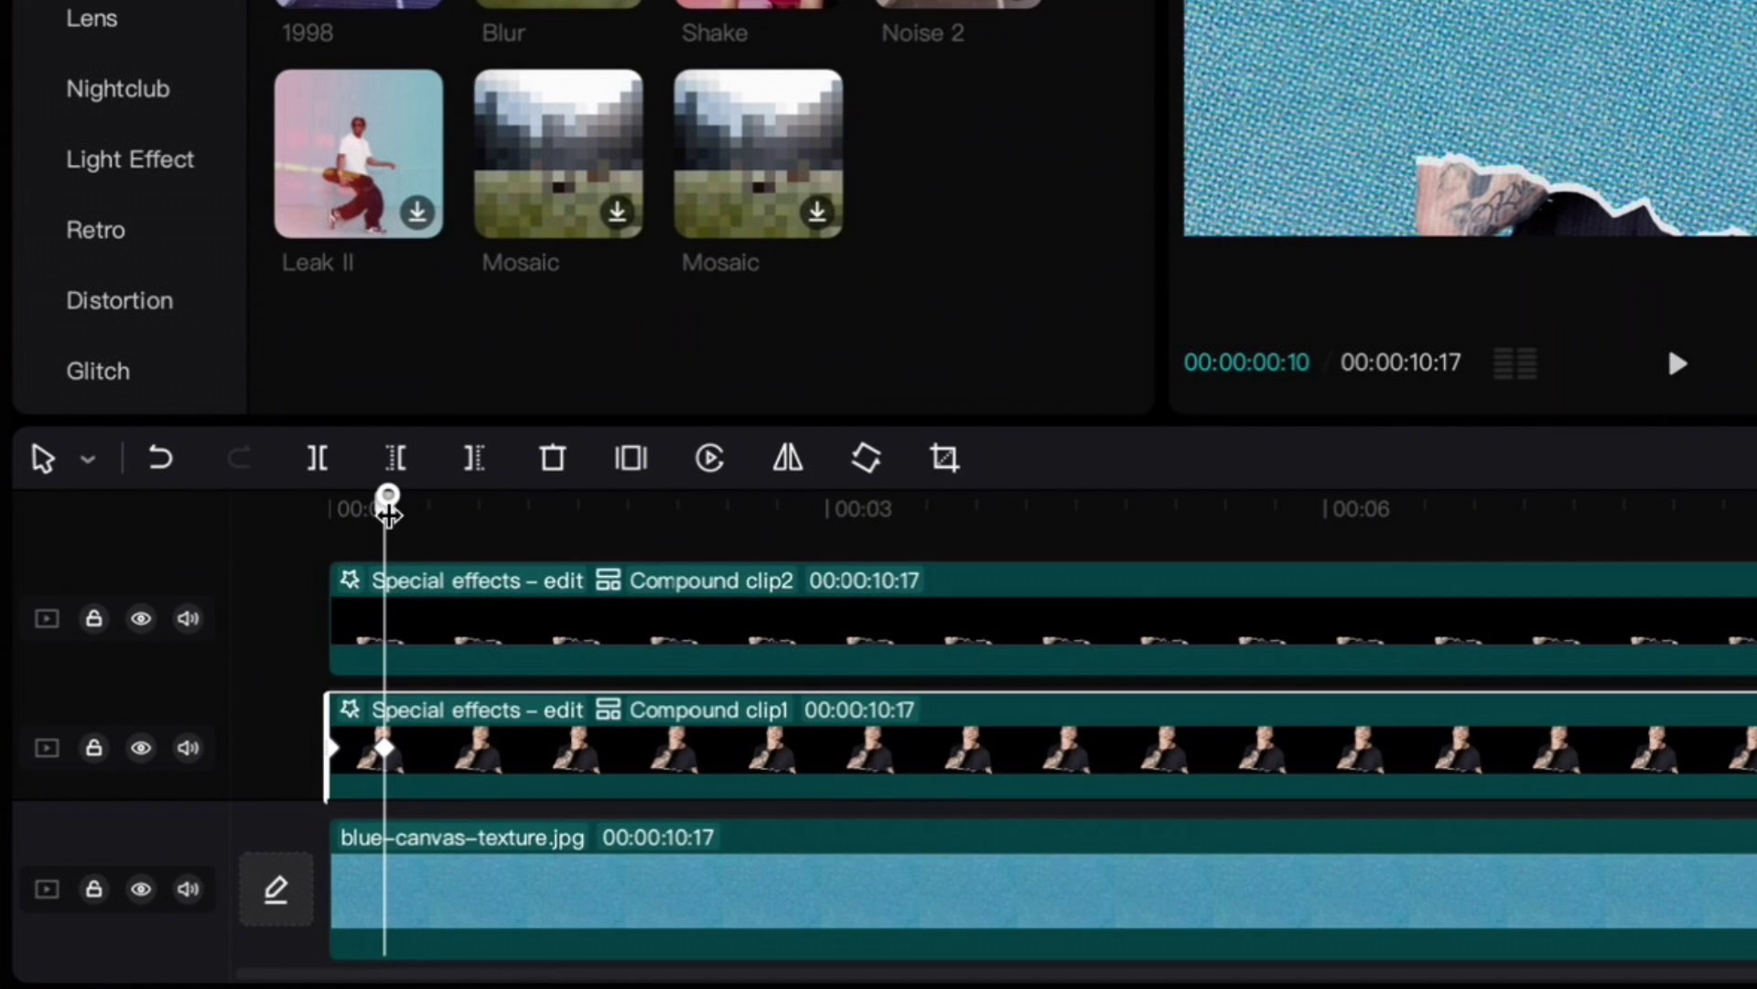
# At frame 12, lower and straighten the upper half, and raise the lower half to Y -271 at 0°.
pyautogui.moveTo(395, 509); pyautogui.dragTo(407, 509)
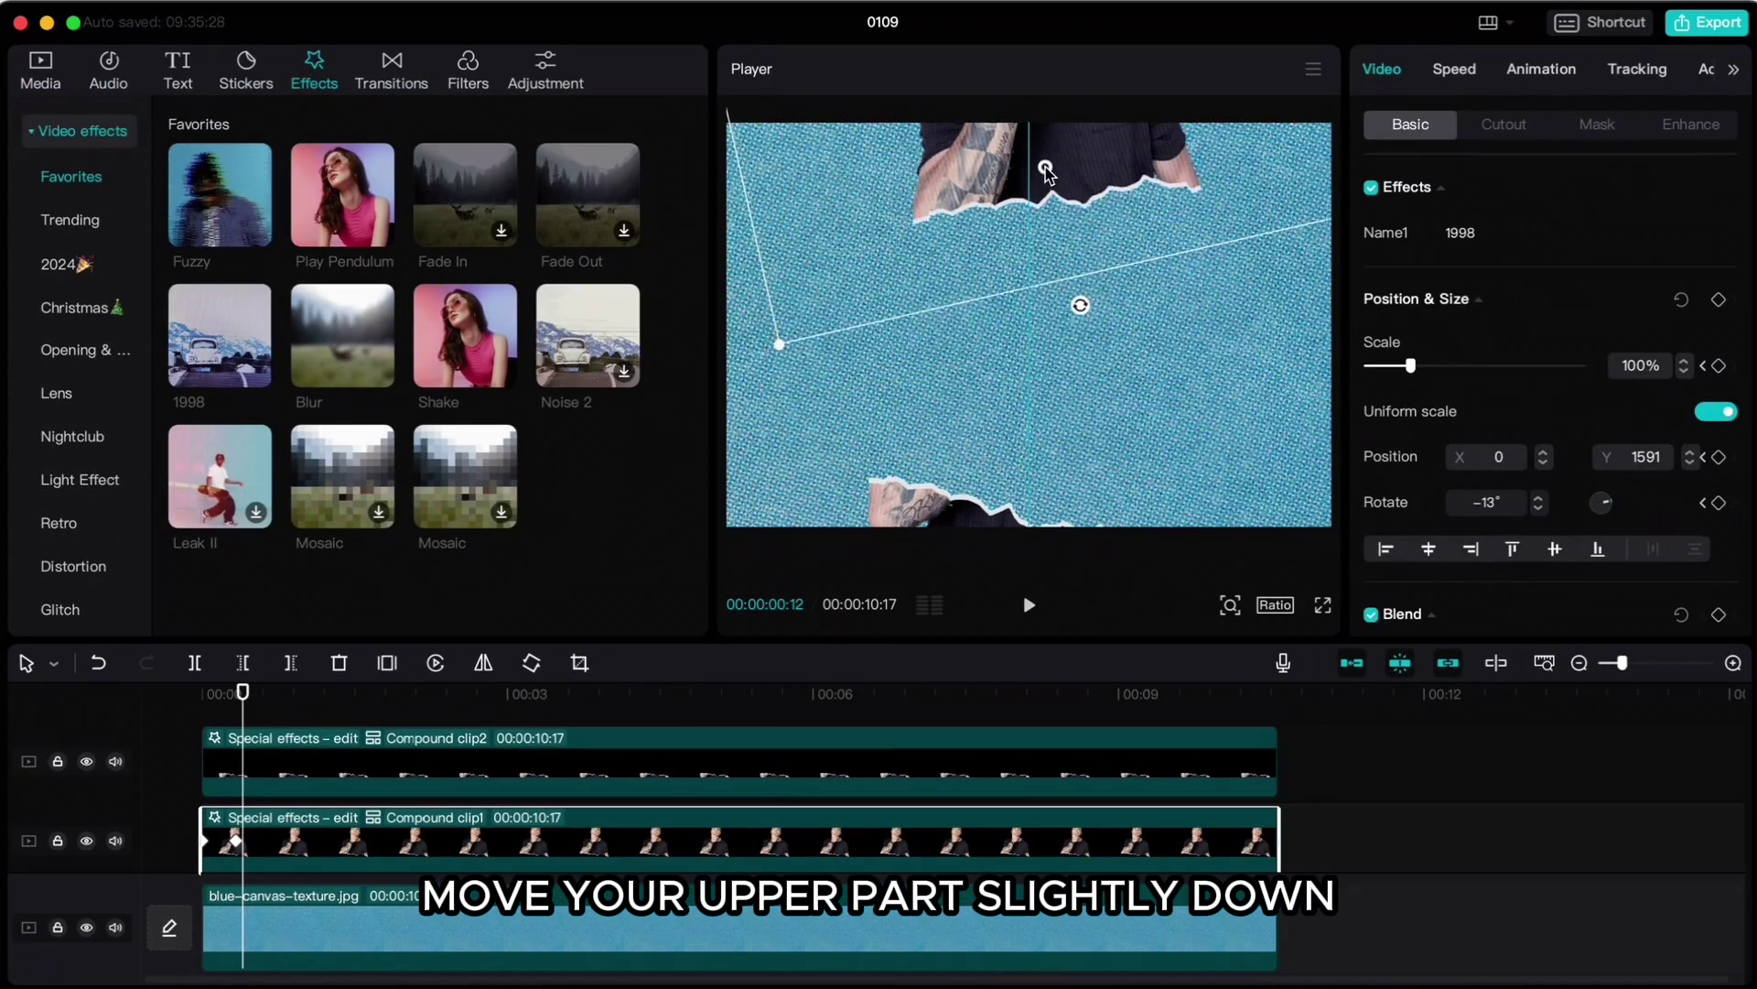
pyautogui.moveTo(1046, 171); pyautogui.dragTo(1043, 204)
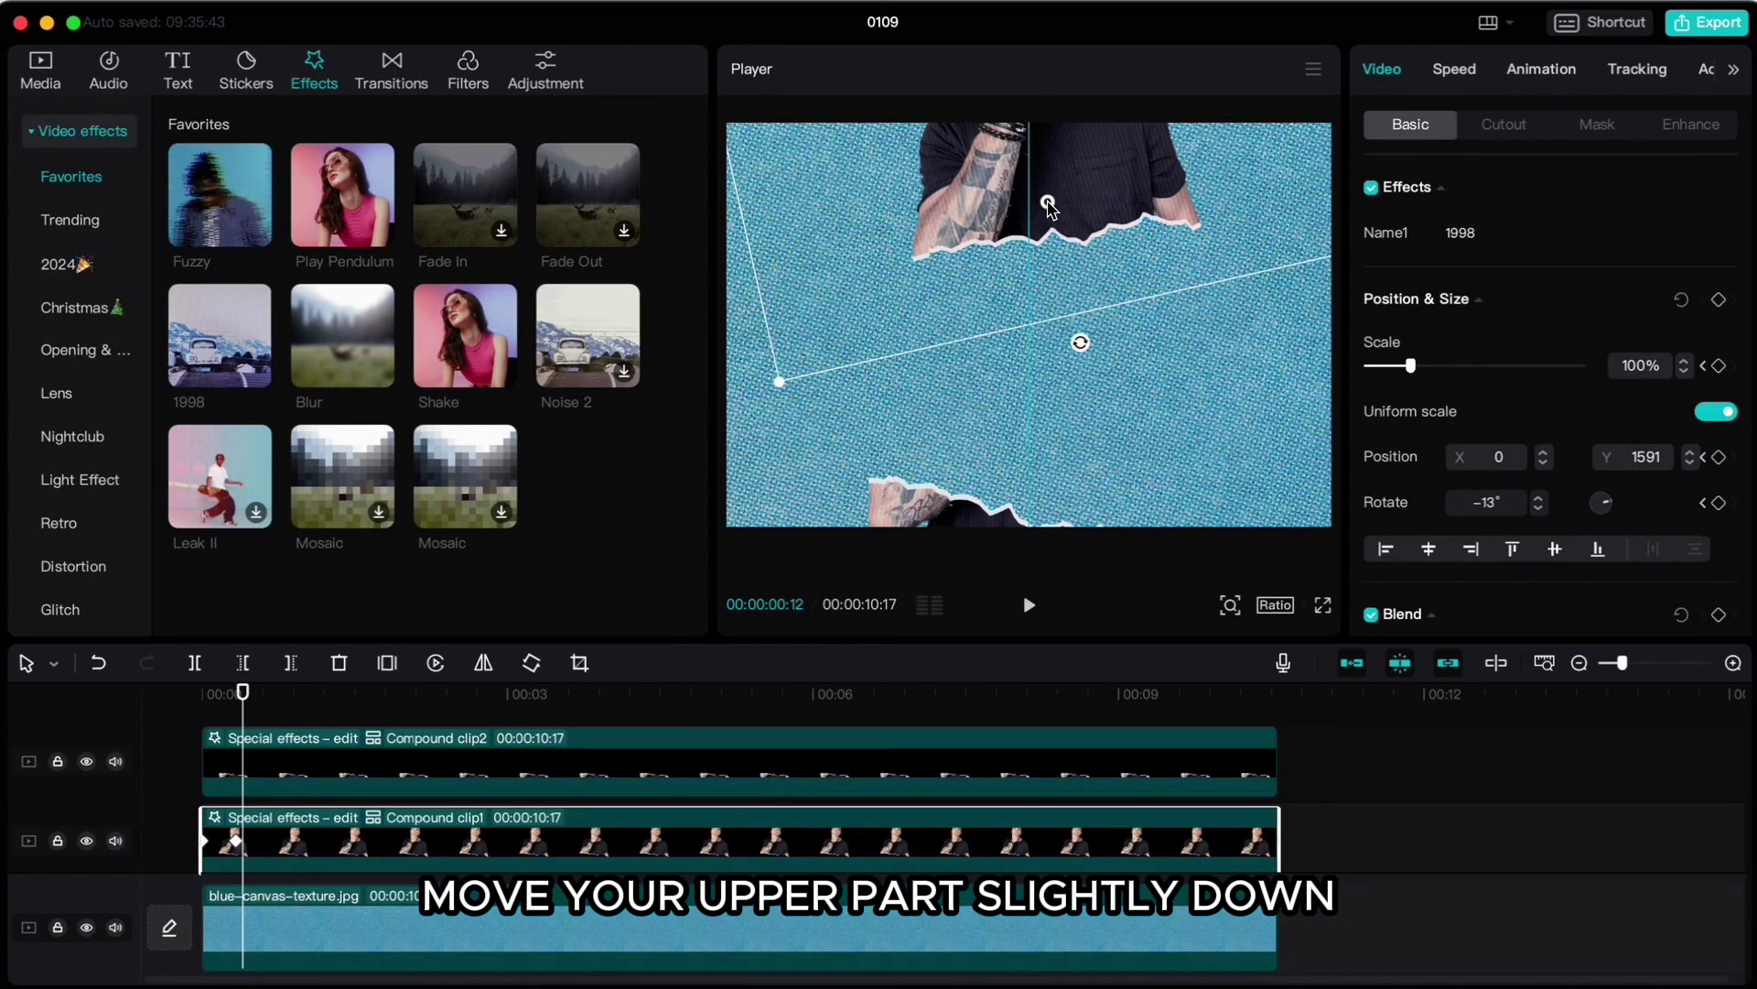
pyautogui.moveTo(1078, 345); pyautogui.dragTo(1044, 346)
pyautogui.moveTo(1046, 175); pyautogui.dragTo(1050, 206)
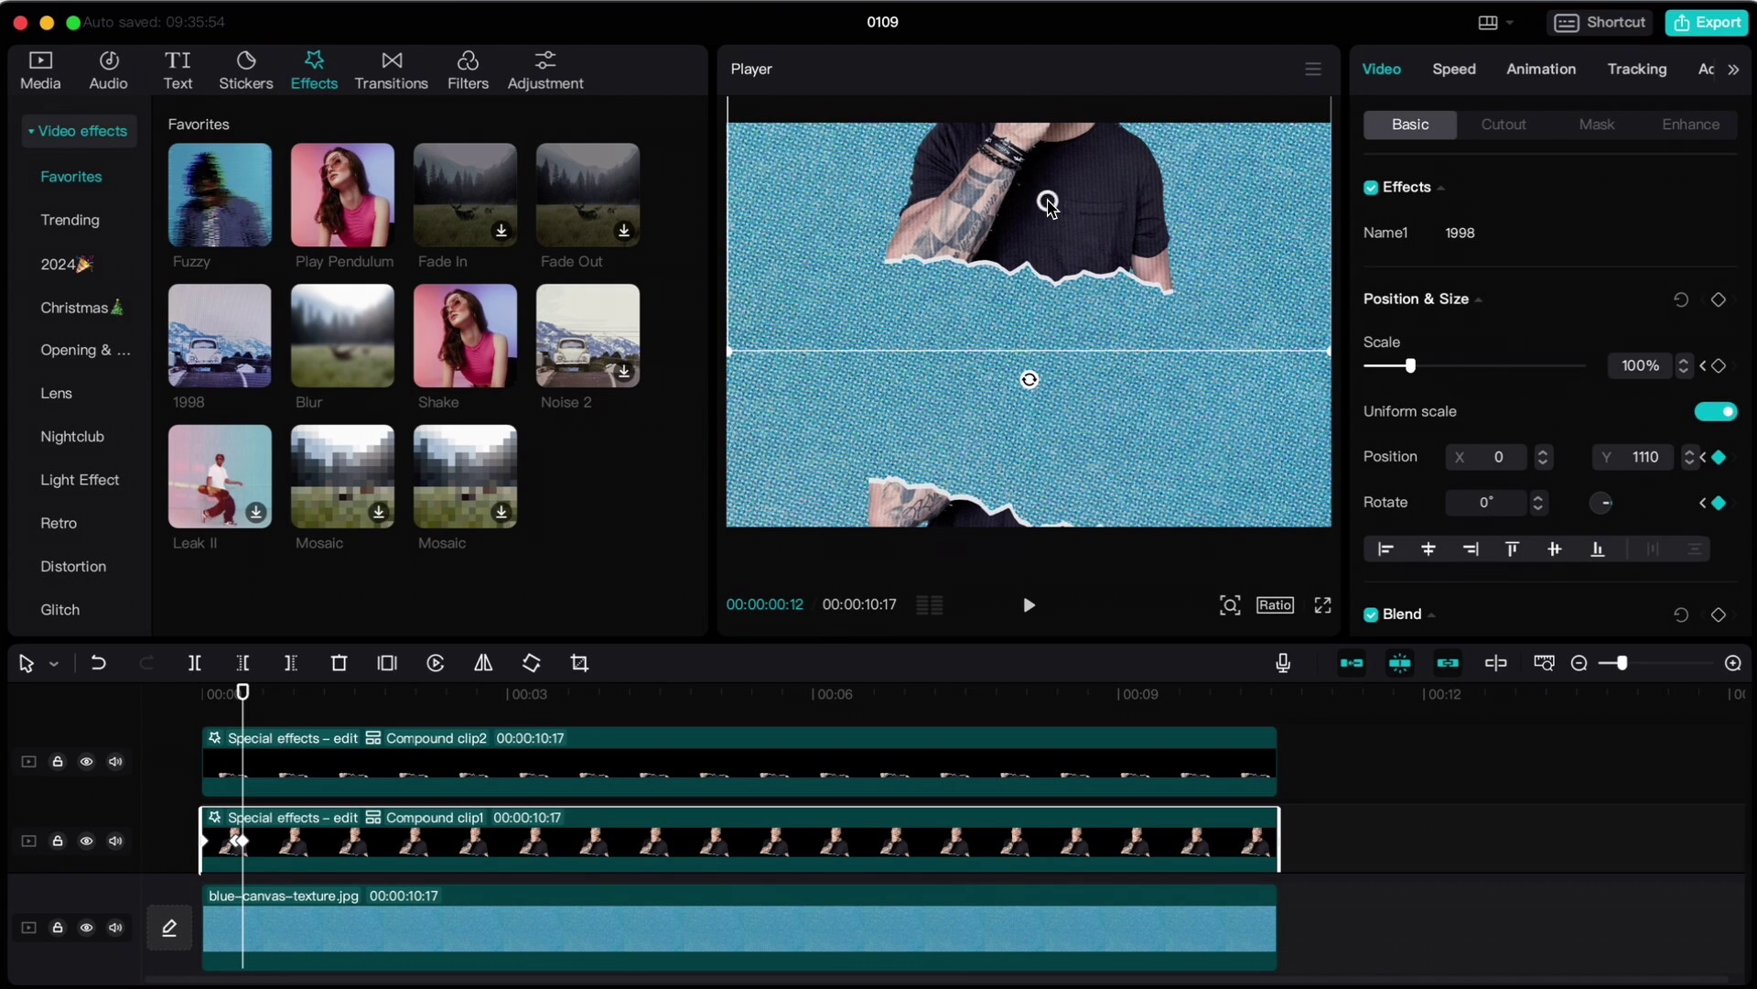
pyautogui.click(586, 752)
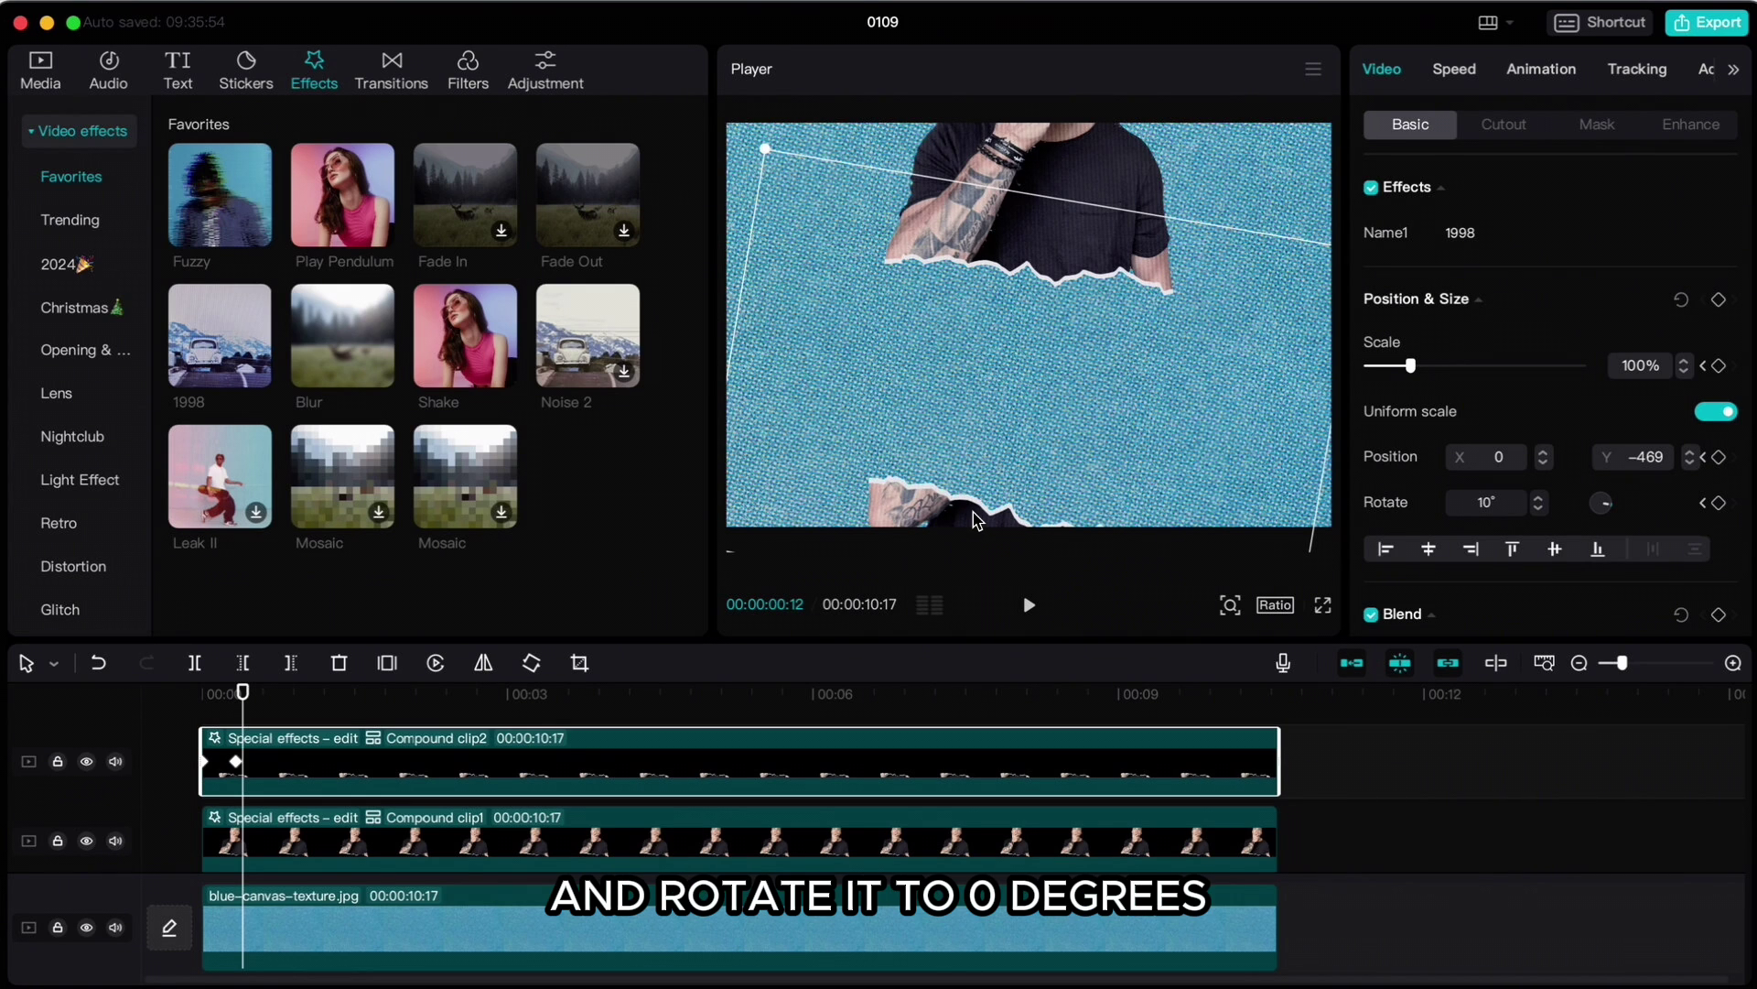
pyautogui.moveTo(975, 511)
pyautogui.mouseDown()
pyautogui.moveTo(977, 465)
pyautogui.moveTo(1005, 435)
pyautogui.moveTo(1007, 540)
pyautogui.moveTo(1025, 540)
pyautogui.moveTo(1020, 510)
pyautogui.moveTo(1023, 529)
pyautogui.mouseUp()
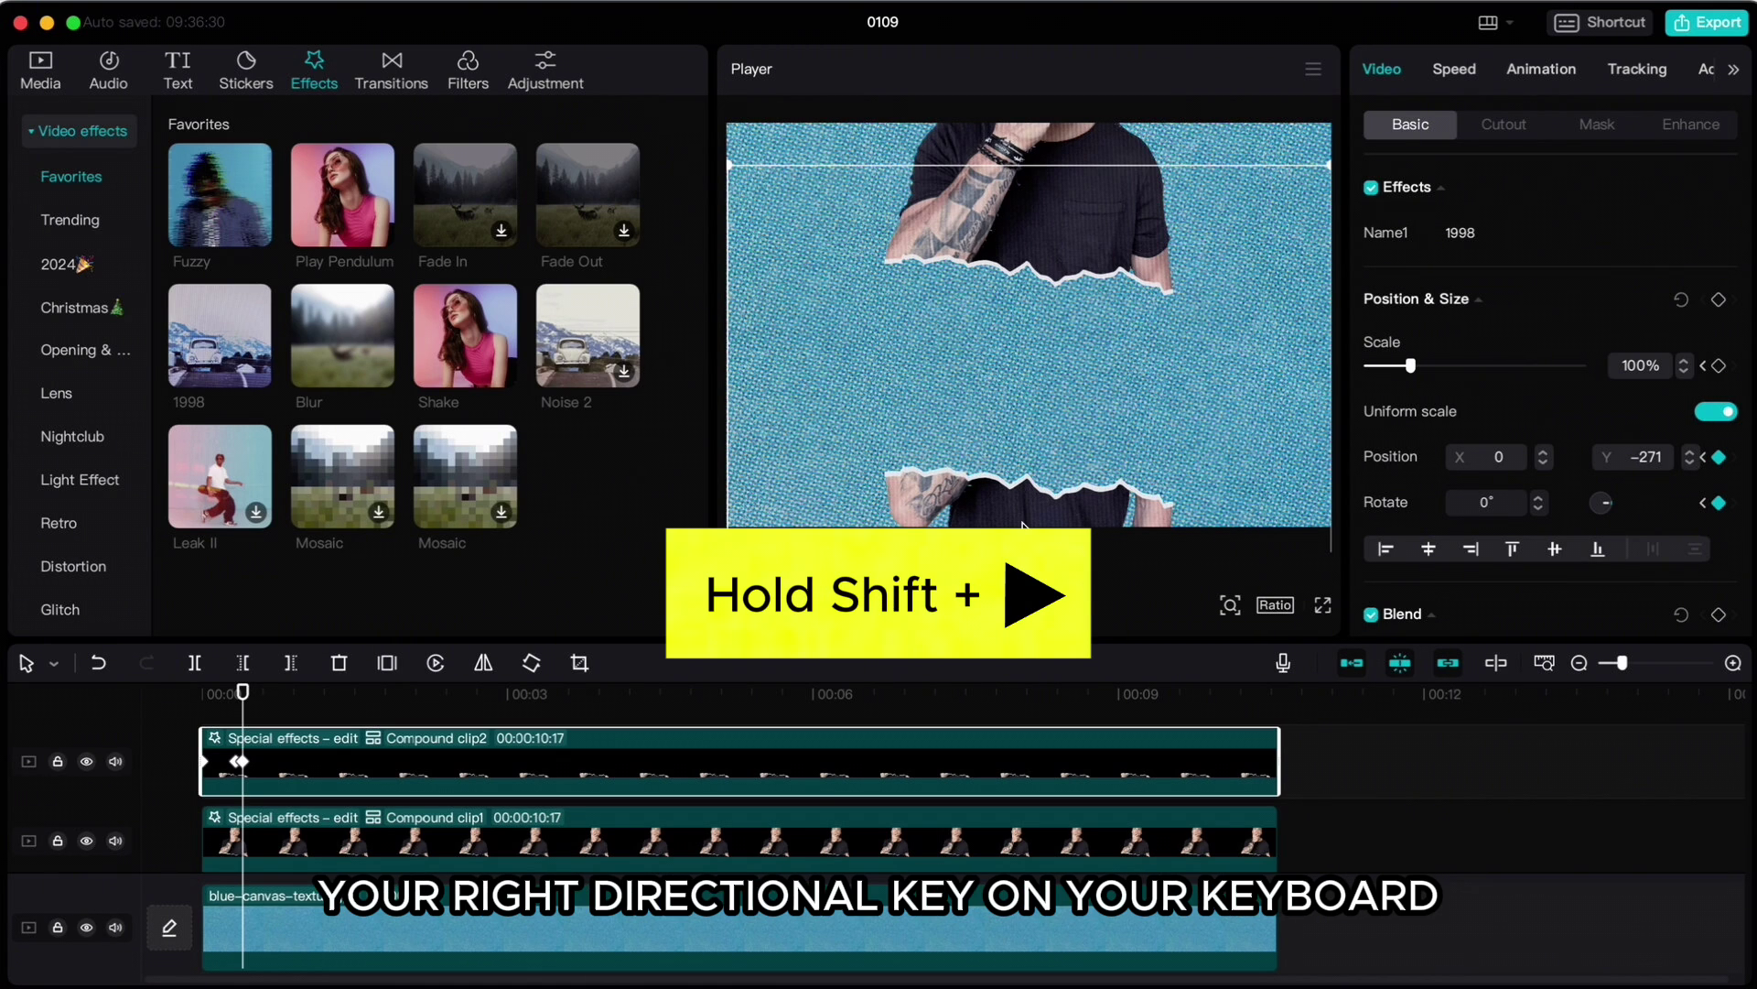
# Jump to frame 22 and add holding Position & Size keyframes on both halves.
pyautogui.hotkey('shift', 'Right')
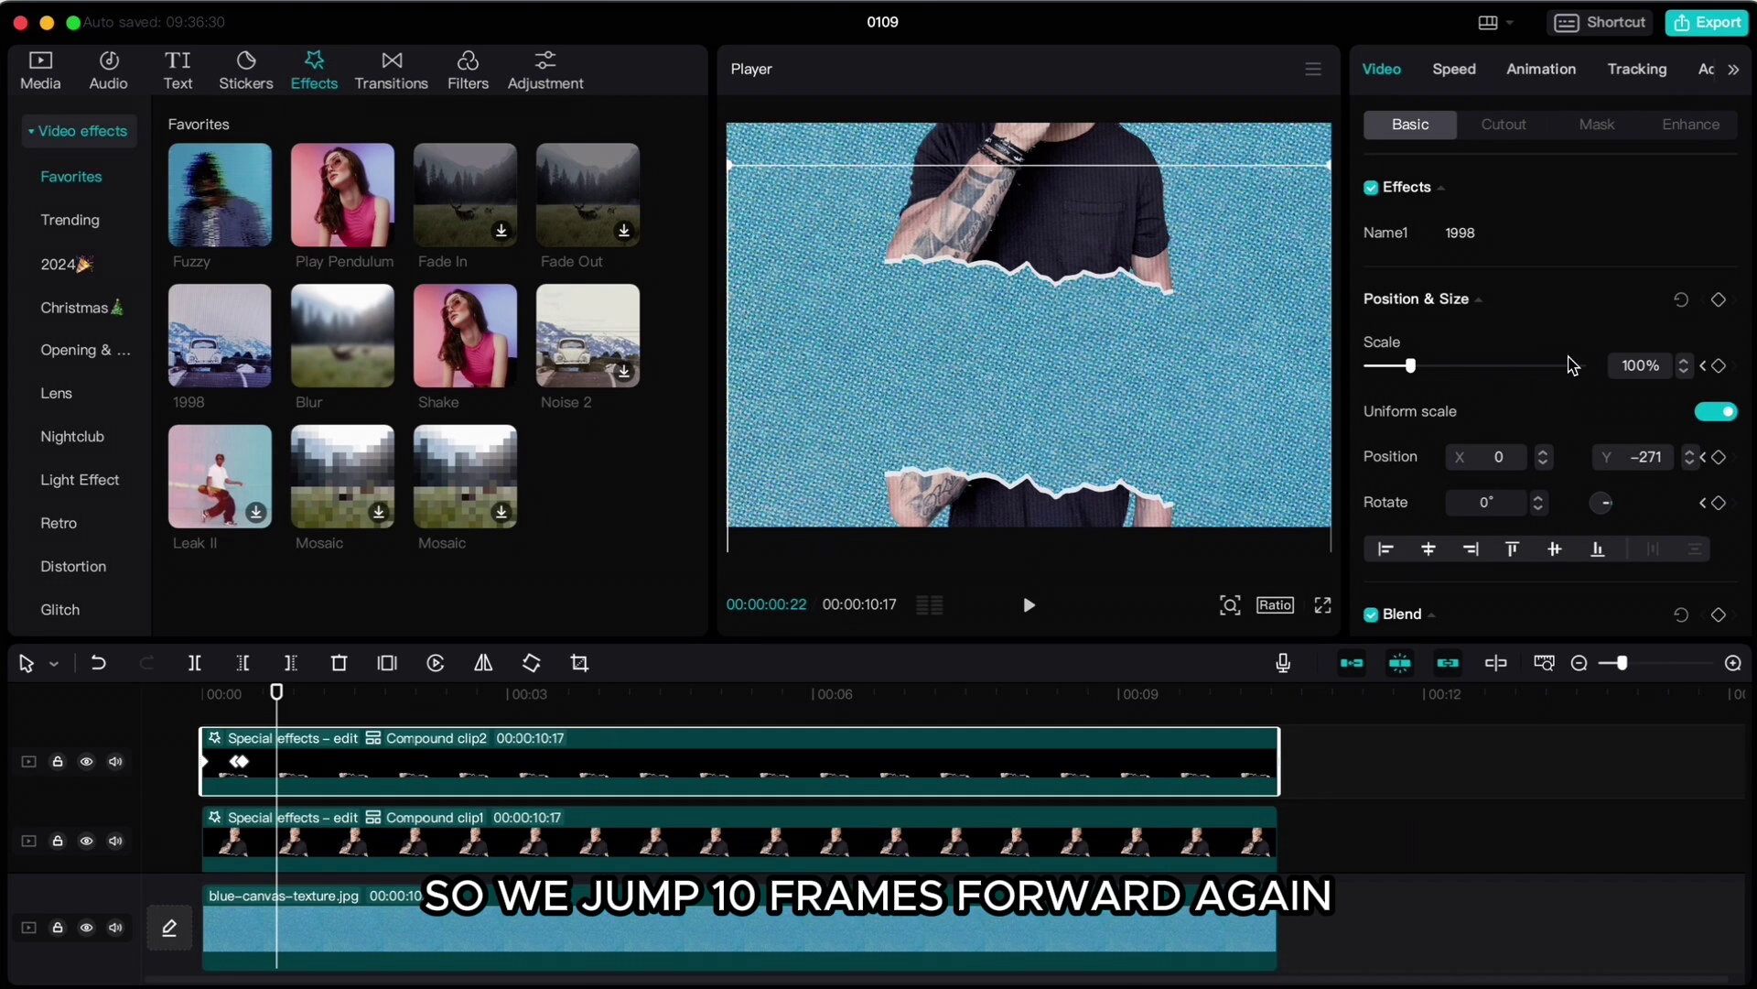
pyautogui.click(1719, 302)
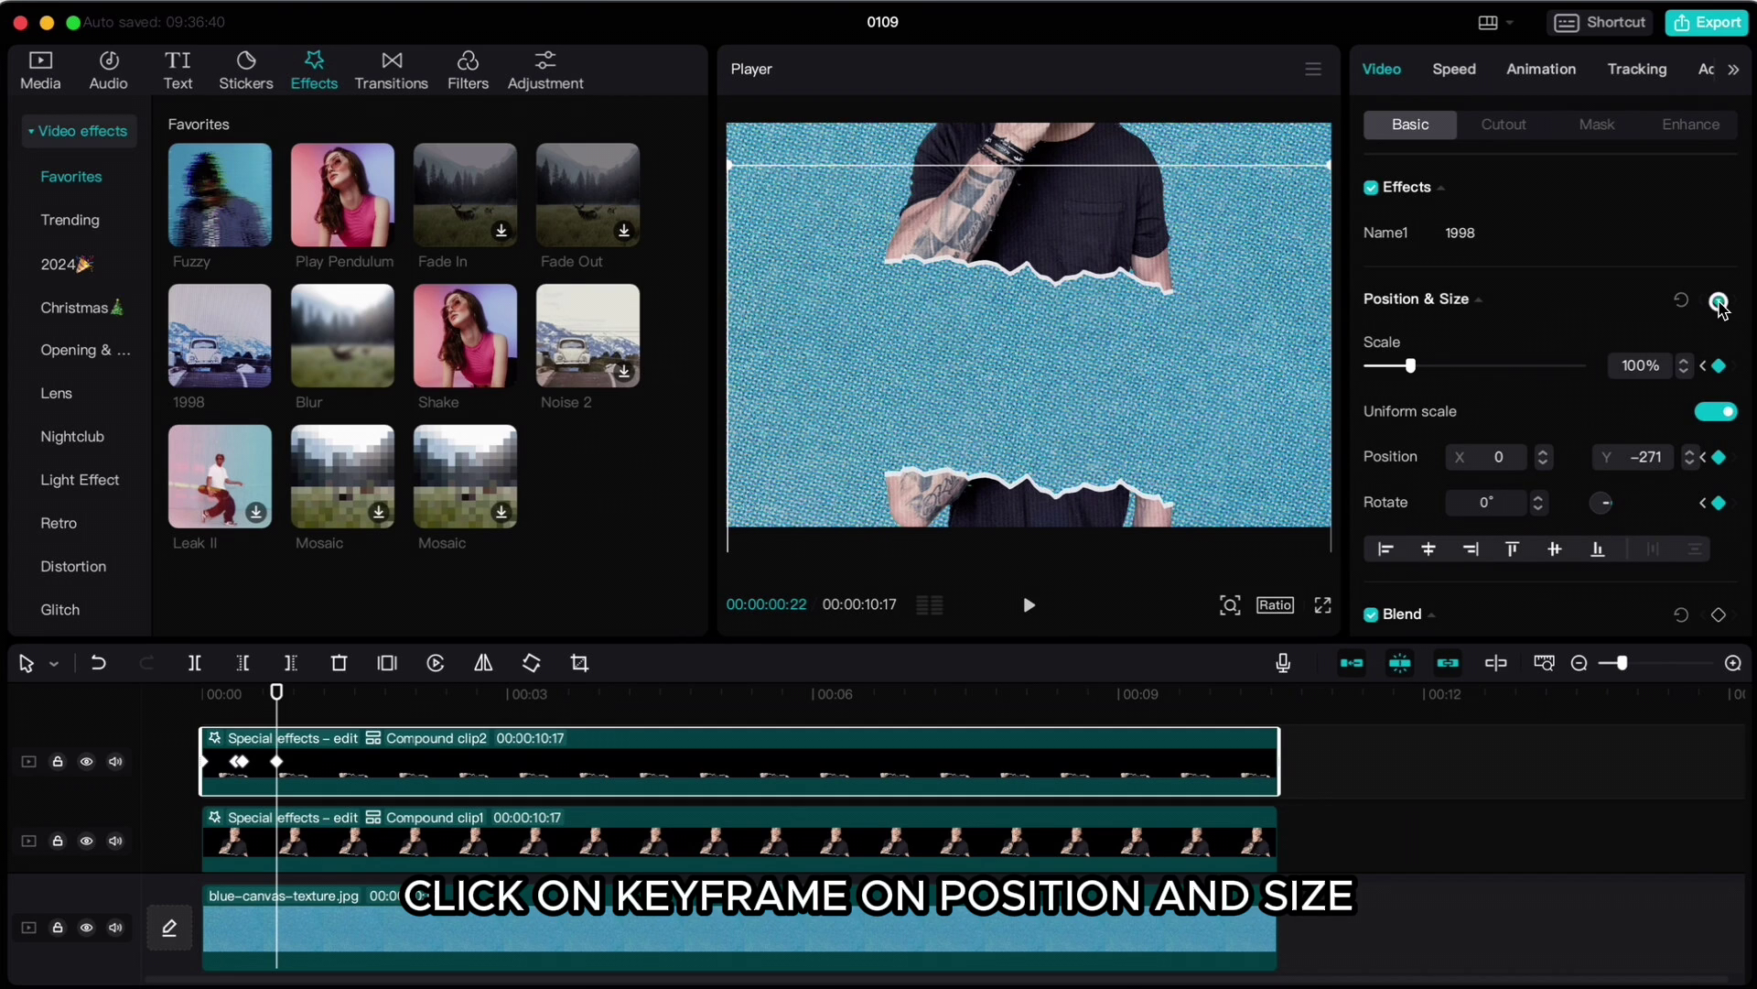
pyautogui.click(529, 851)
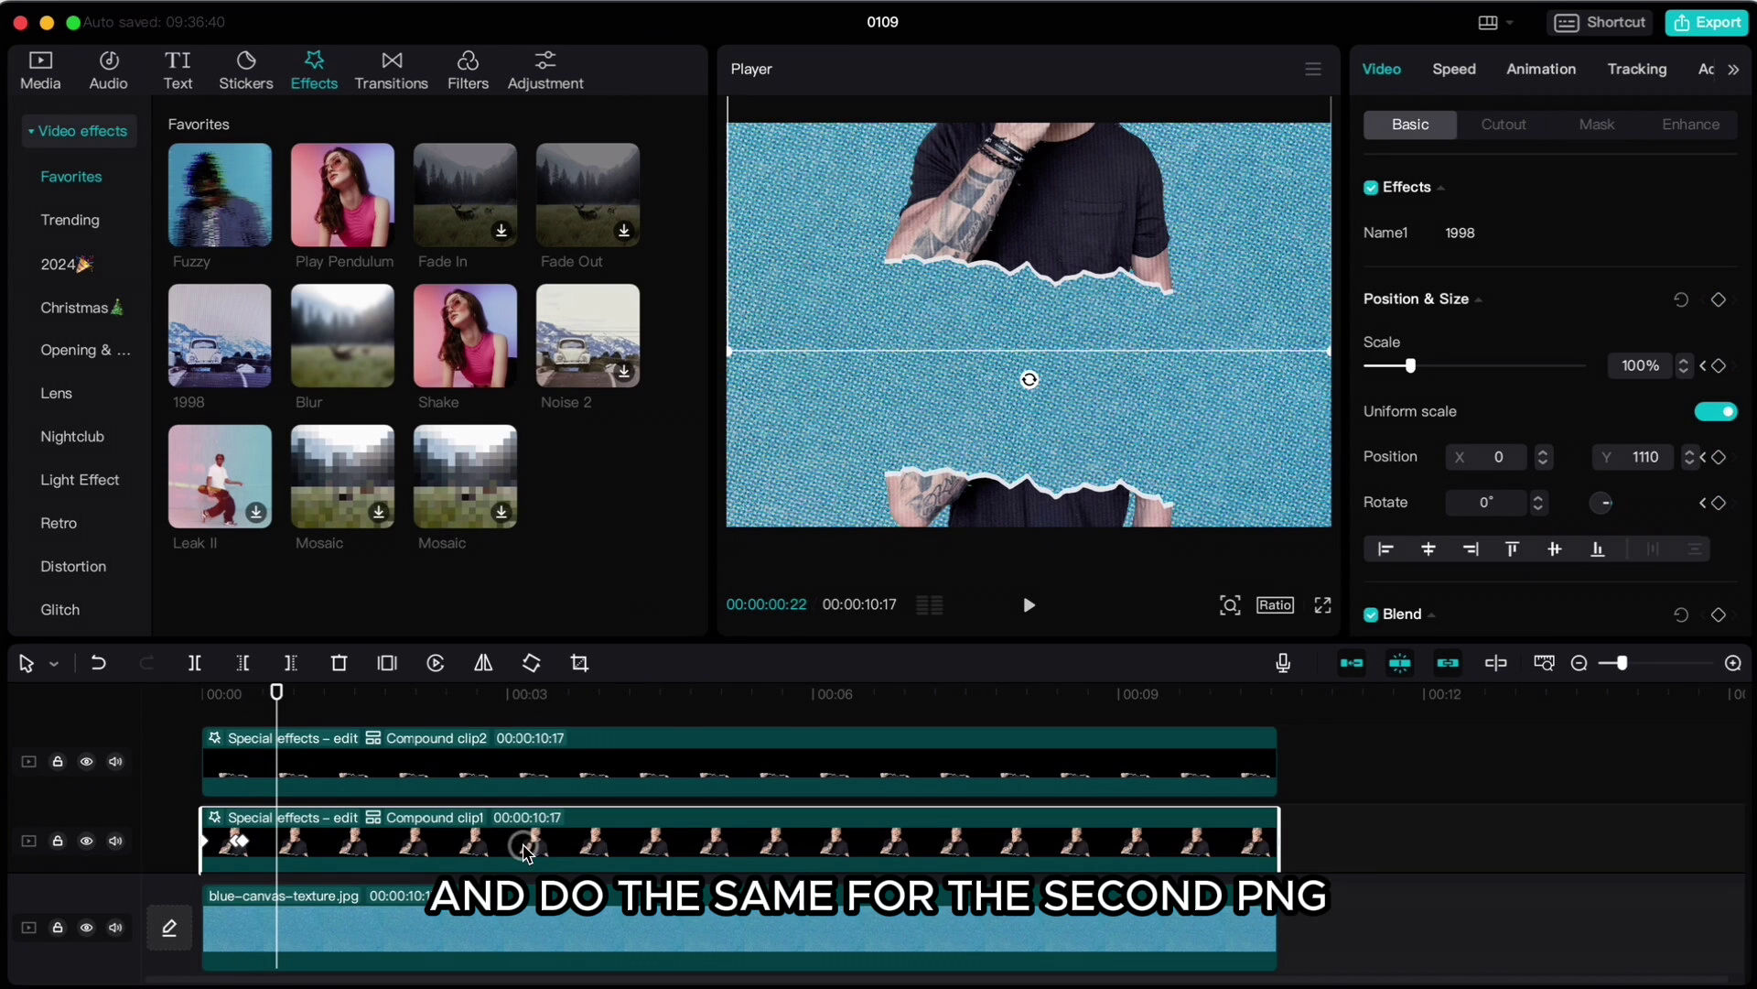
pyautogui.click(1719, 301)
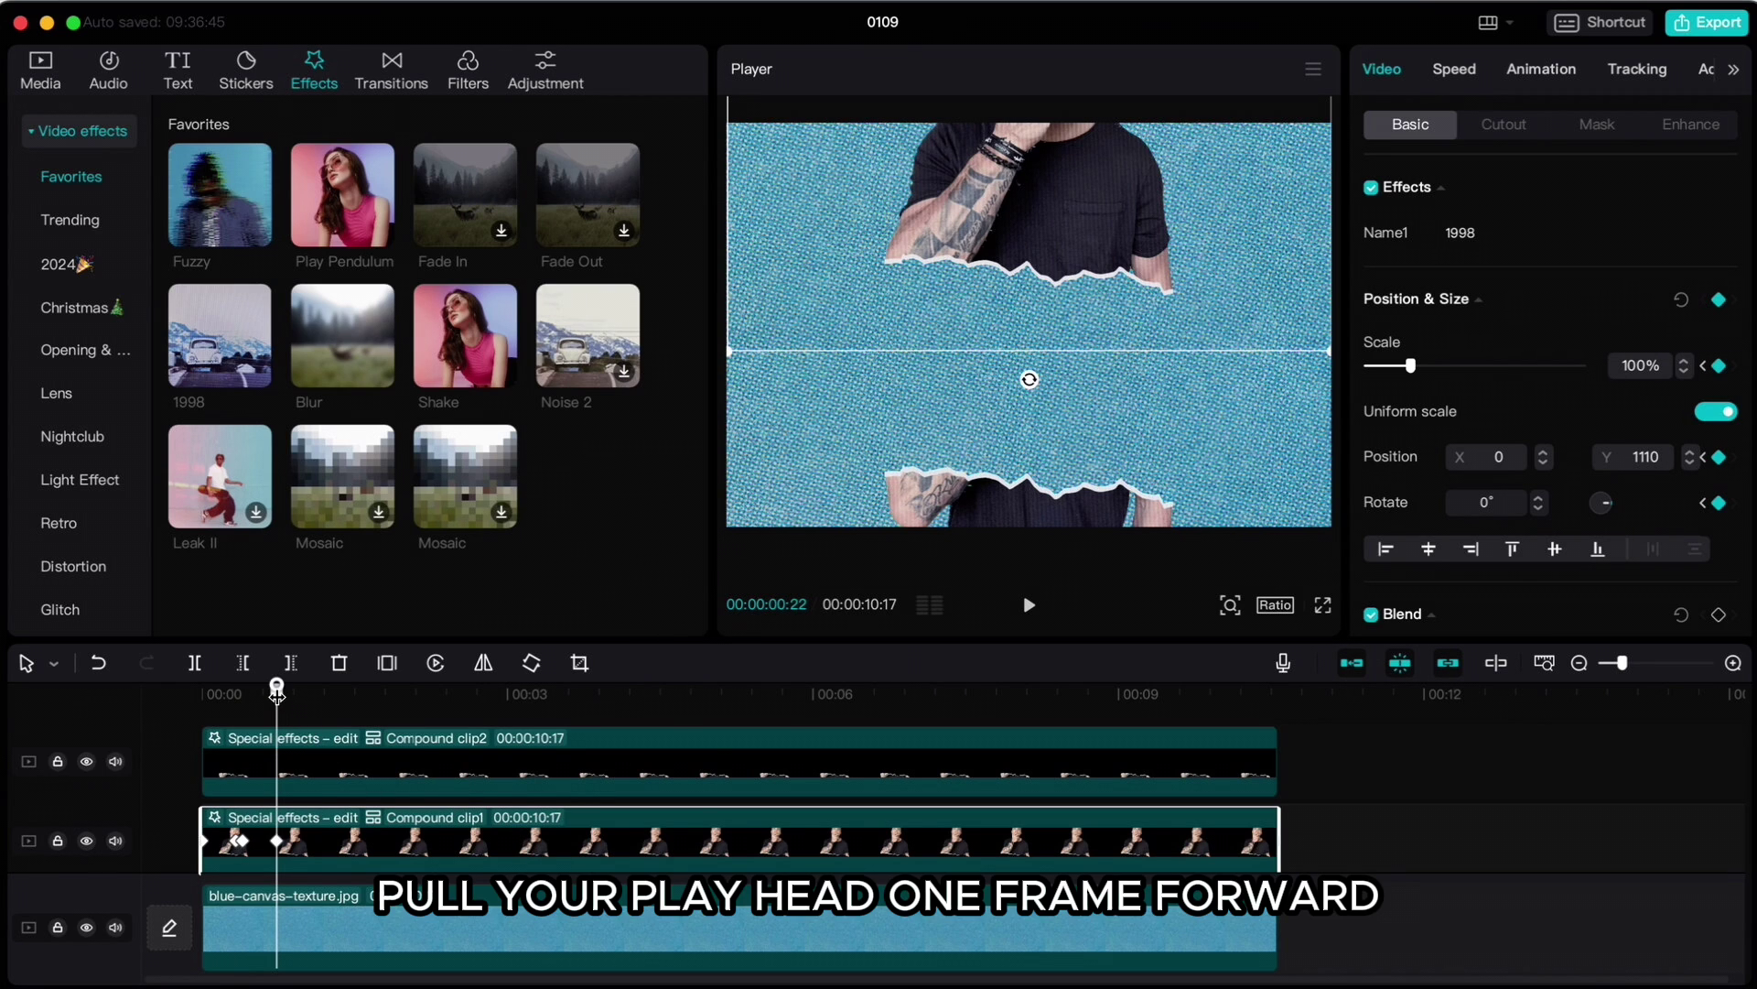
# At frame 24, move the upper half to Y 599 tilted 6° and the lower half to Y 72 tilted -7°.
pyautogui.moveTo(282, 695); pyautogui.dragTo(285, 695)
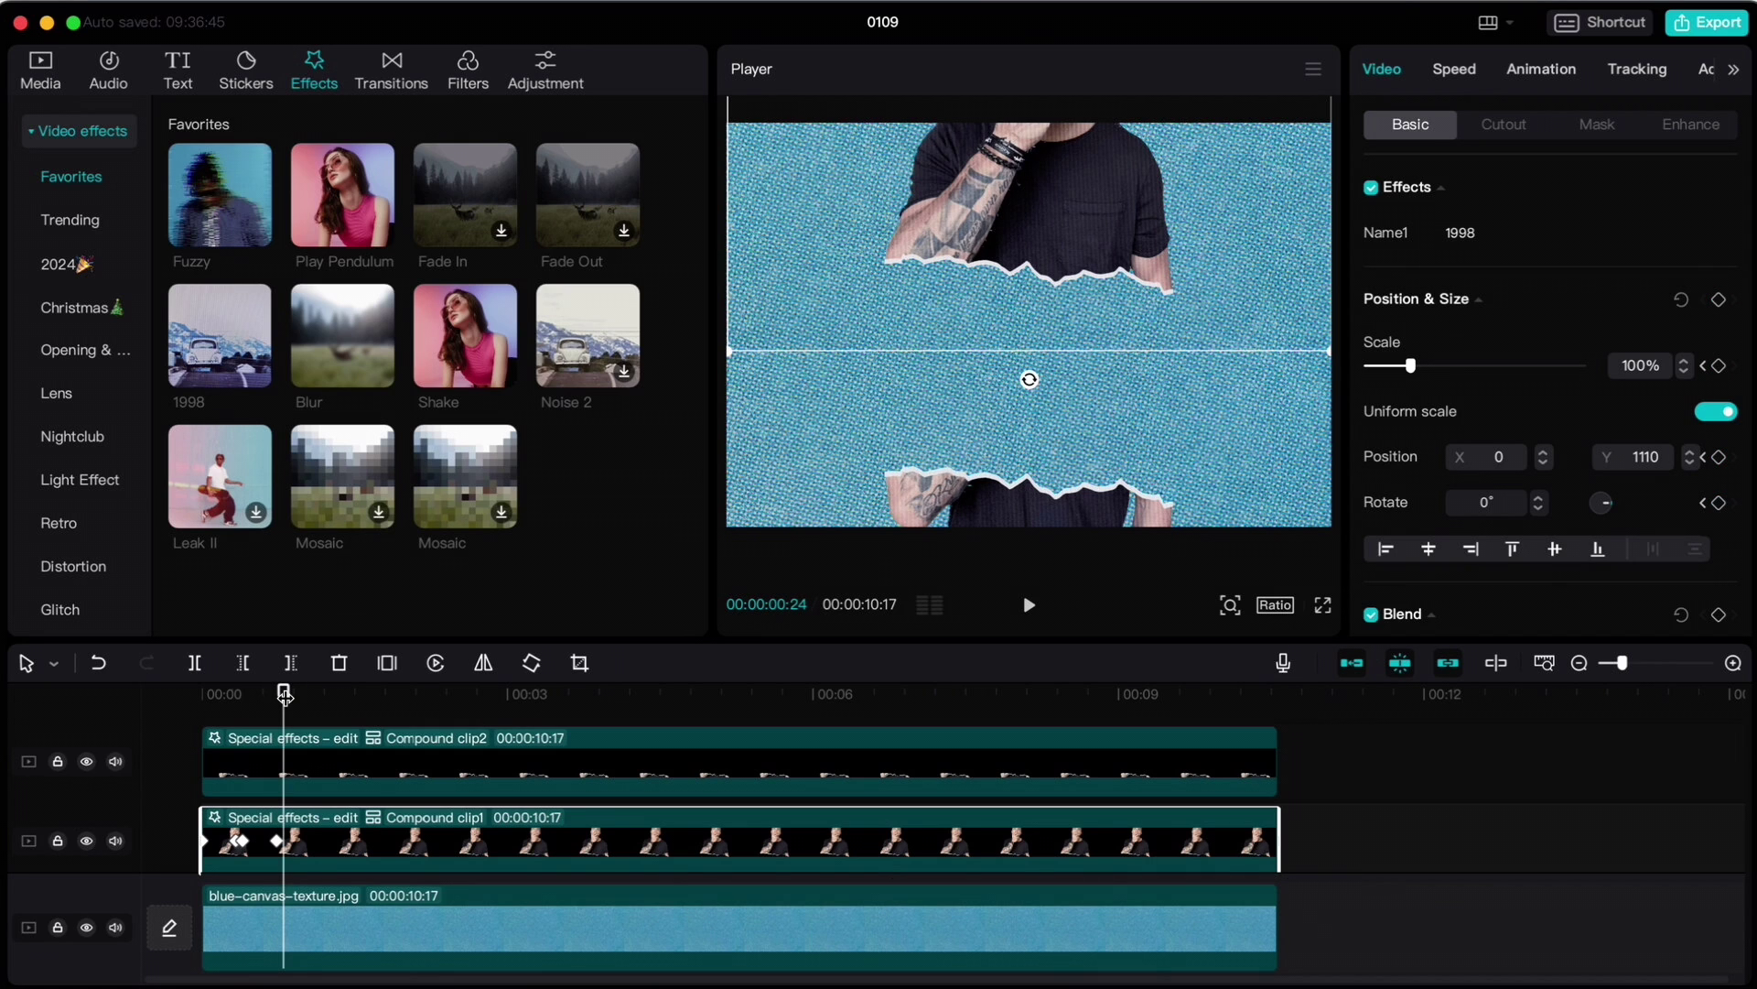
pyautogui.moveTo(1055, 234); pyautogui.dragTo(1059, 318)
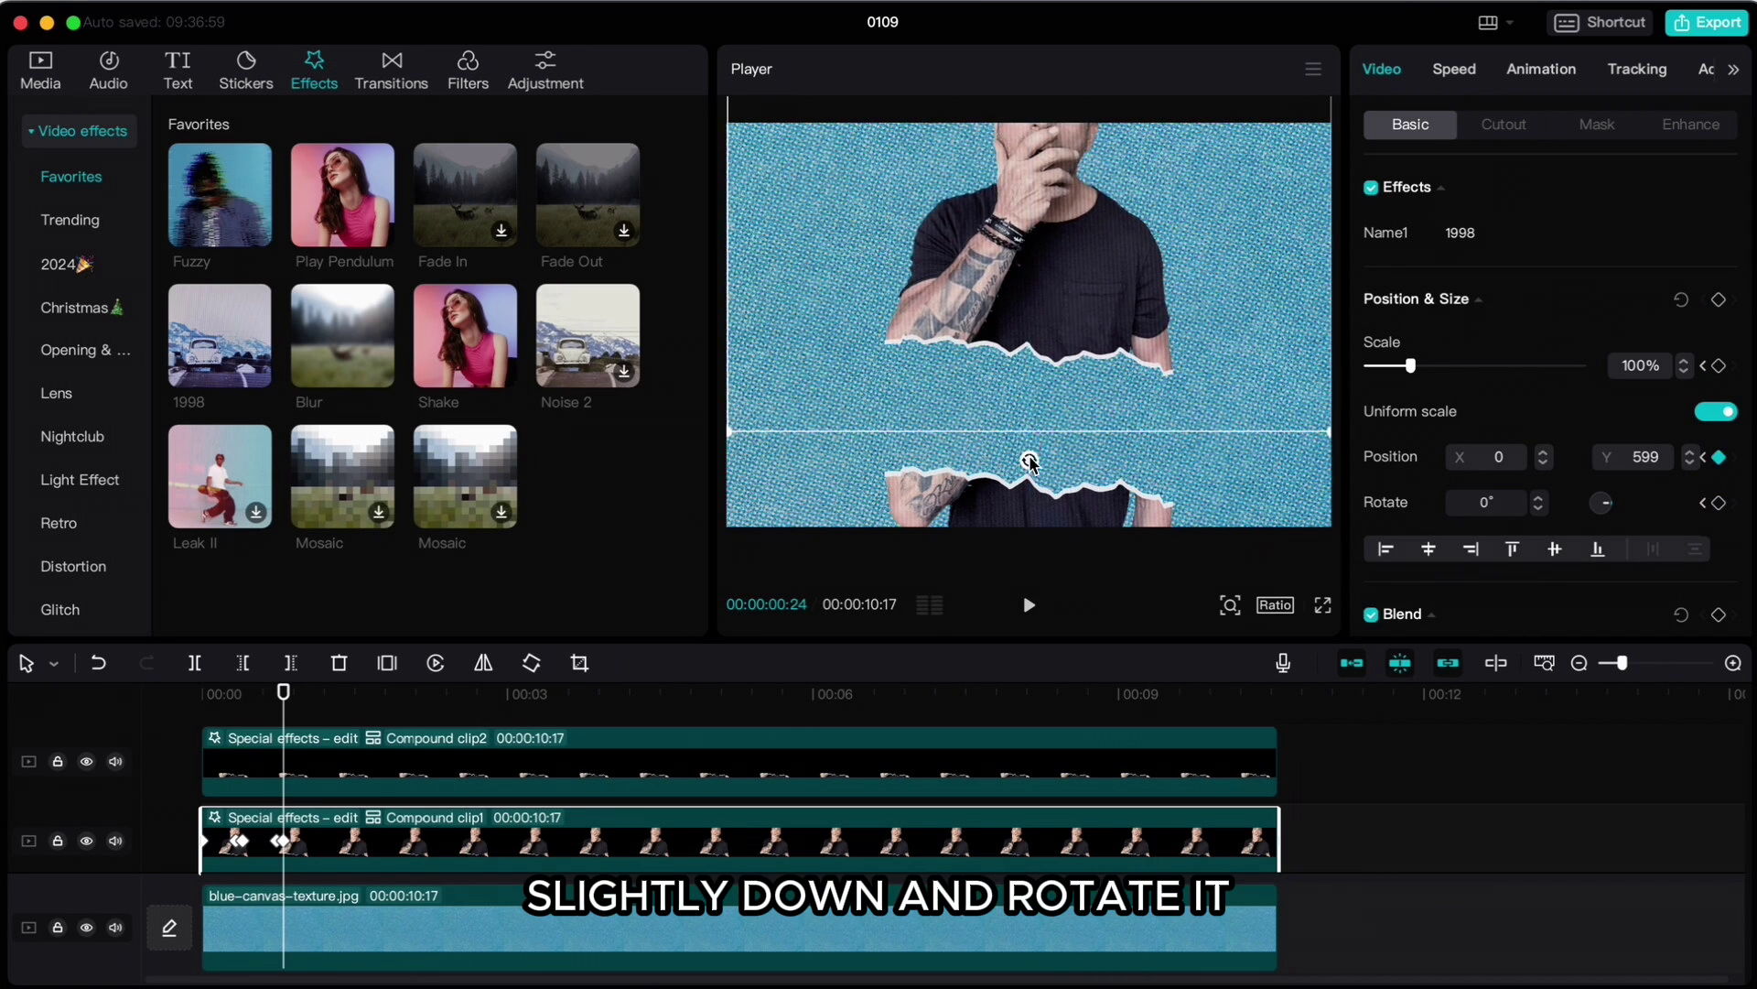
pyautogui.moveTo(1033, 461); pyautogui.dragTo(1010, 461)
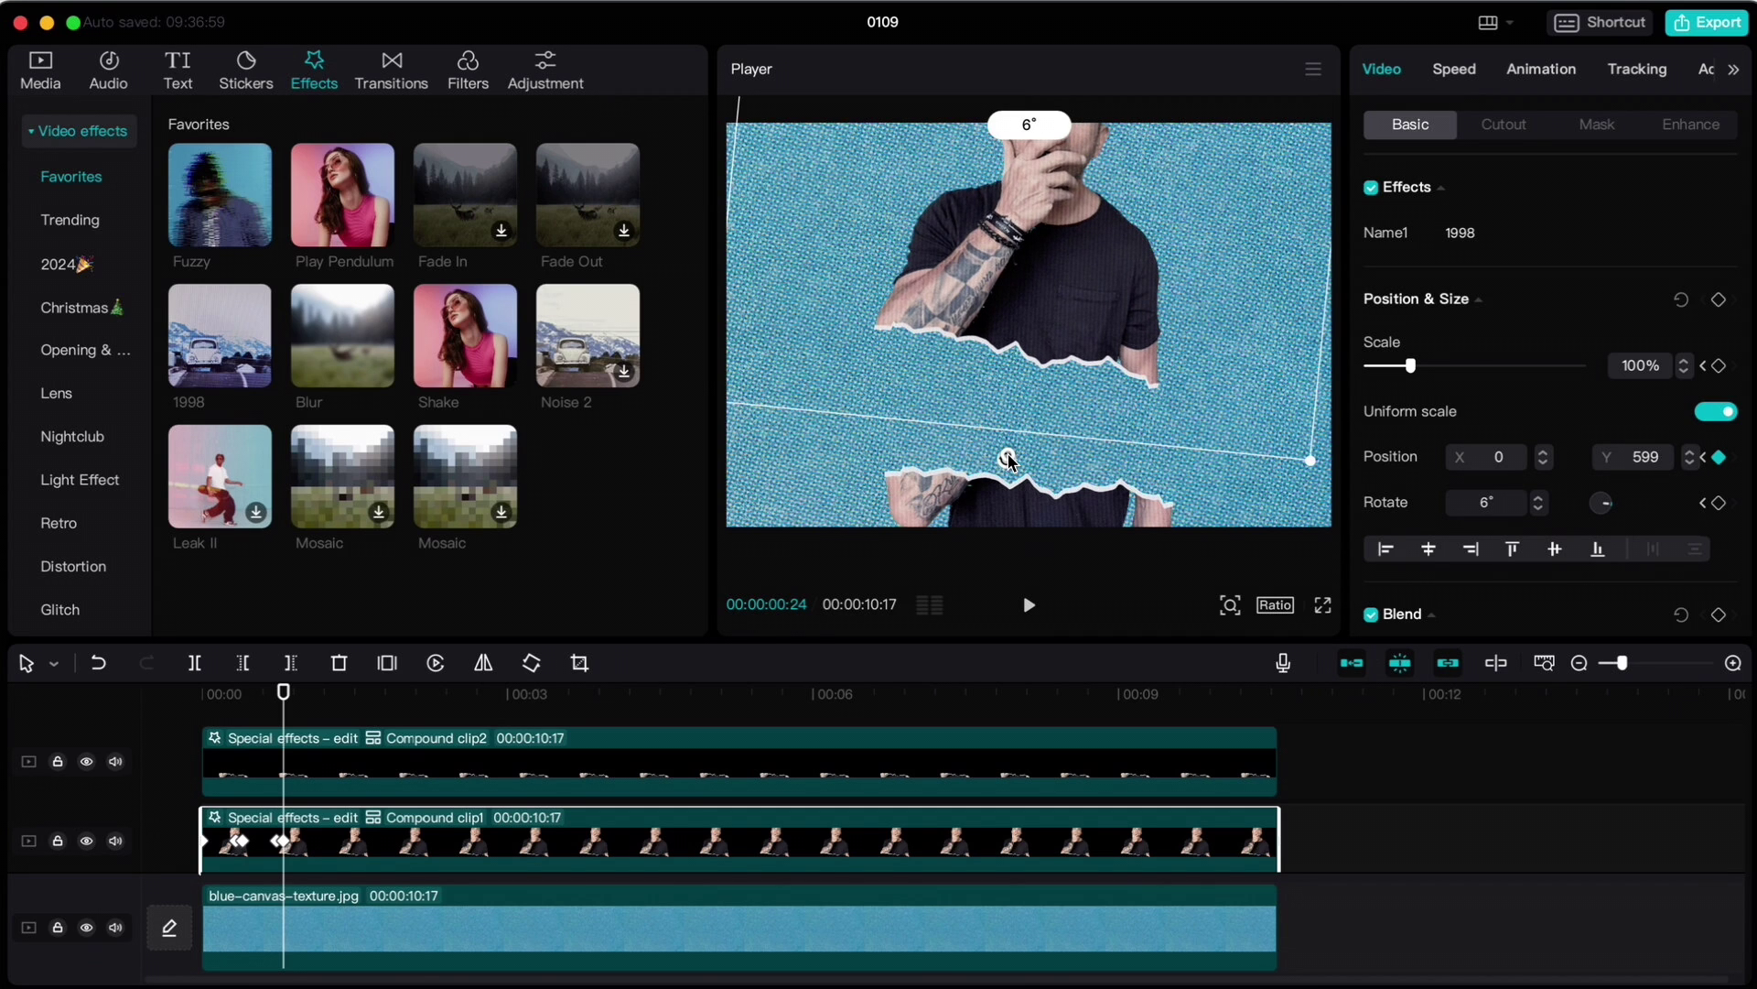
pyautogui.click(495, 760)
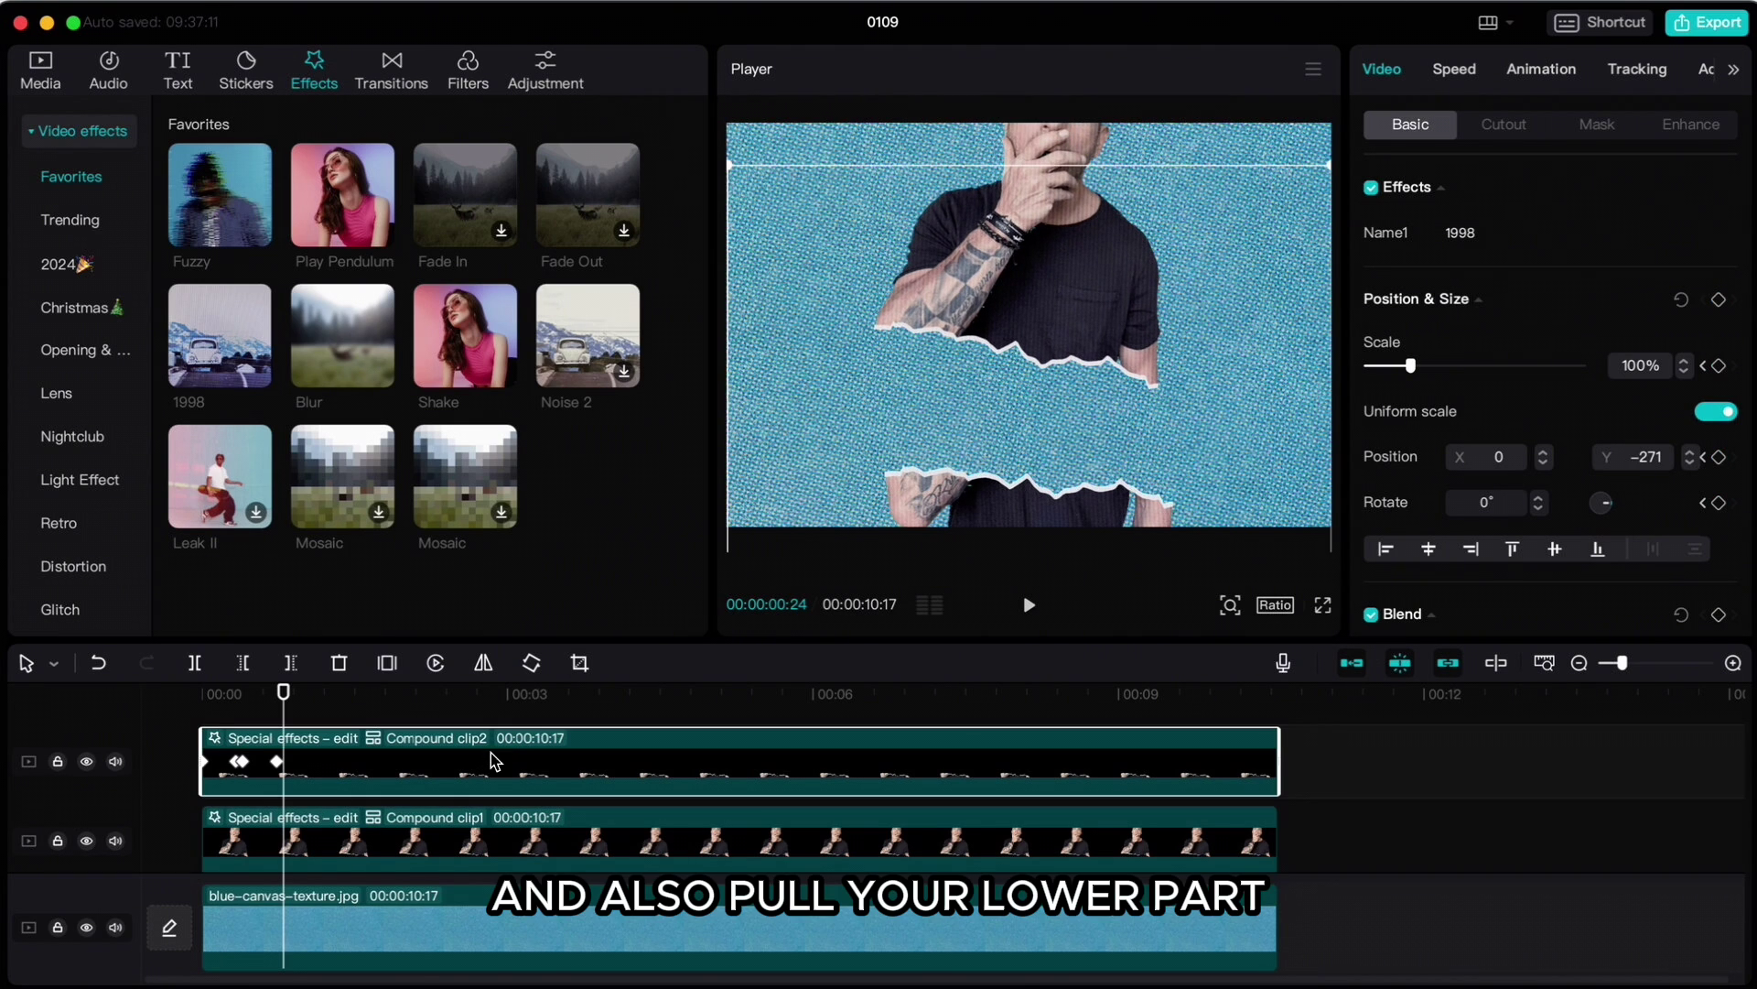
pyautogui.moveTo(1024, 519)
pyautogui.mouseDown()
pyautogui.moveTo(1012, 456)
pyautogui.moveTo(1039, 538)
pyautogui.moveTo(1046, 504)
pyautogui.mouseUp()
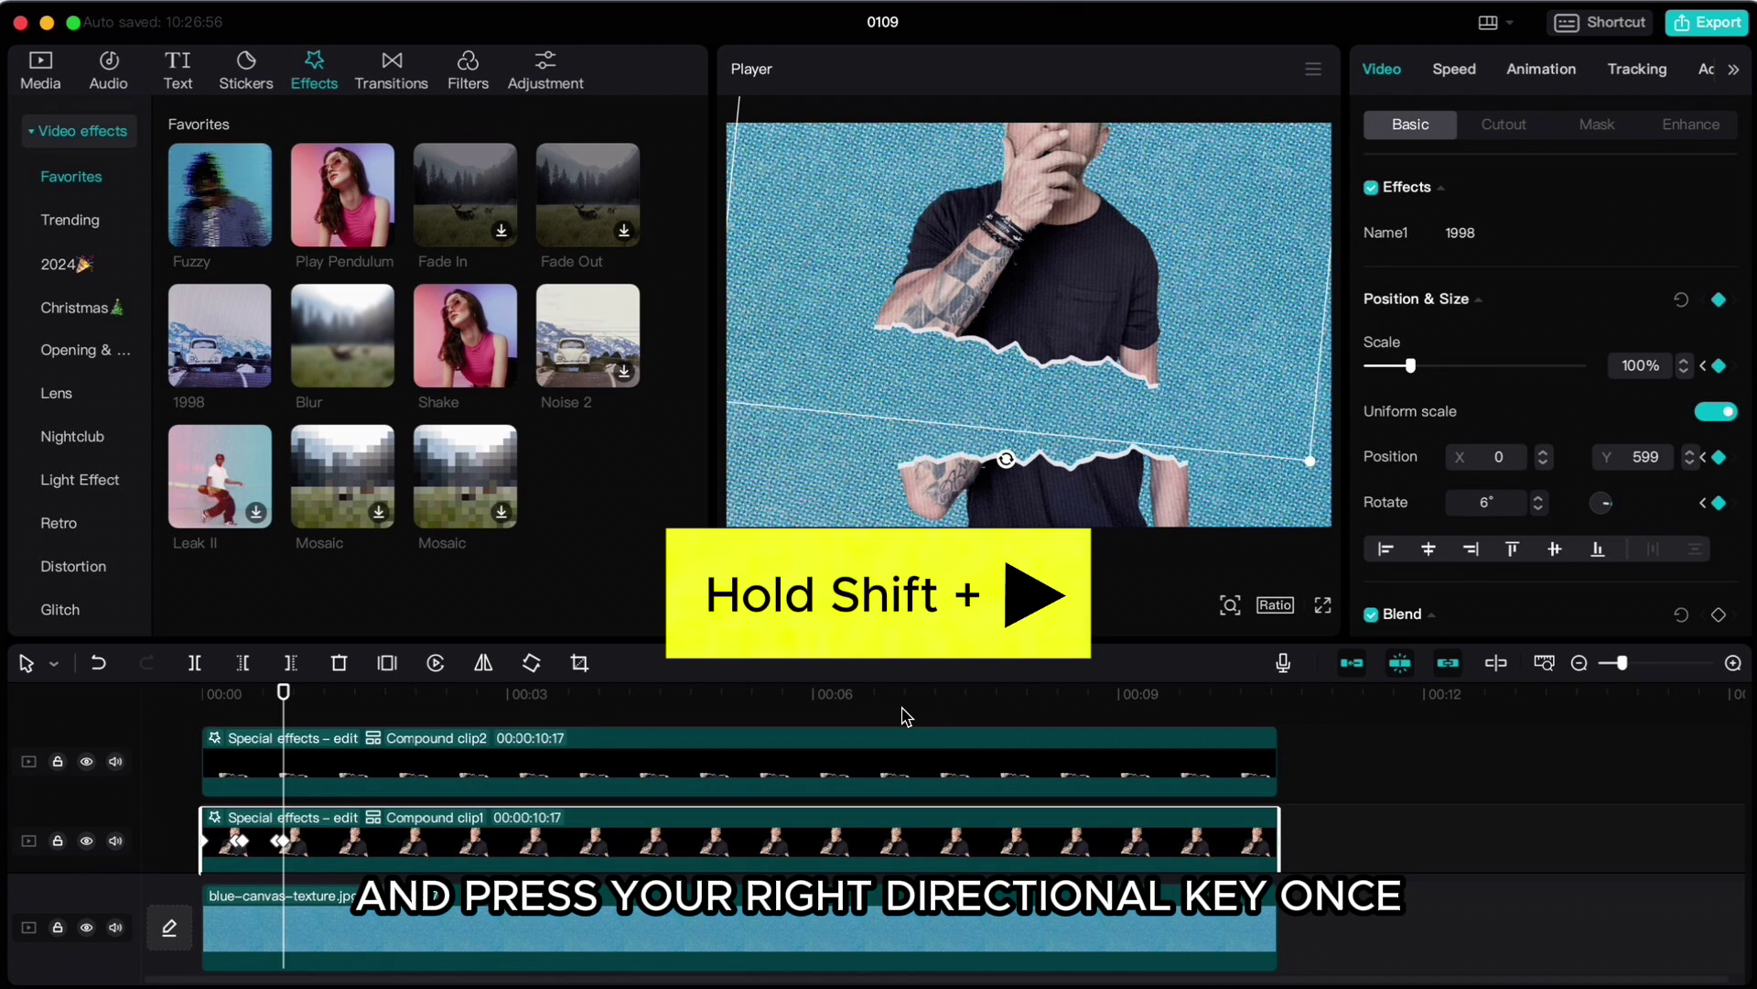
# Advance 10 frames to 1:04 and add holding Position & Size keyframes on both halves.
pyautogui.hotkey('shift', 'Right')
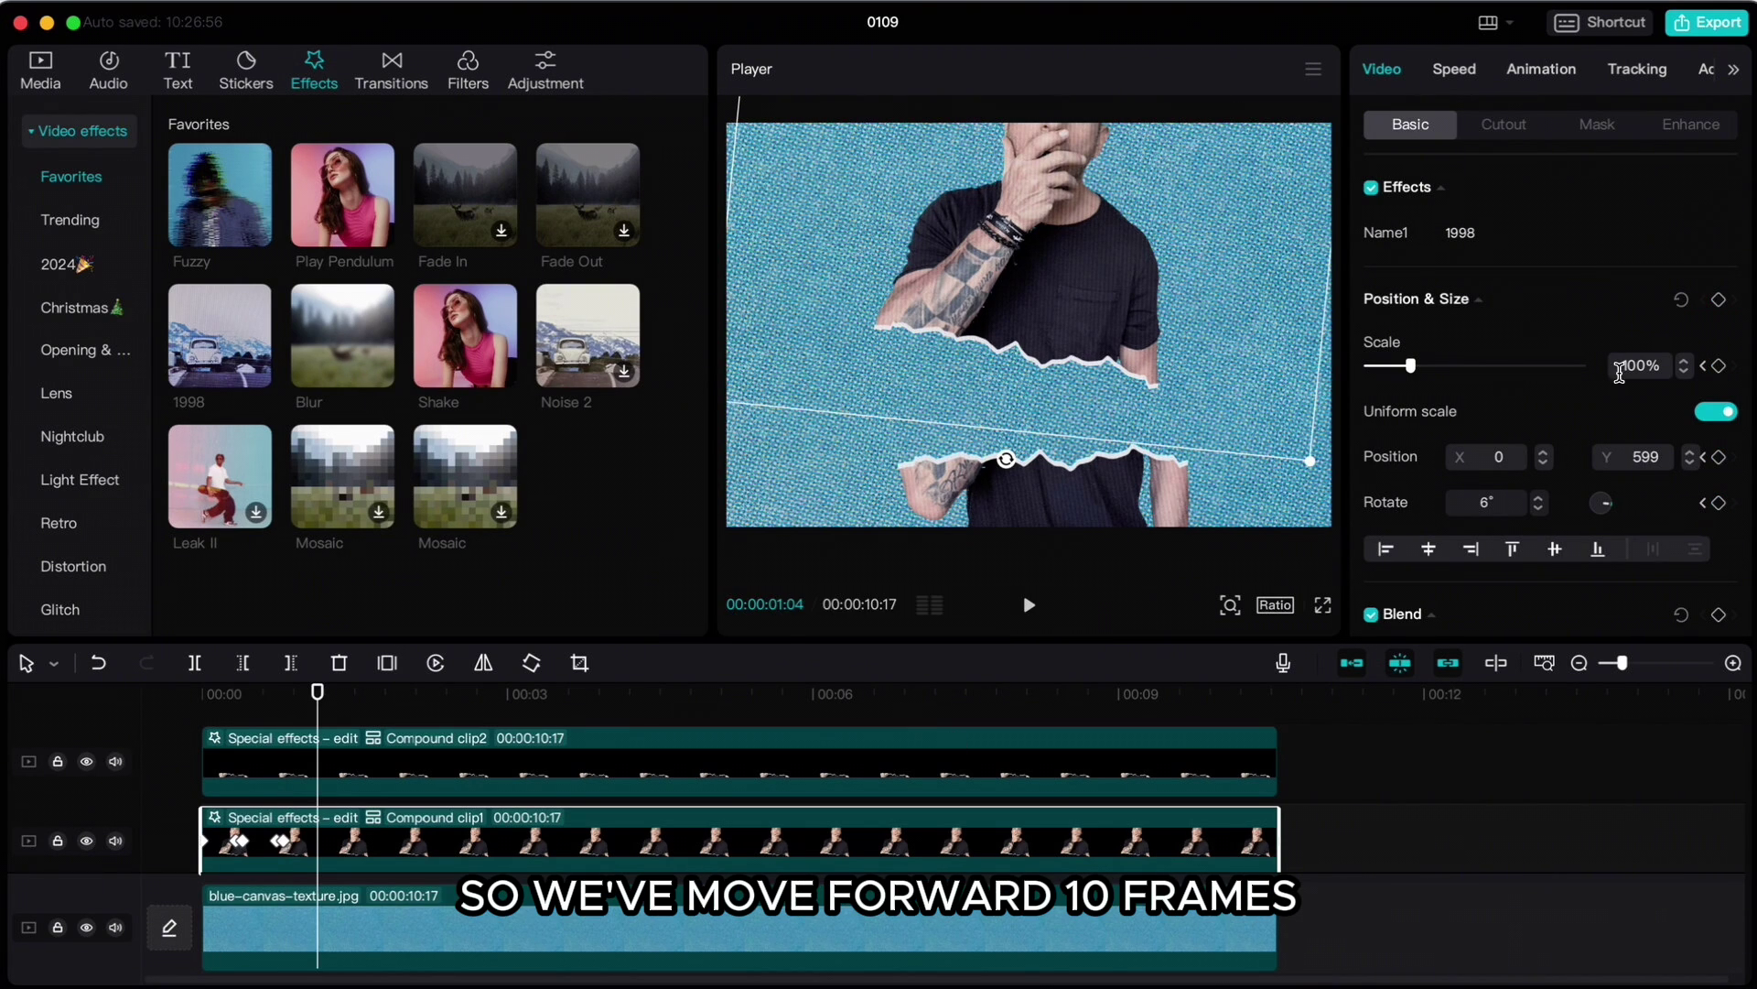
pyautogui.click(1720, 301)
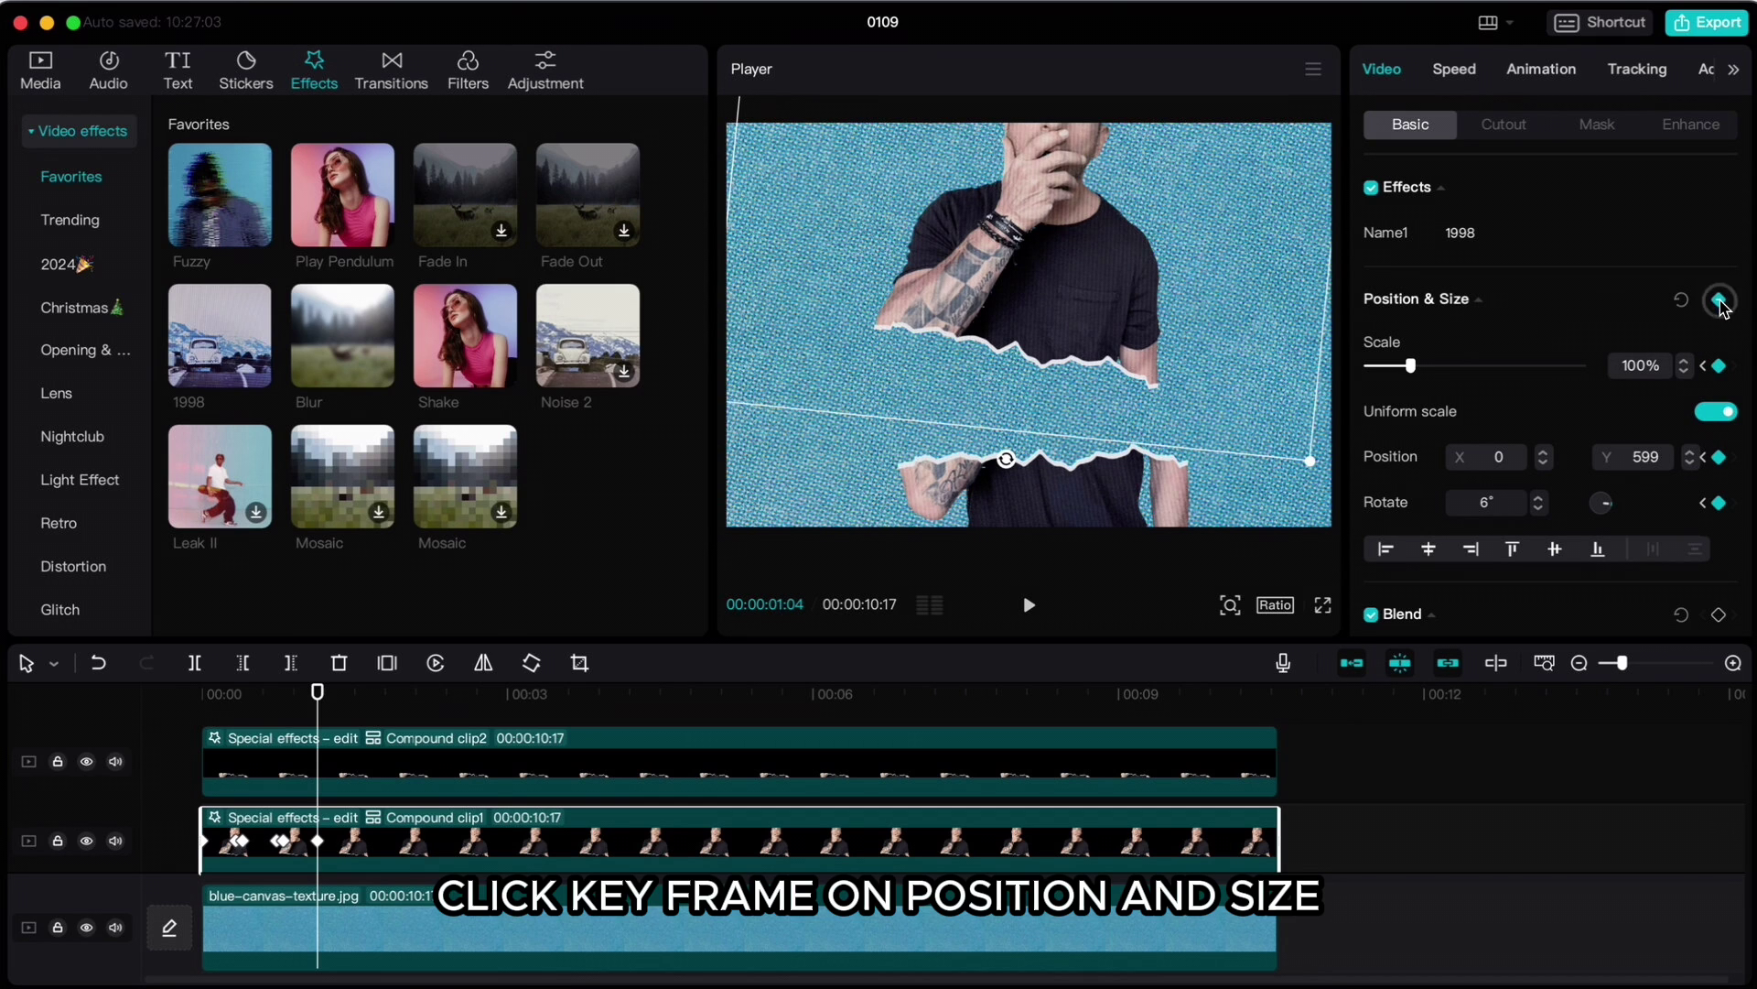
pyautogui.click(353, 758)
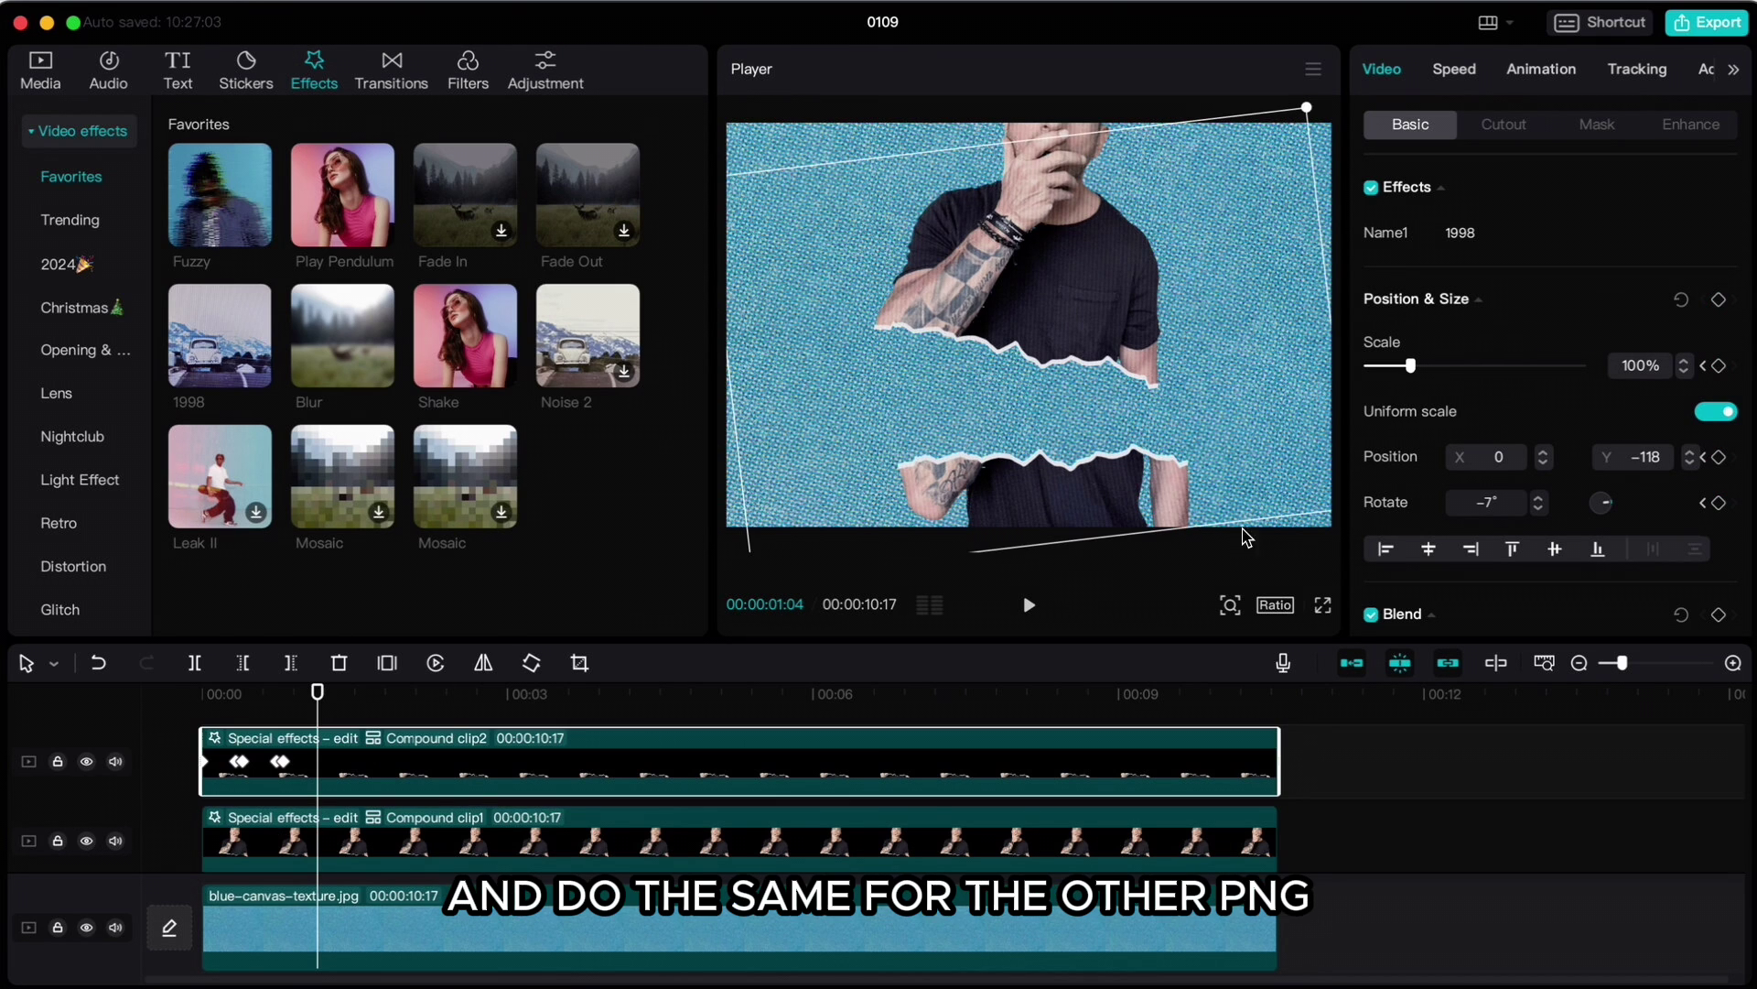
pyautogui.click(1719, 301)
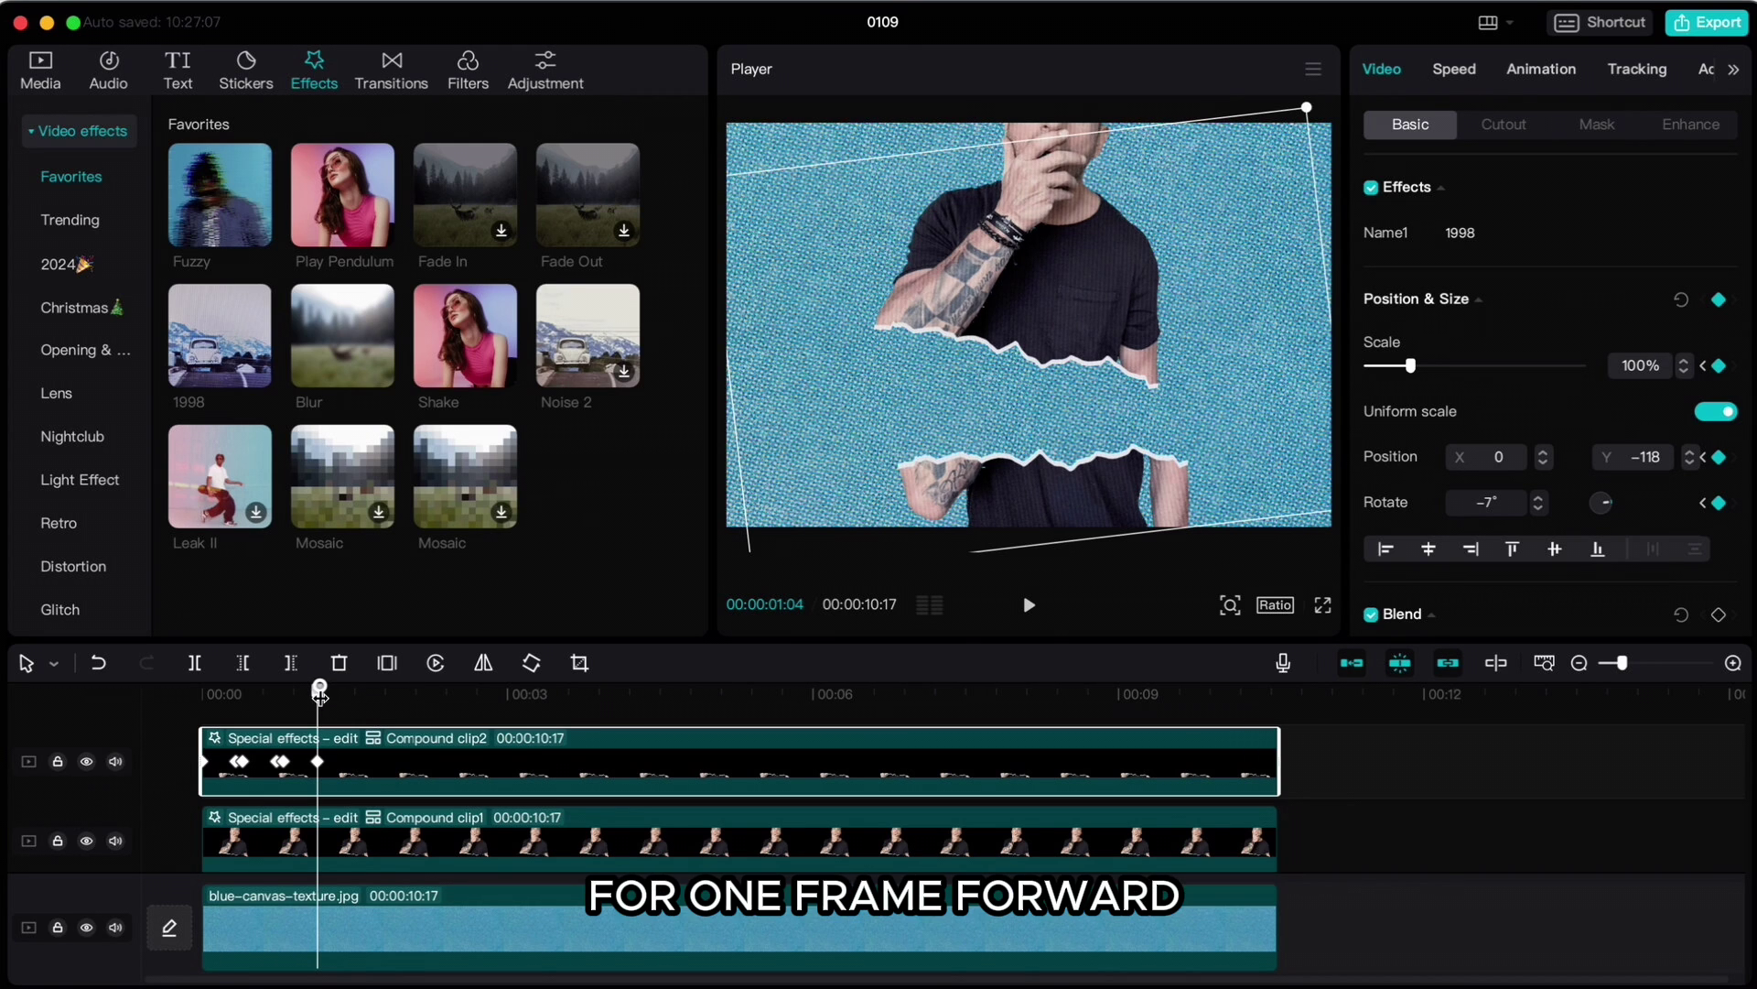
# At 1:07, set both halves to Y 0 and 0° to rejoin them, then scrub back to review.
pyautogui.moveTo(322, 695); pyautogui.dragTo(327, 695)
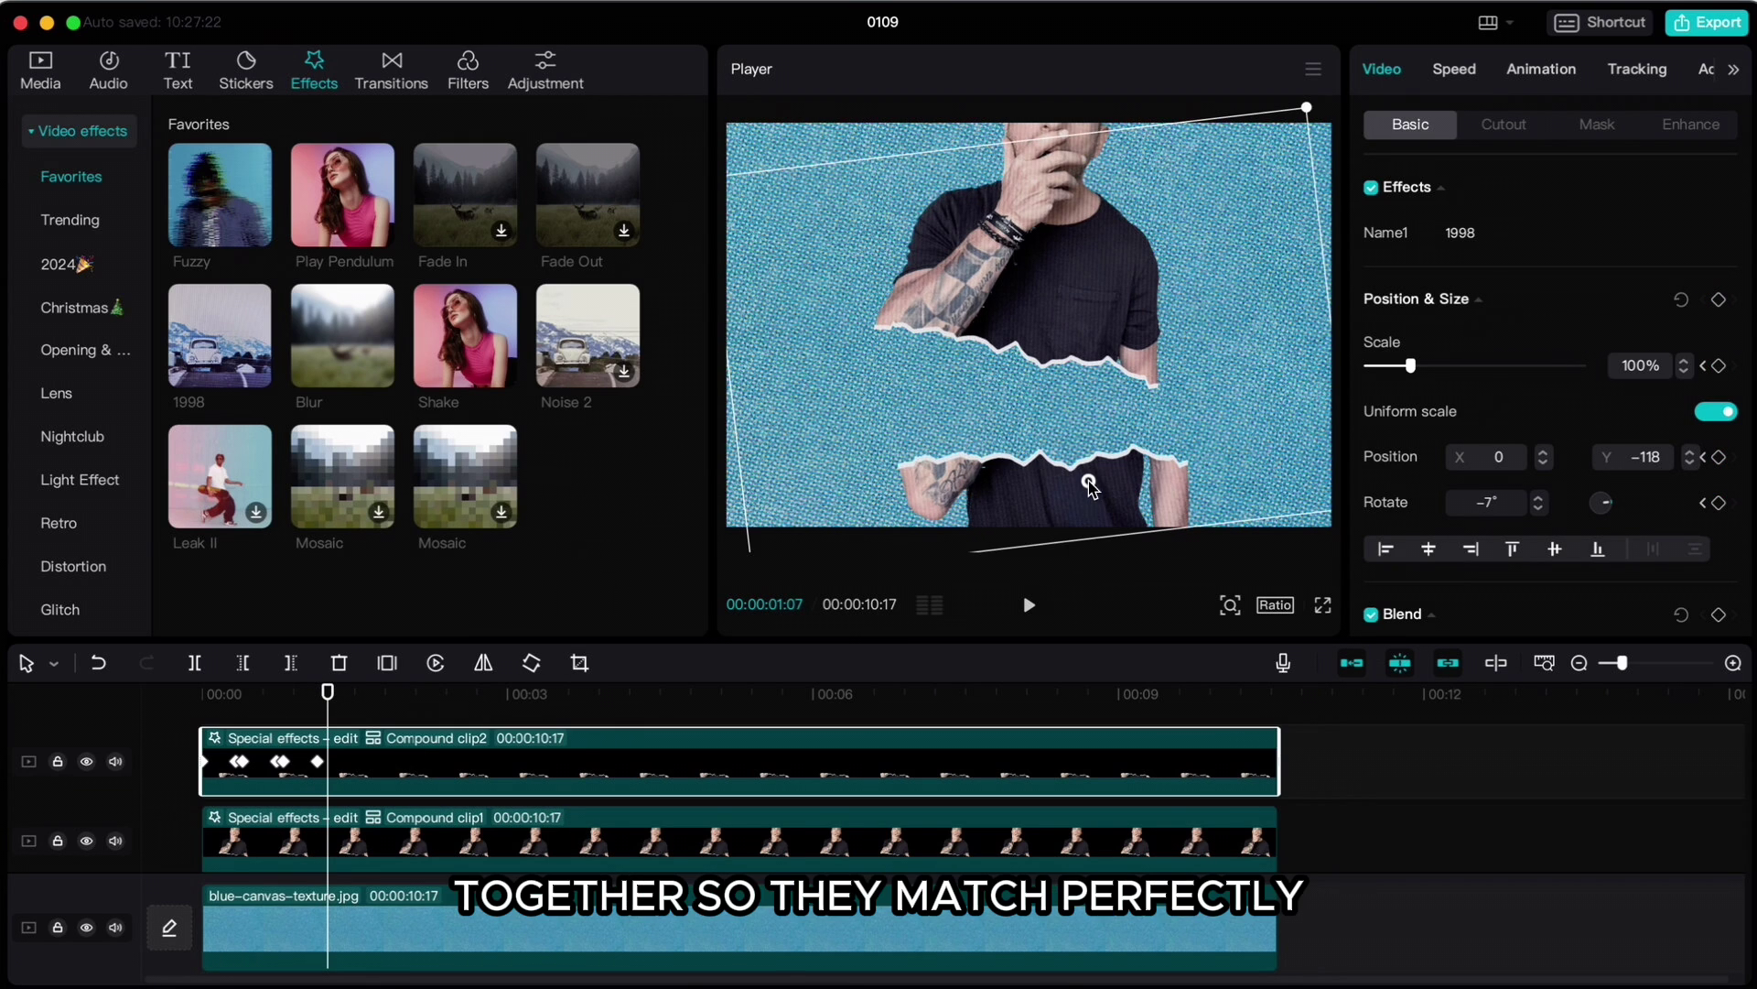
pyautogui.moveTo(1089, 482); pyautogui.dragTo(1059, 503)
pyautogui.click(723, 812)
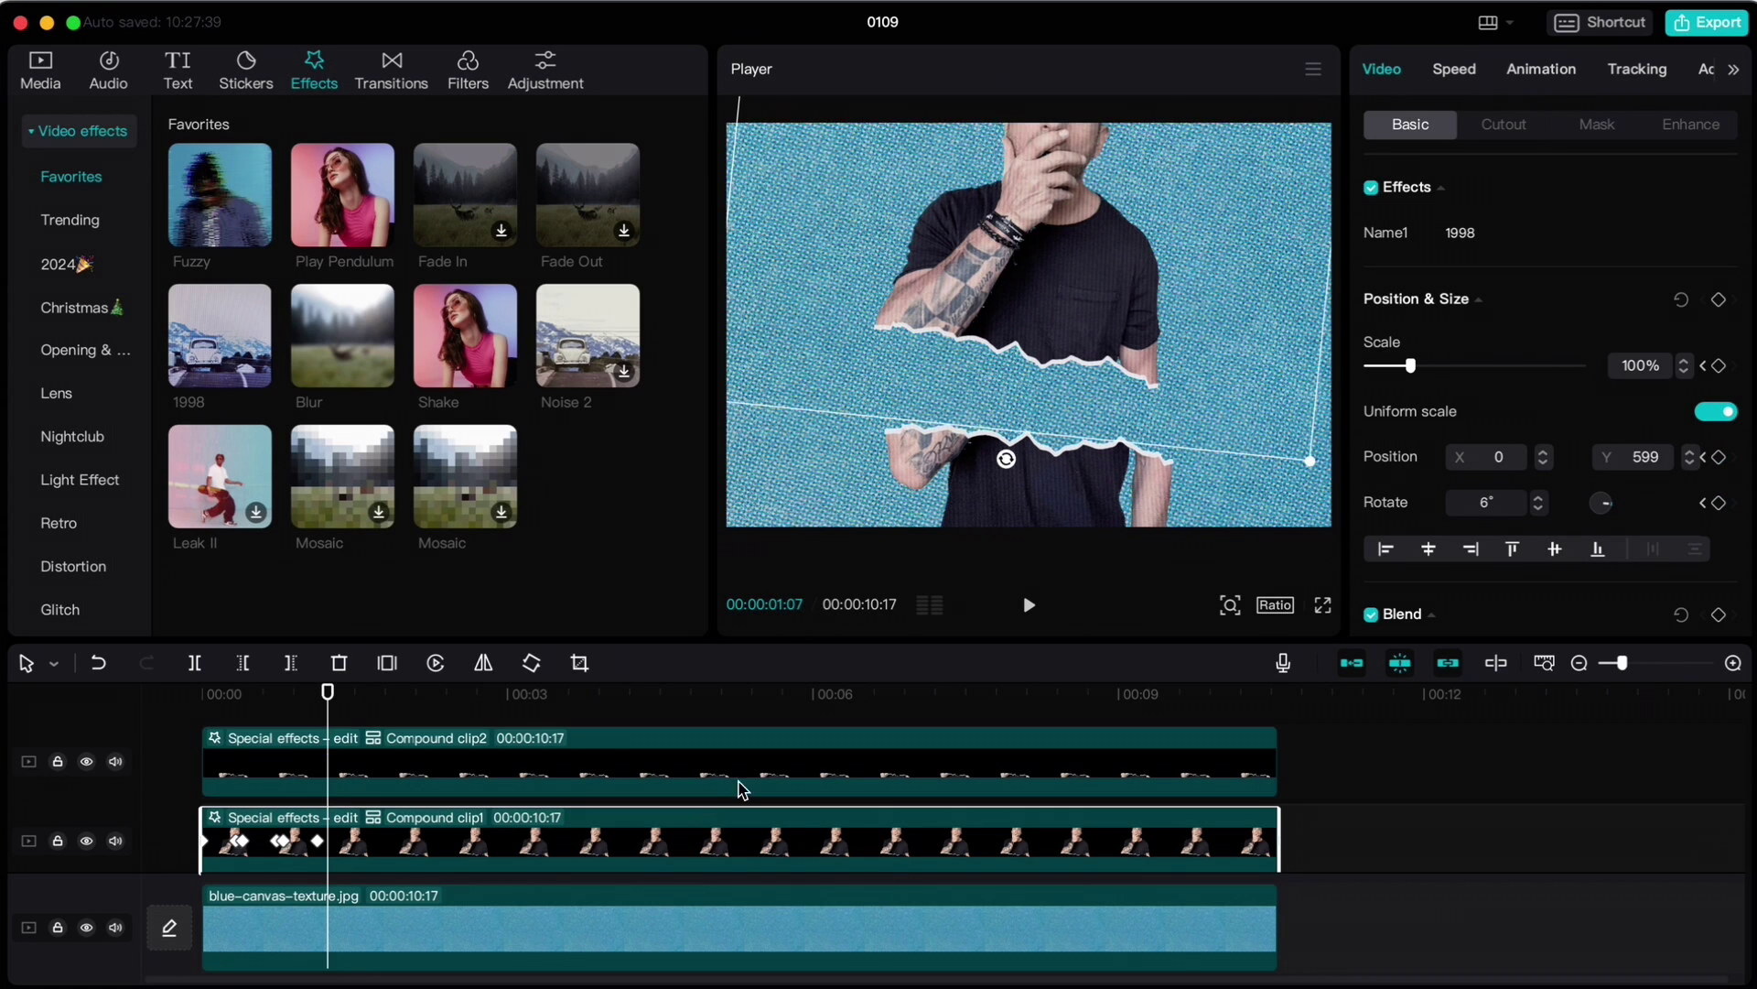
pyautogui.click(1059, 340)
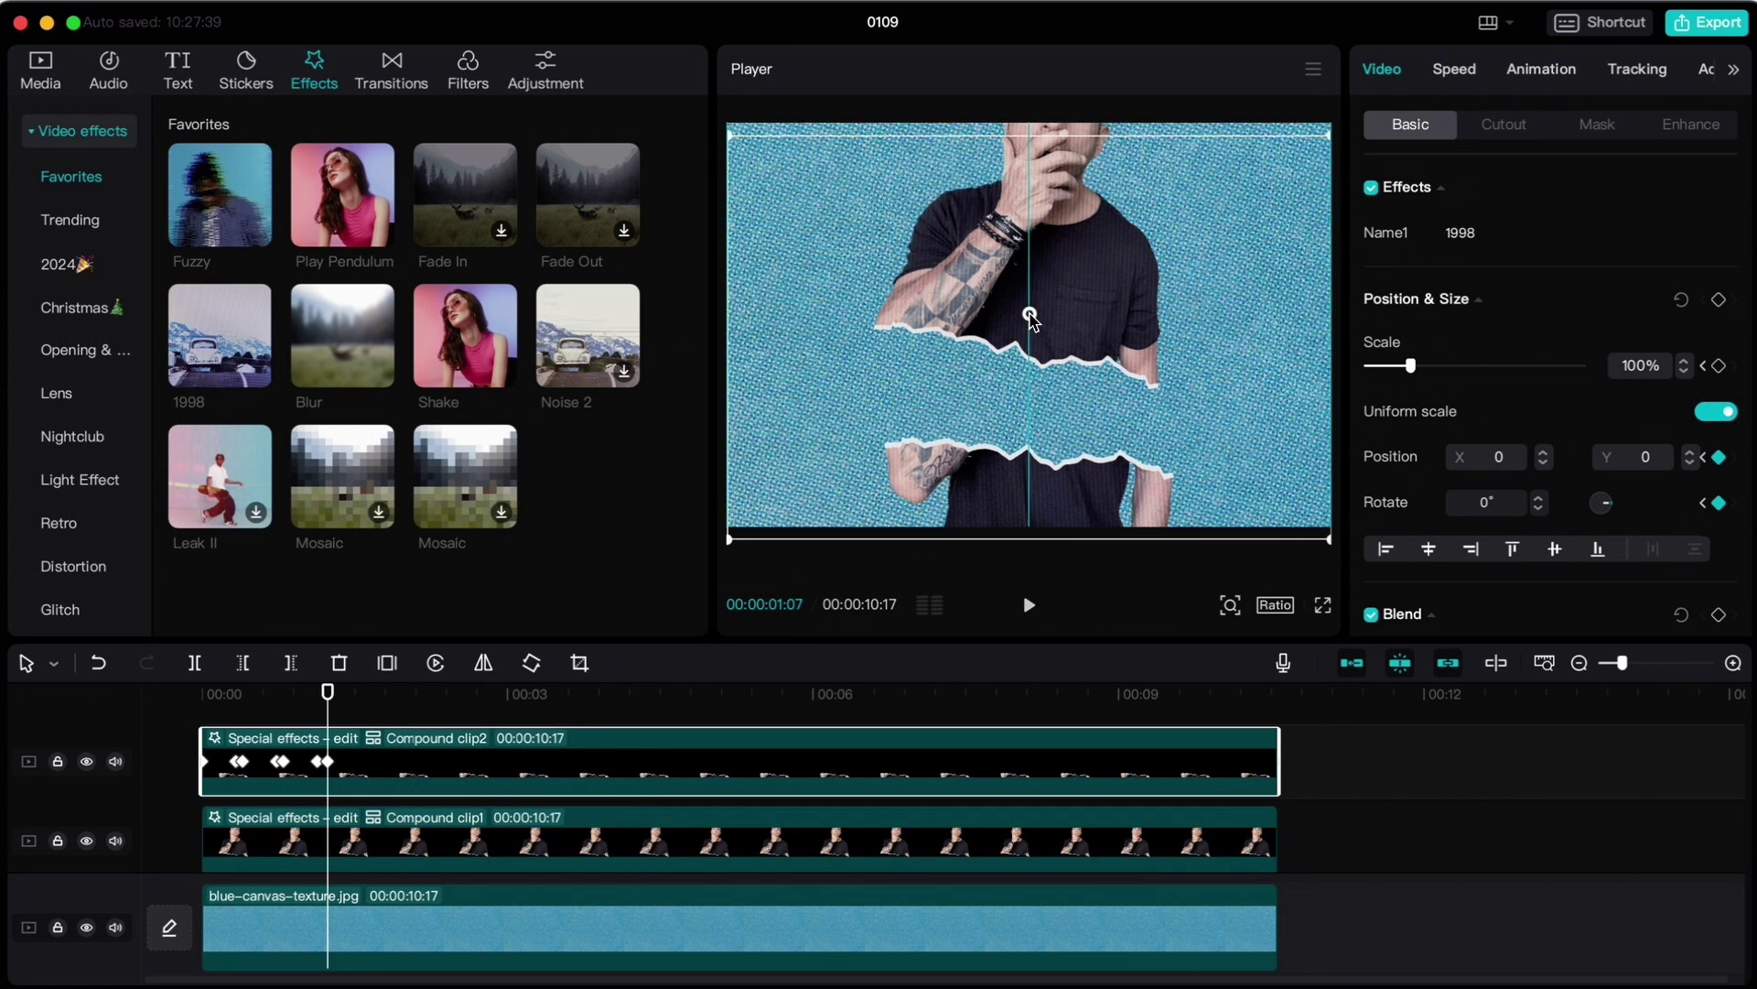
pyautogui.moveTo(1020, 122); pyautogui.dragTo(1027, 377)
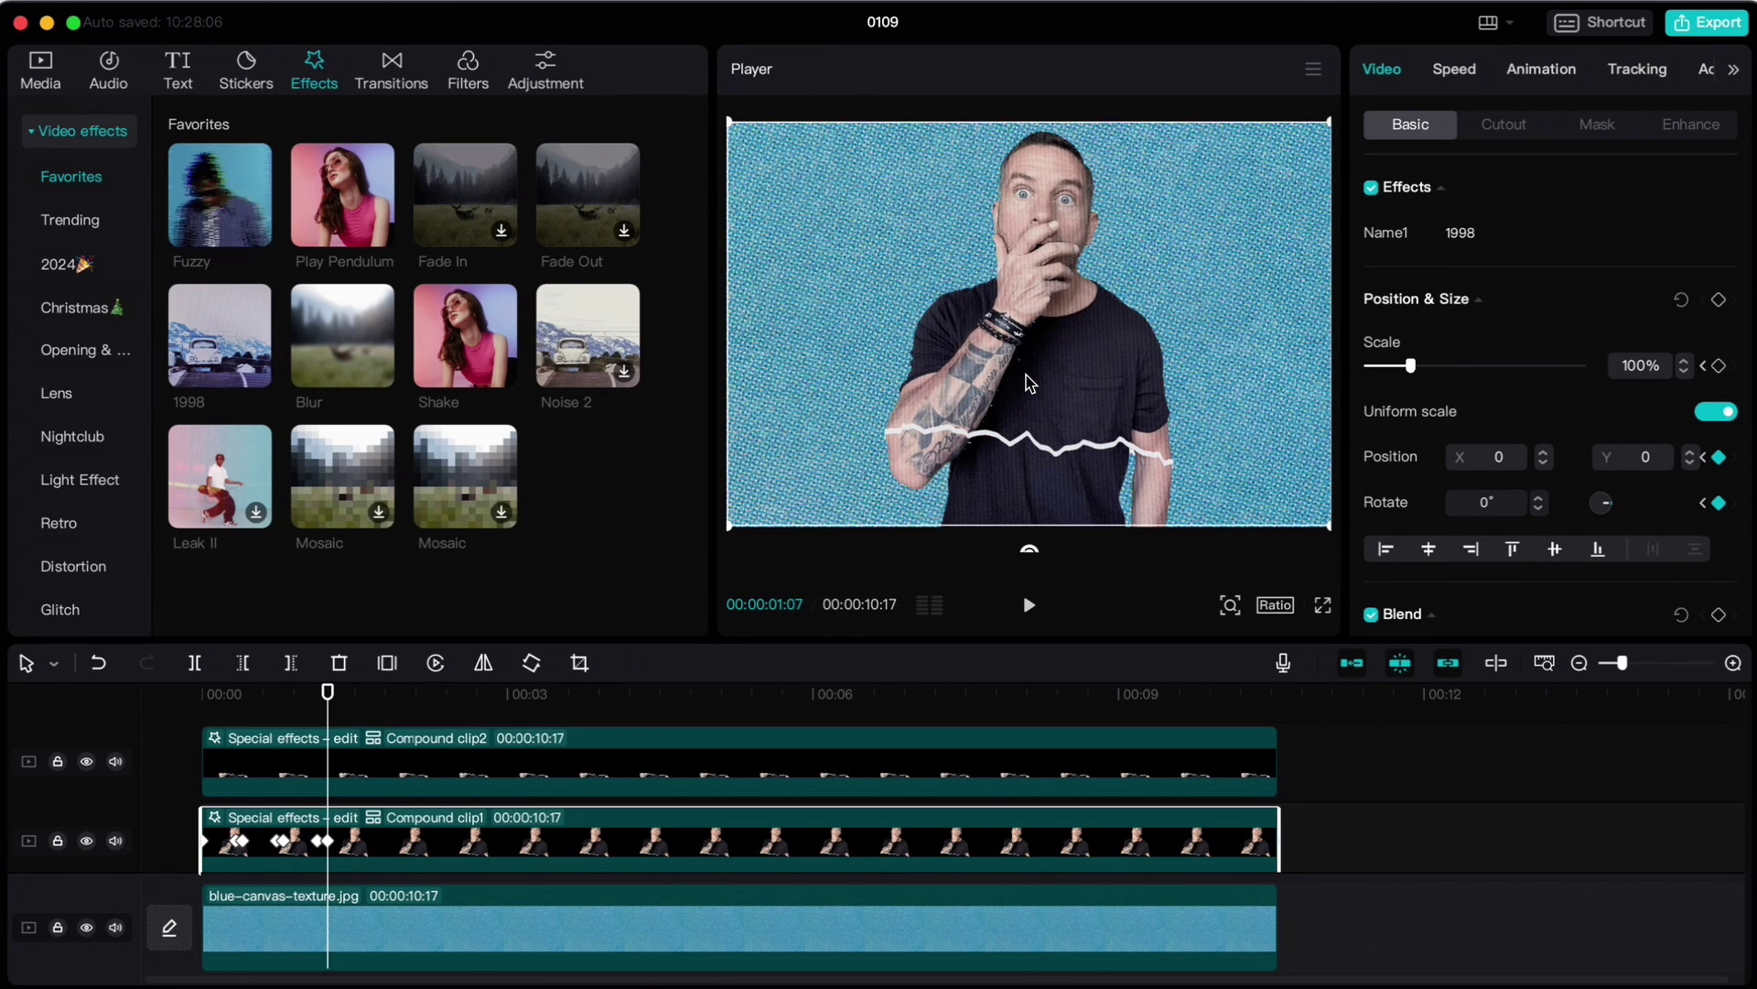
pyautogui.moveTo(327, 694)
pyautogui.mouseDown()
pyautogui.moveTo(204, 697)
pyautogui.moveTo(351, 695)
pyautogui.mouseUp()
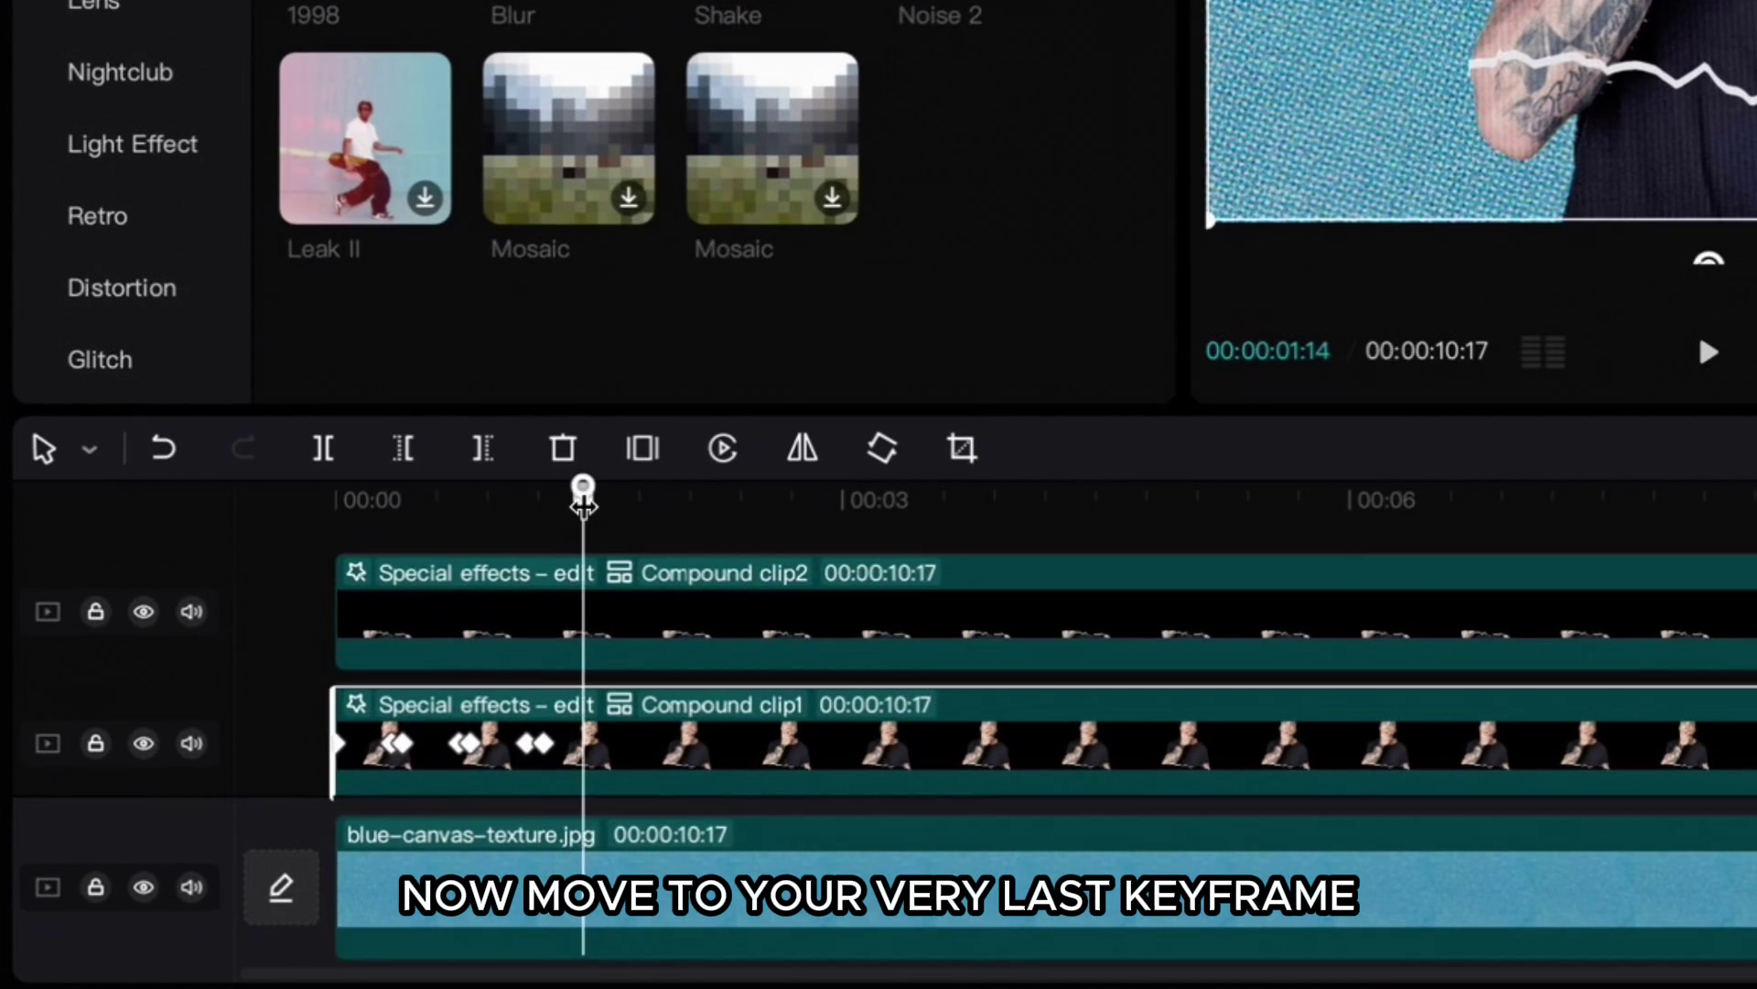
# Import RM-green-screen2.jpg and place it on a new top track at 00:00:01:07.
pyautogui.moveTo(583, 501); pyautogui.dragTo(545, 501)
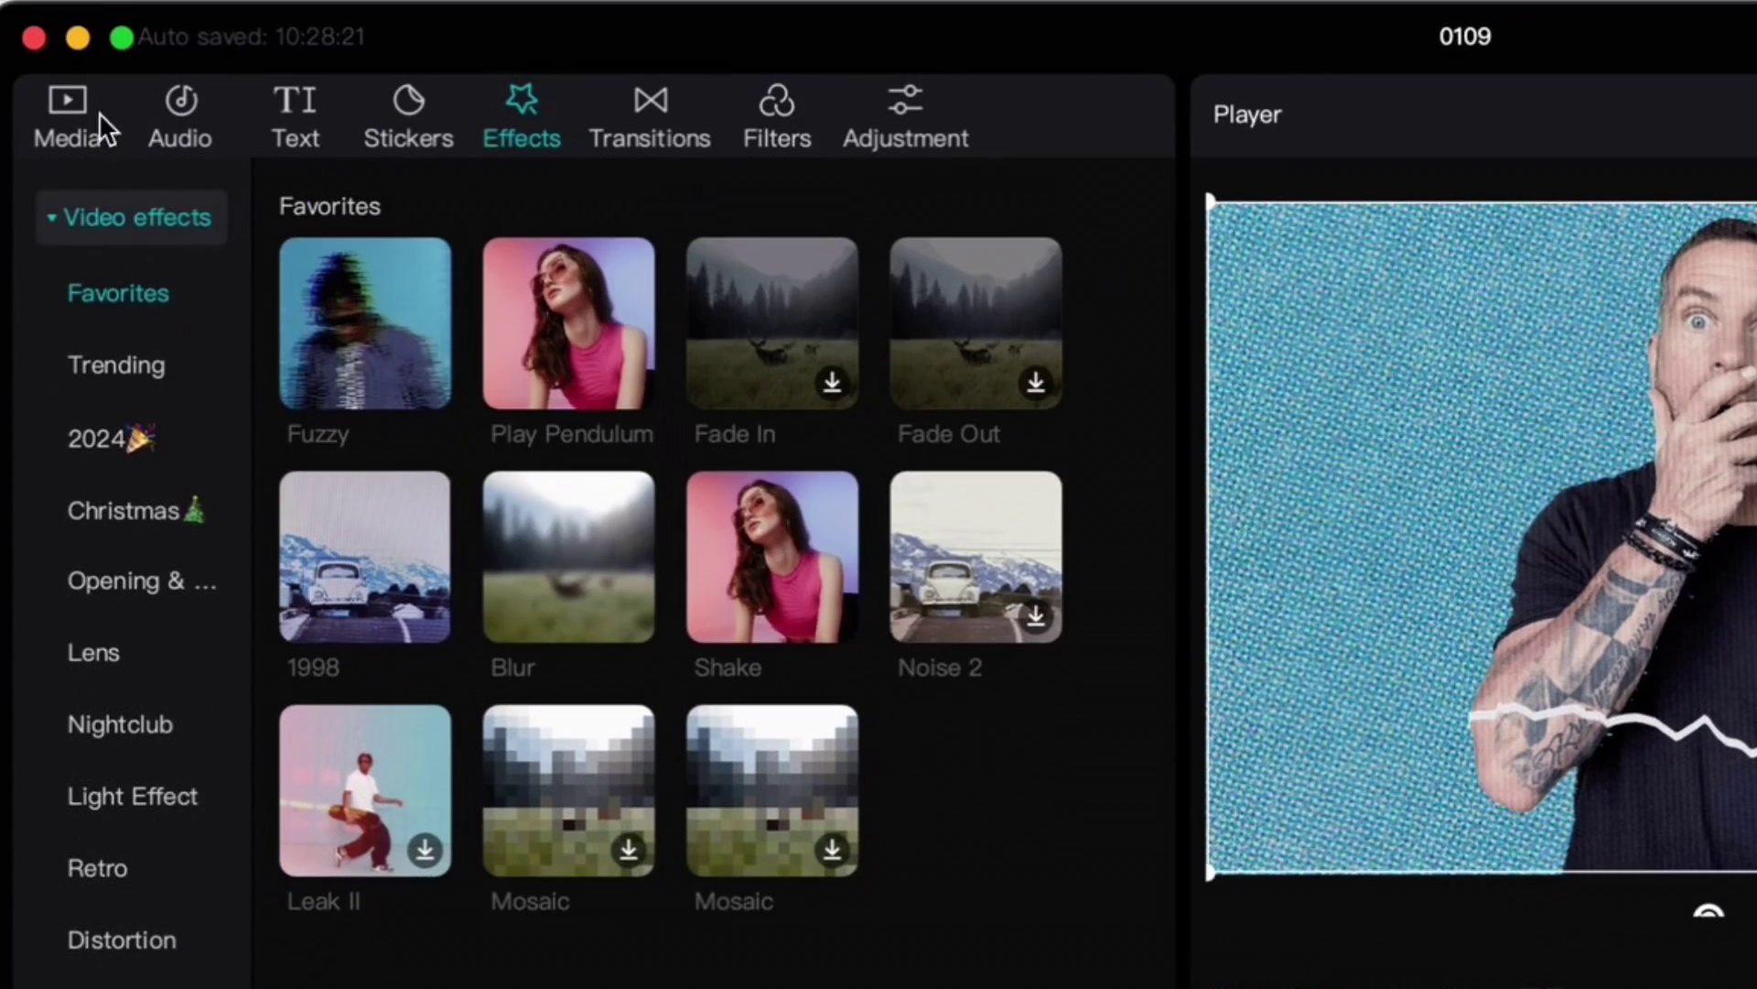
pyautogui.click(80, 109)
pyautogui.click(343, 280)
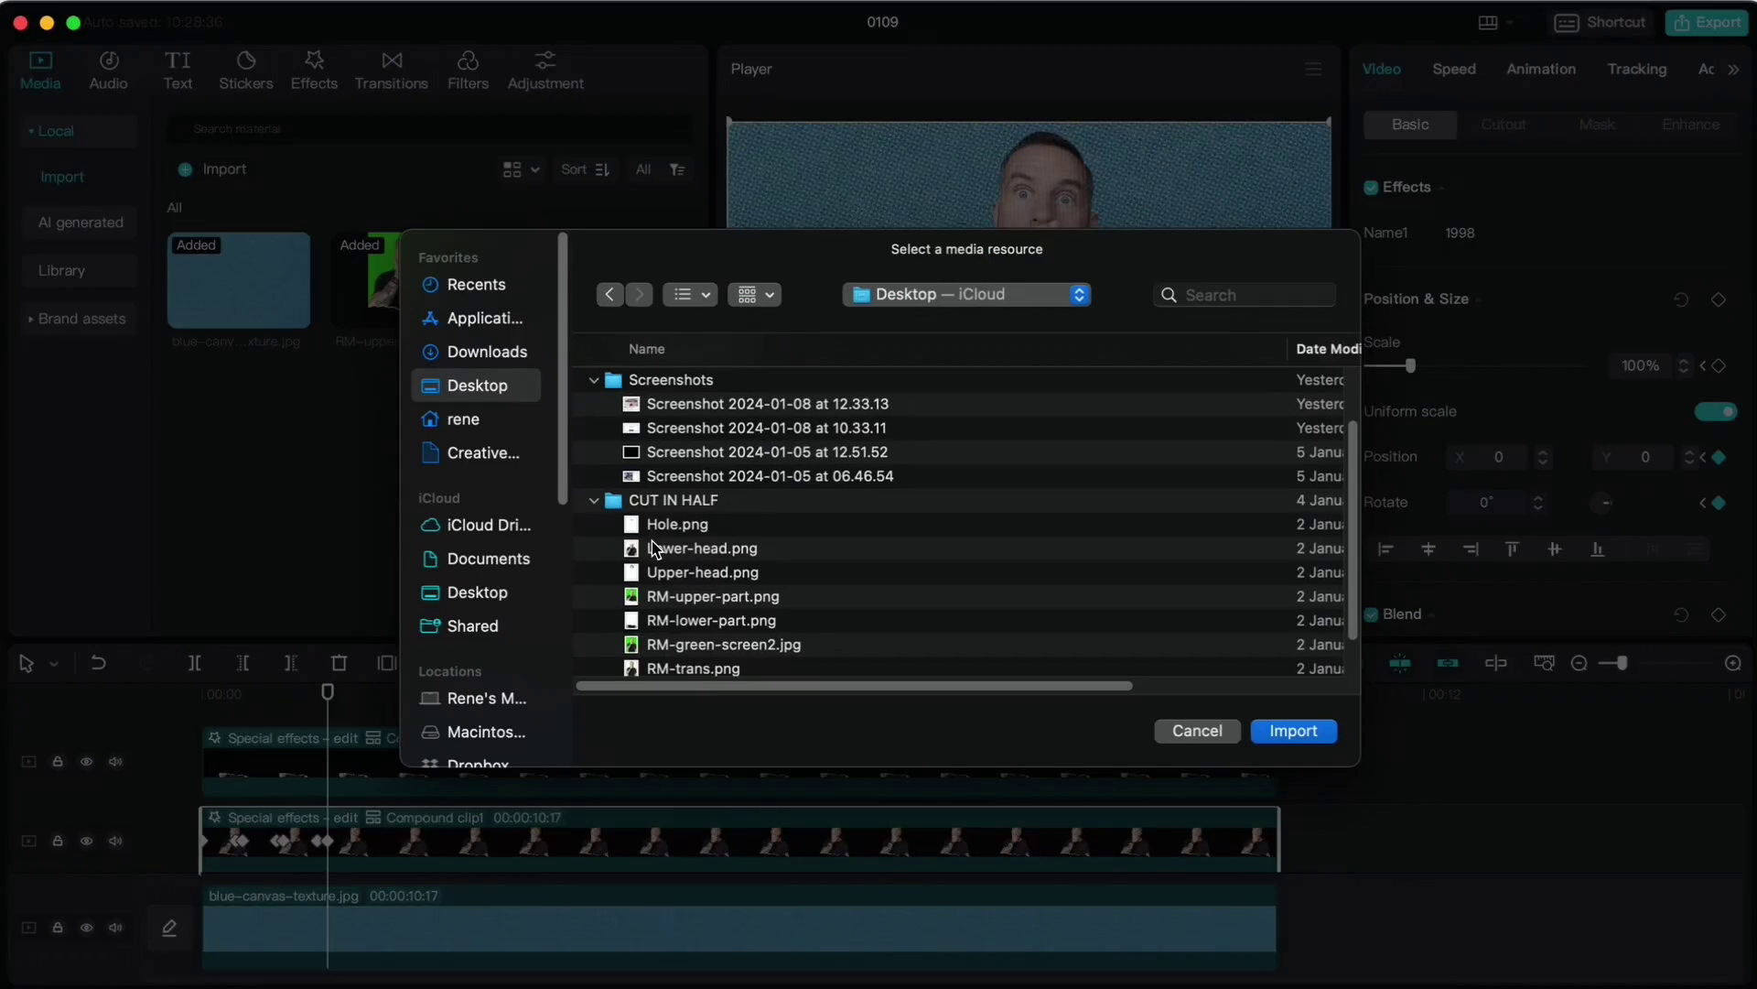
pyautogui.click(653, 645)
pyautogui.click(1294, 730)
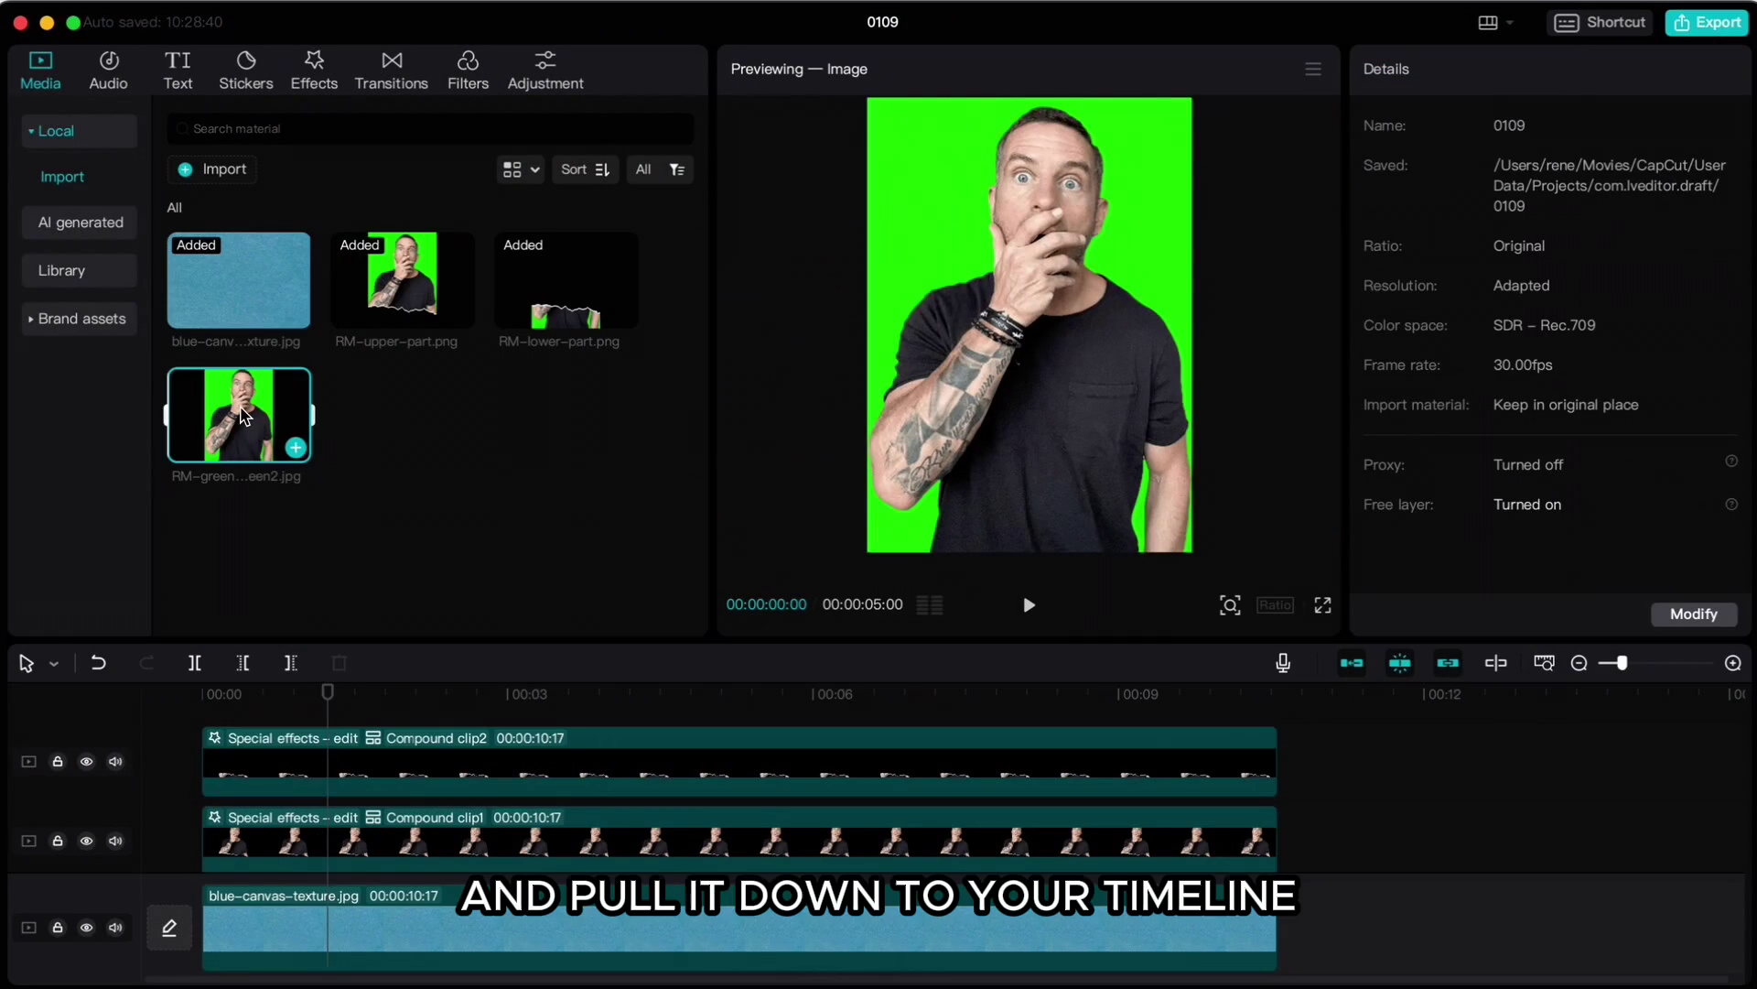
pyautogui.moveTo(245, 417); pyautogui.dragTo(337, 733)
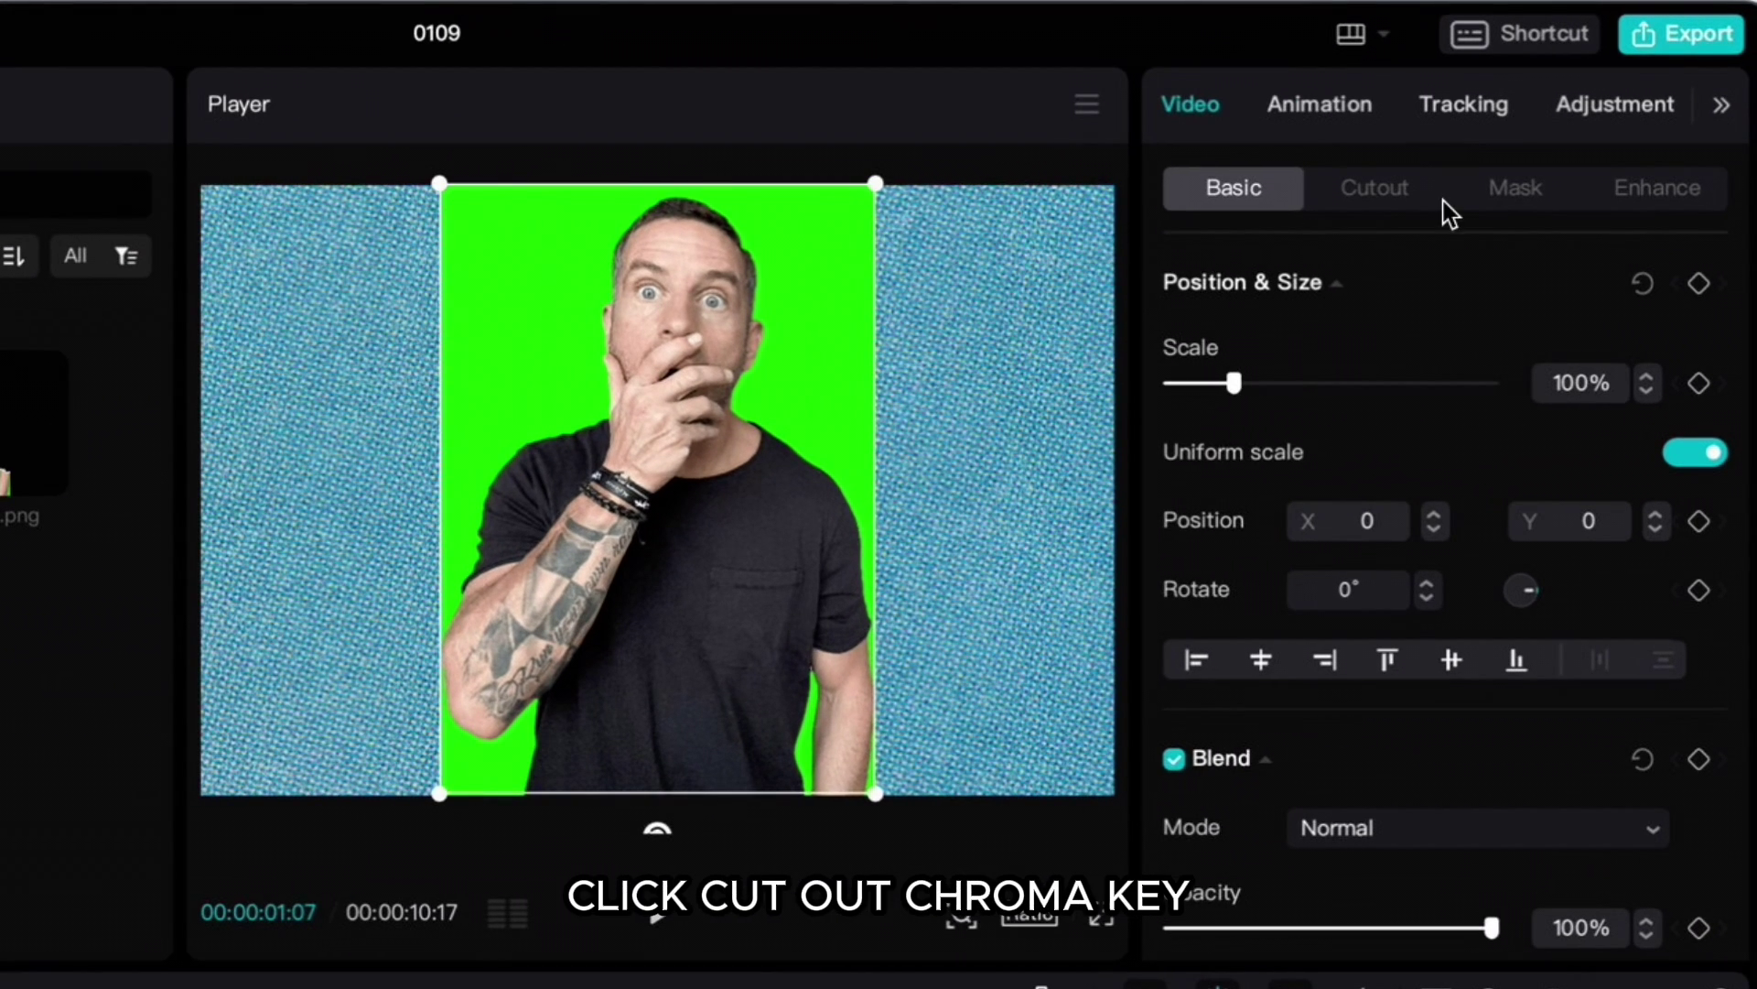
# Chroma-key out the photo's green backdrop with the color picker at Strength 100.
pyautogui.click(1384, 189)
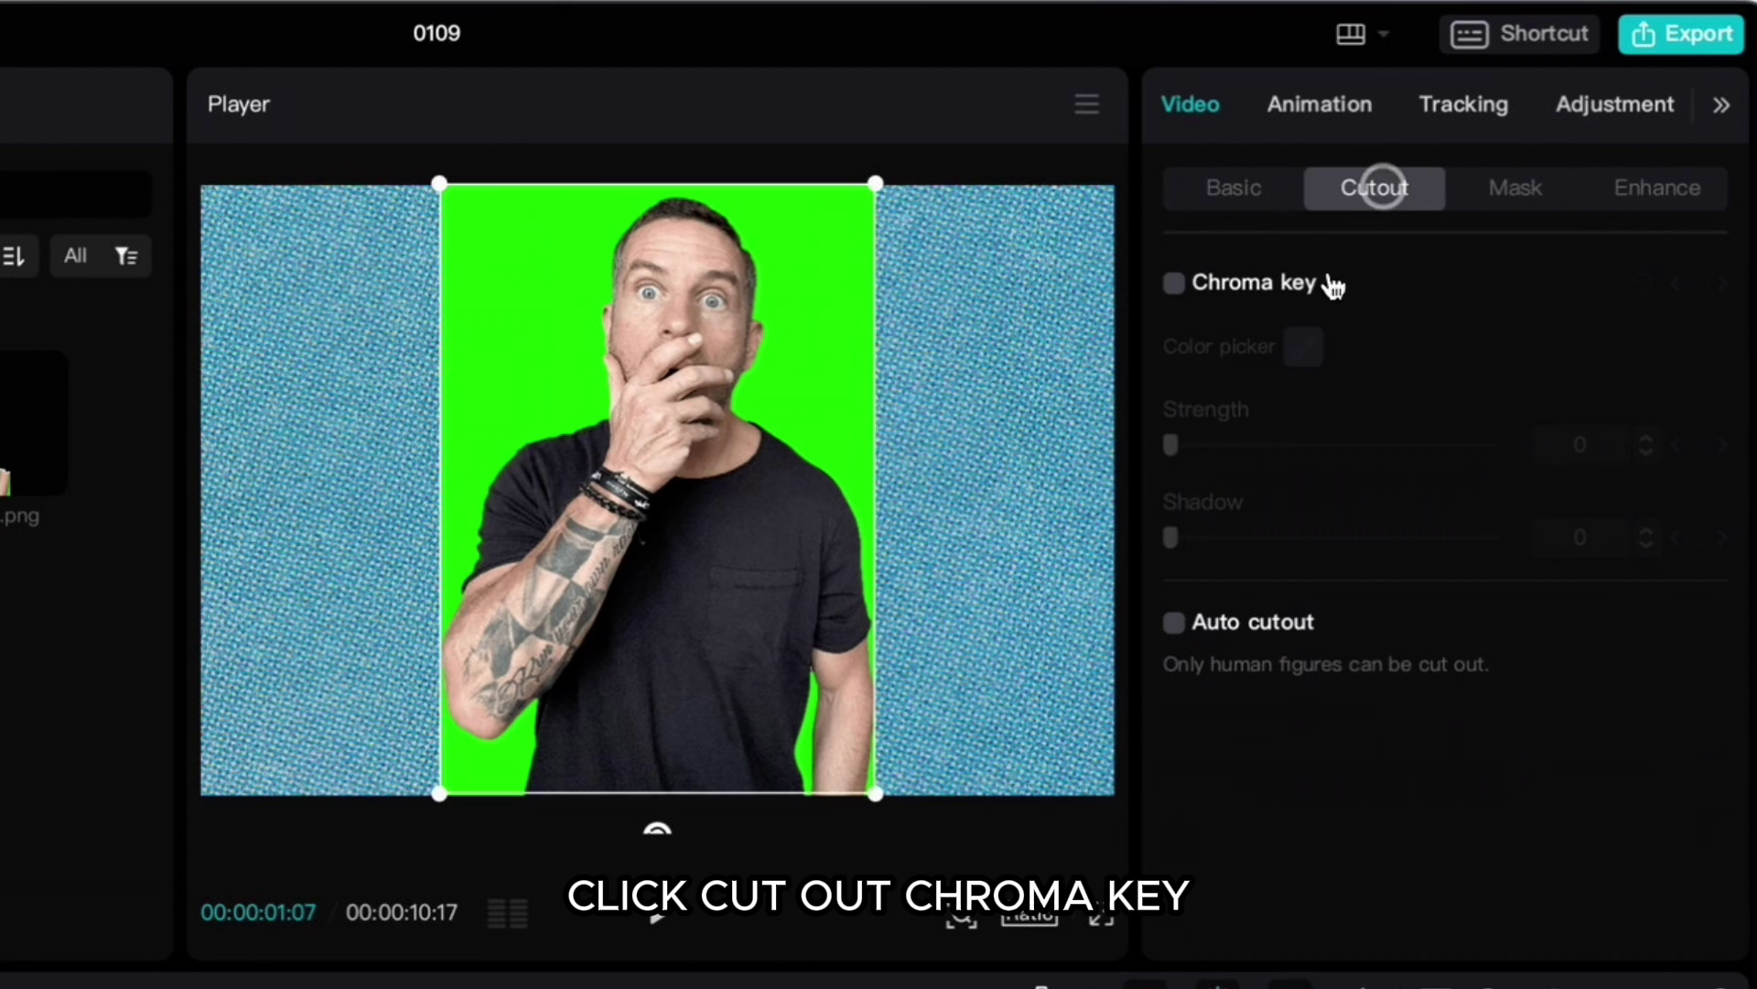
pyautogui.click(1174, 284)
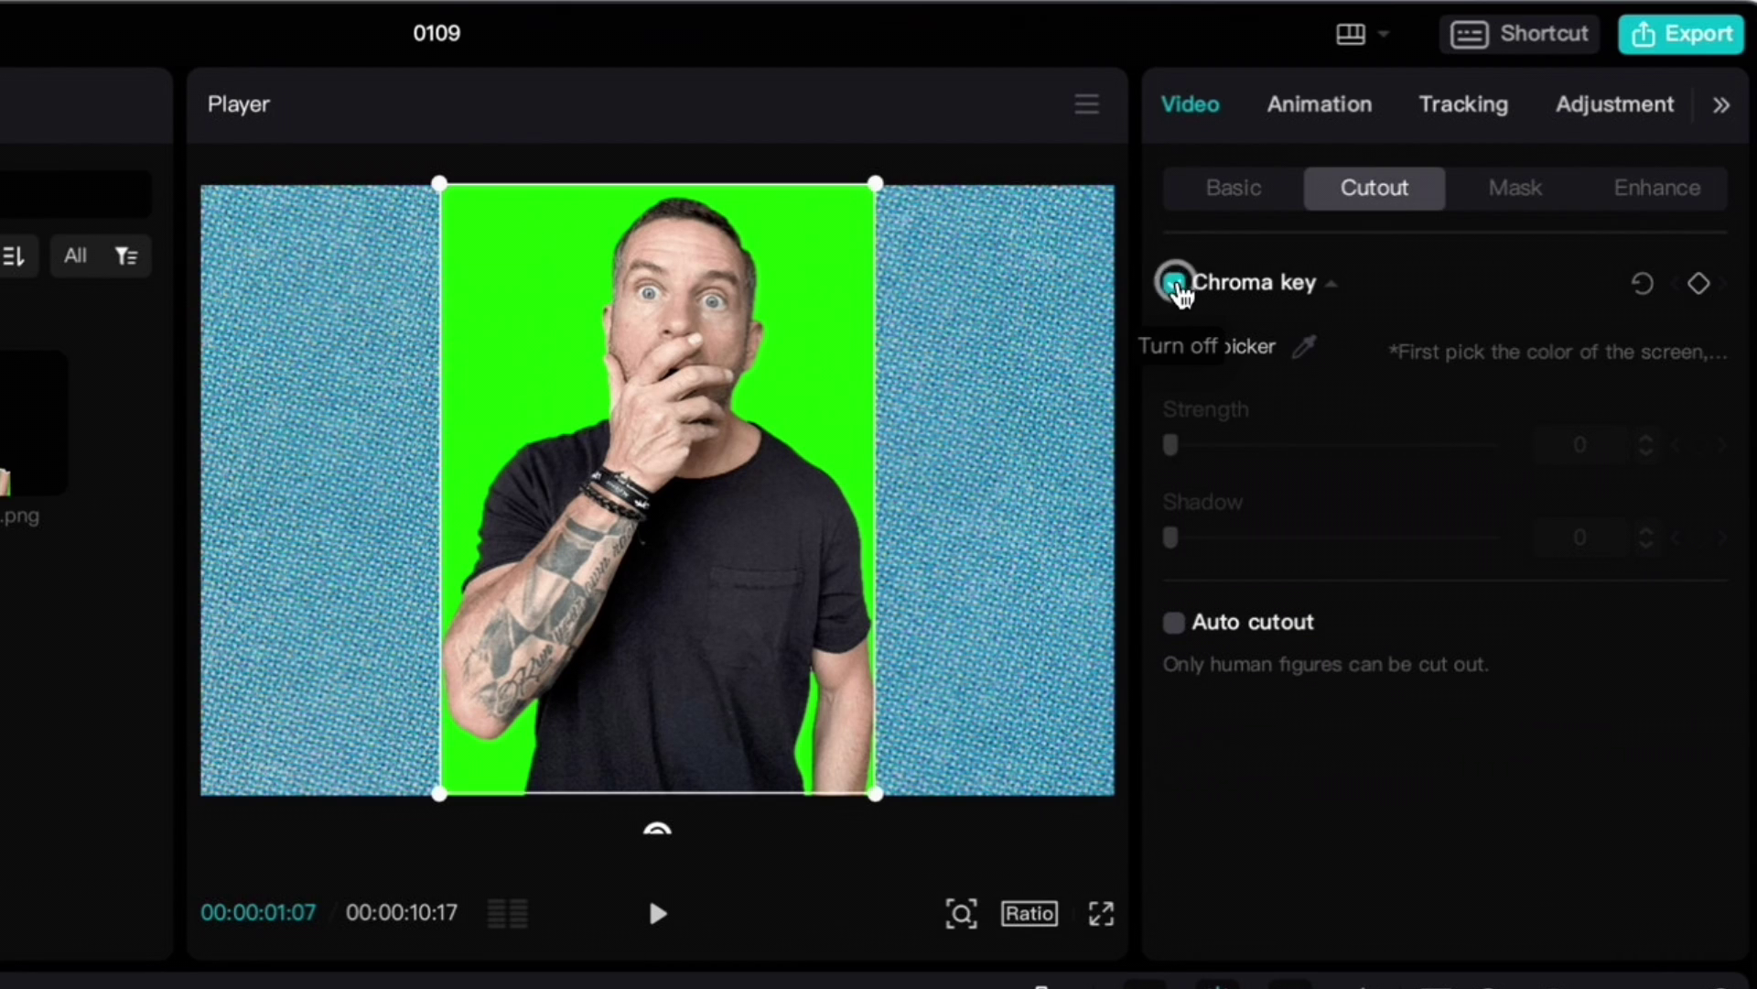
pyautogui.click(1307, 348)
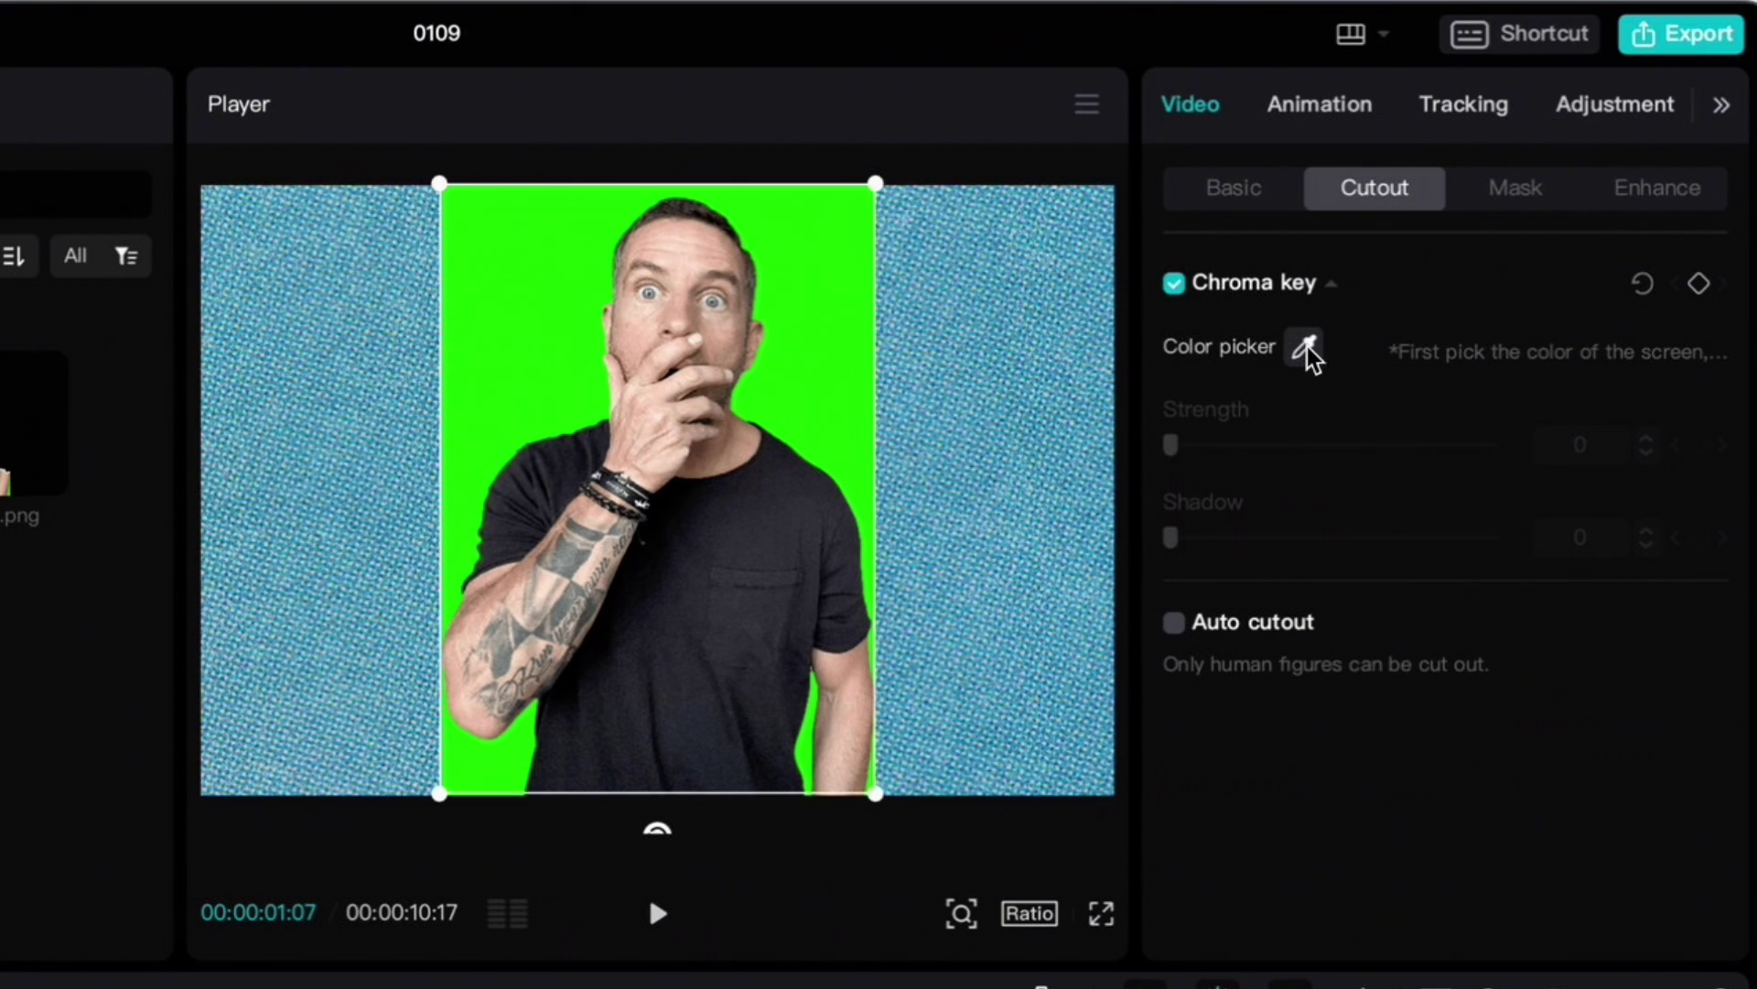
pyautogui.click(830, 384)
pyautogui.moveTo(1199, 444); pyautogui.dragTo(1528, 458)
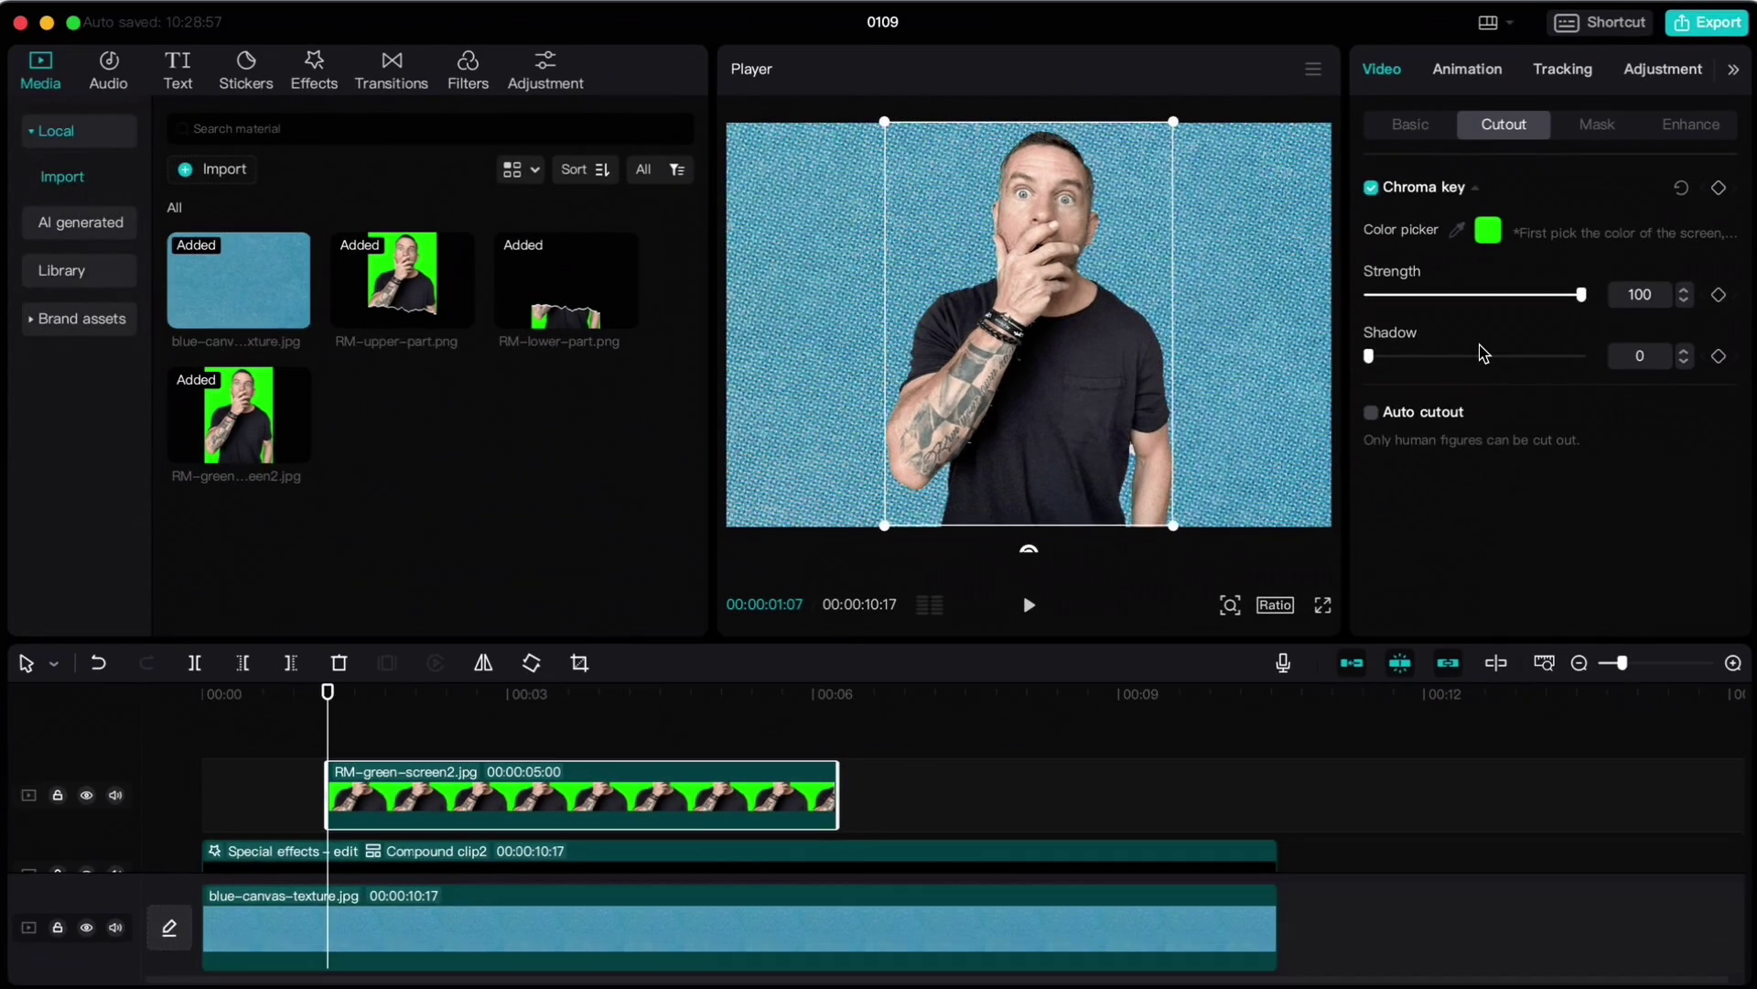
pyautogui.click(796, 769)
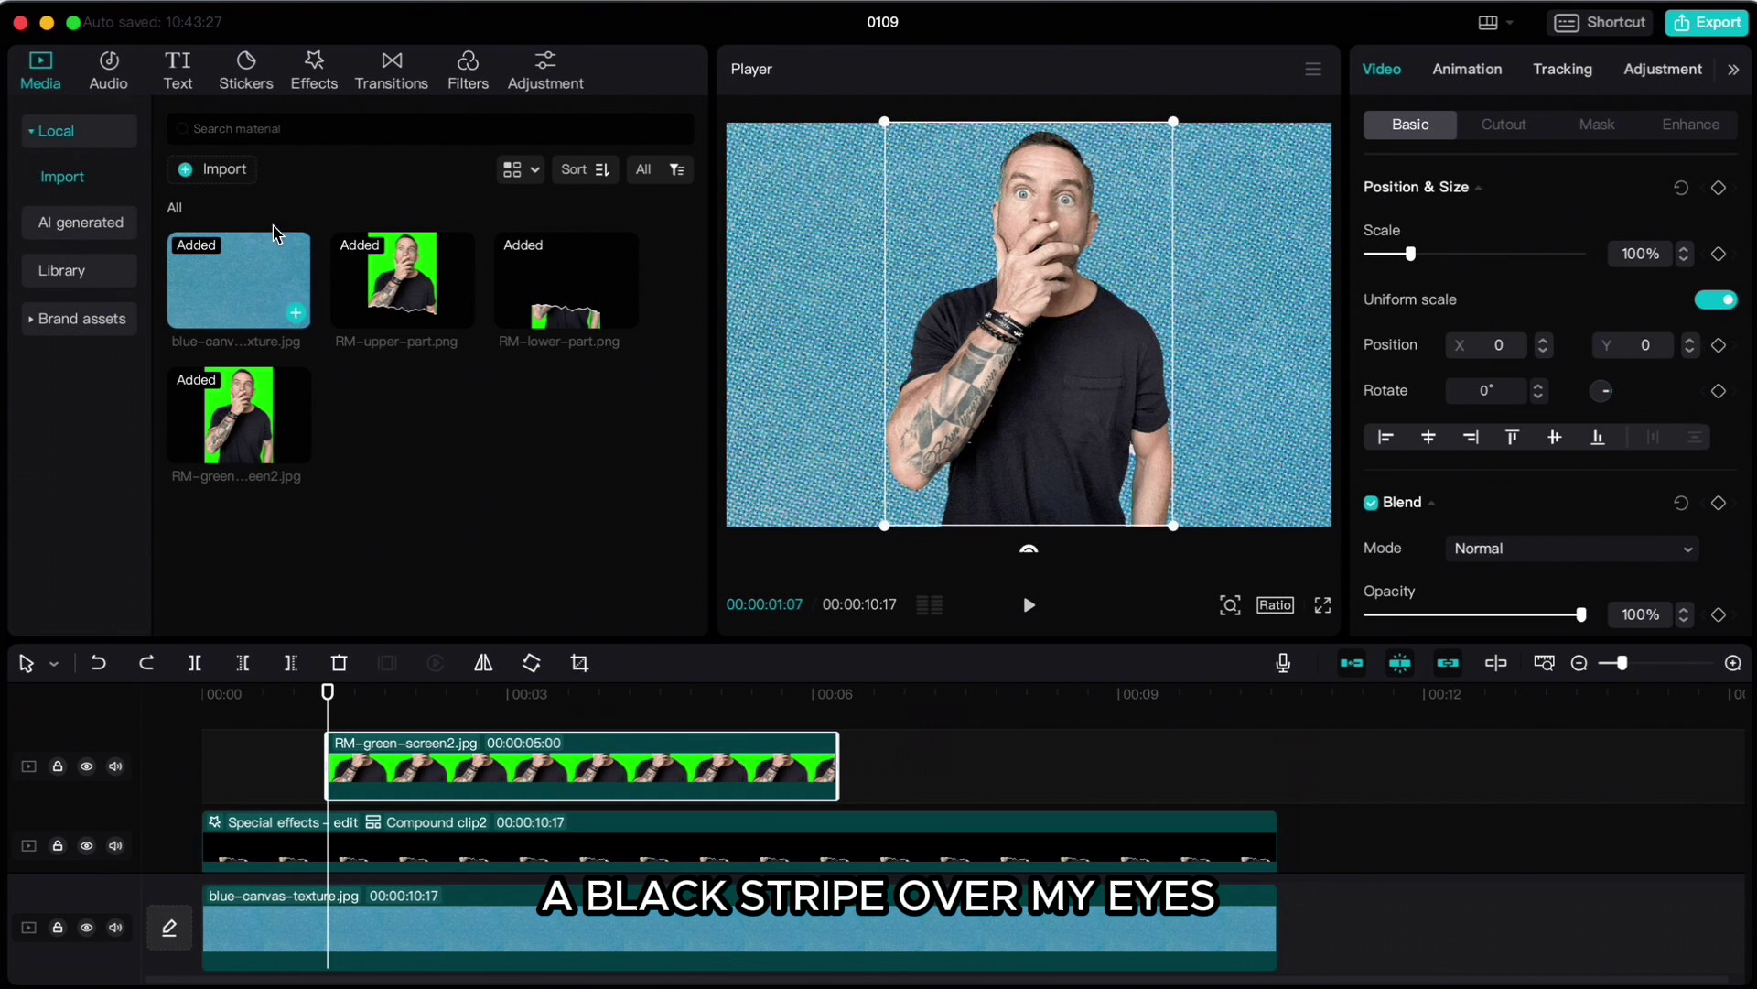
# Import the newest black screenshot and place it above every other track.
pyautogui.click(224, 170)
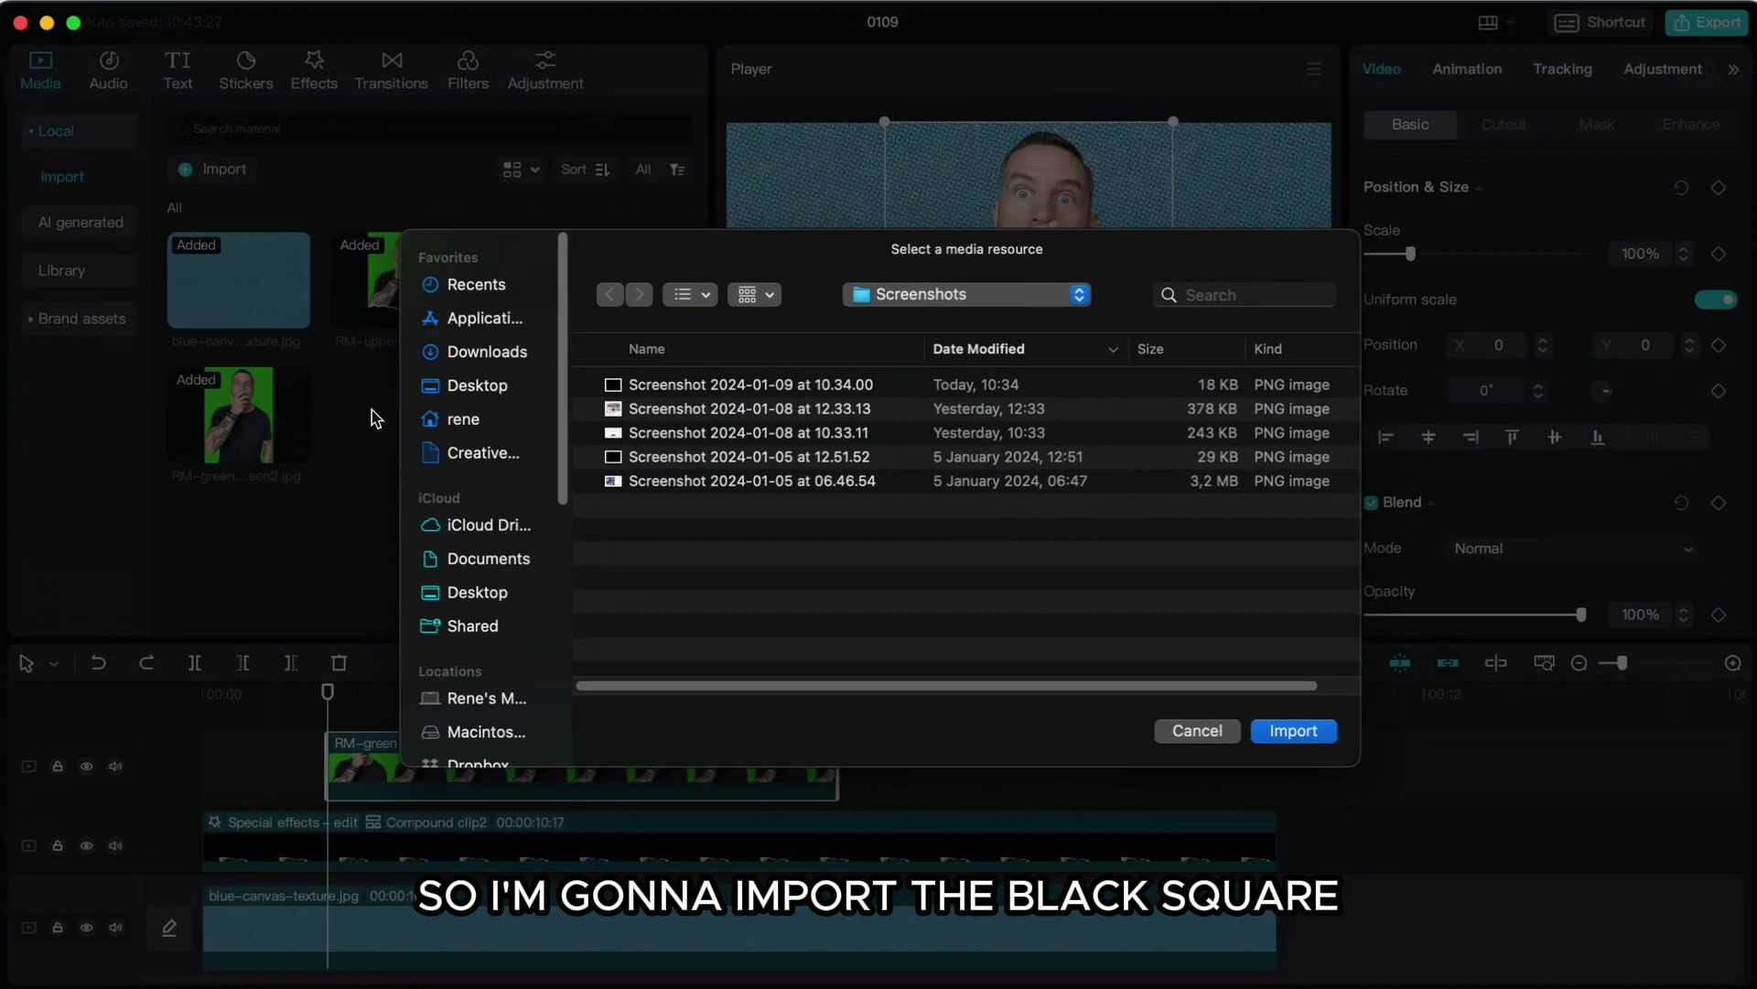
pyautogui.click(689, 385)
pyautogui.click(1293, 730)
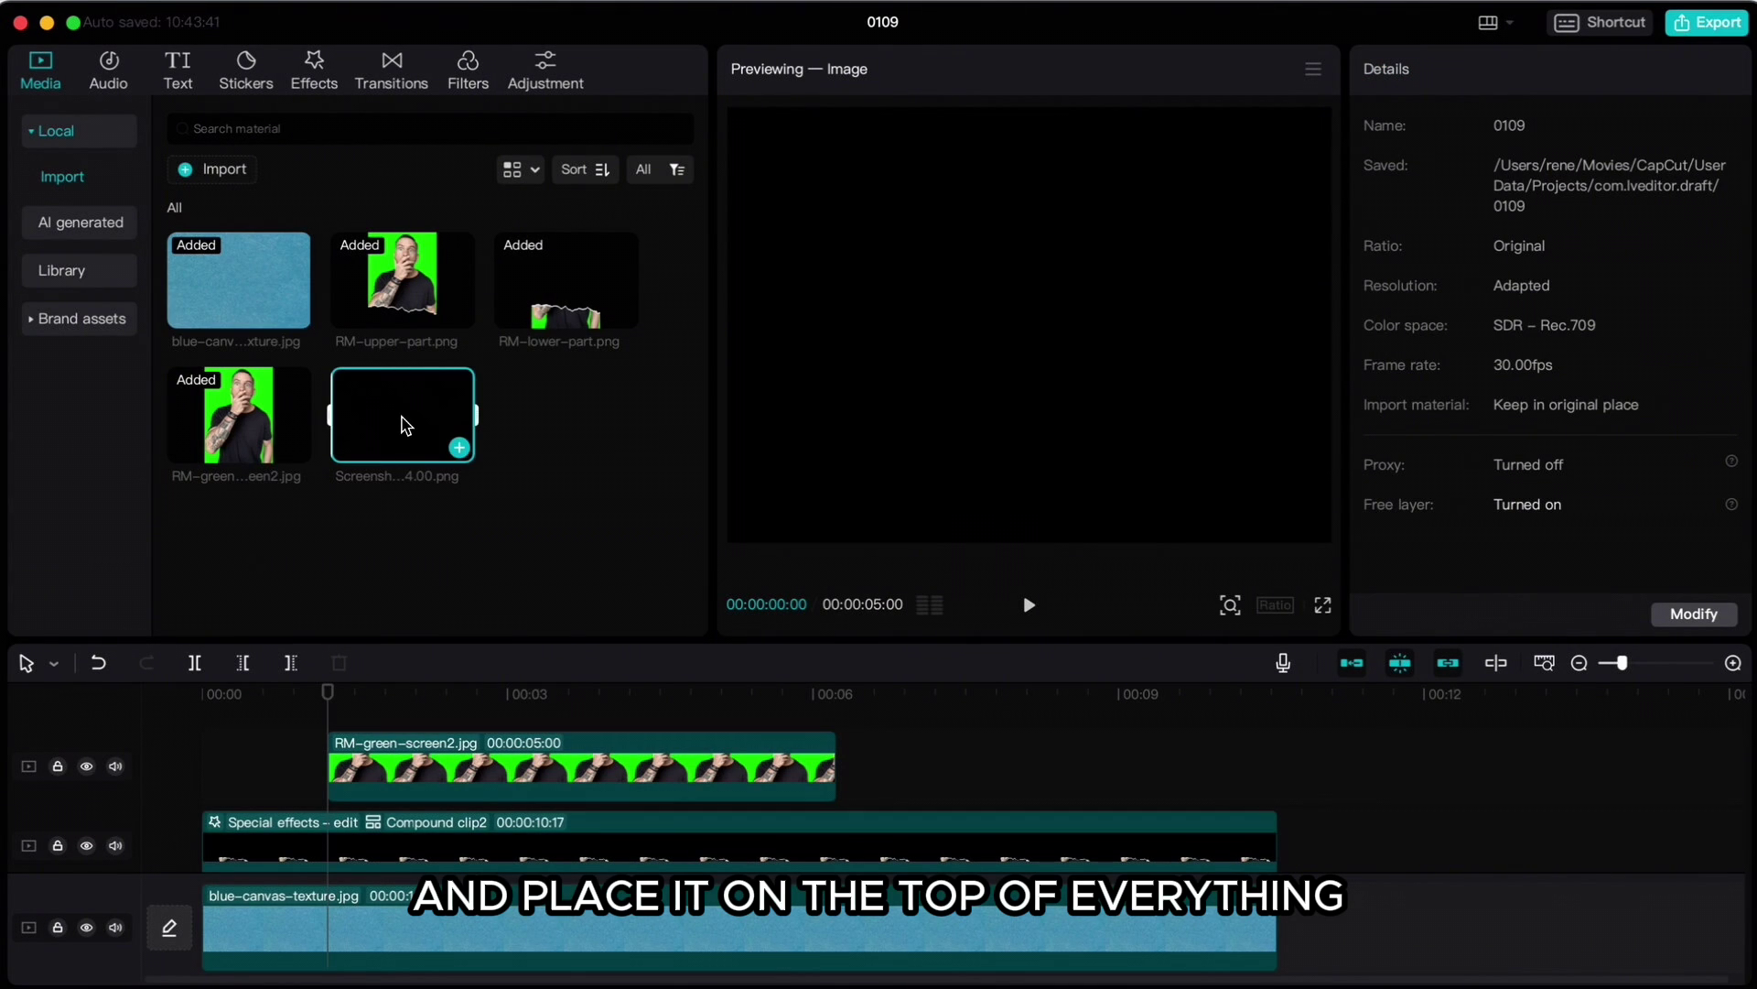
pyautogui.moveTo(406, 426); pyautogui.dragTo(331, 721)
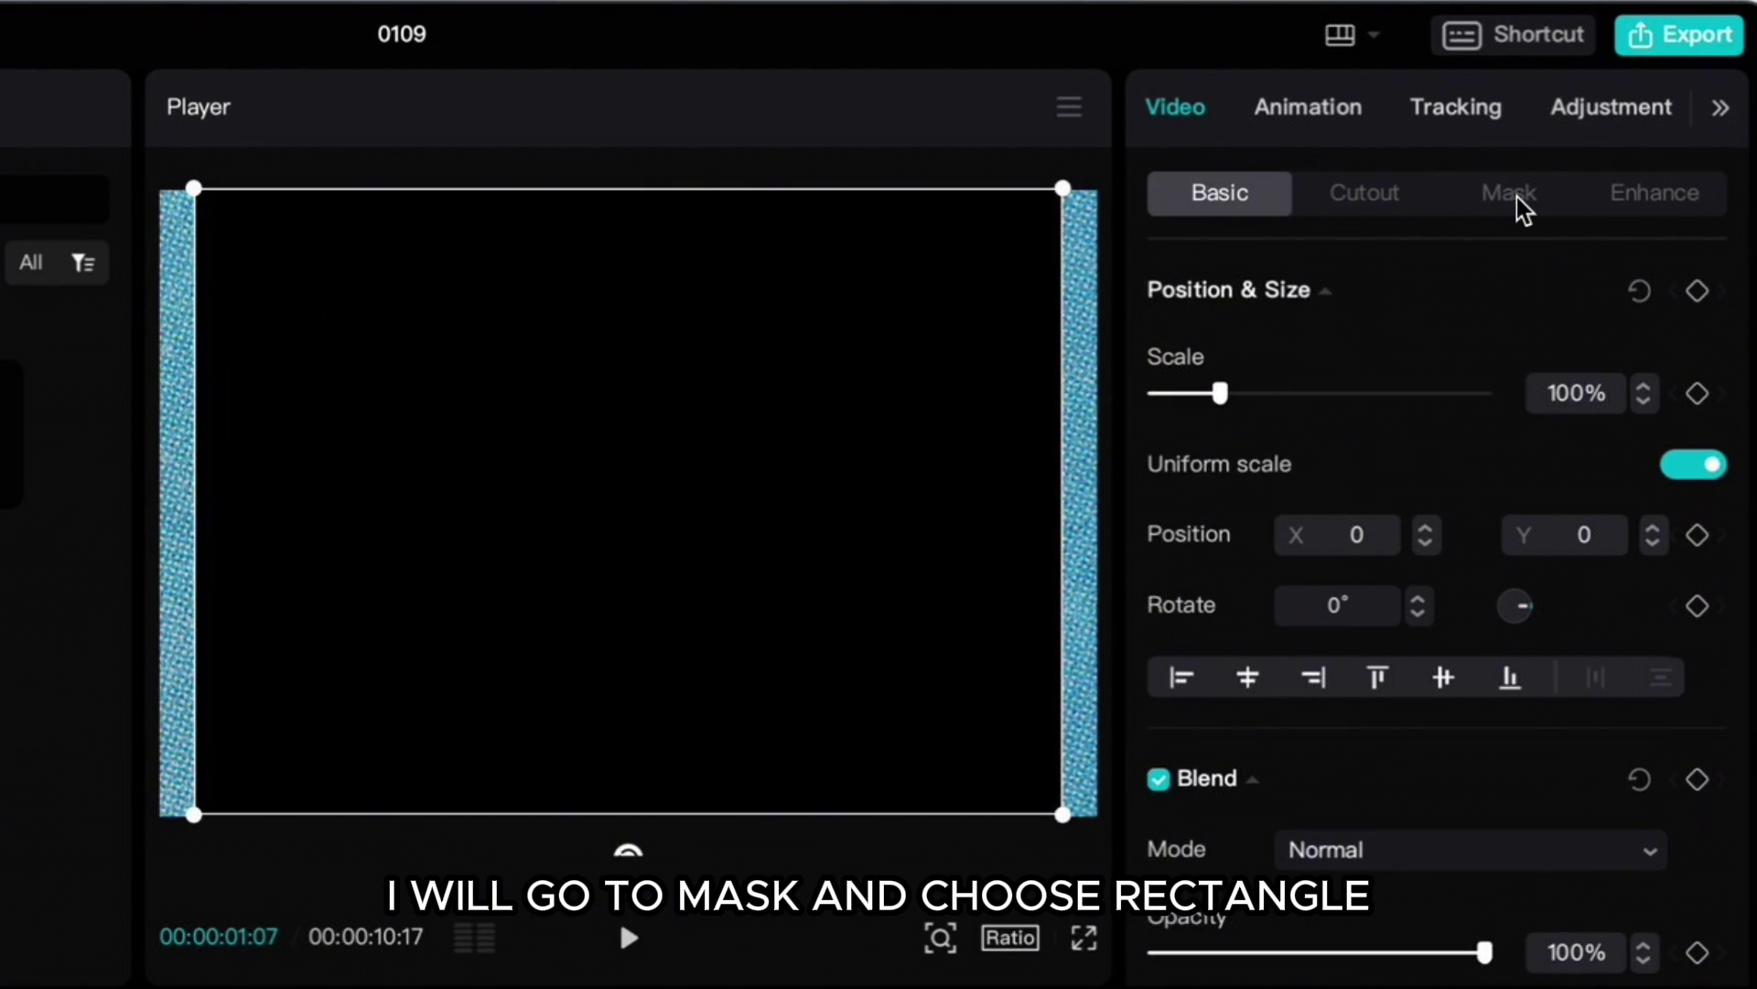
# Mask the black image with a rectangle shaped into an 81×21 bar over the eyes, tilted 5°.
pyautogui.click(1516, 195)
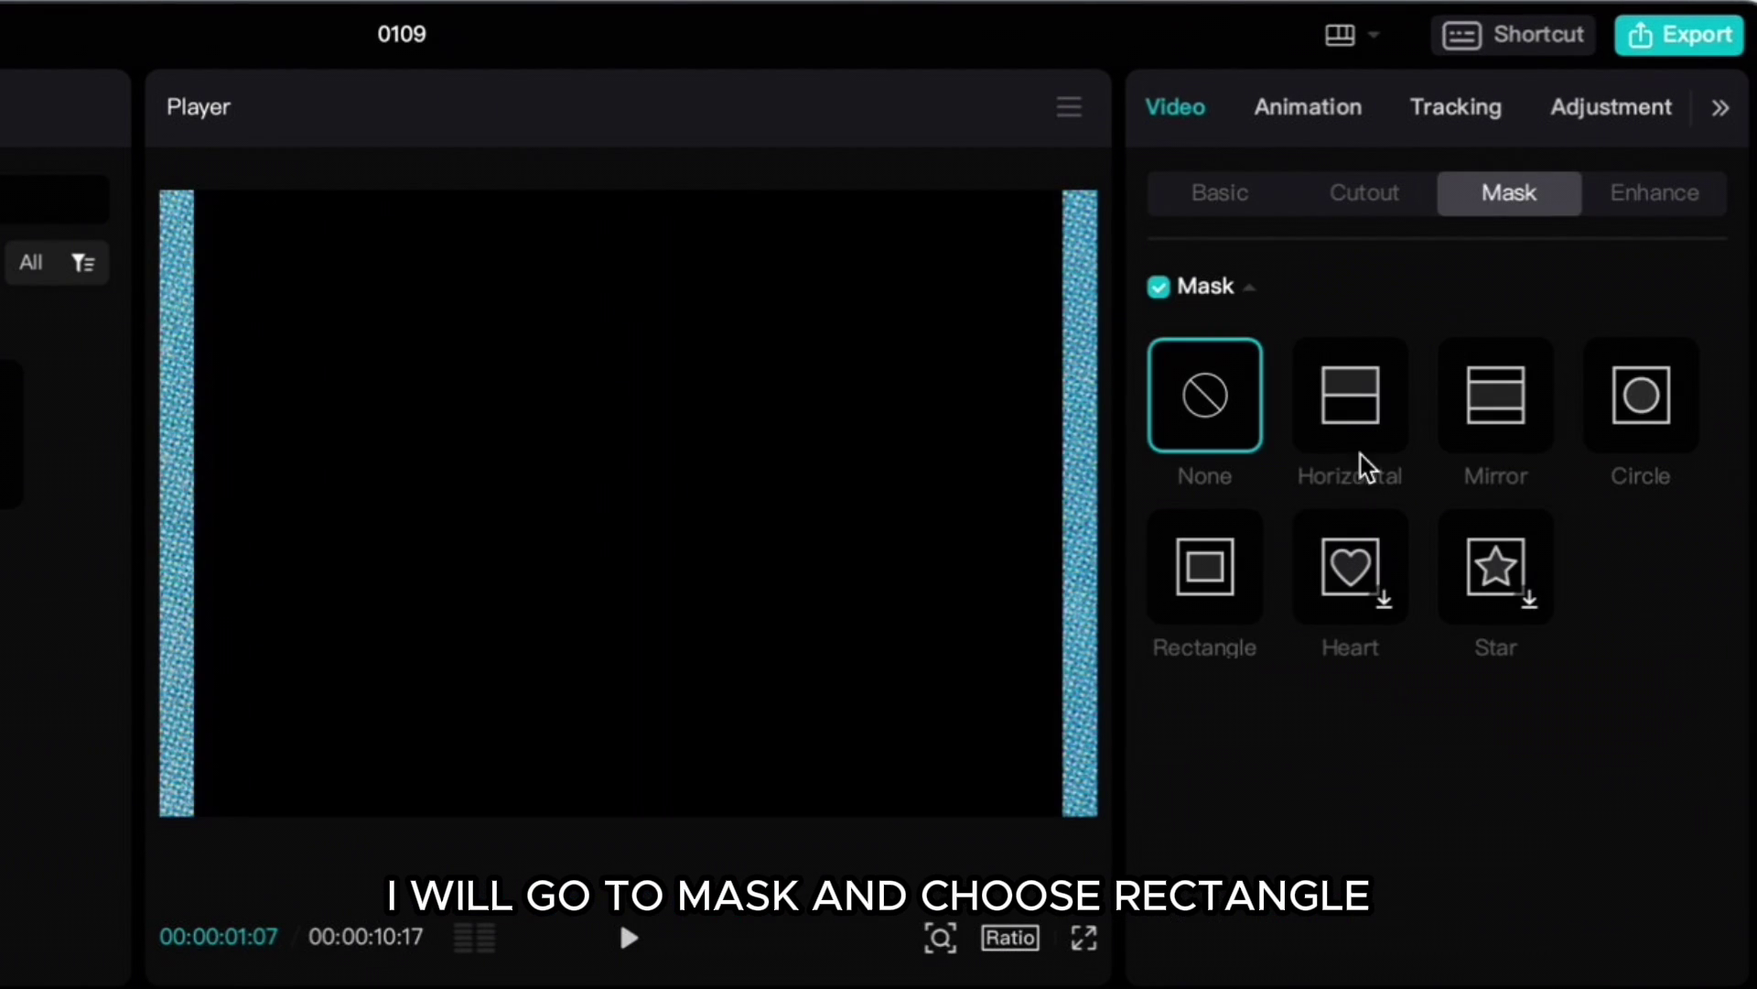
pyautogui.click(1223, 582)
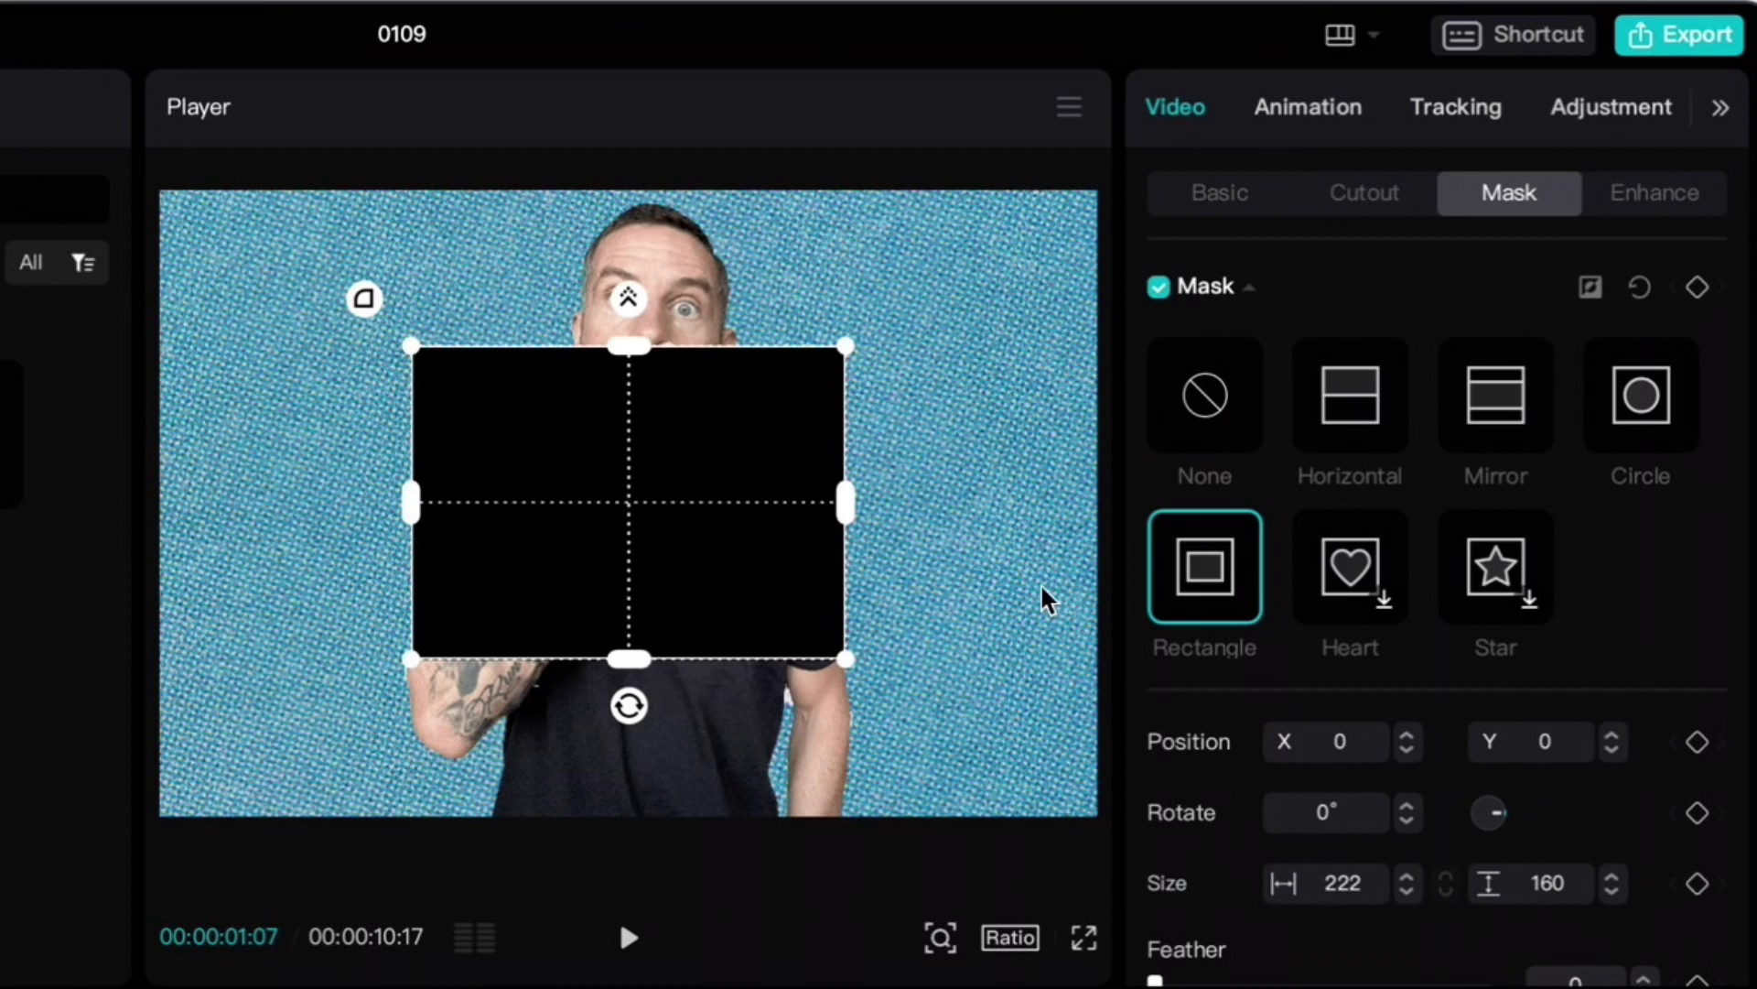
pyautogui.moveTo(630, 659); pyautogui.dragTo(628, 521)
pyautogui.moveTo(843, 502); pyautogui.dragTo(720, 293)
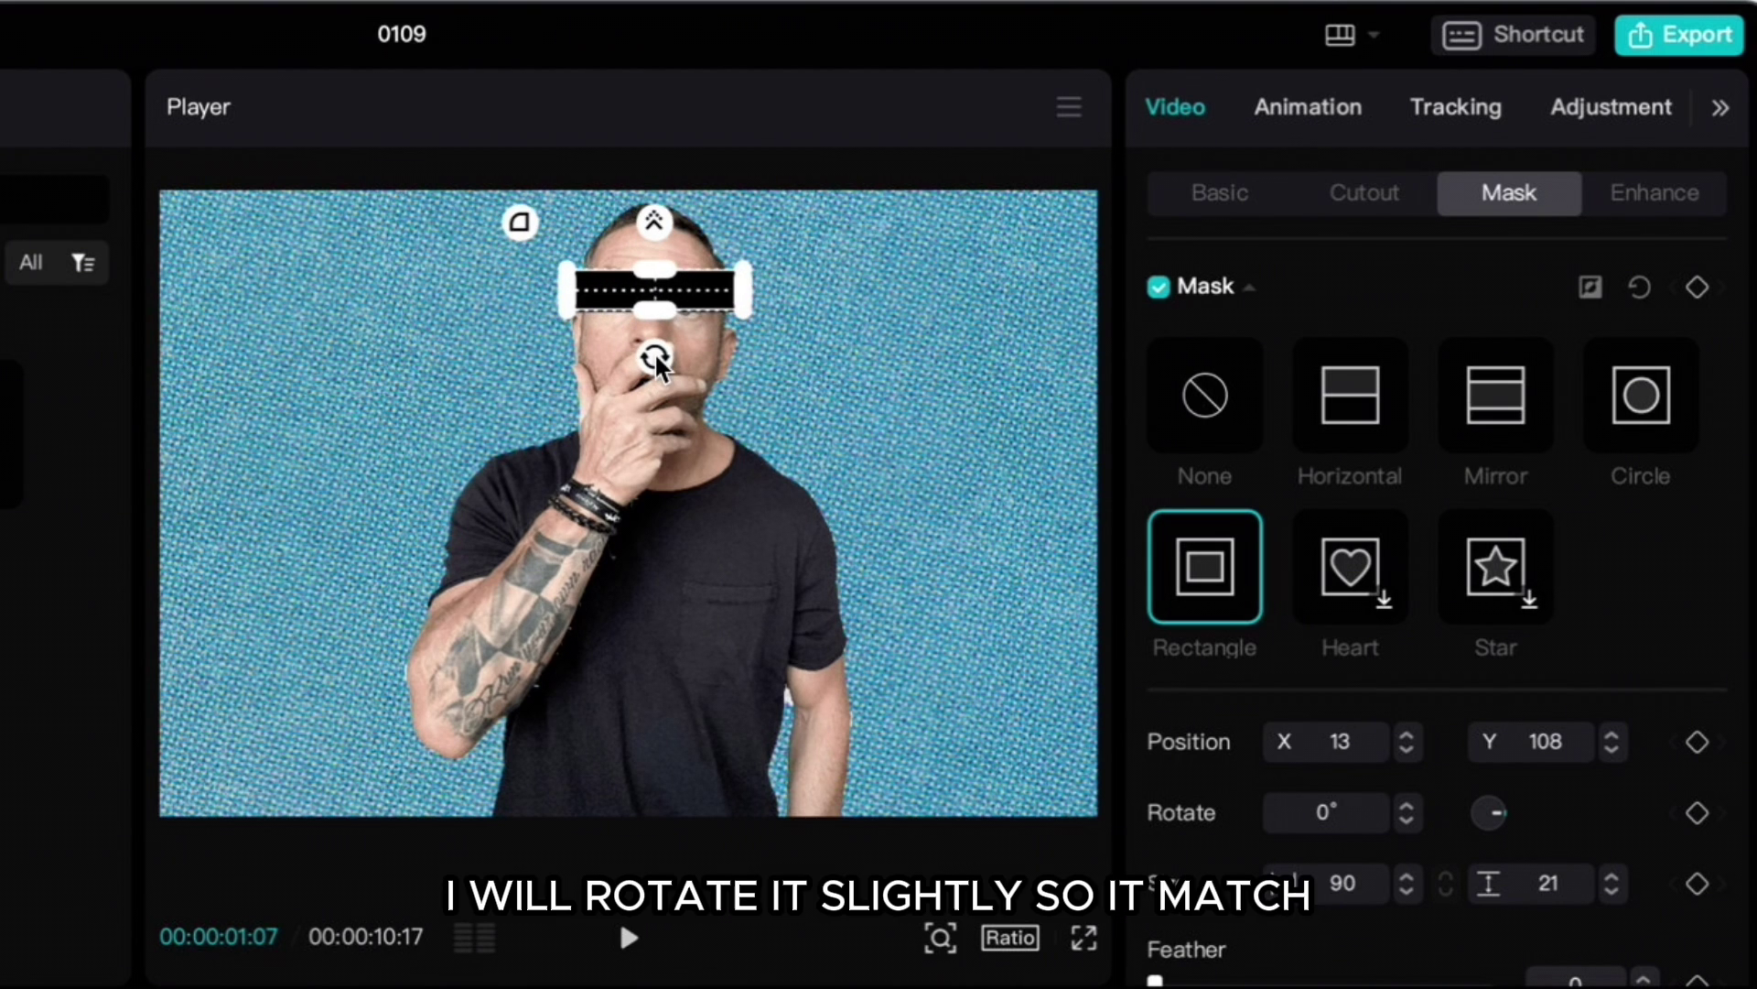
pyautogui.moveTo(656, 359); pyautogui.dragTo(653, 361)
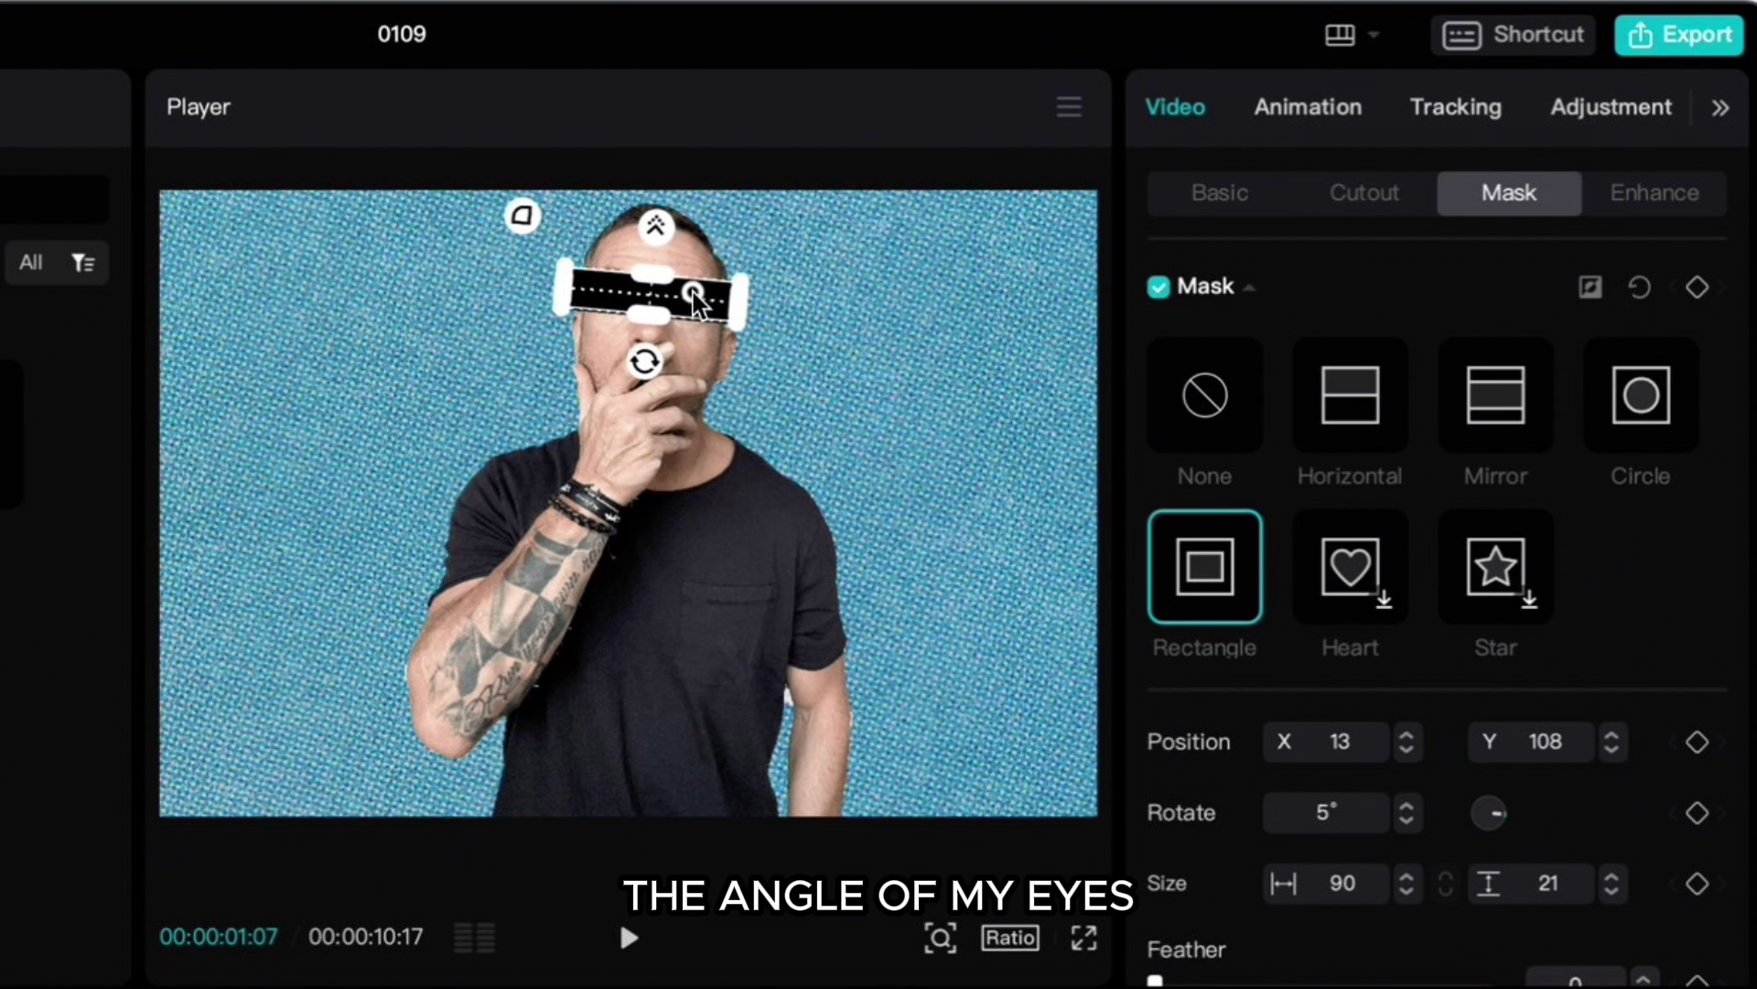
pyautogui.moveTo(695, 302); pyautogui.dragTo(688, 295)
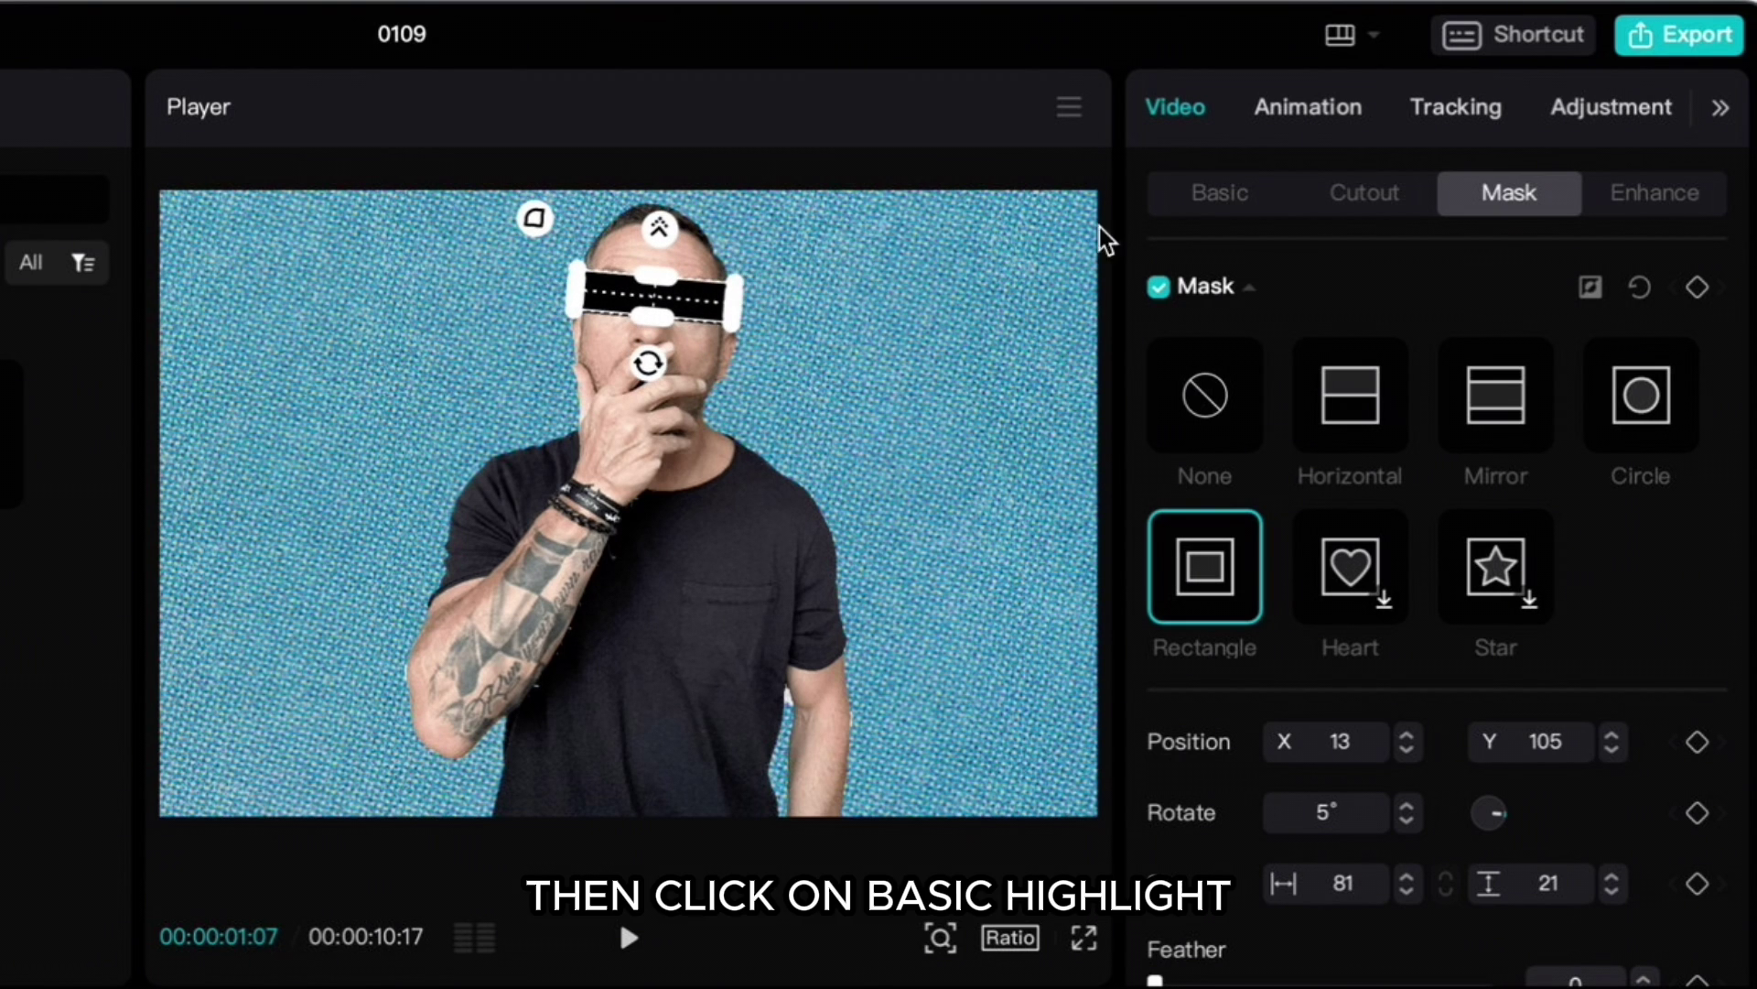
# Combine the green-screen photo and black eye-bar clips into Compound clip3, then scrub back to about 1 second.
pyautogui.click(1197, 197)
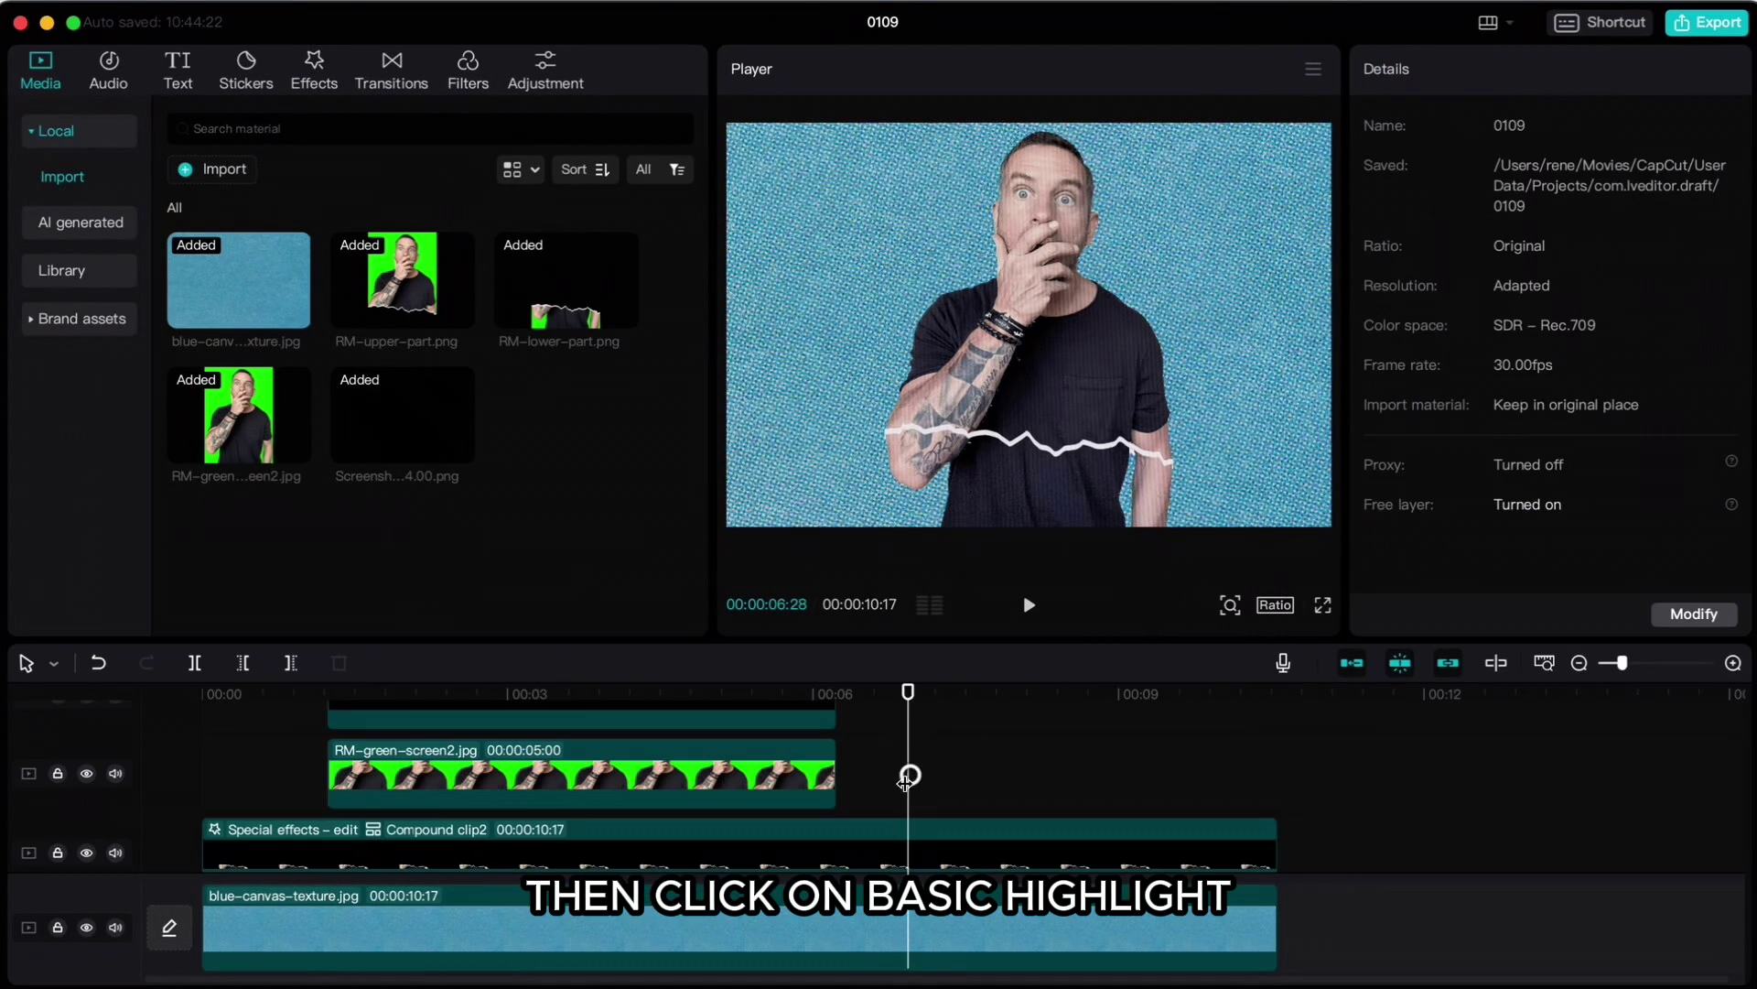
pyautogui.click(758, 744)
pyautogui.click(722, 714)
pyautogui.scroll(2, 722, 710)
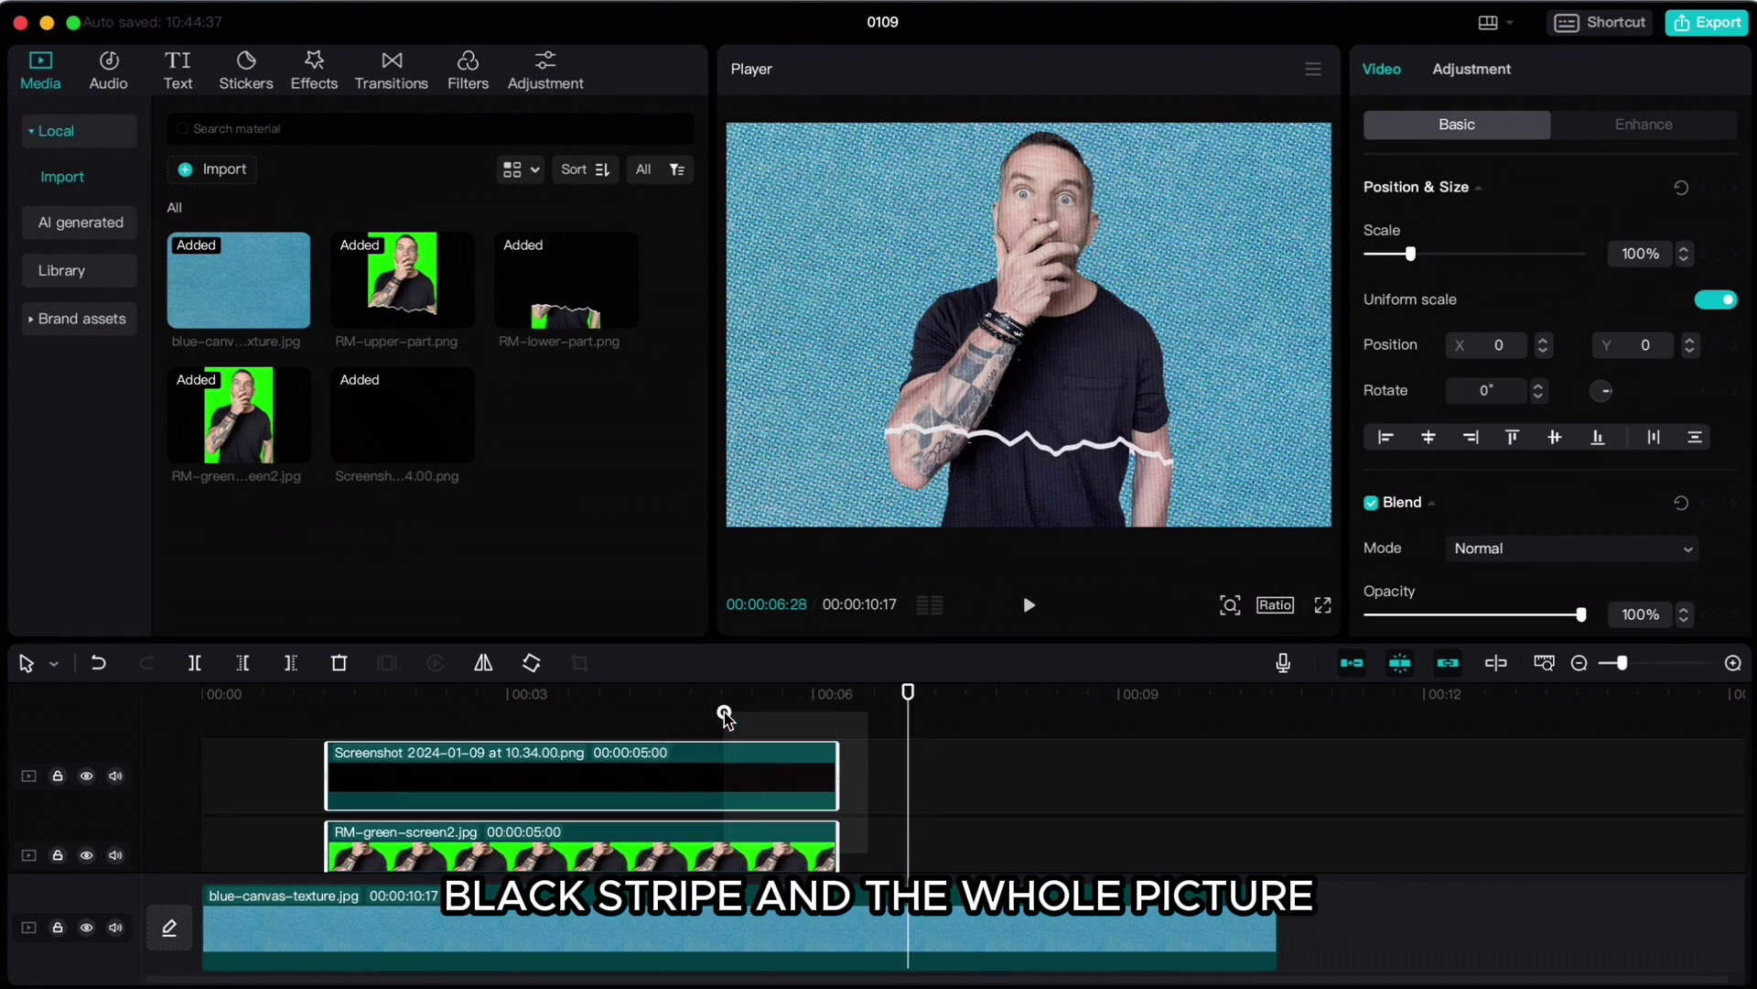
pyautogui.rightClick(712, 787)
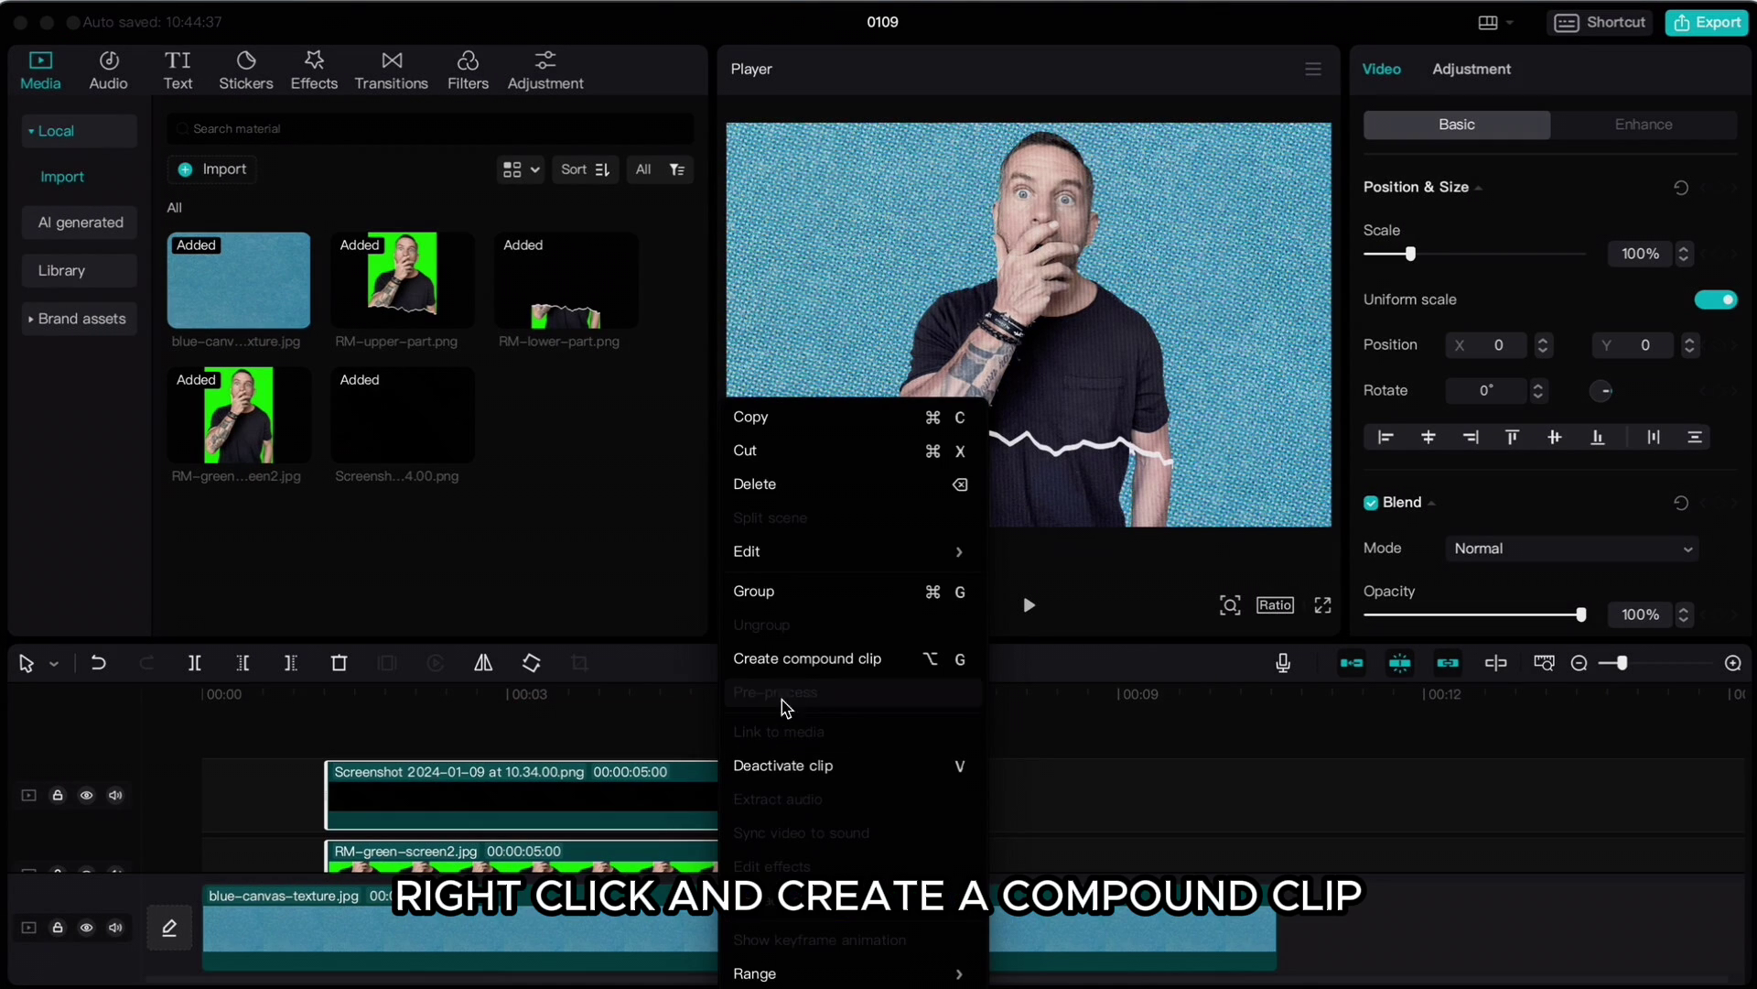
pyautogui.click(808, 660)
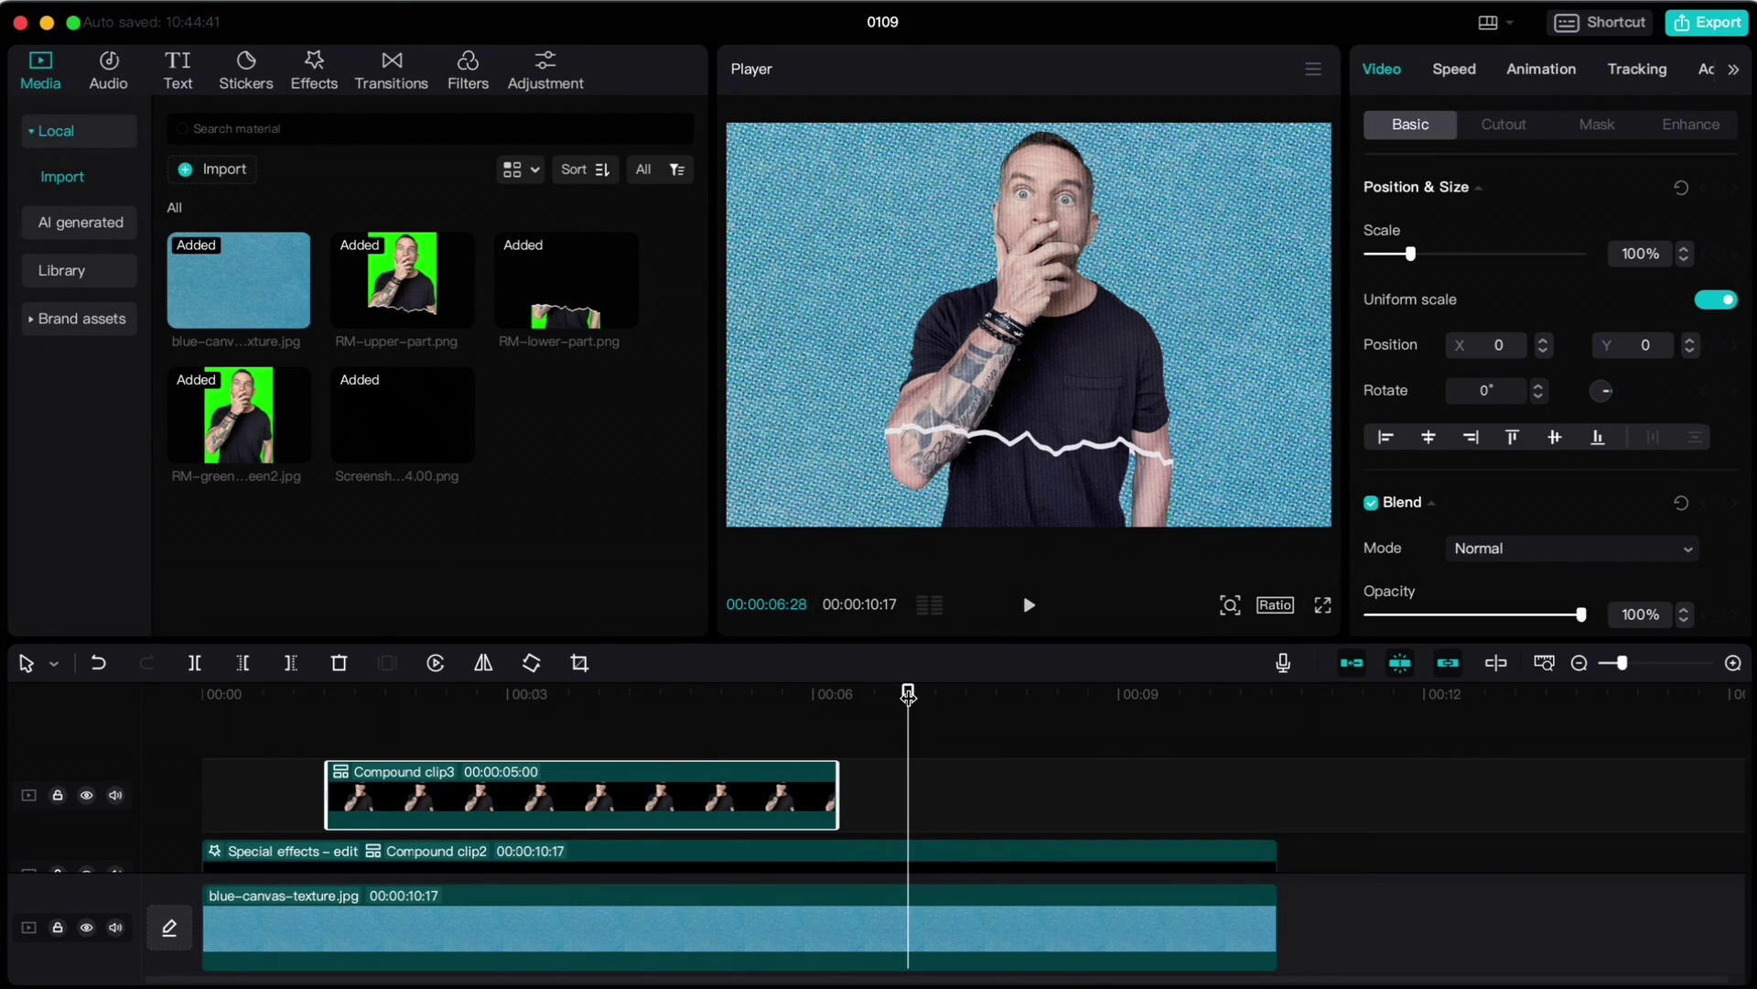
pyautogui.moveTo(908, 695); pyautogui.dragTo(334, 709)
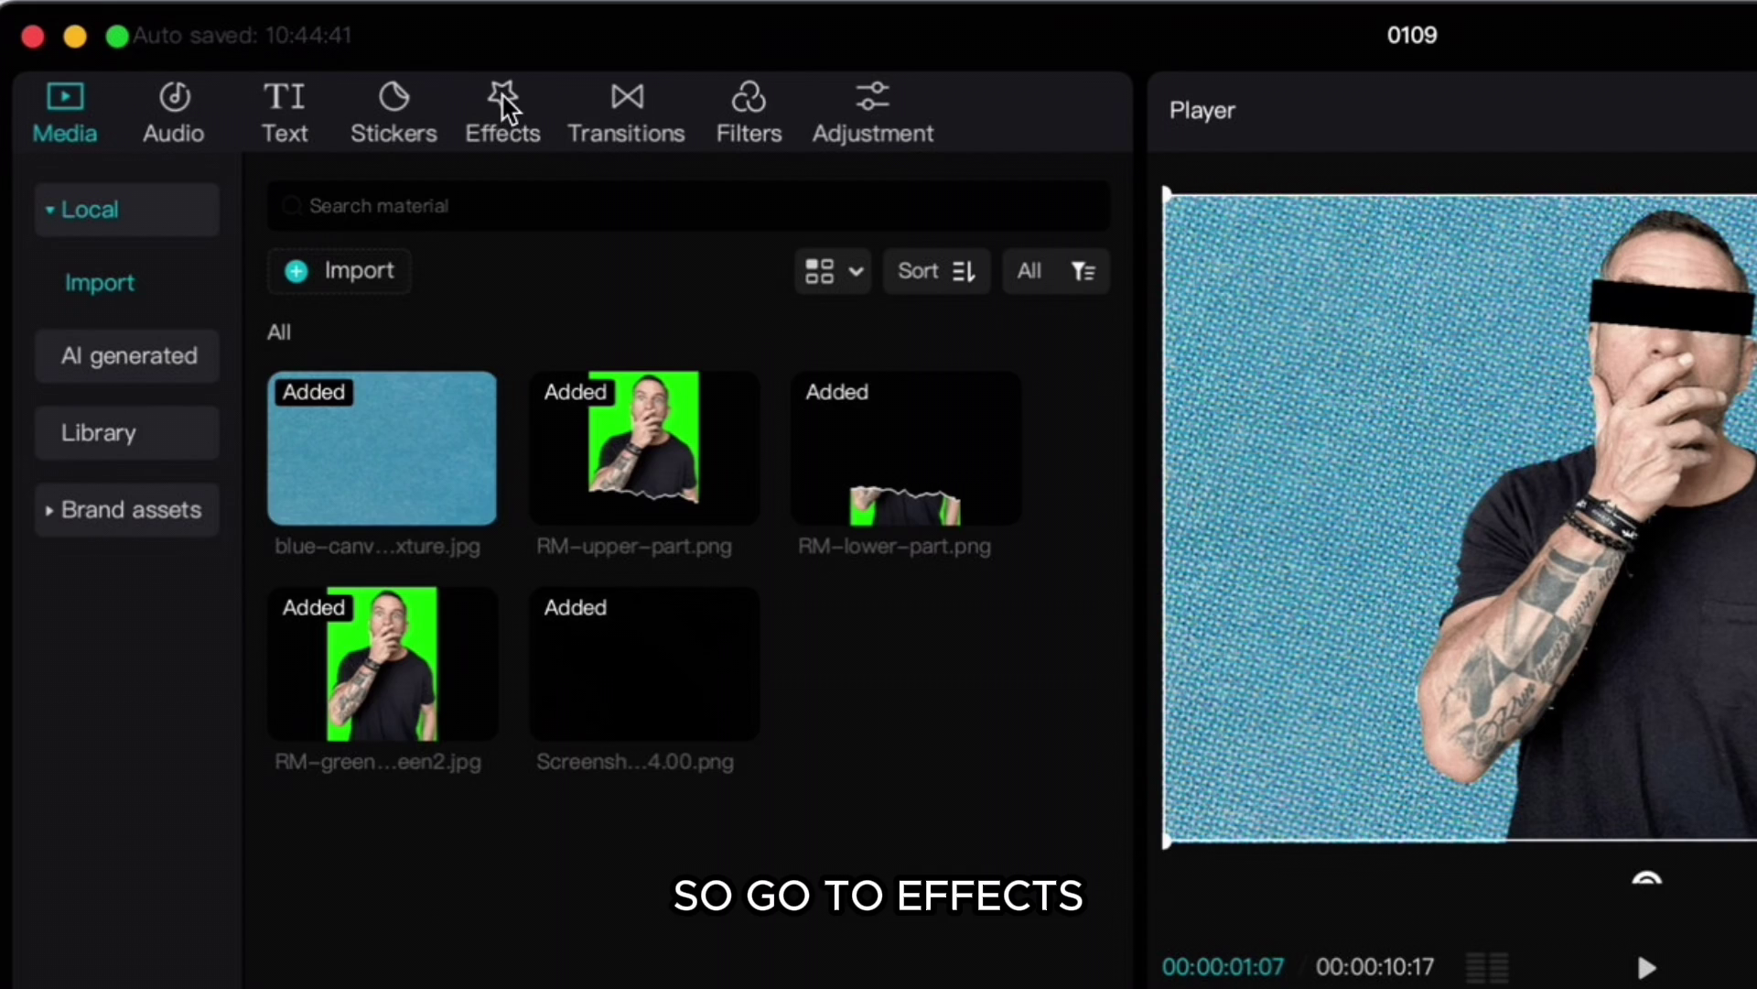
# Apply the 1998 effect to the picture with its filter at about 15 and texture at 68.
pyautogui.click(505, 103)
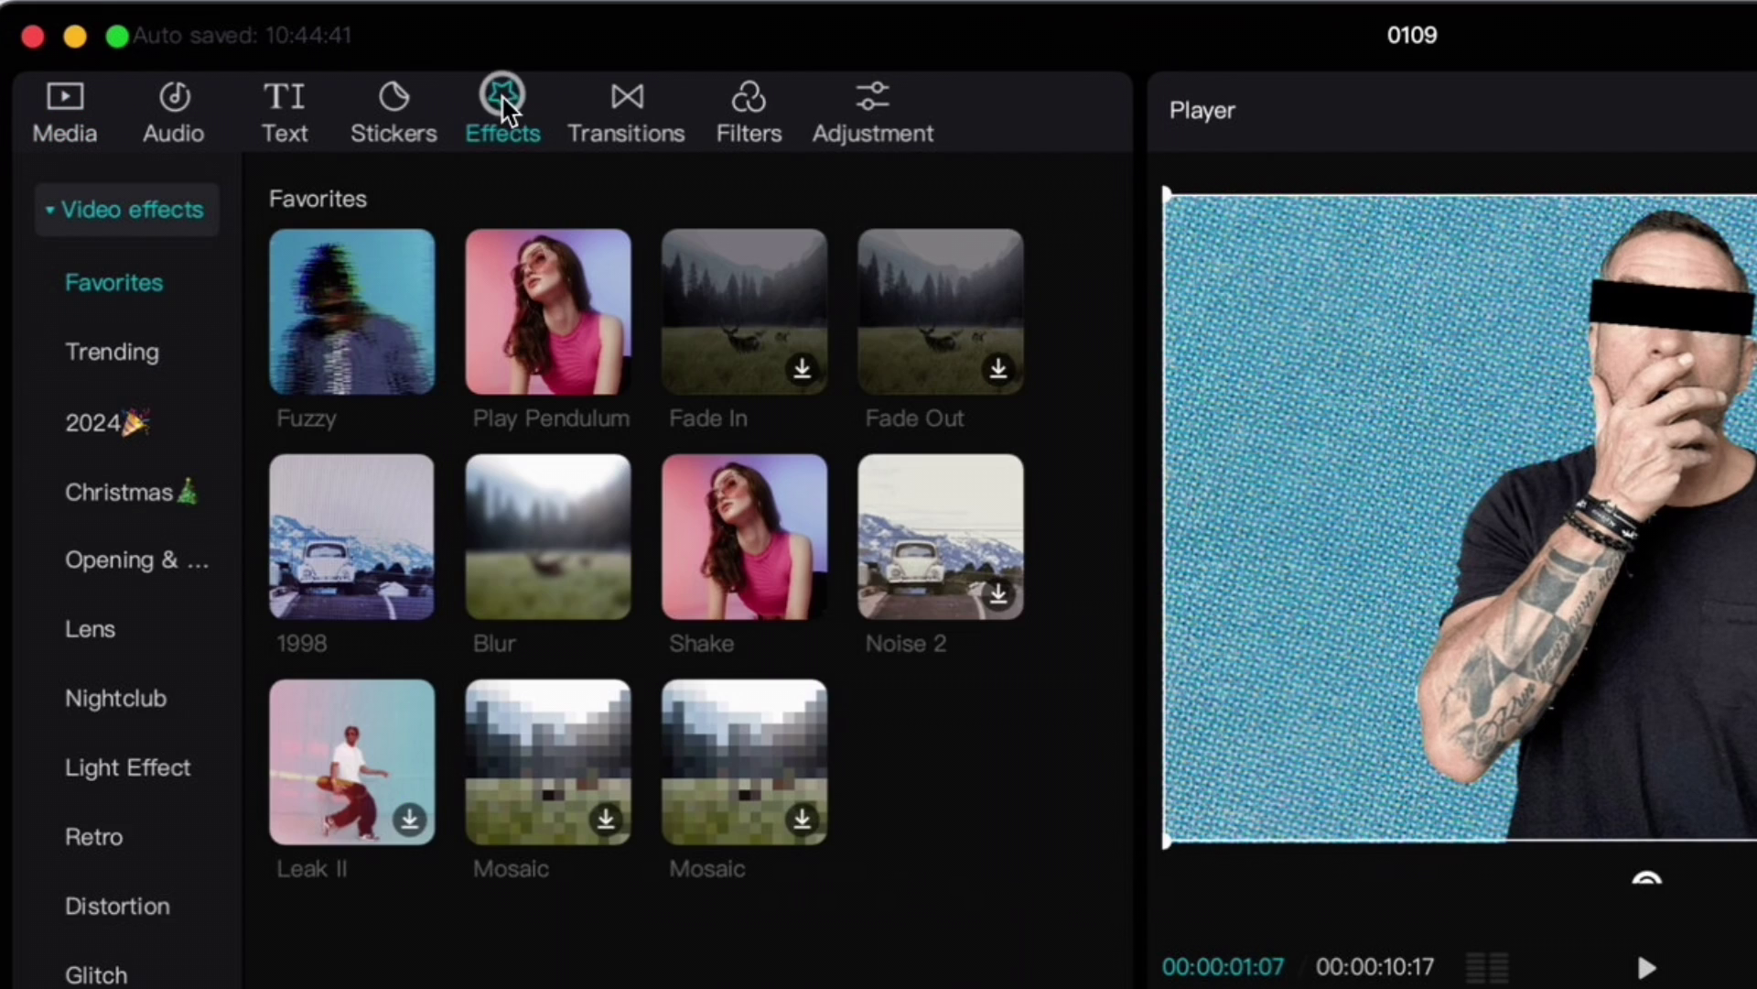
pyautogui.moveTo(399, 505)
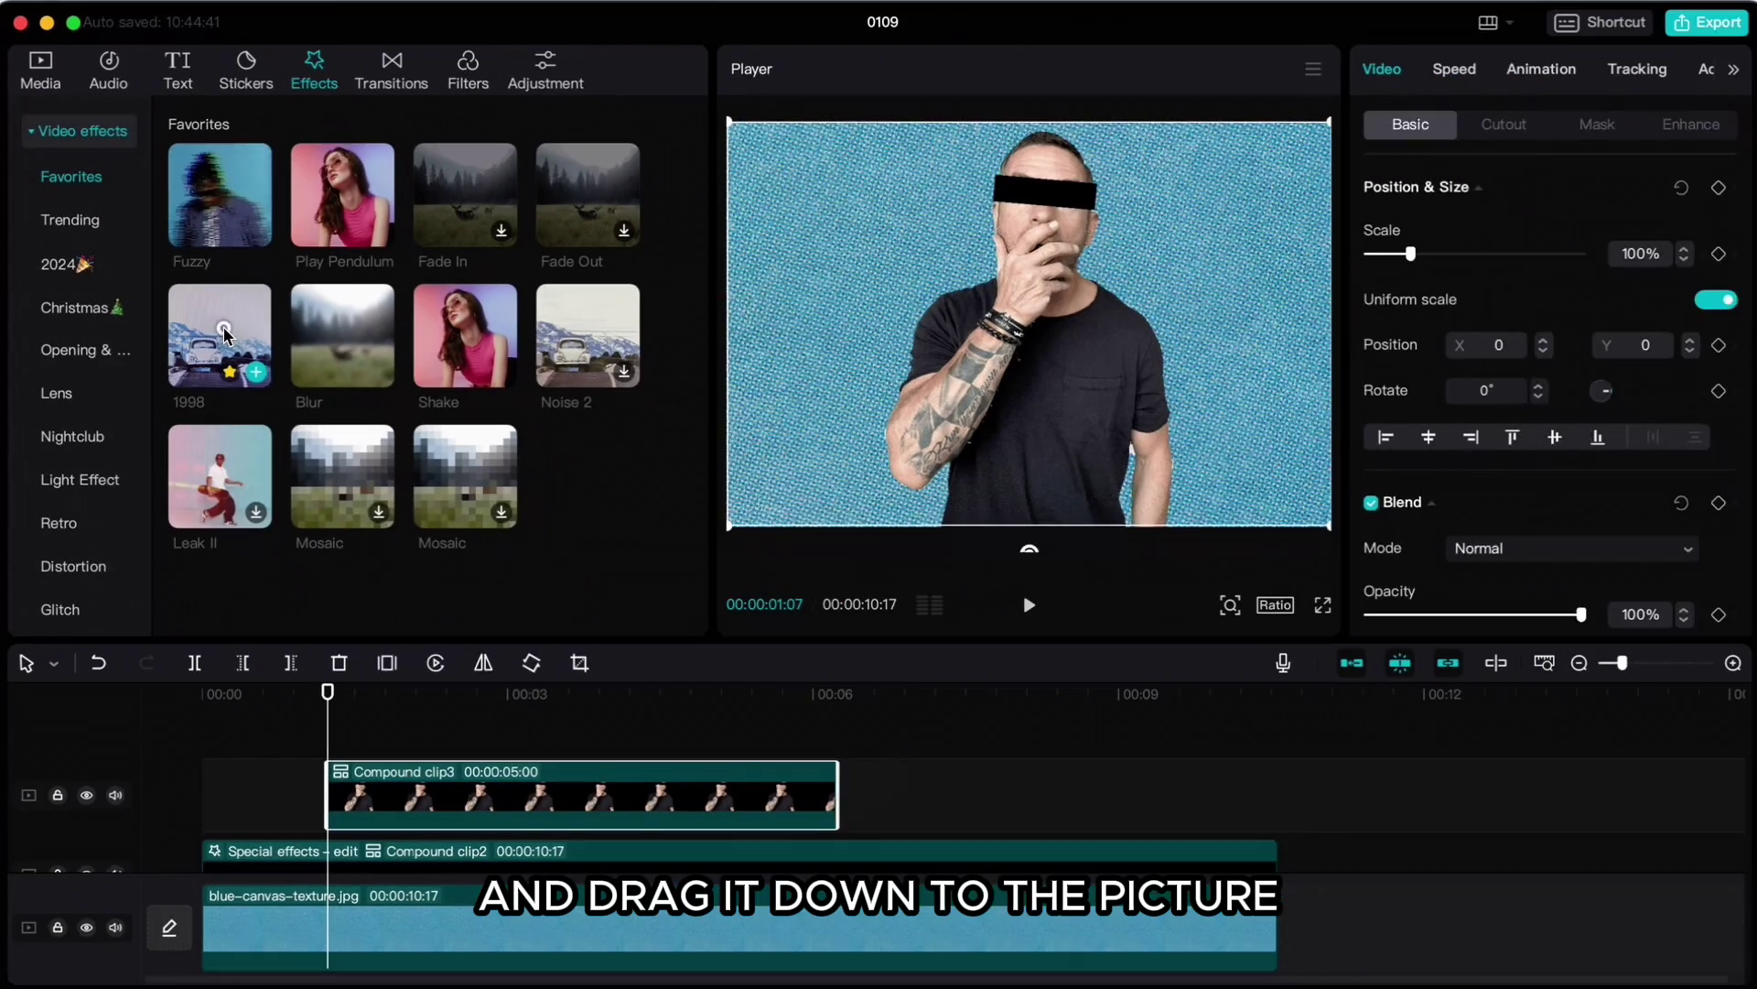
pyautogui.moveTo(364, 518); pyautogui.dragTo(403, 778)
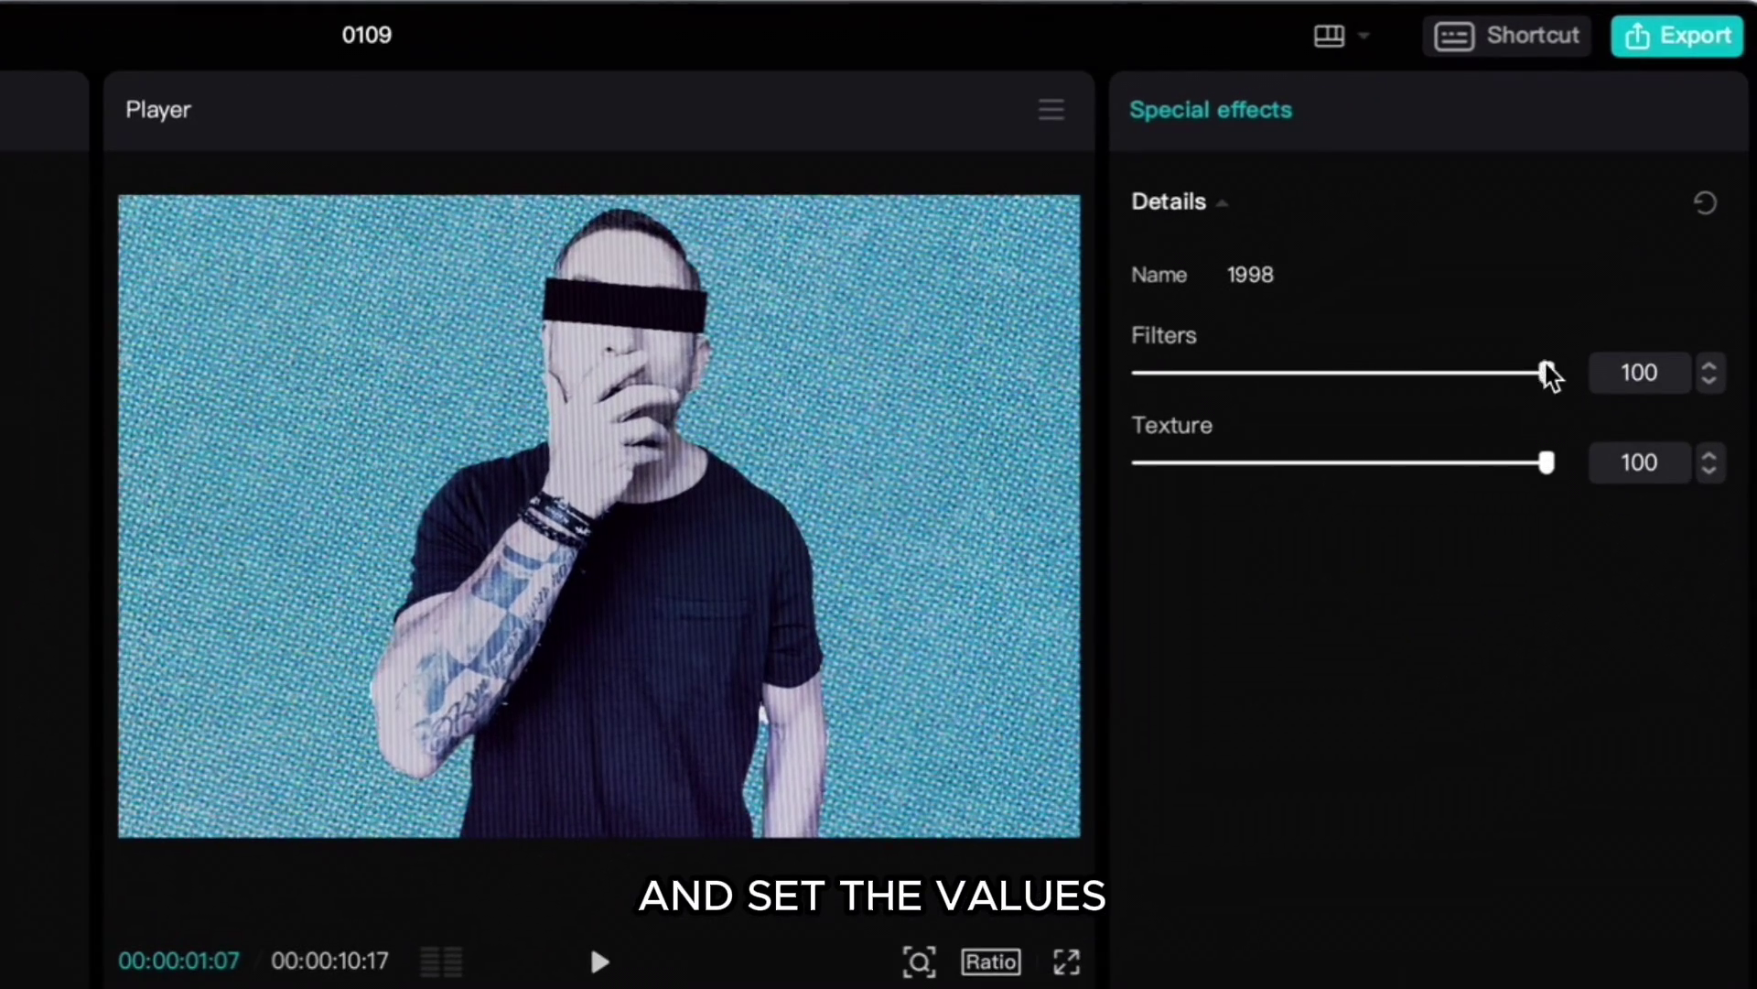
pyautogui.moveTo(1547, 372); pyautogui.dragTo(1202, 392)
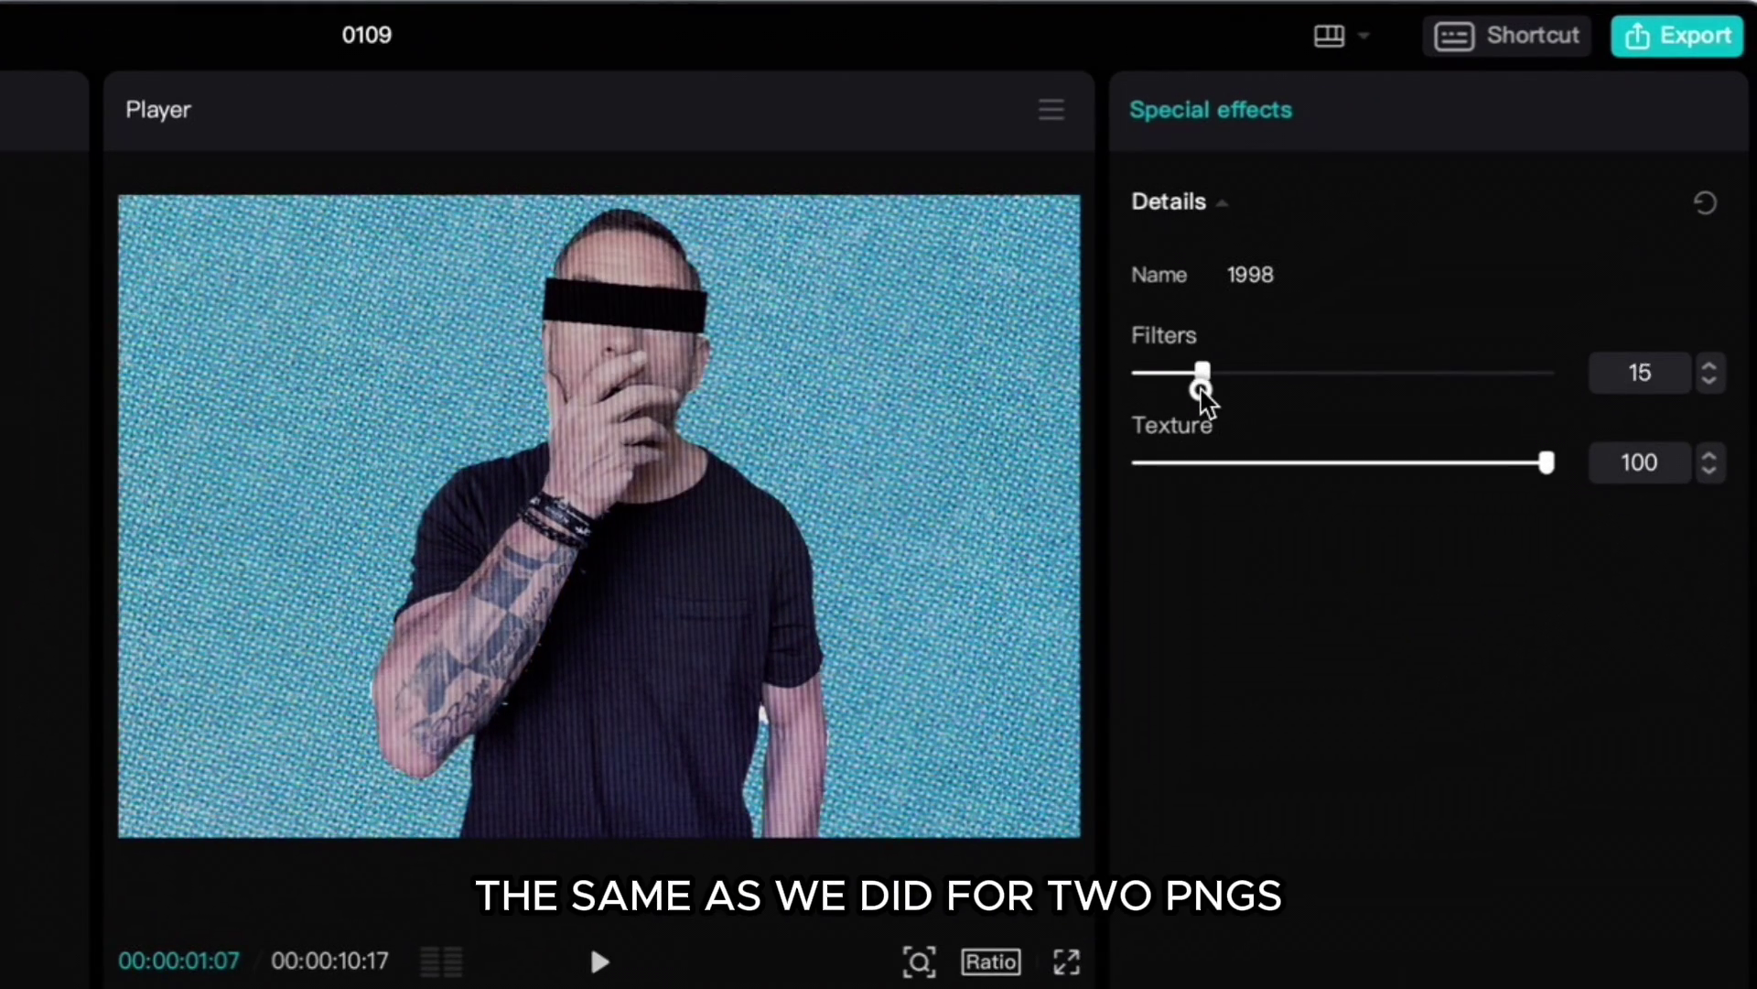
pyautogui.moveTo(1452, 475); pyautogui.dragTo(1412, 475)
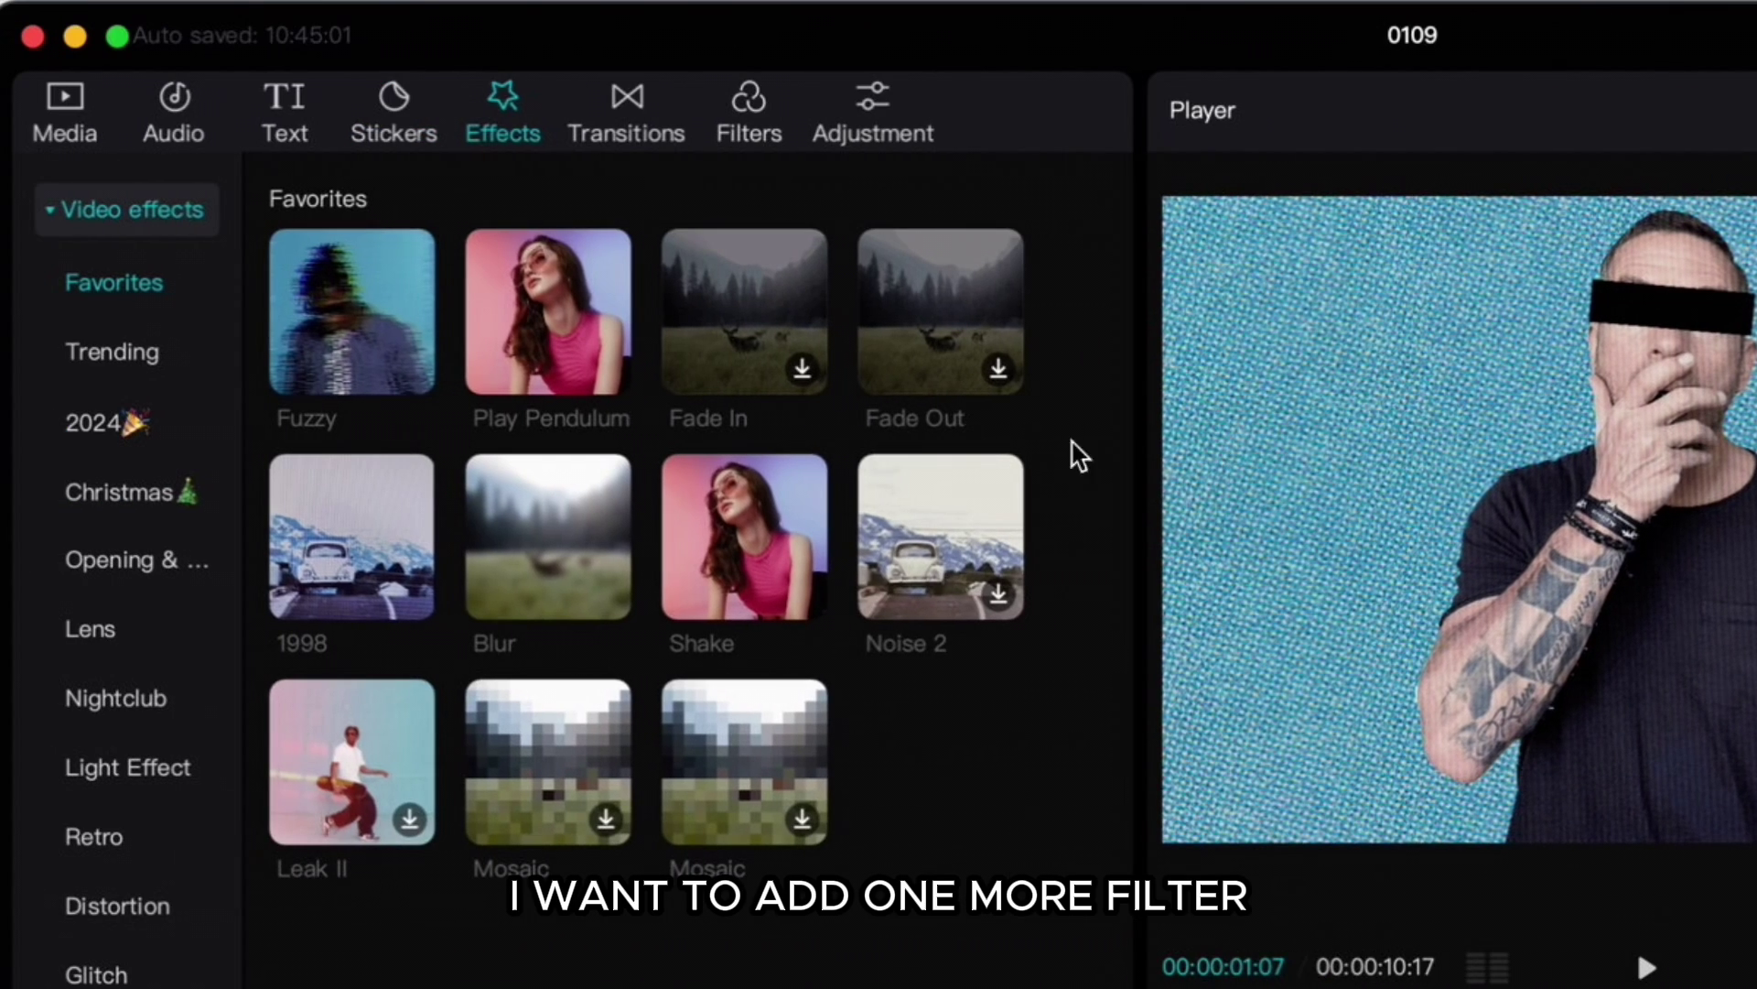
# Add the Play Pendulum effect with Twist 0 and Strength 10.
pyautogui.moveTo(589, 328)
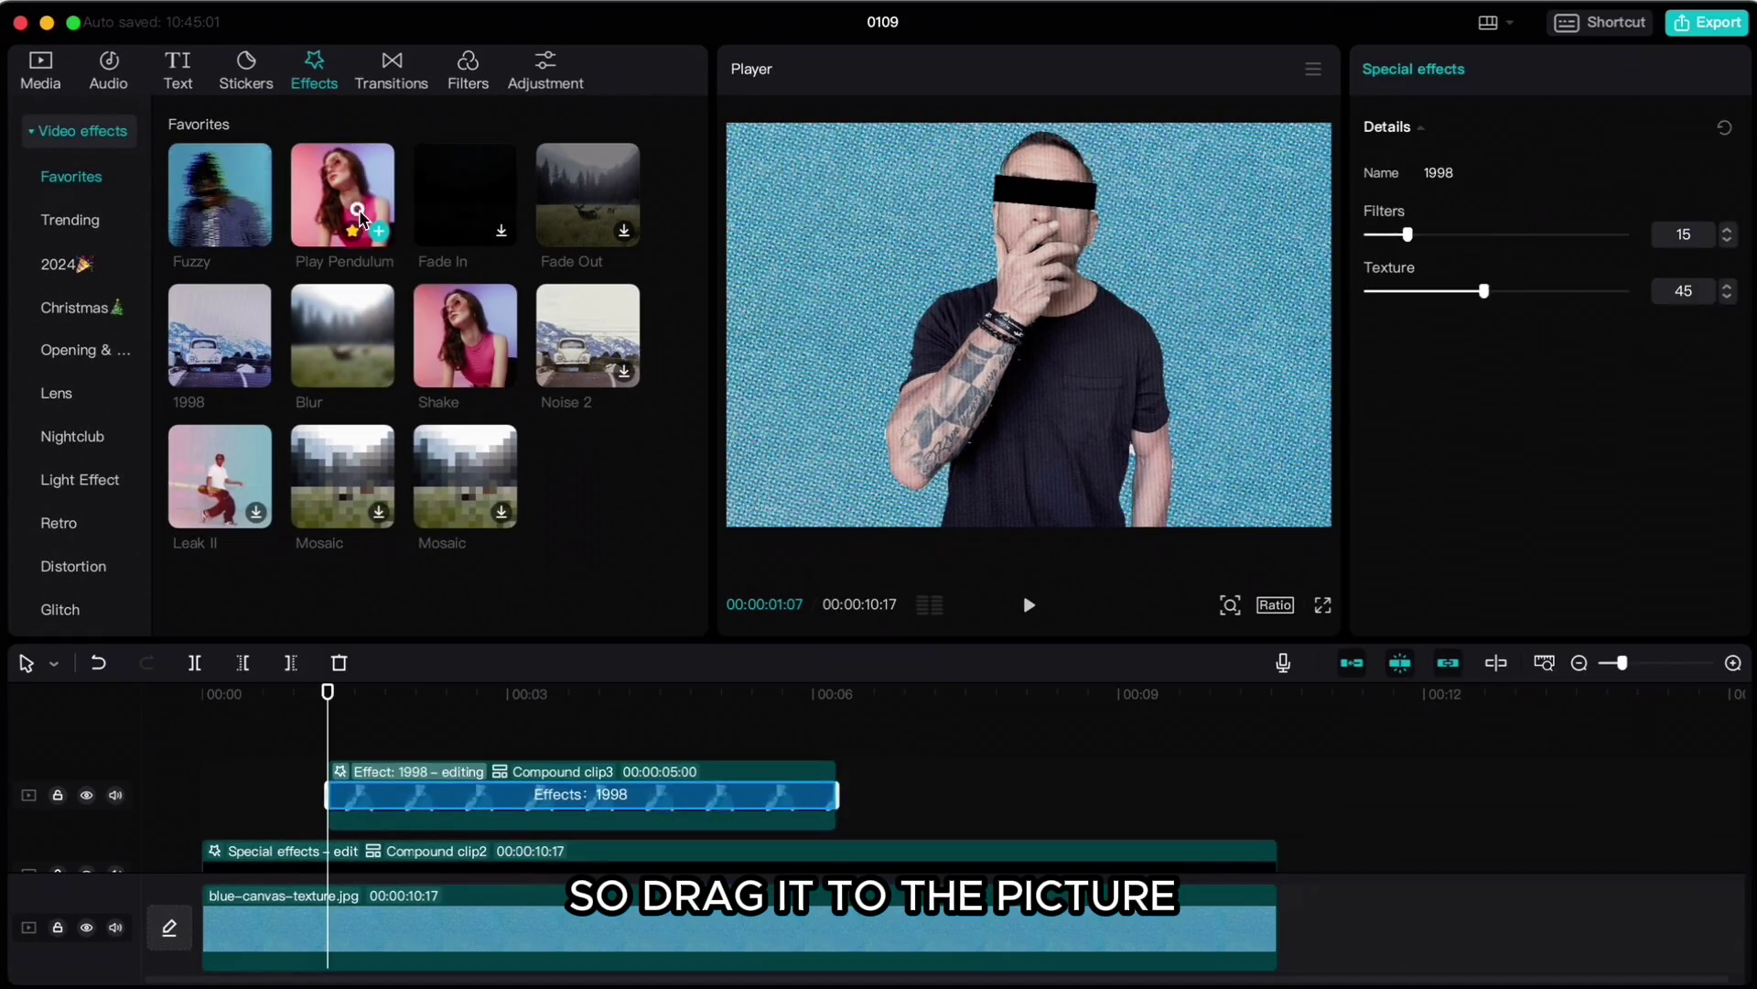
pyautogui.moveTo(357, 213); pyautogui.dragTo(408, 774)
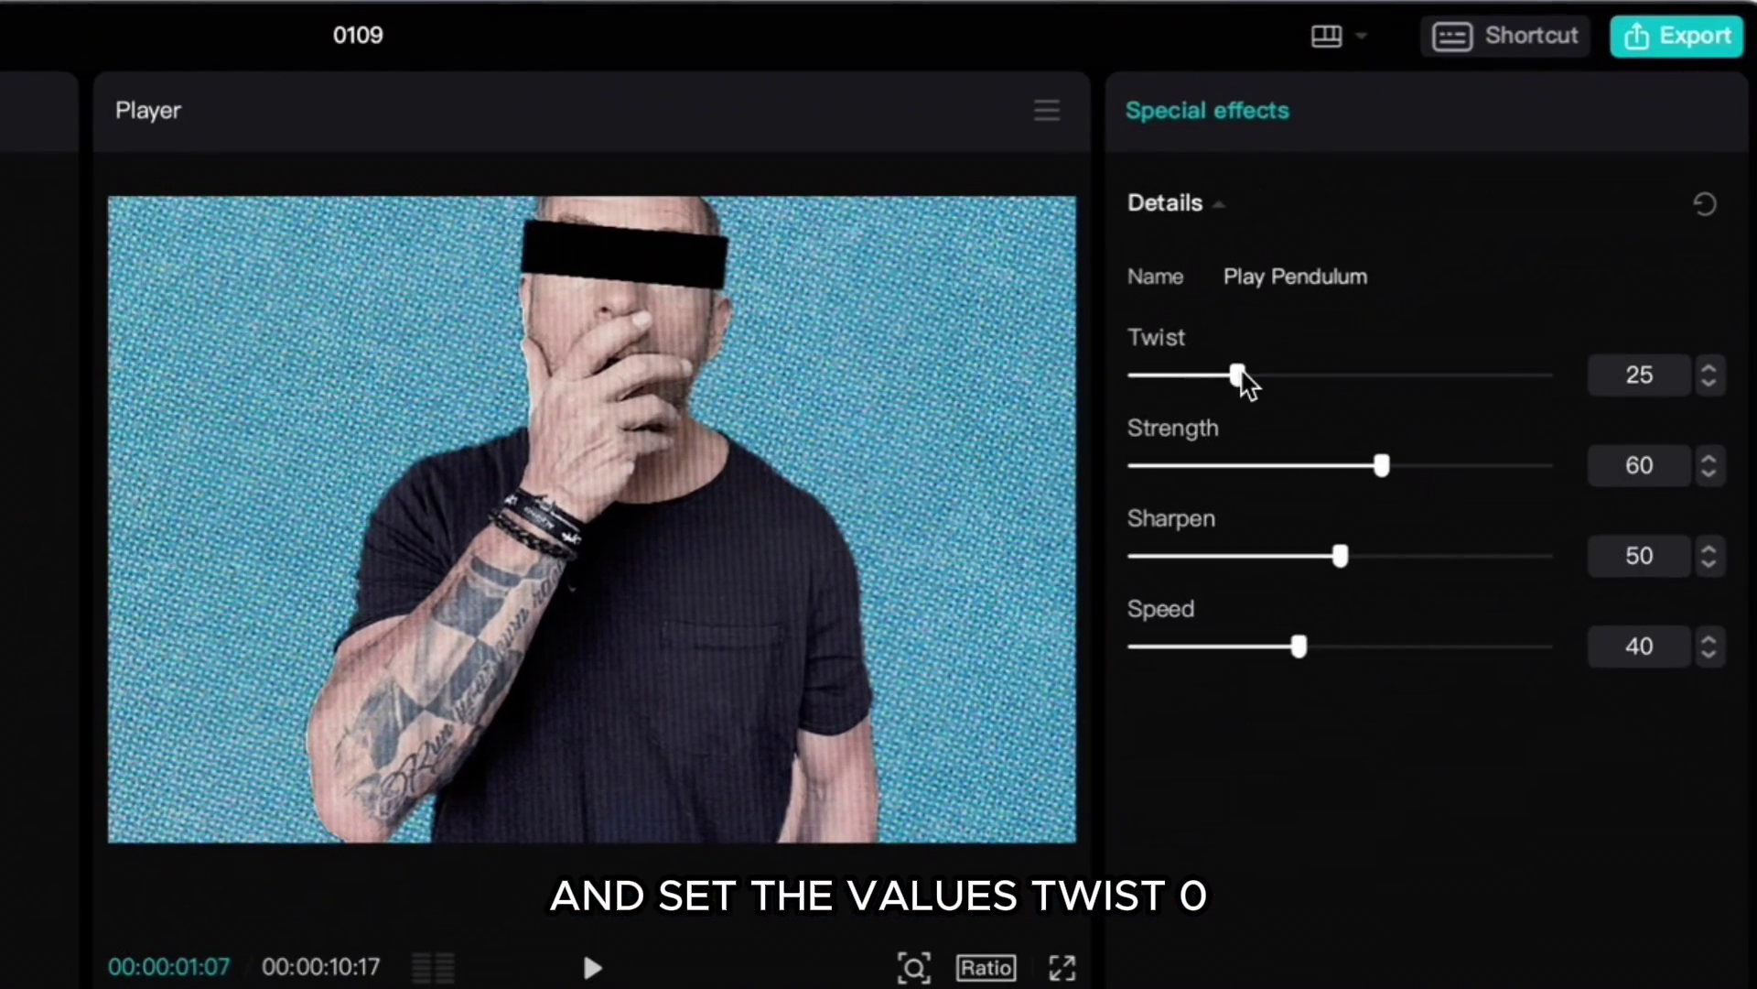
pyautogui.moveTo(1243, 373); pyautogui.dragTo(1135, 375)
pyautogui.moveTo(1382, 467); pyautogui.dragTo(1177, 470)
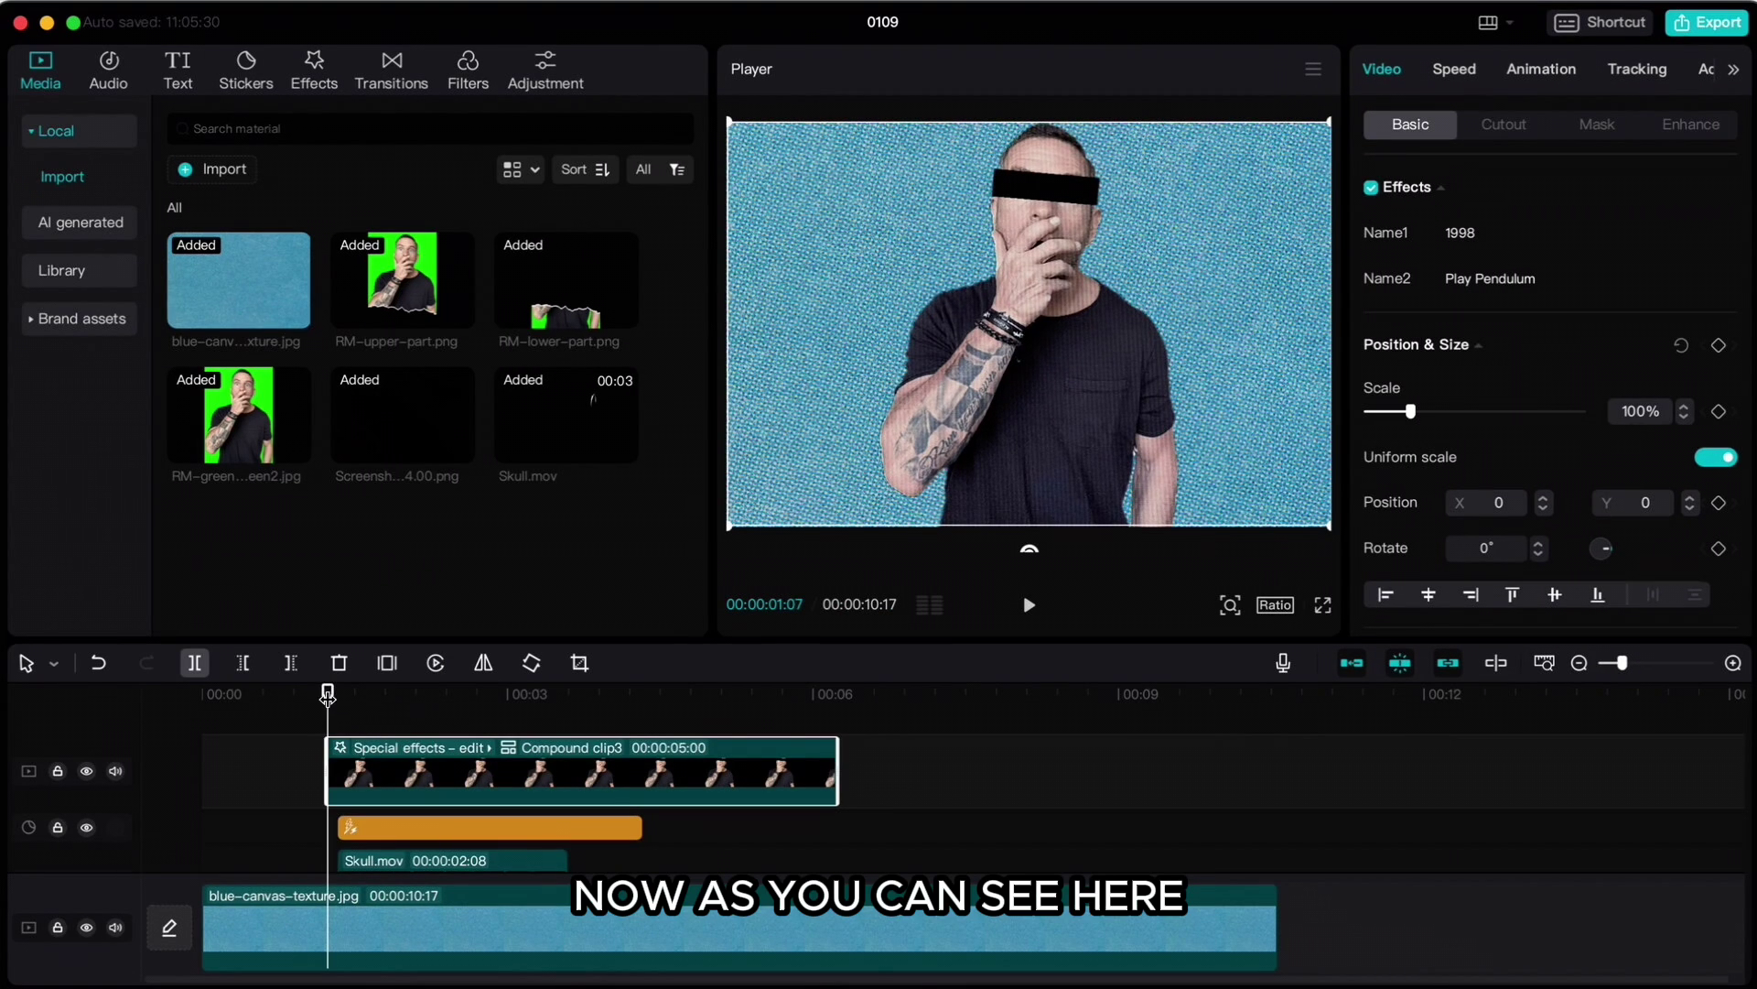
# Scrub to the scribbles, open the compound clip, then browse stickers to the Sketch collection.
pyautogui.moveTo(327, 698); pyautogui.dragTo(399, 707)
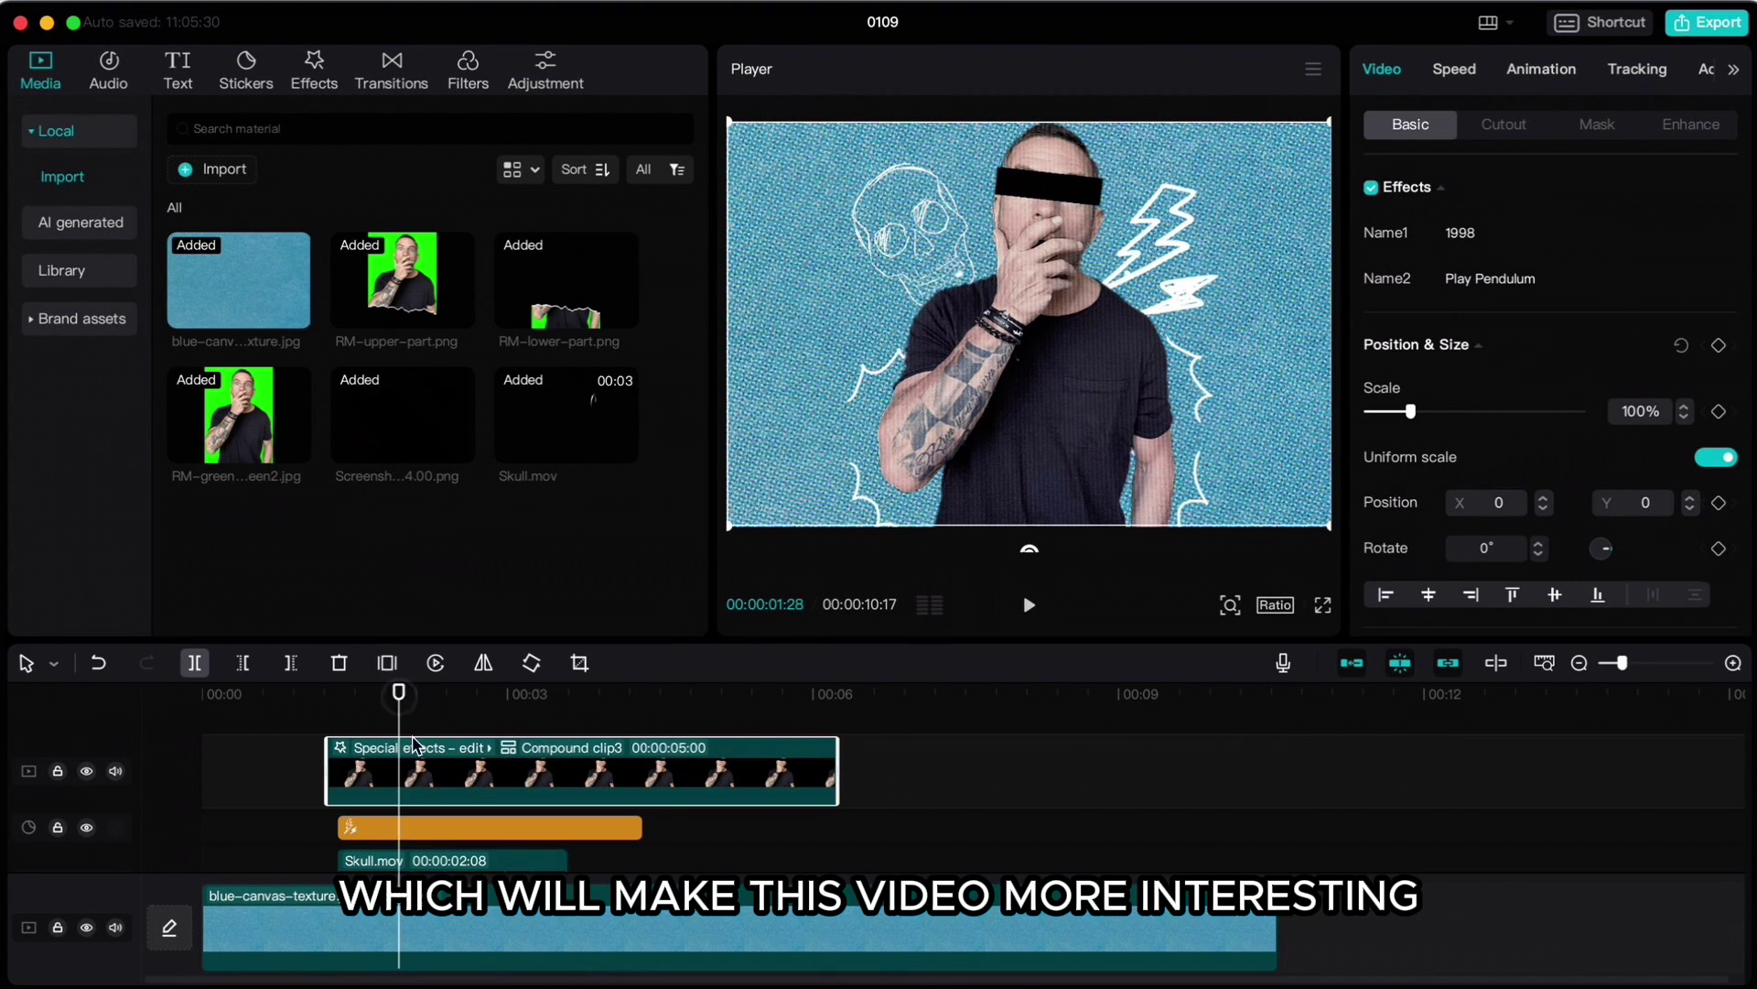
pyautogui.doubleClick(412, 743)
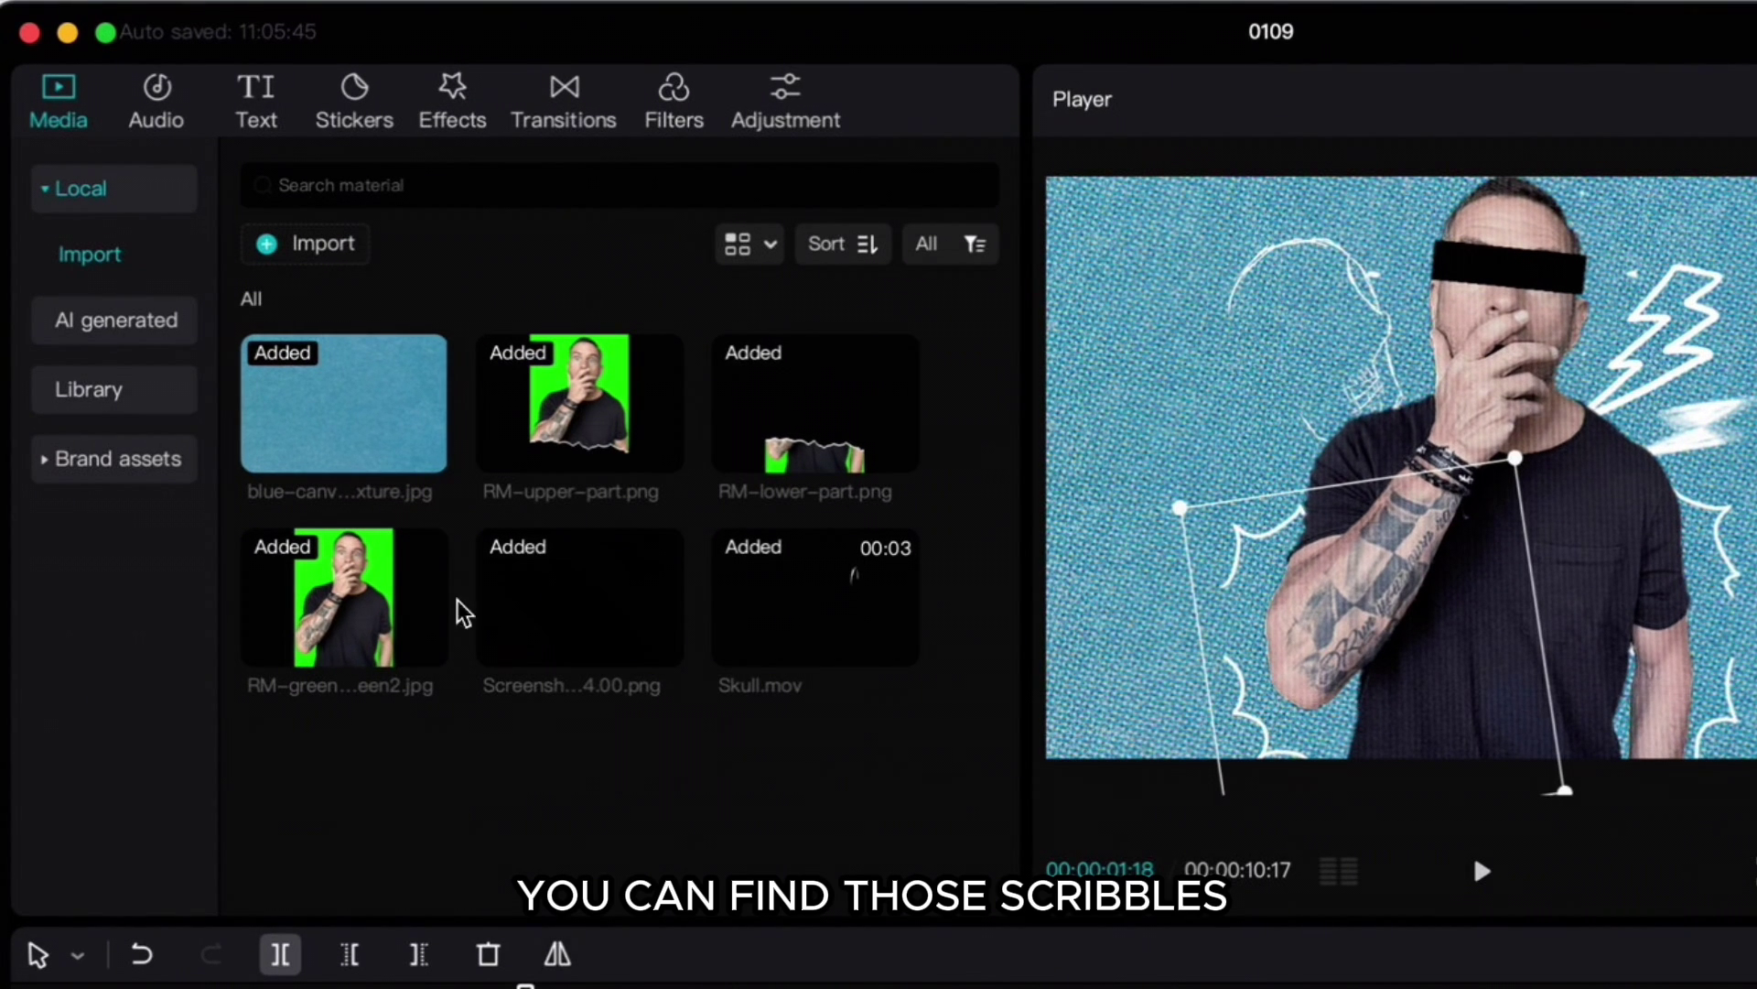
pyautogui.click(356, 103)
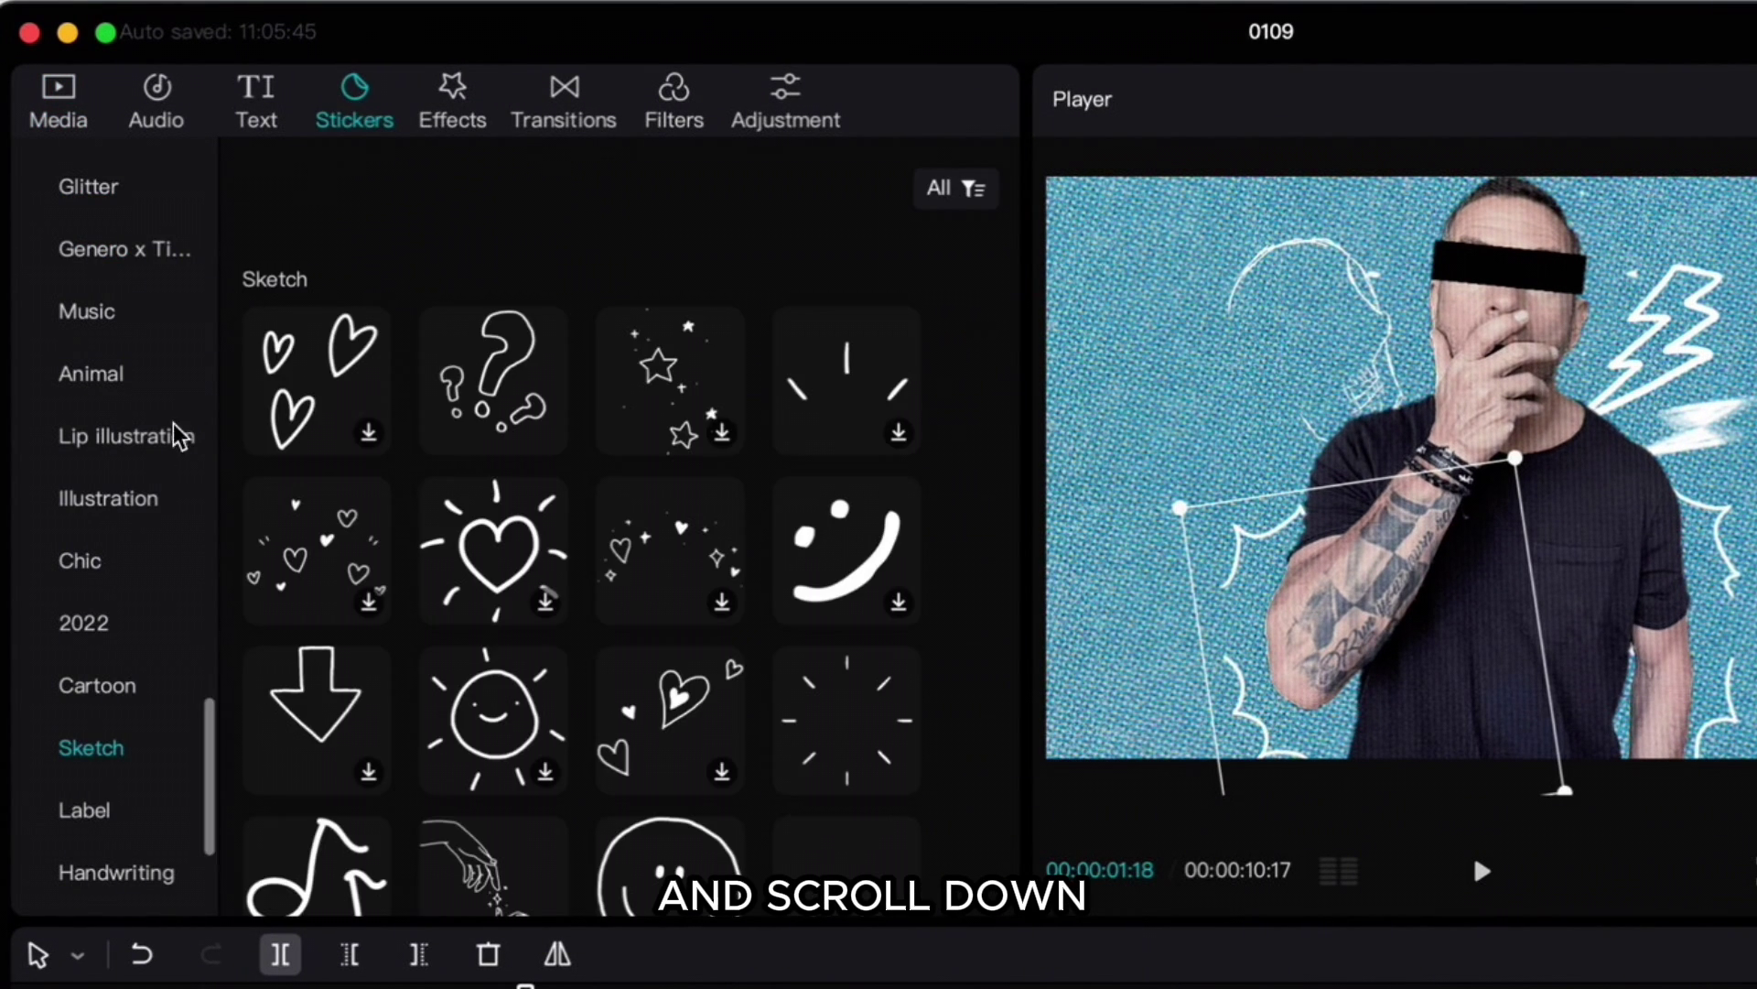
pyautogui.scroll(10, 142, 502)
pyautogui.scroll(-15, 142, 506)
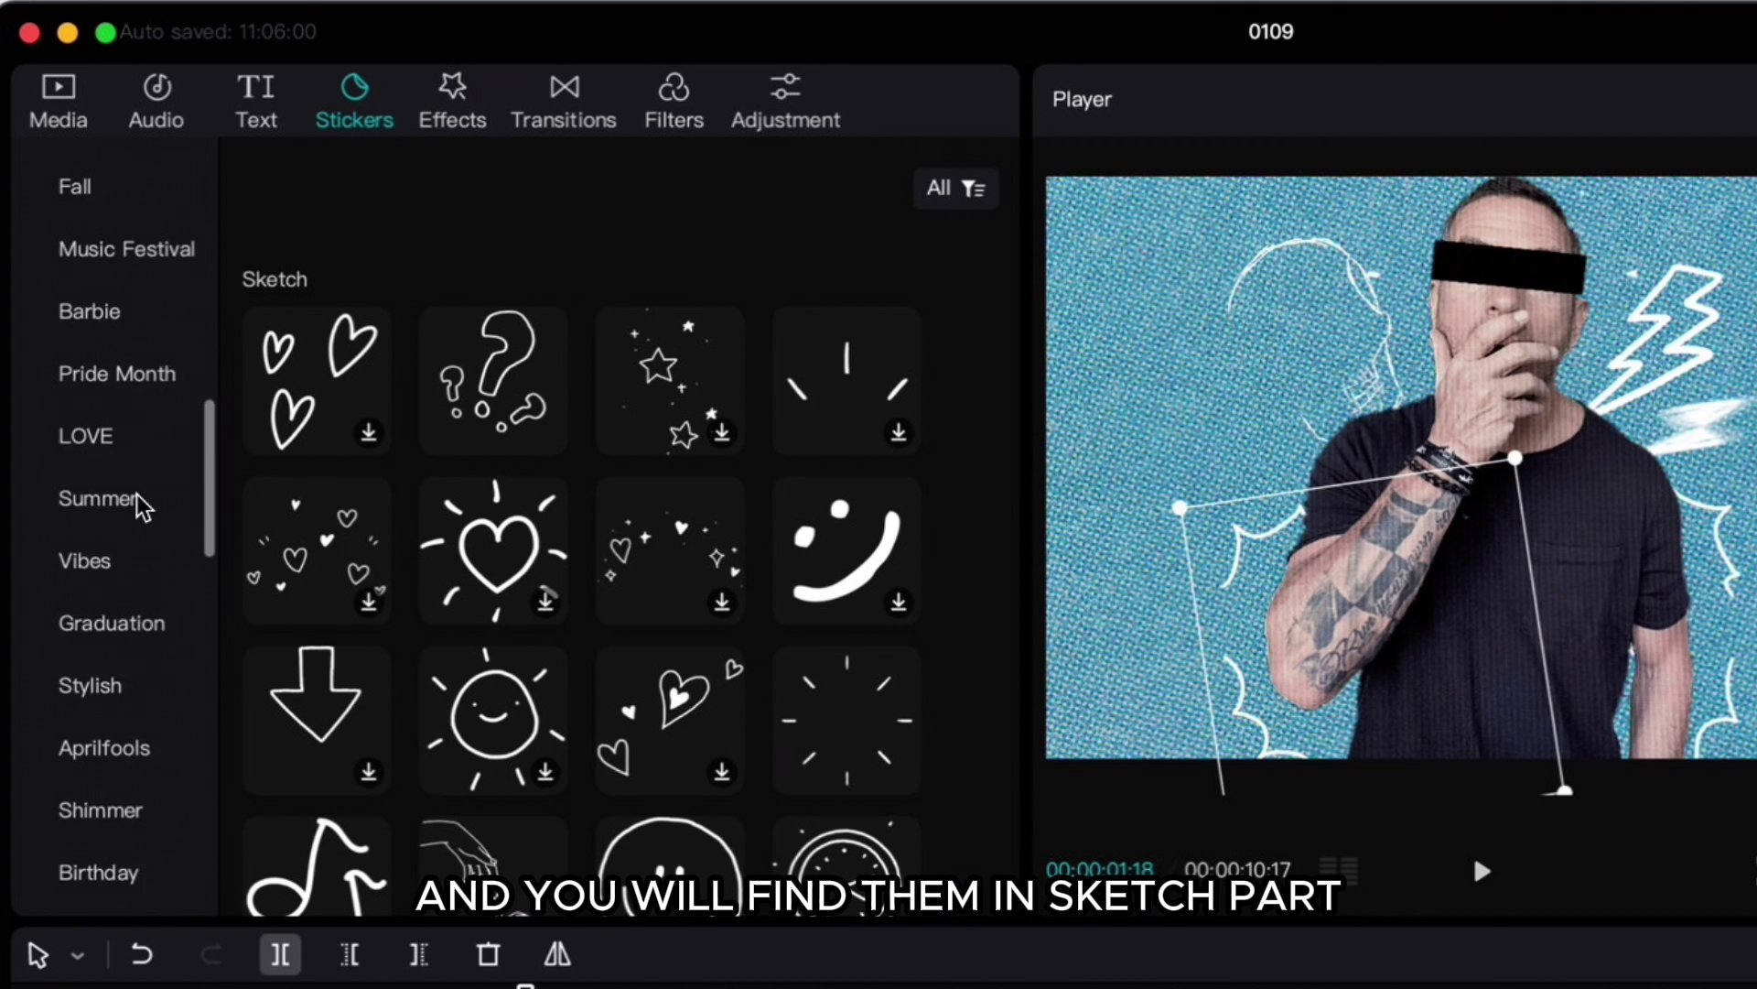
pyautogui.scroll(-5, 138, 502)
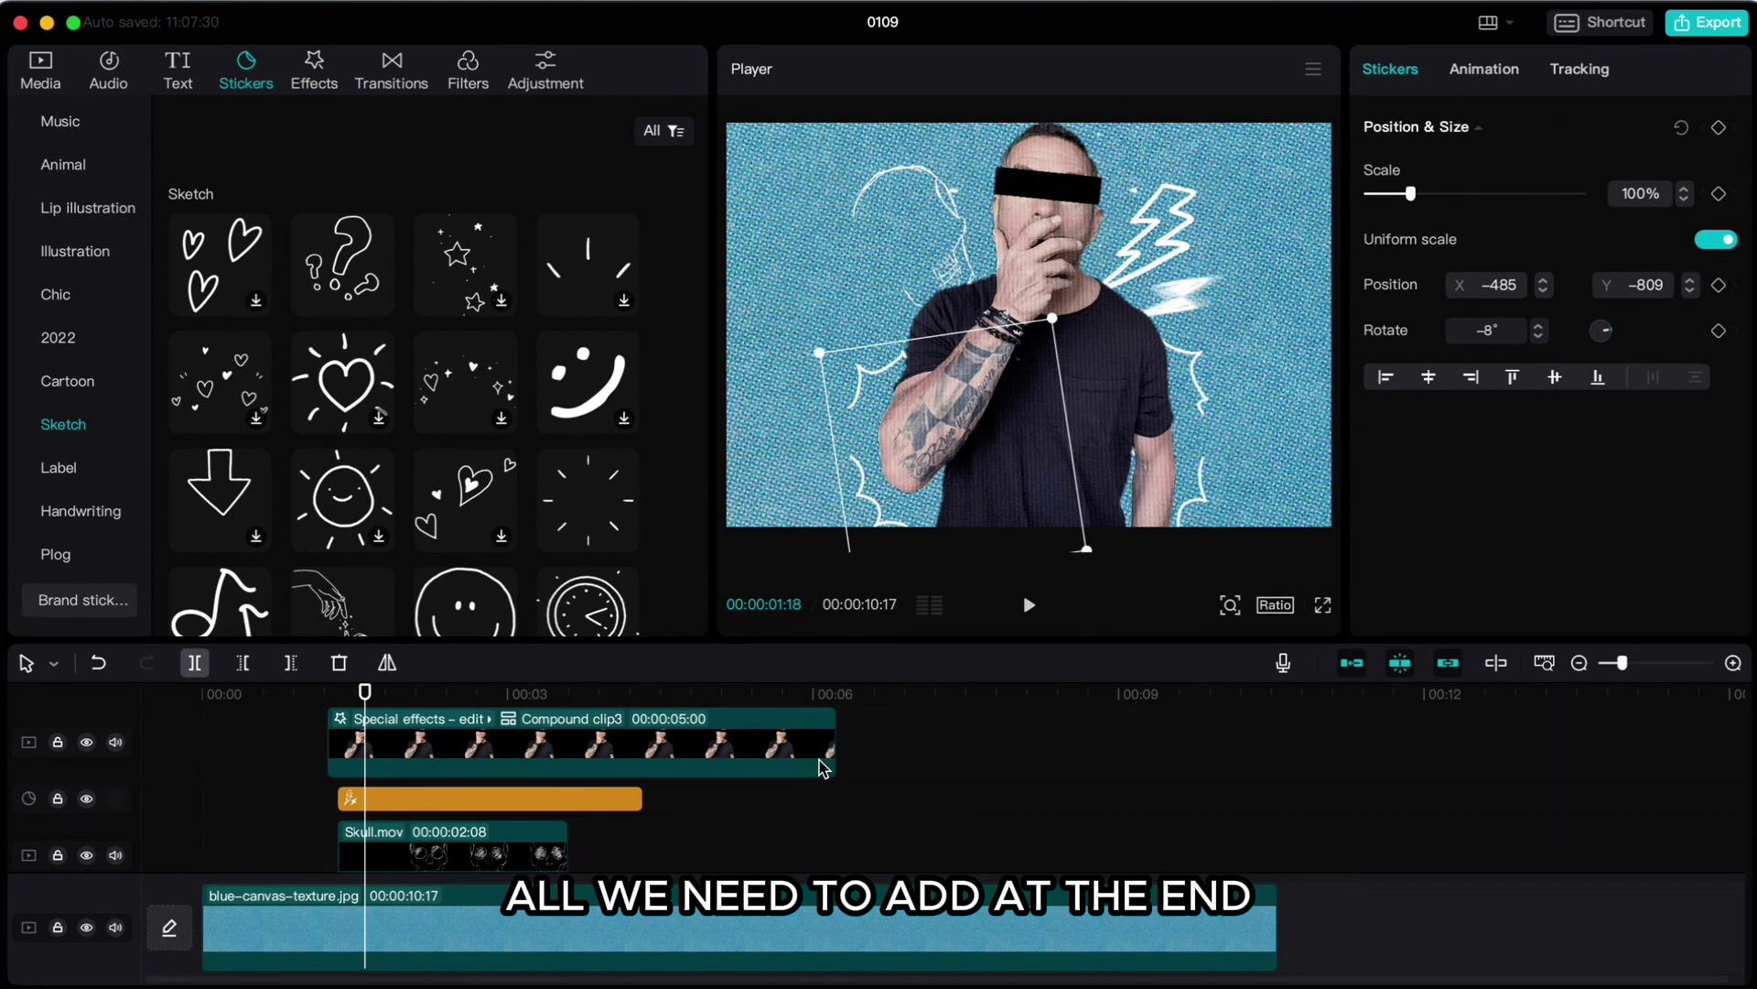
pyautogui.moveTo(366, 691); pyautogui.dragTo(203, 693)
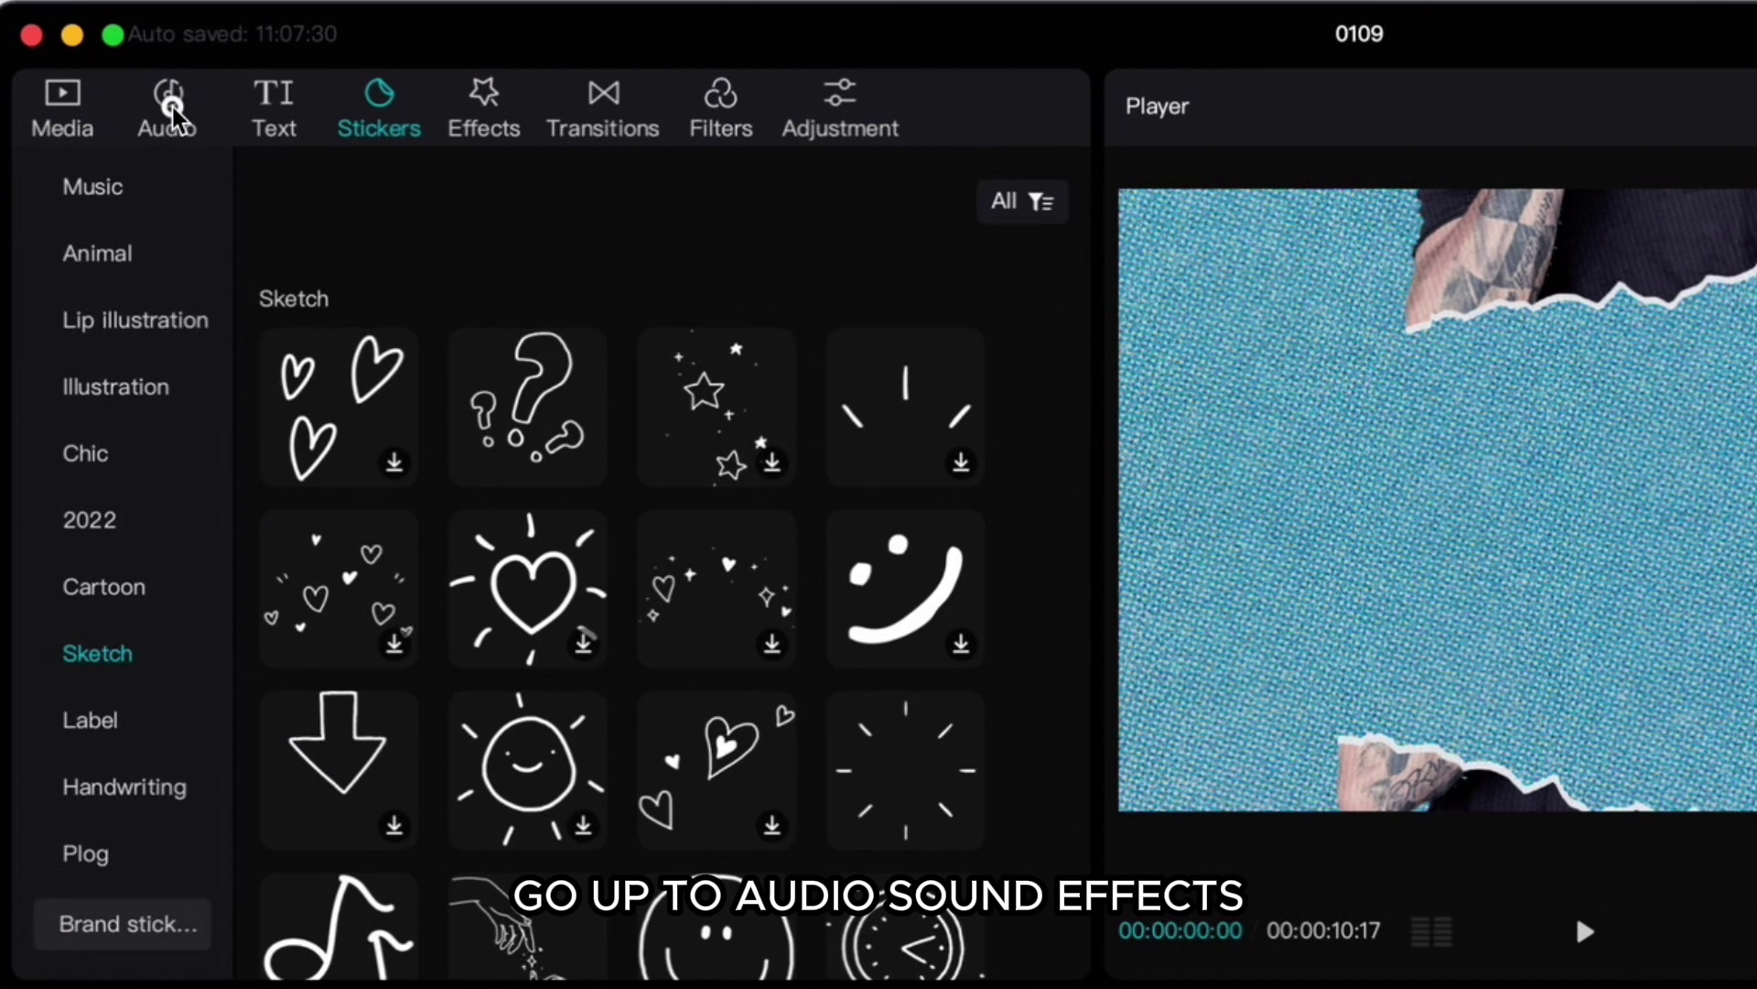
# Preview and add the ASMR crumple paper sound effect to the timeline.
pyautogui.click(172, 114)
pyautogui.click(126, 278)
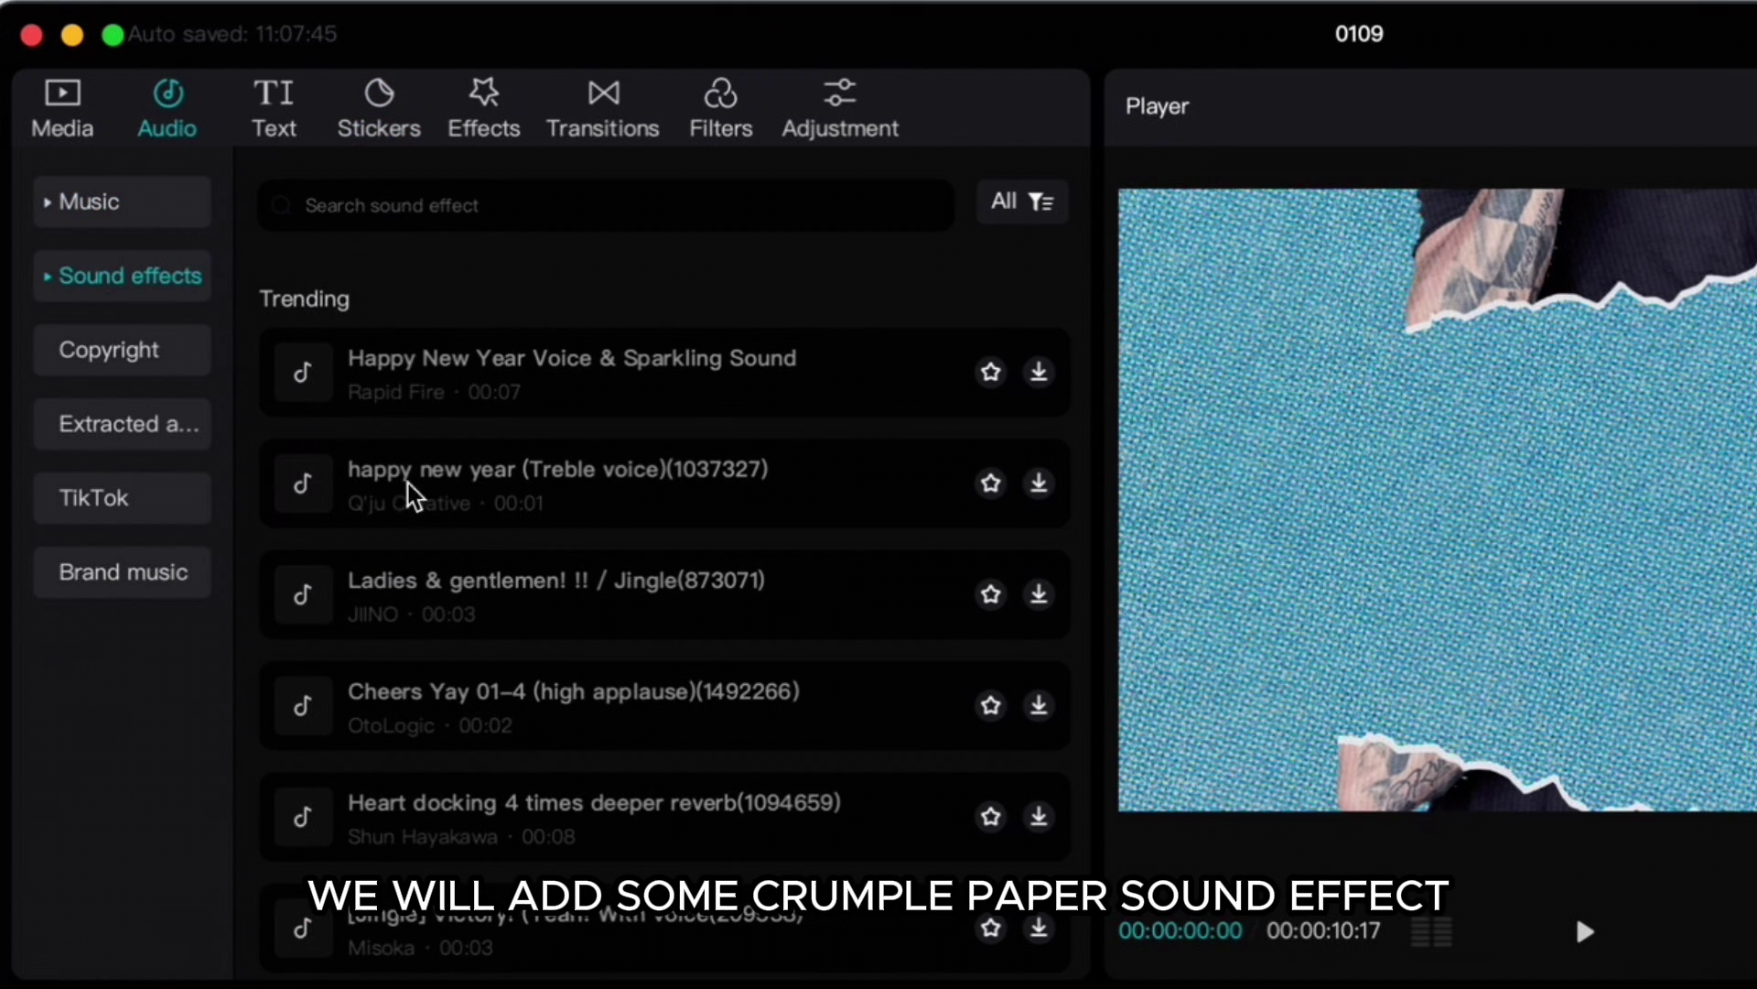
pyautogui.scroll(-4, 478, 554)
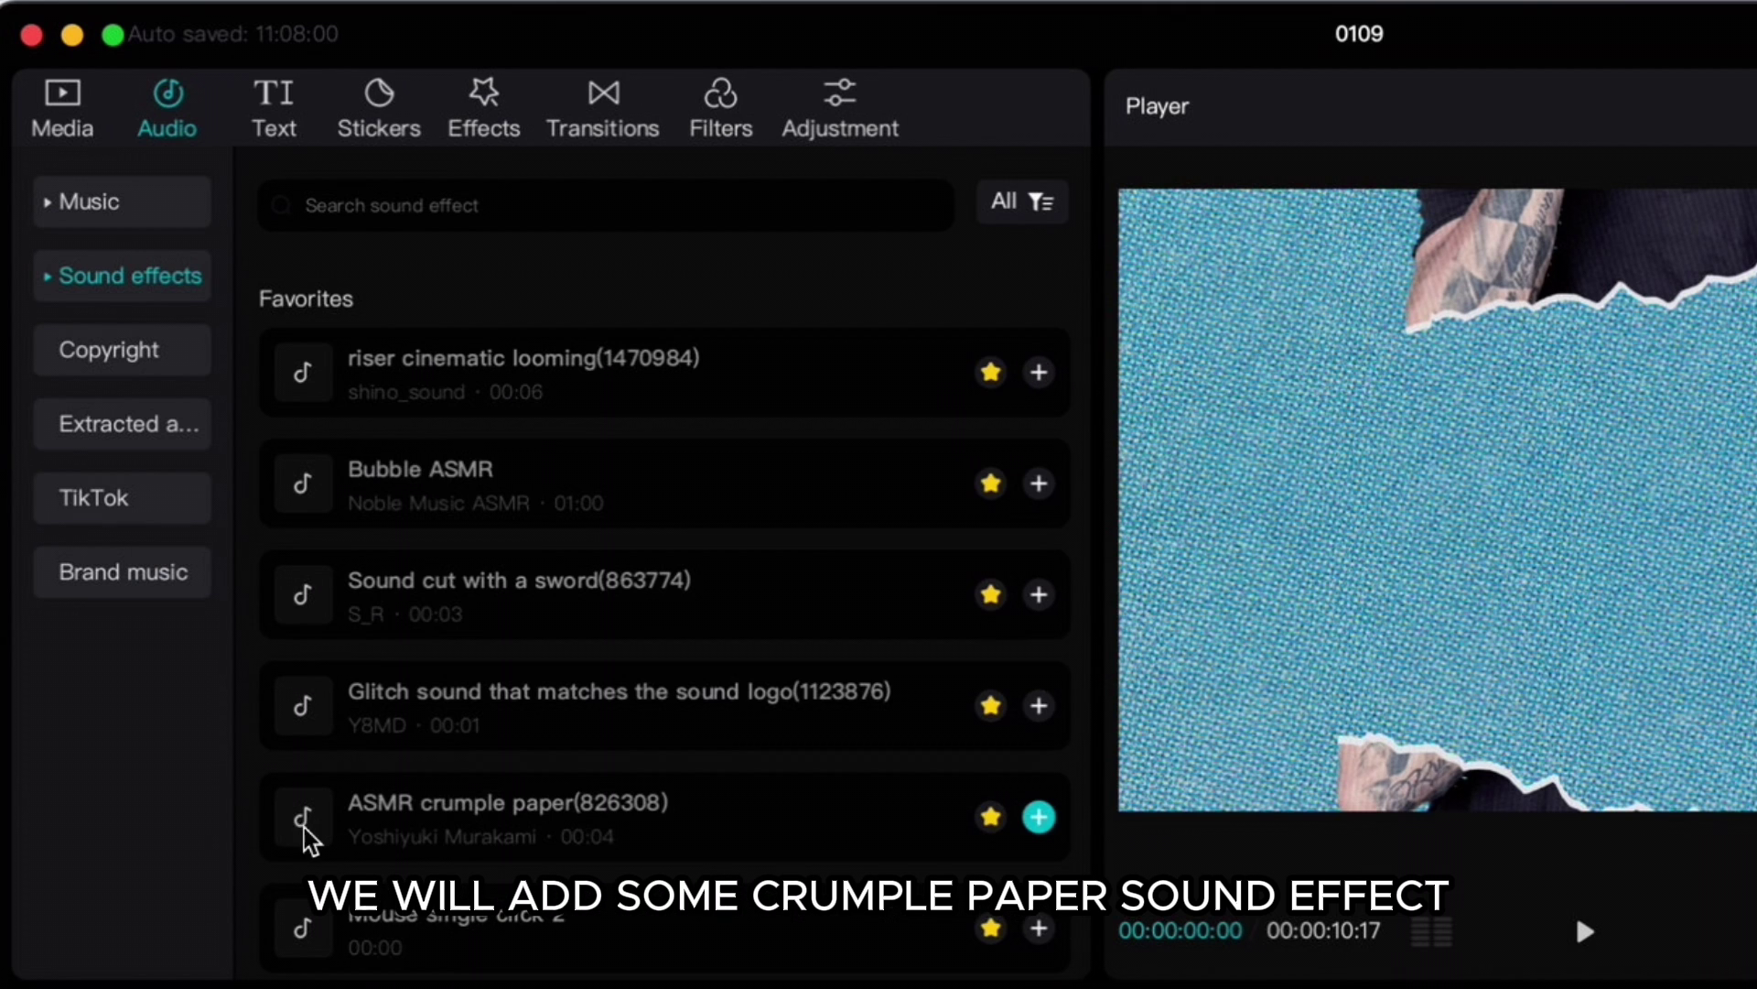
pyautogui.click(302, 819)
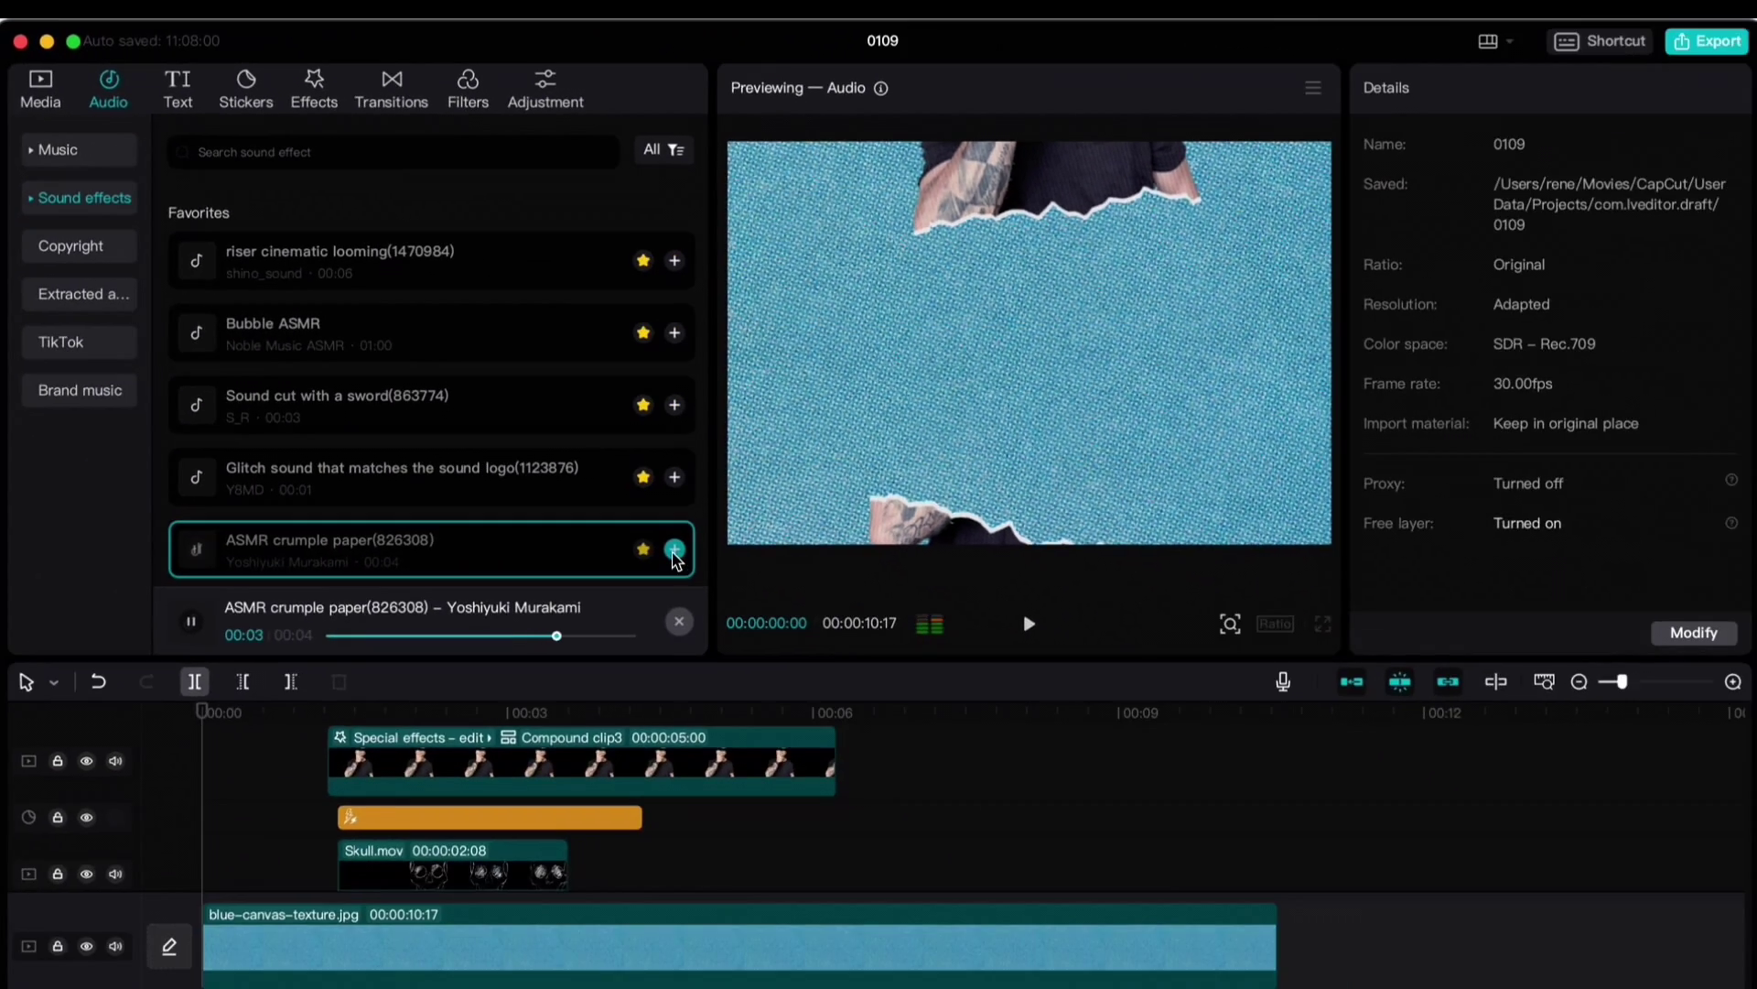
pyautogui.click(673, 551)
# Trim the crumple paper sound to end at 00:00:01:10 and add the Glitch sound there.
pyautogui.moveTo(201, 712); pyautogui.dragTo(341, 720)
pyautogui.scroll(3, 341, 720)
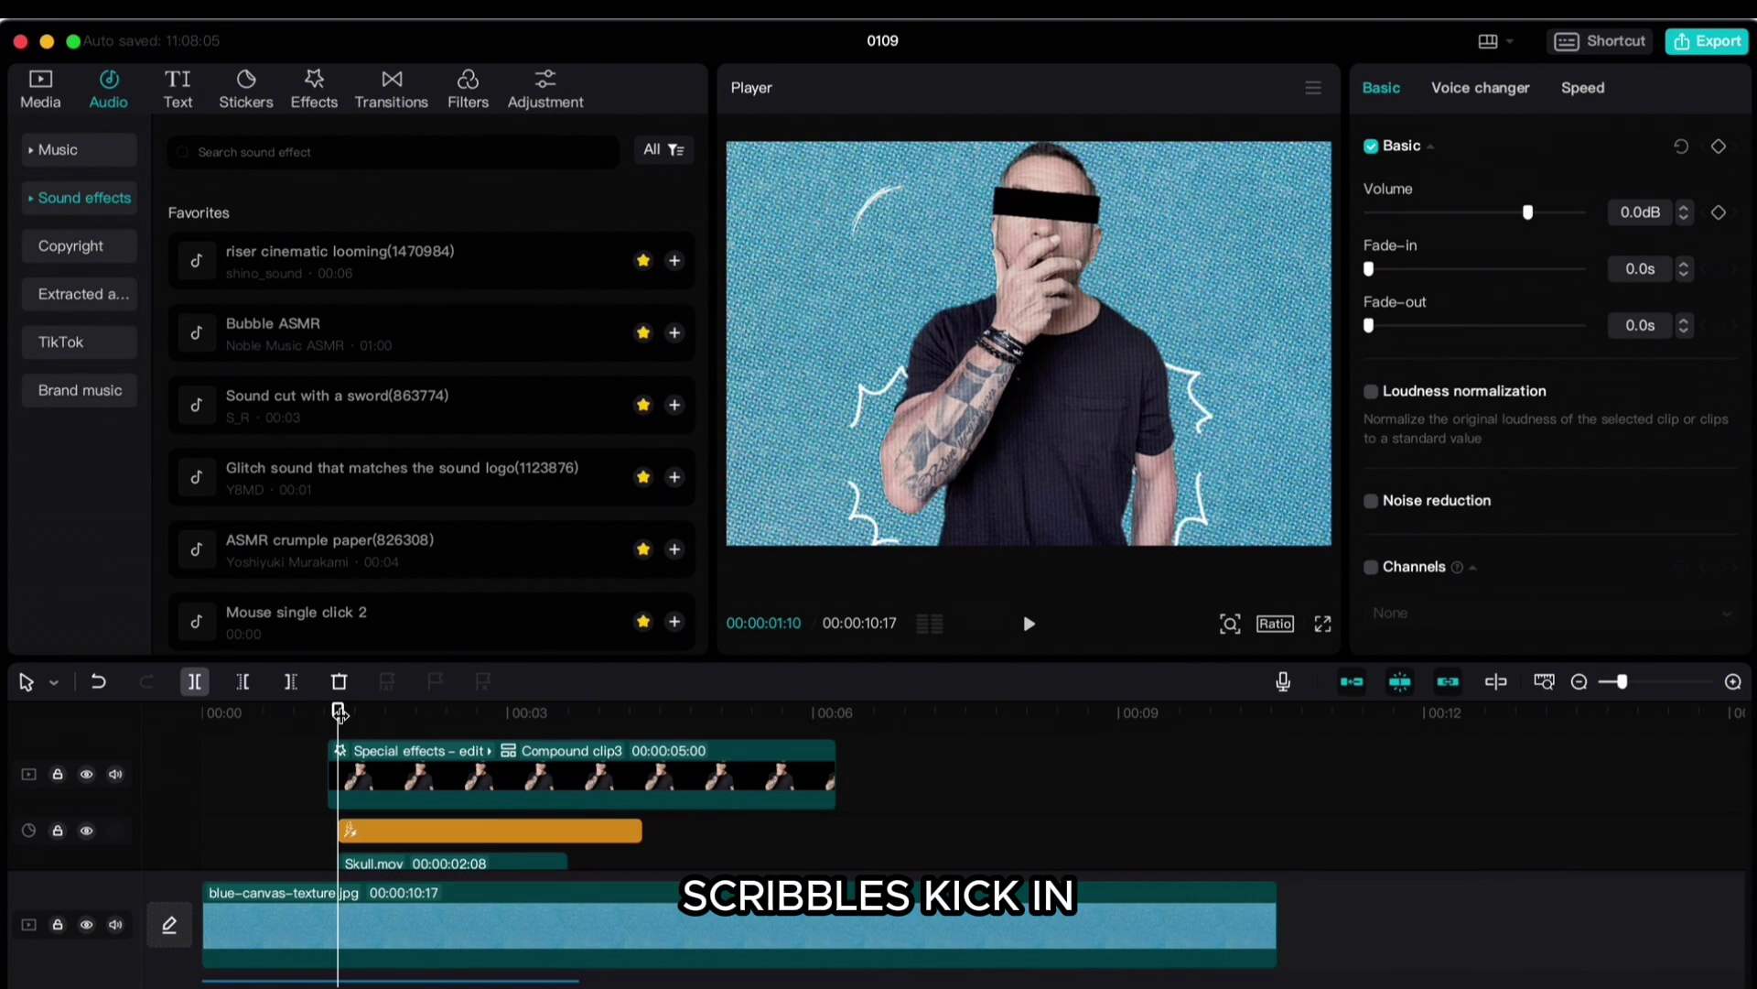
pyautogui.scroll(-3, 424, 811)
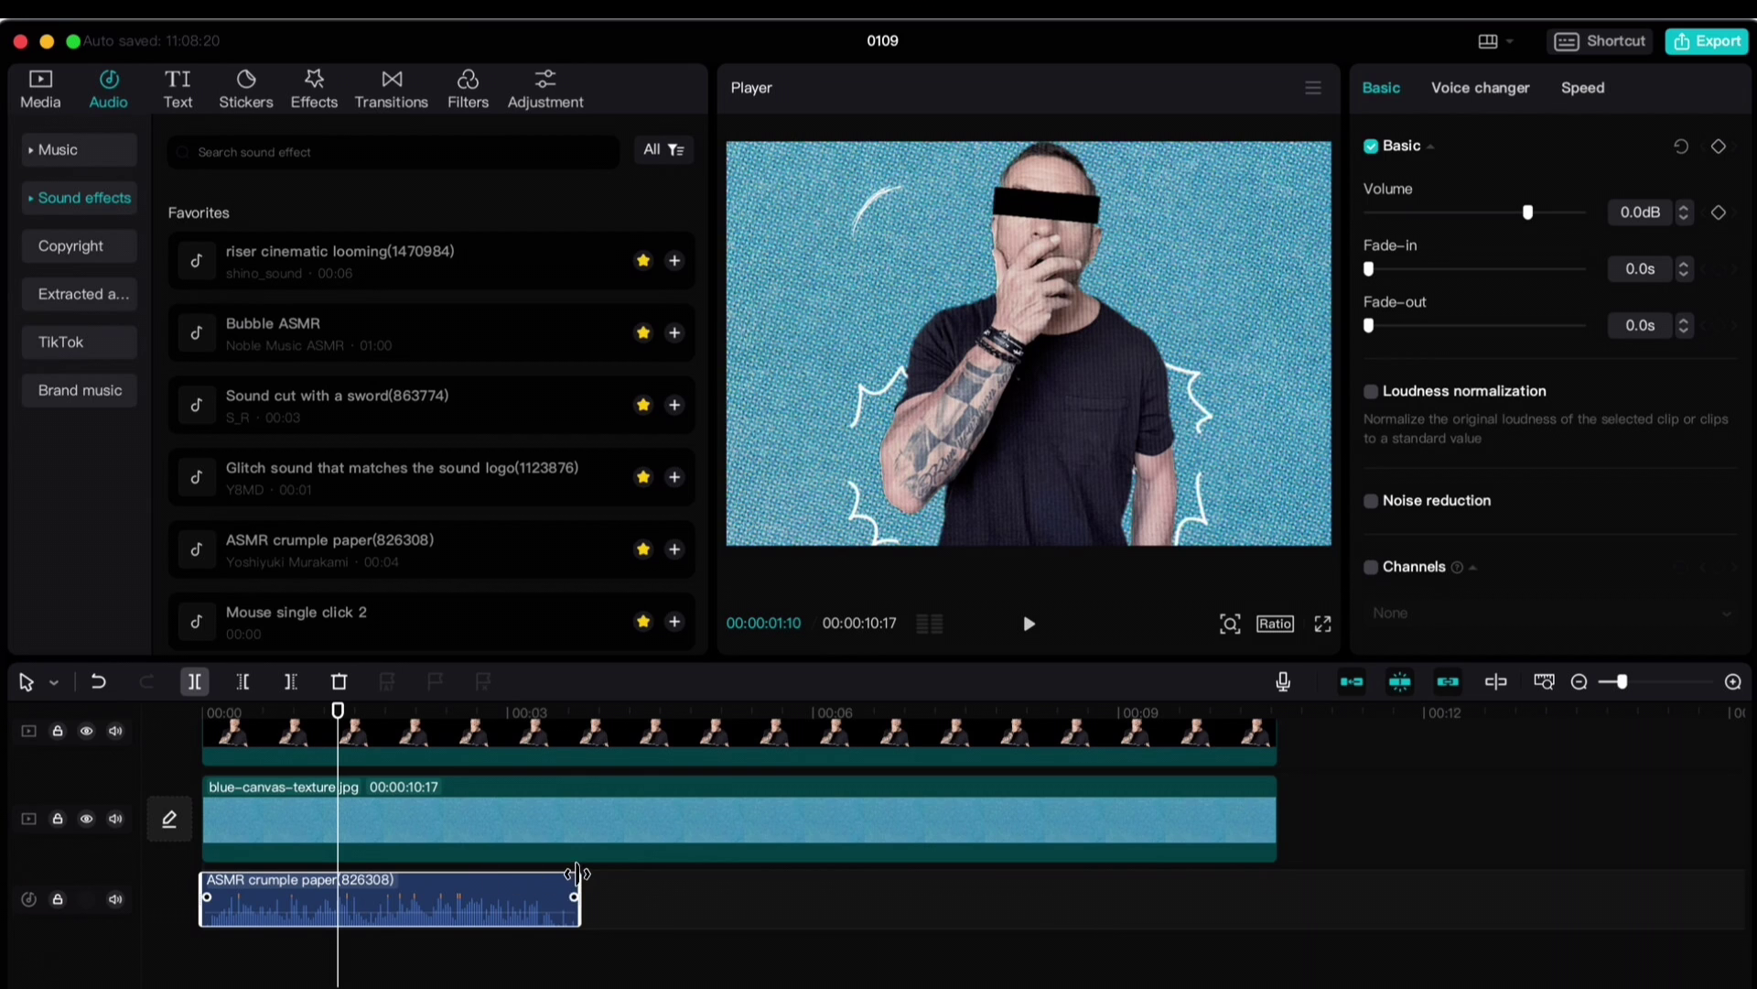
pyautogui.moveTo(577, 873); pyautogui.dragTo(340, 874)
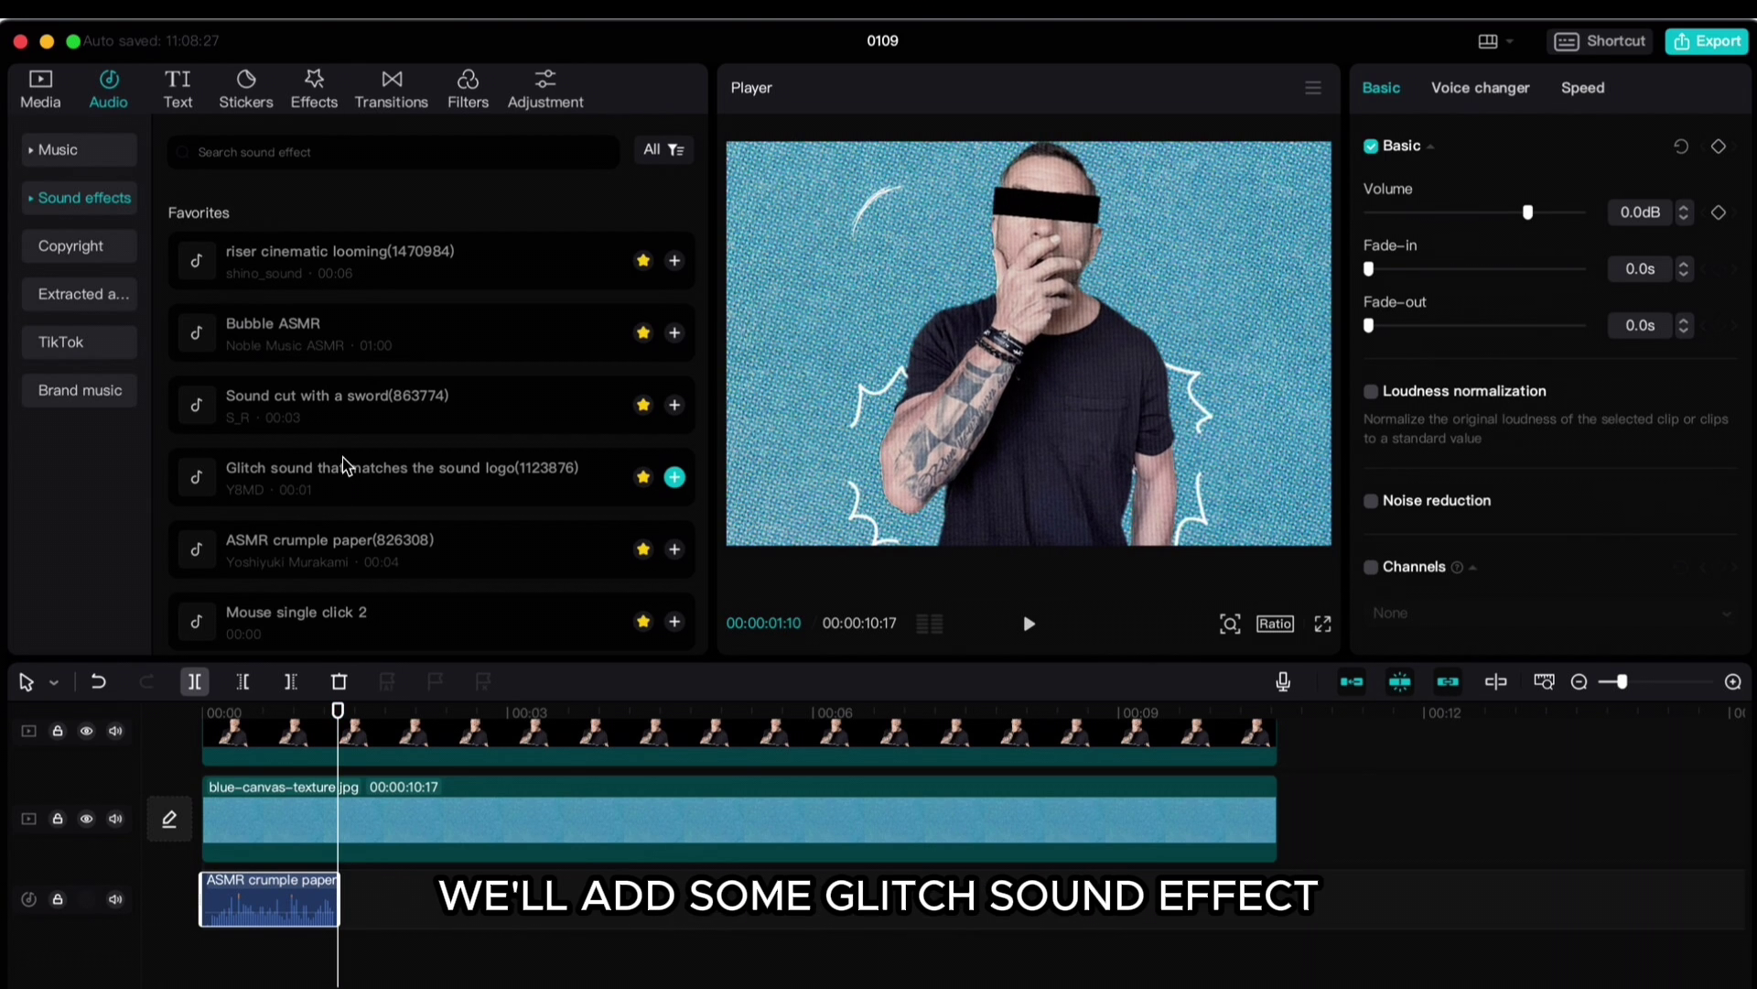
pyautogui.click(203, 484)
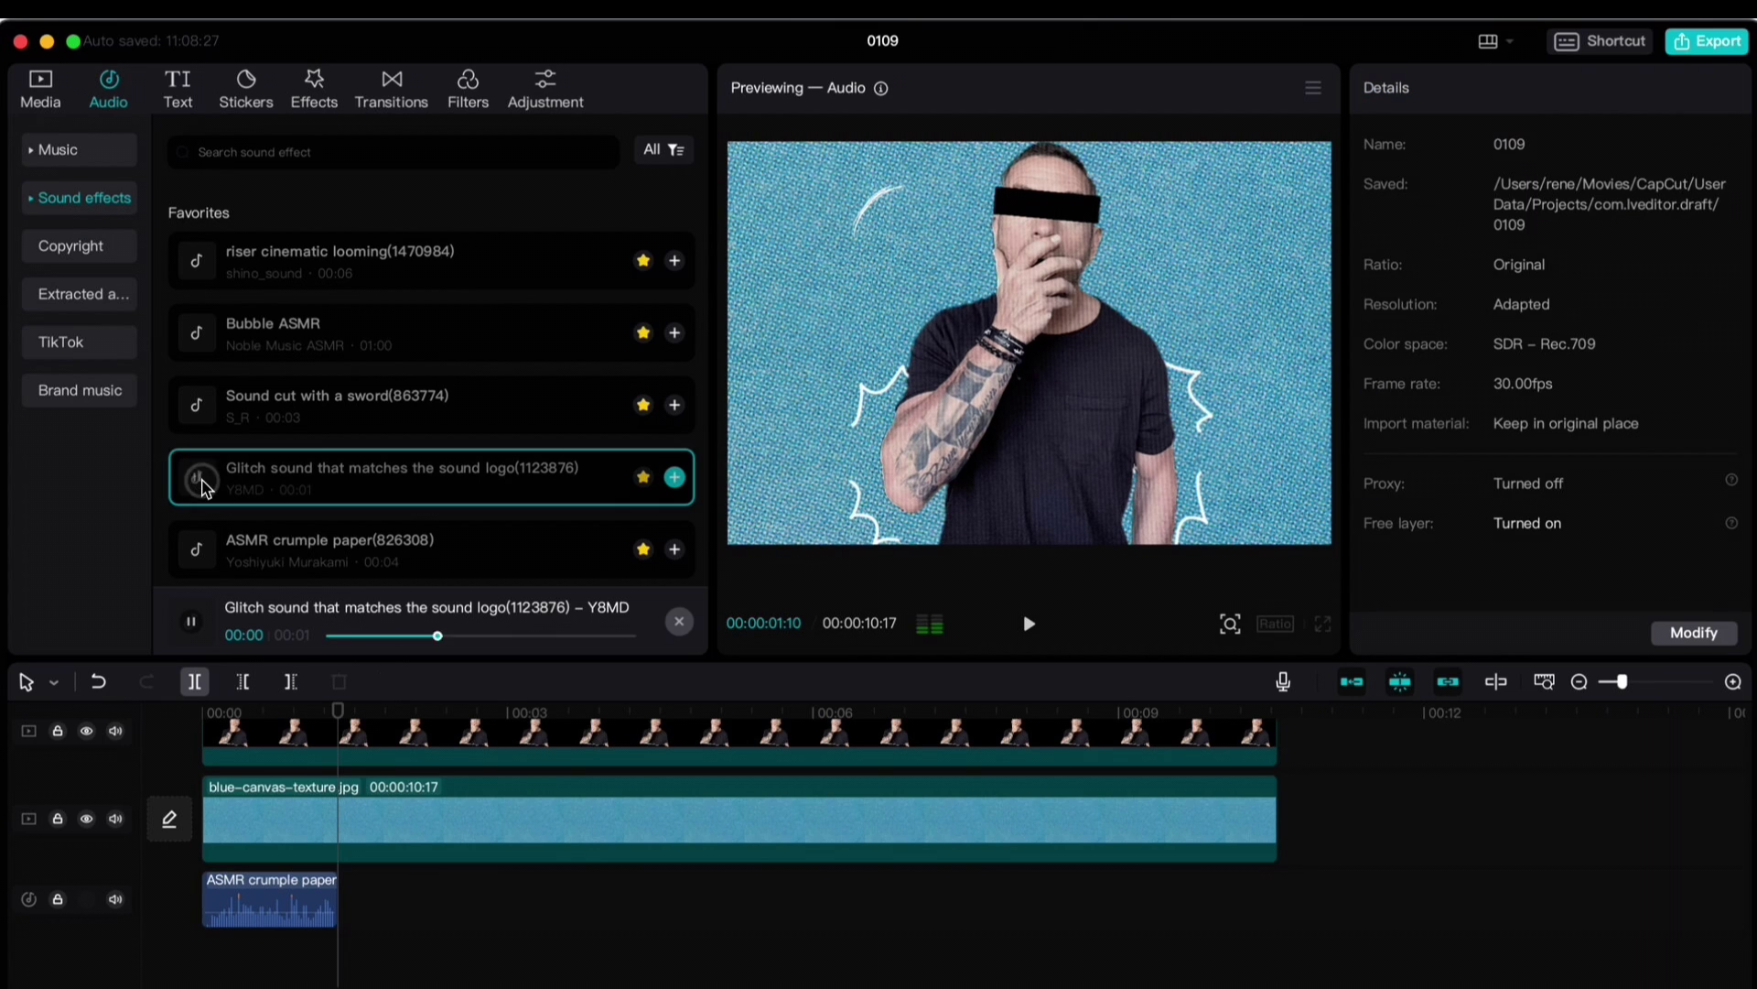
pyautogui.click(674, 485)
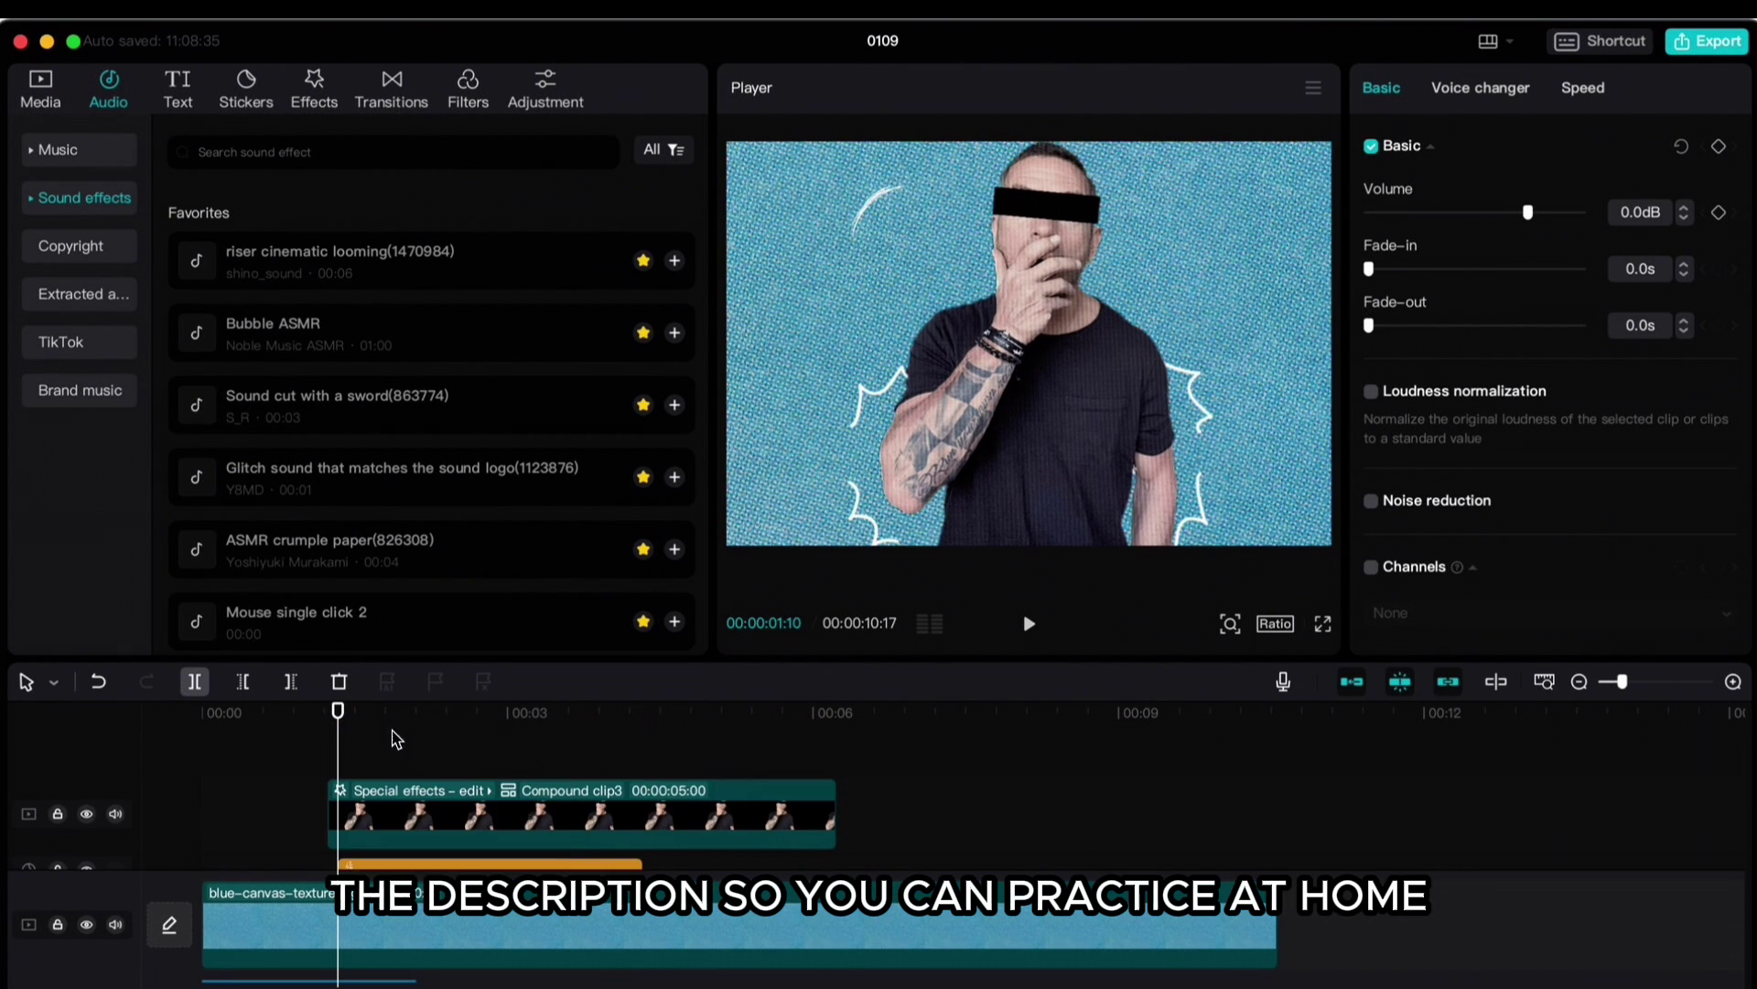
pyautogui.moveTo(338, 711); pyautogui.dragTo(199, 719)
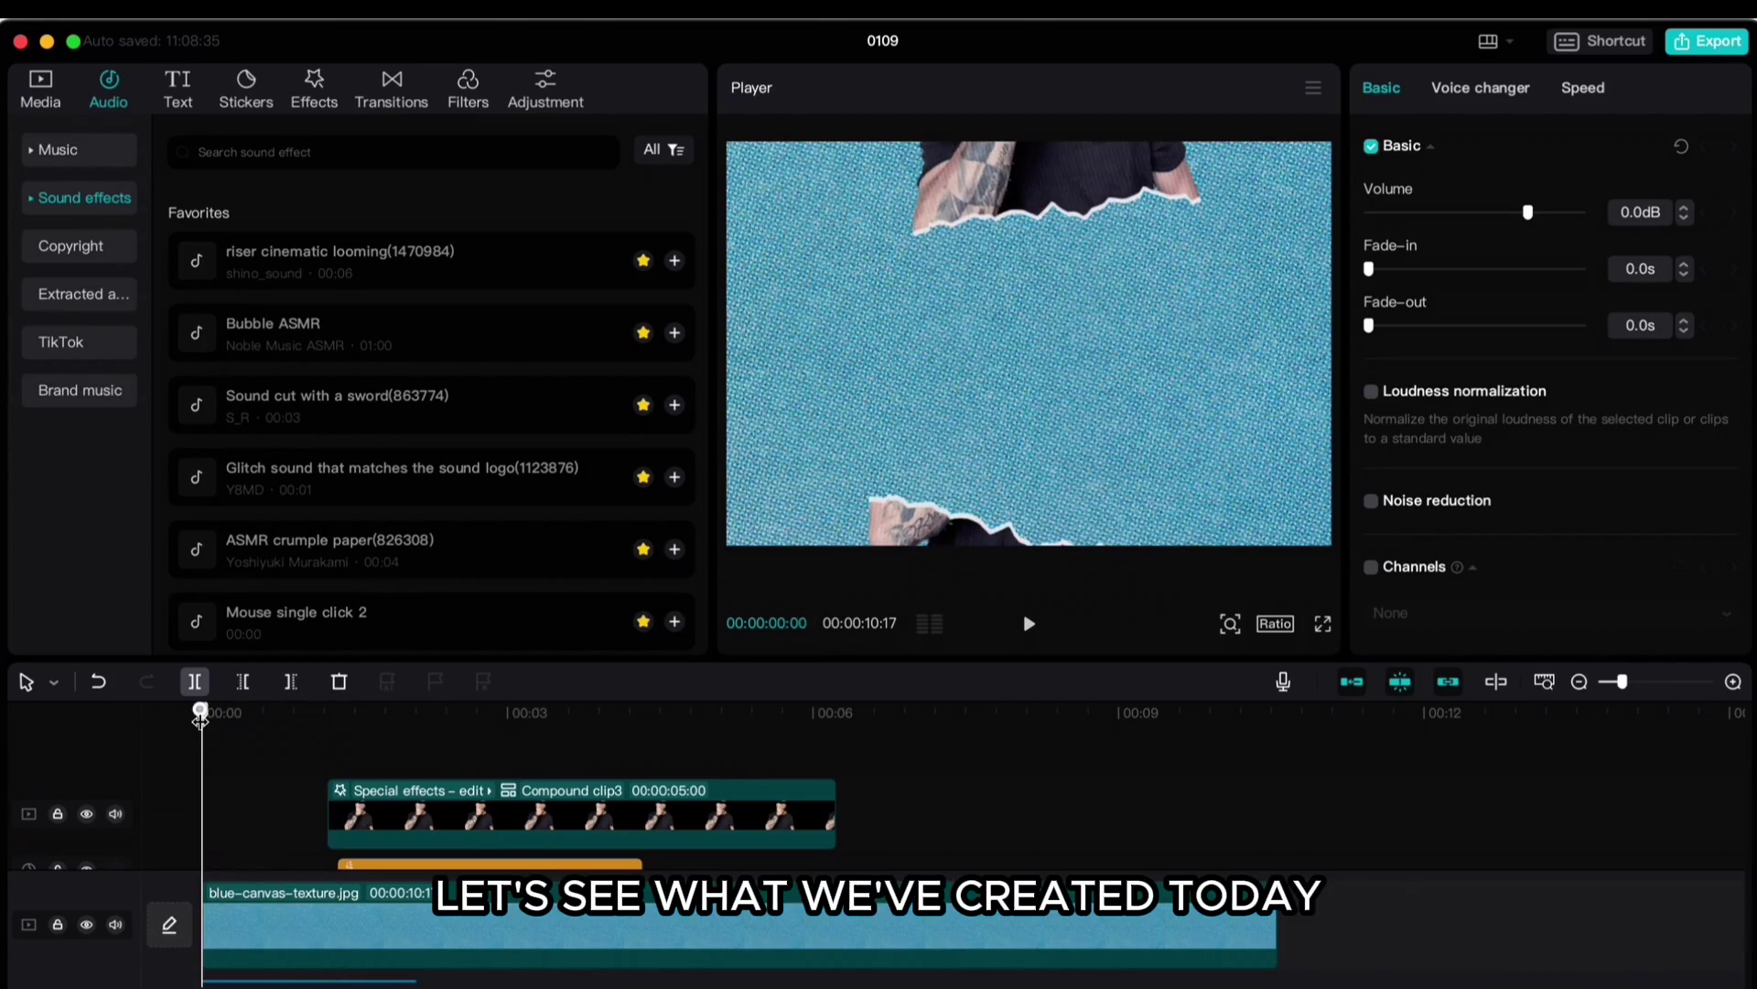